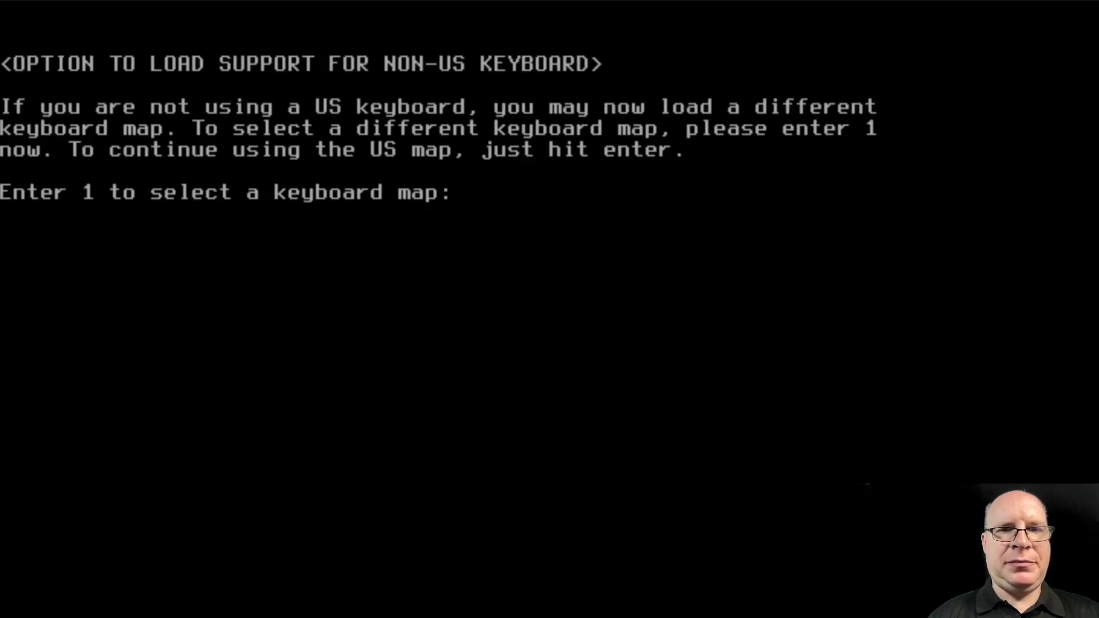
Keep the default US keyboard map and log in as root
key("Return")
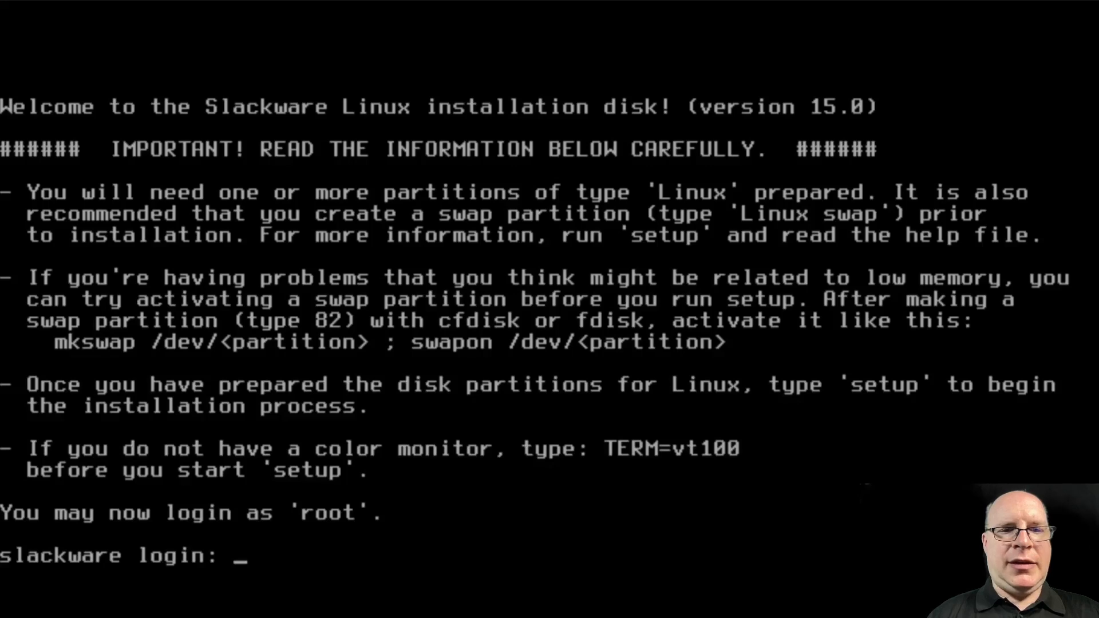
type("root")
key("Return")
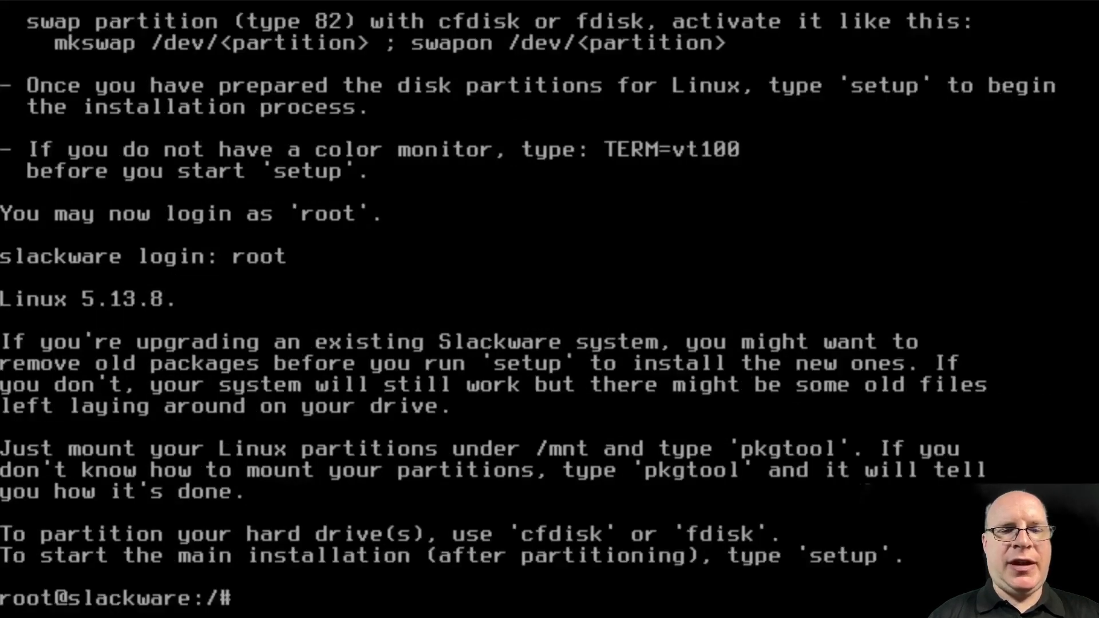
Clear the screen, list block devices showing the 32G vda disk, and enter cfdisk /dev/vda
key("ctrl+l")
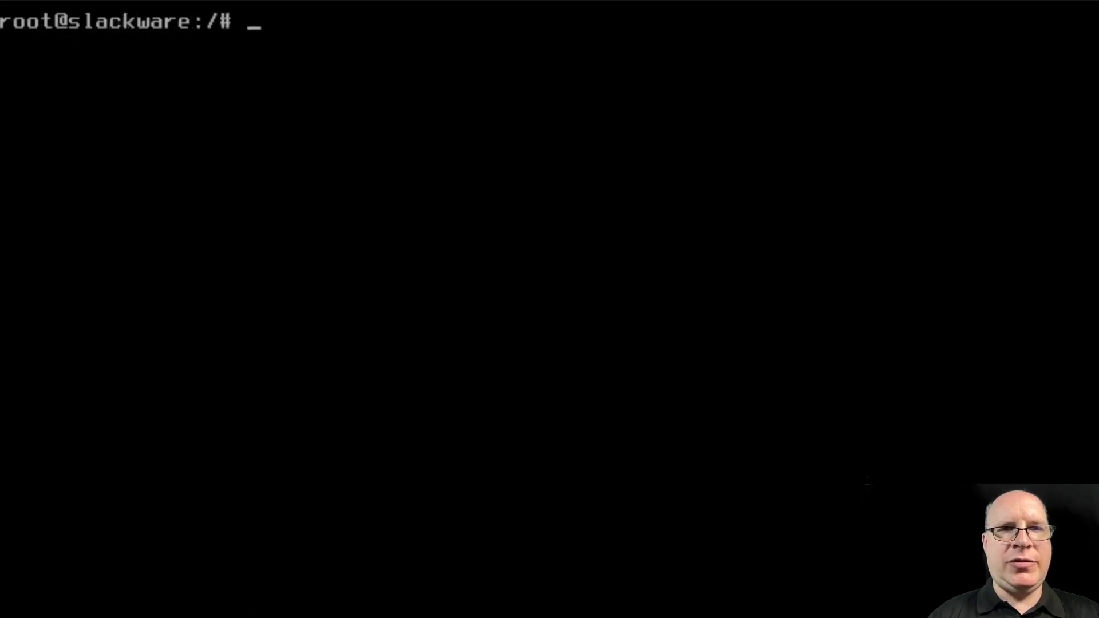
type("lsblk")
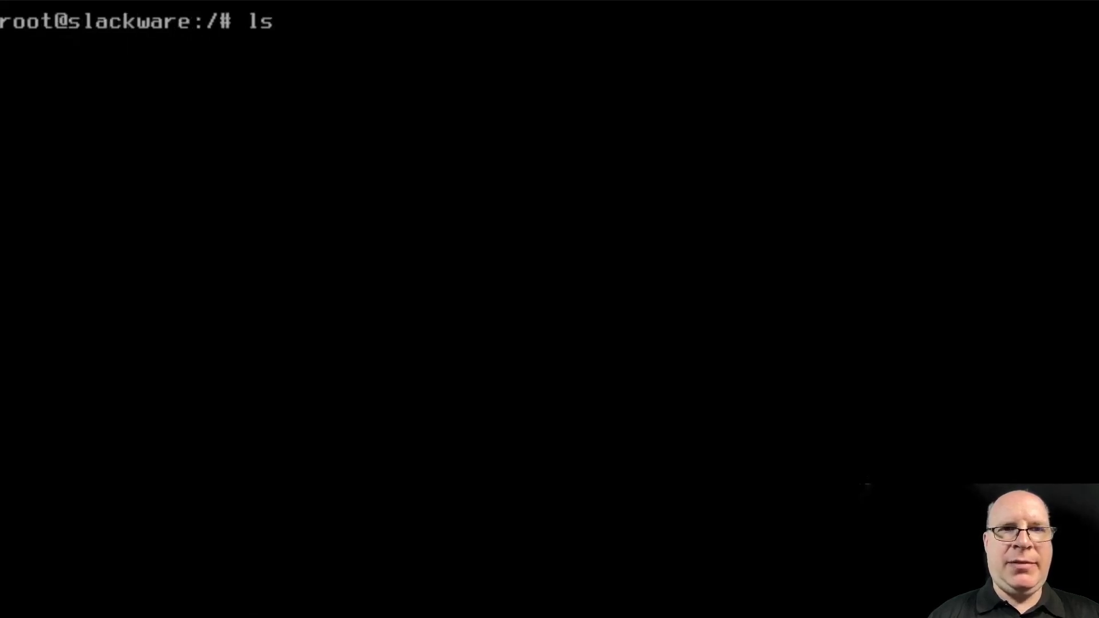
key("Return")
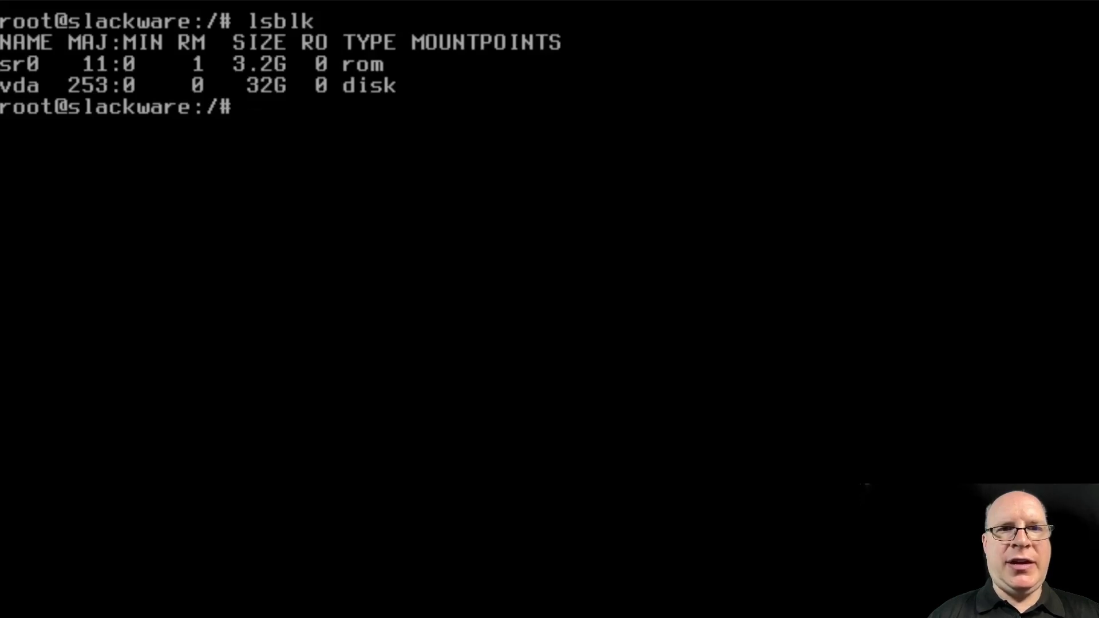
type("cfdisk ")
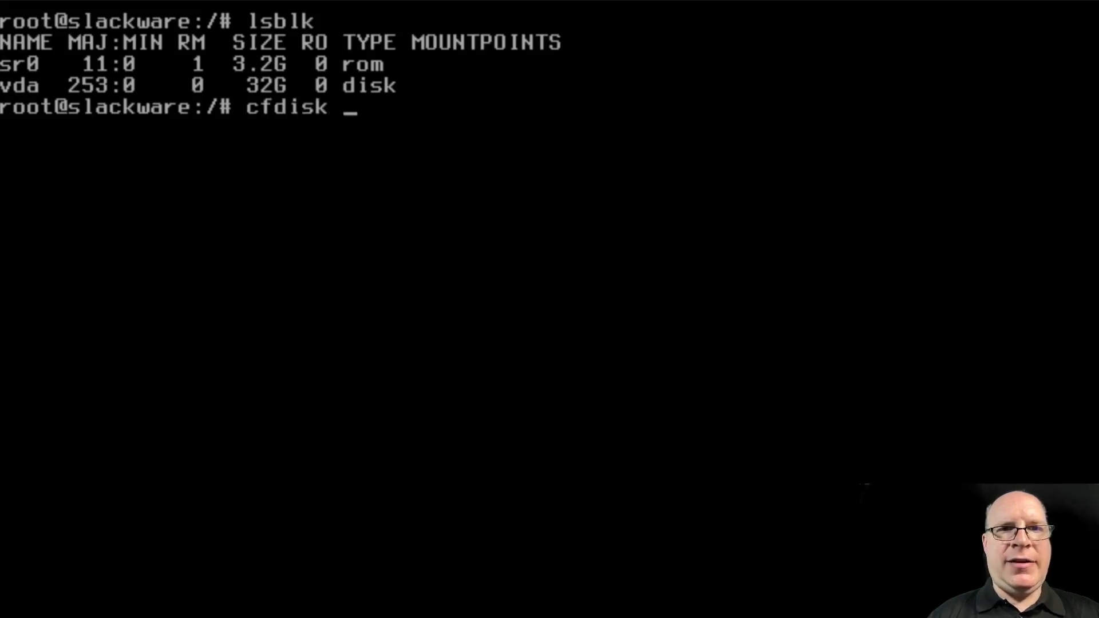
type("/dev/vda")
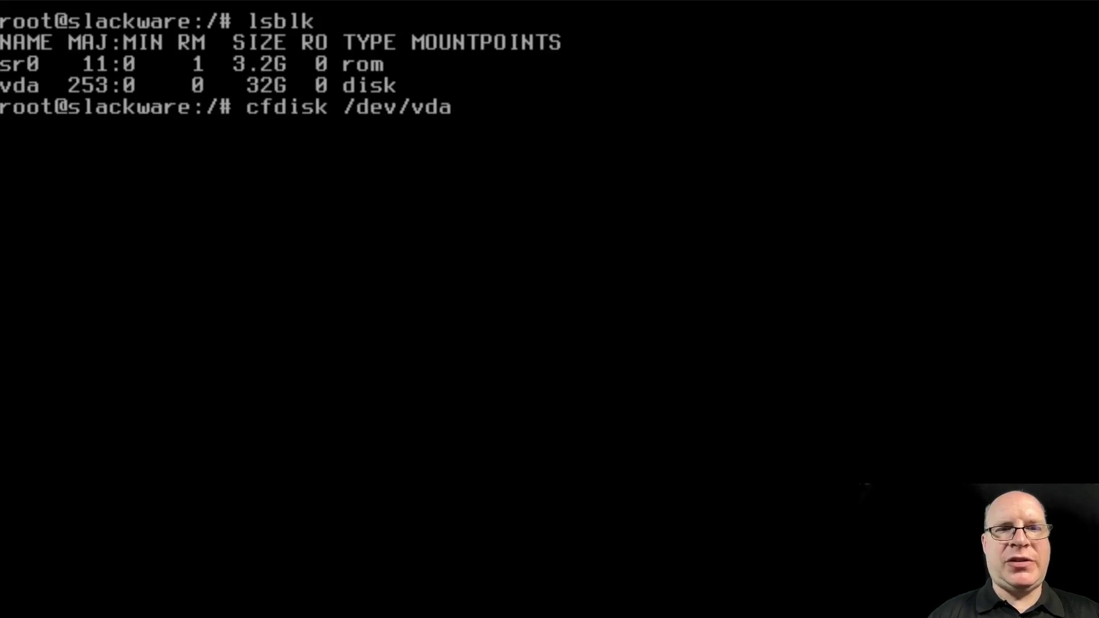
Give /dev/vda a dos label and create a 4G primary partition of type 82 Linux swap
key("Return")
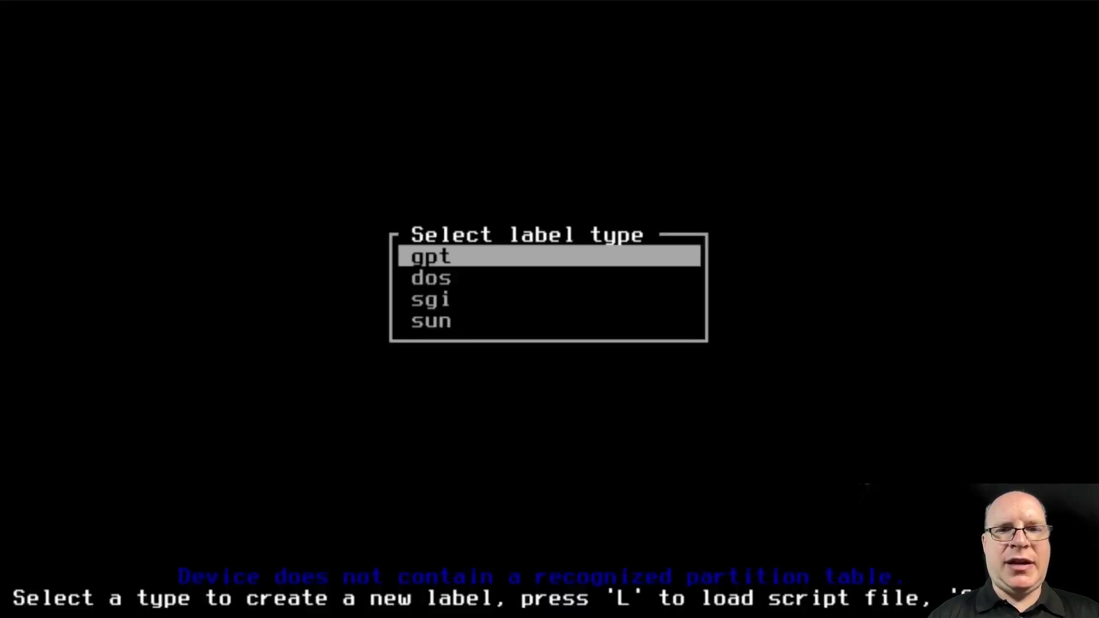
key("Down")
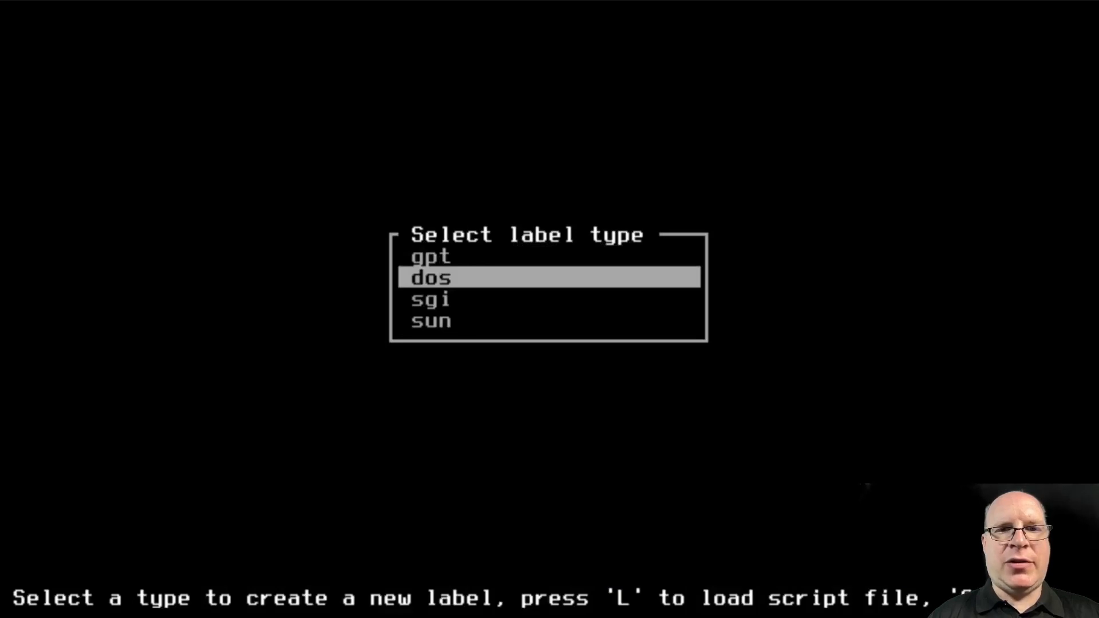
key("Return")
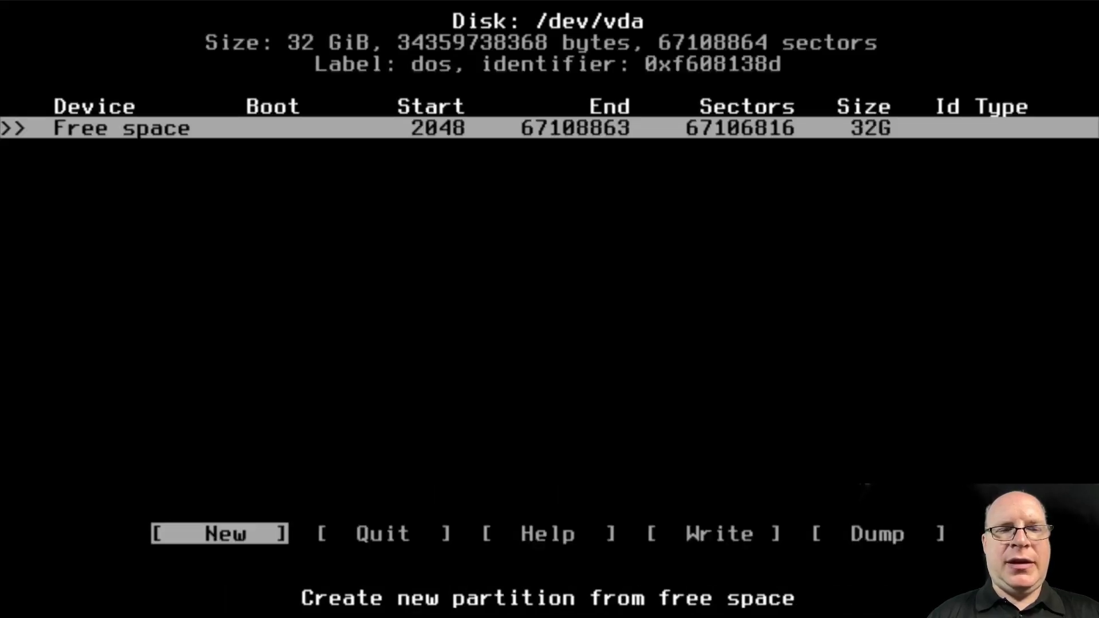
key("Return")
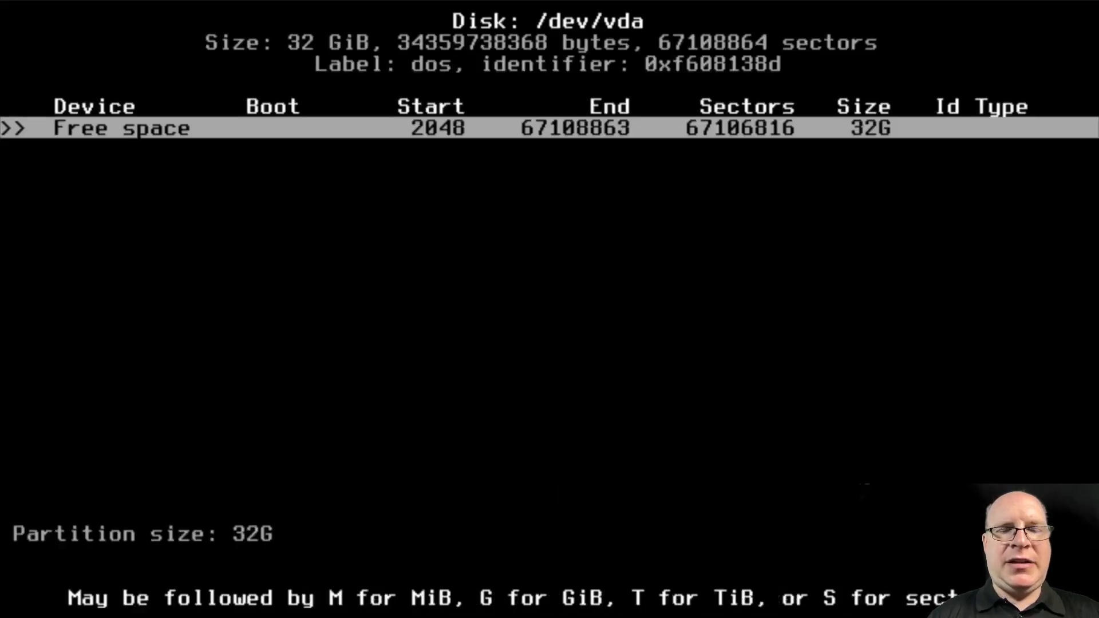
key("BackSpace")
key("BackSpace")
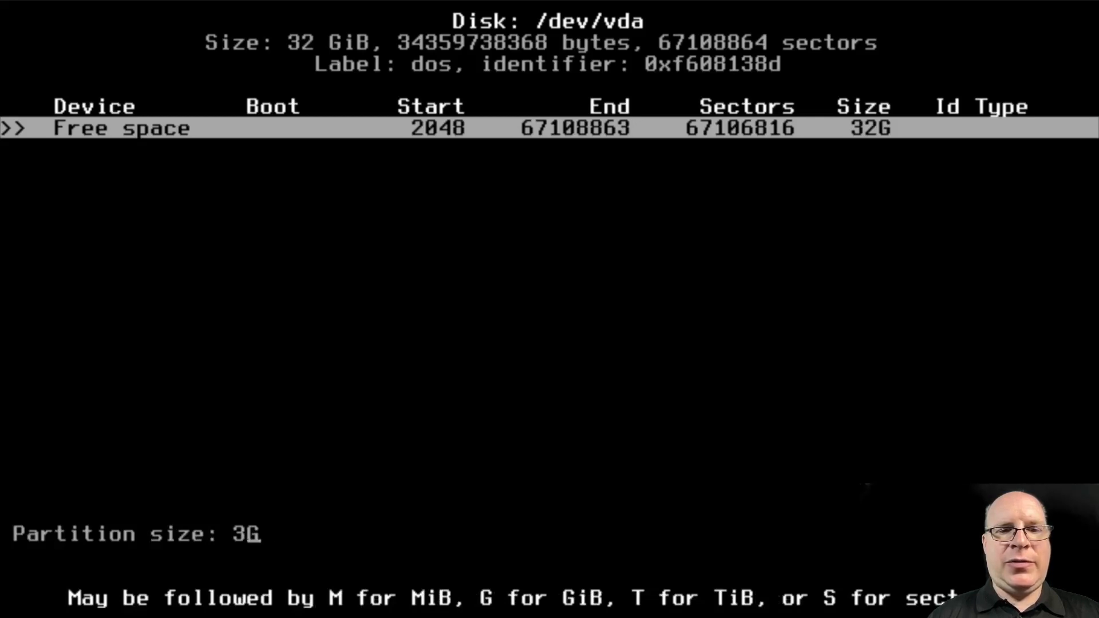
type("4")
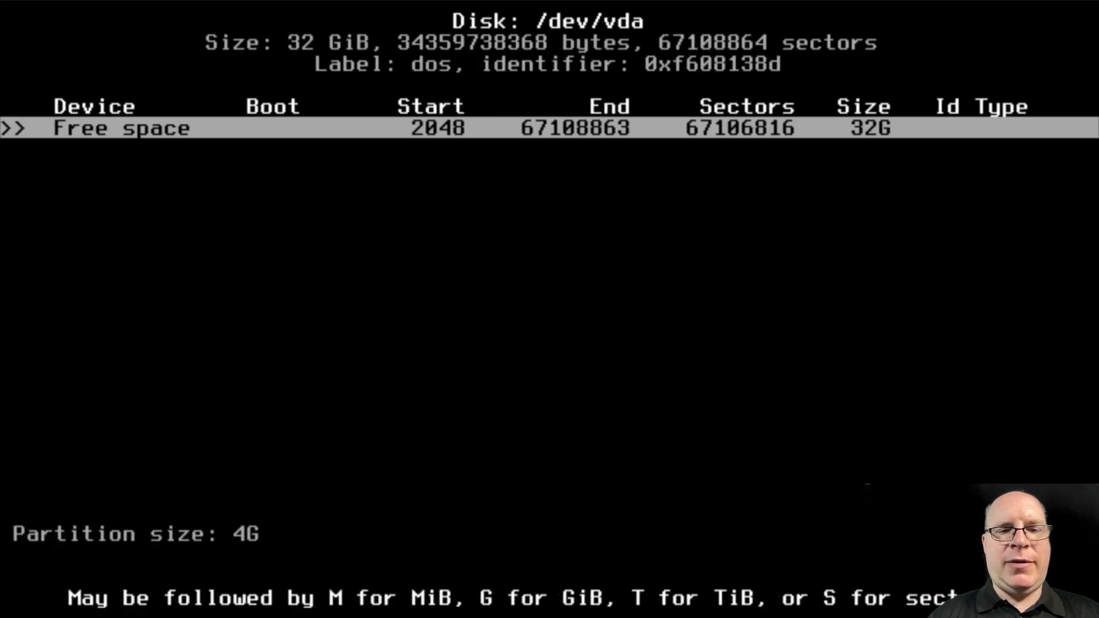
key("Return")
key("Return")
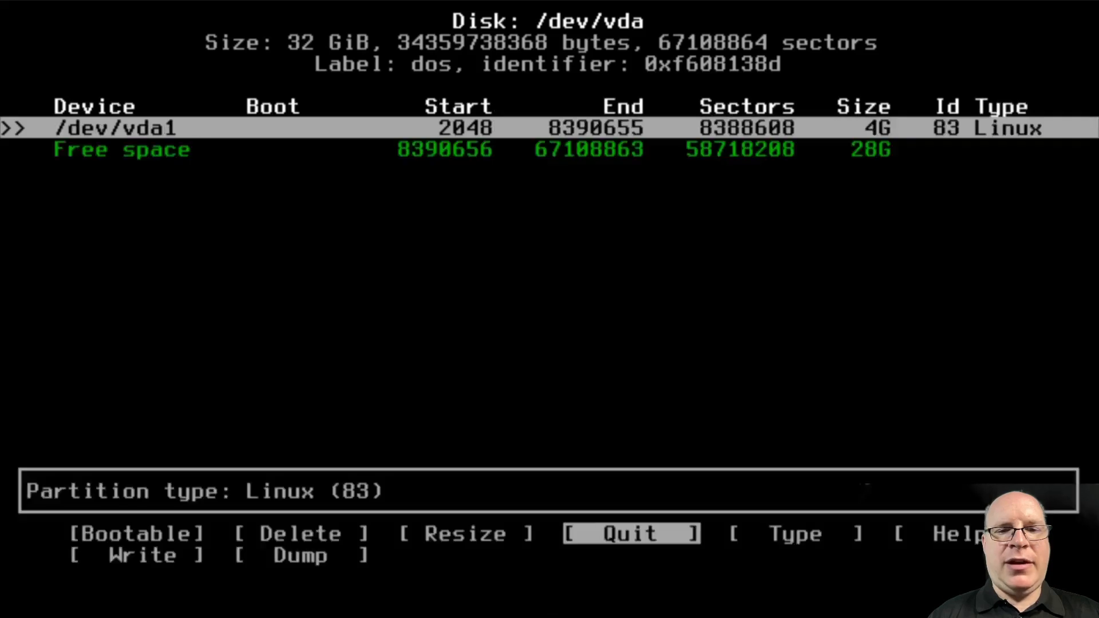
key("Right")
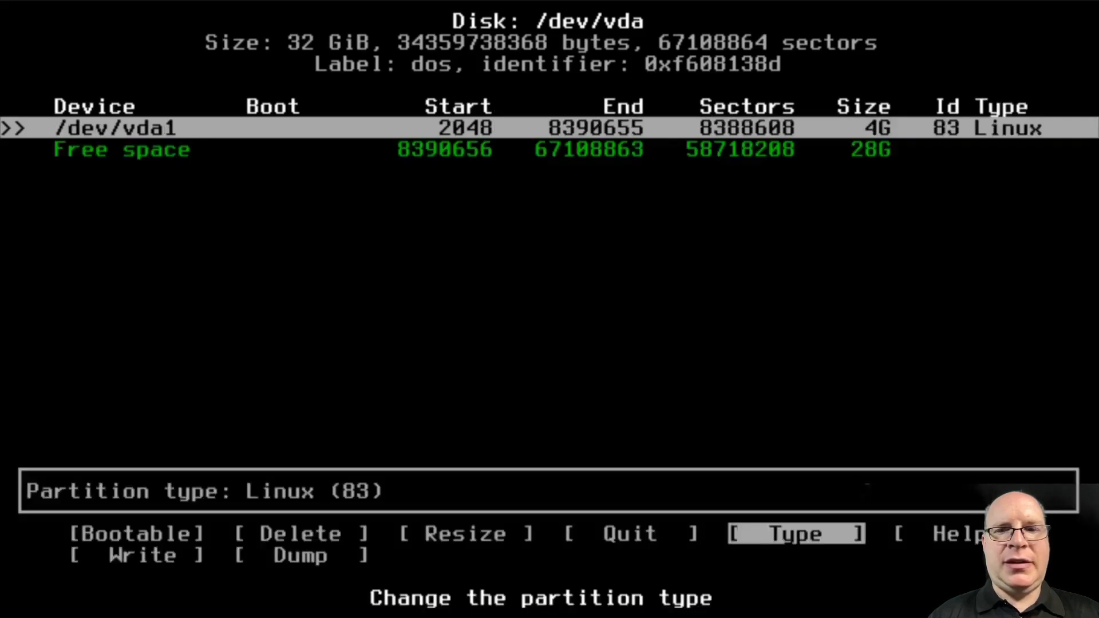
key("Return")
key("Up")
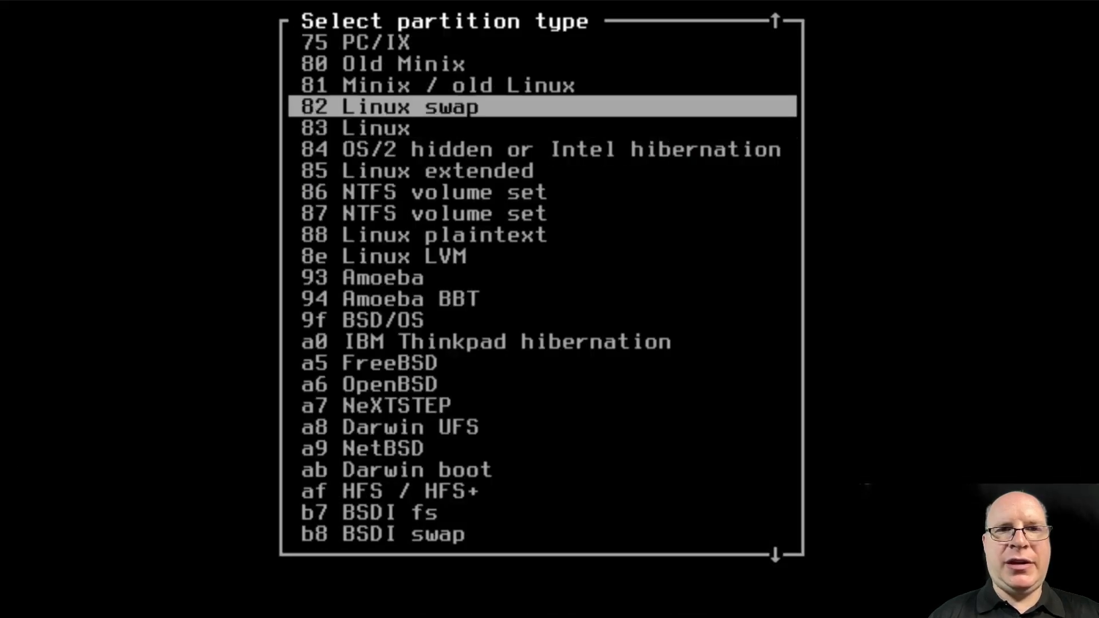
key("Return")
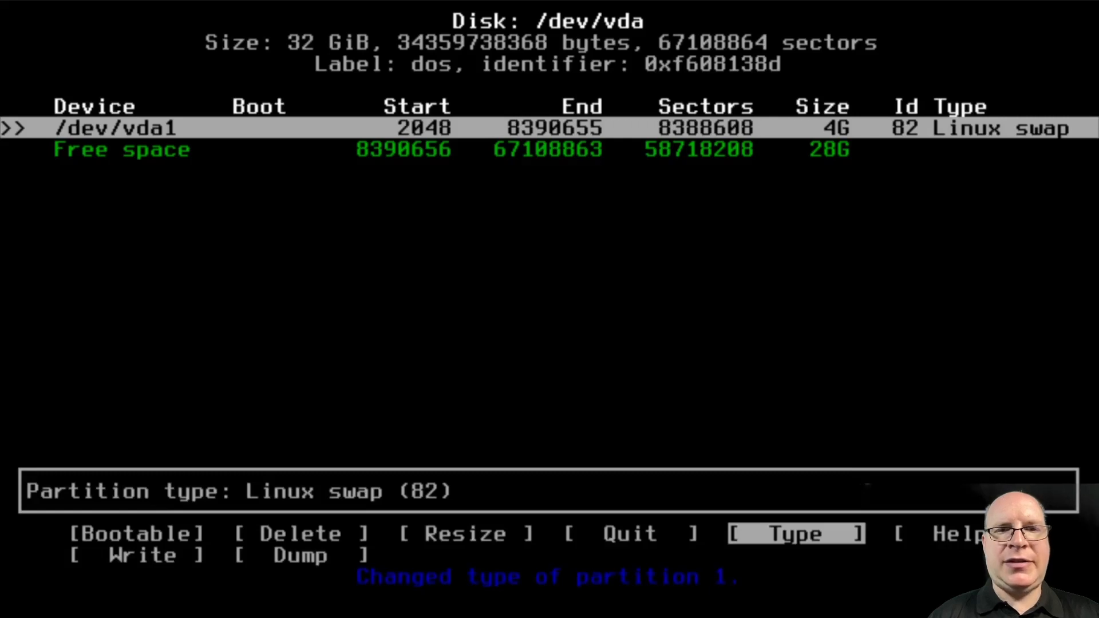
Create a second primary partition using the remaining 28G
key("Down")
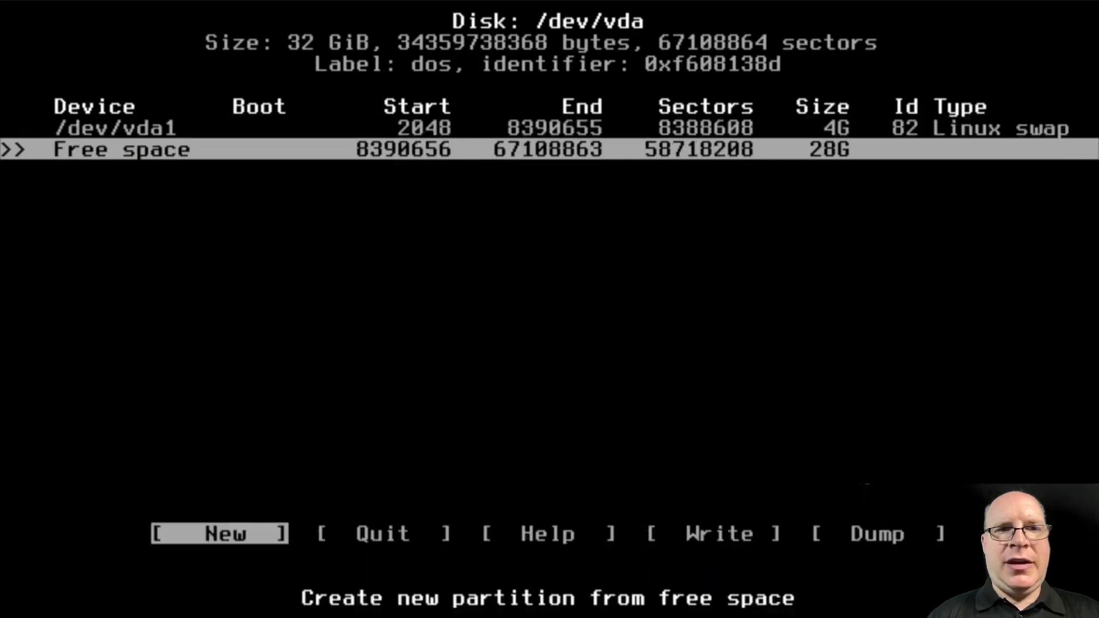
key("Return")
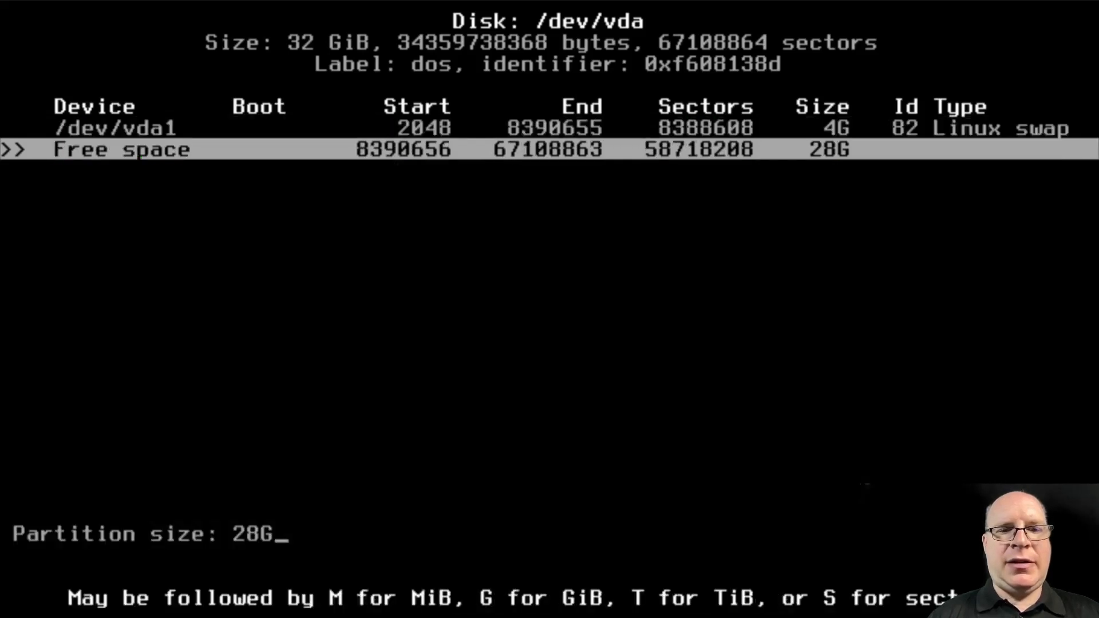
key("Return")
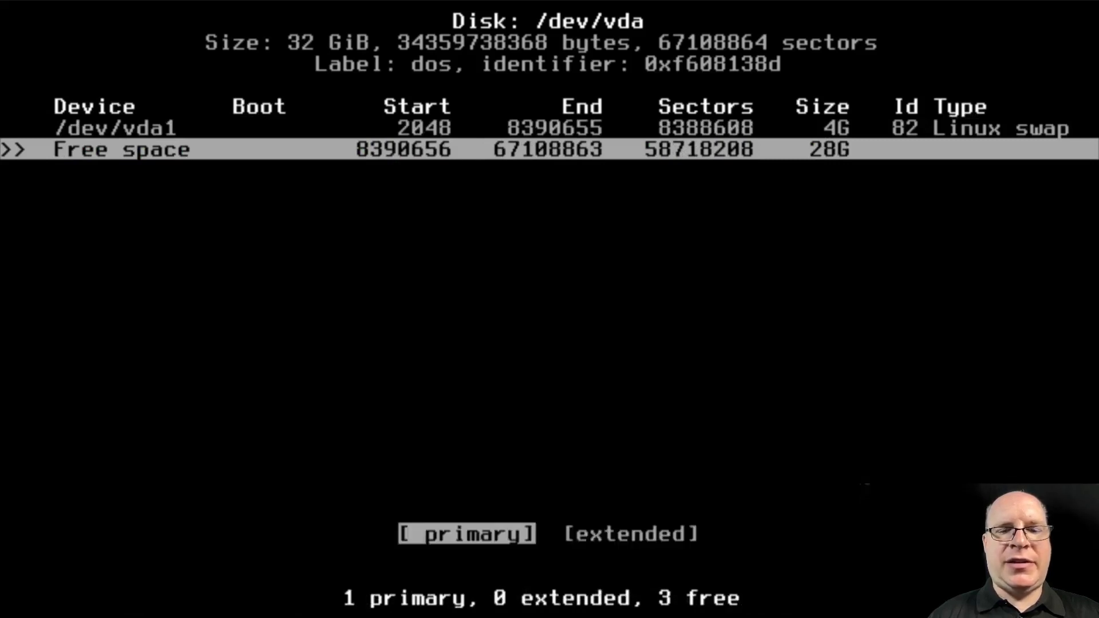
key("Return")
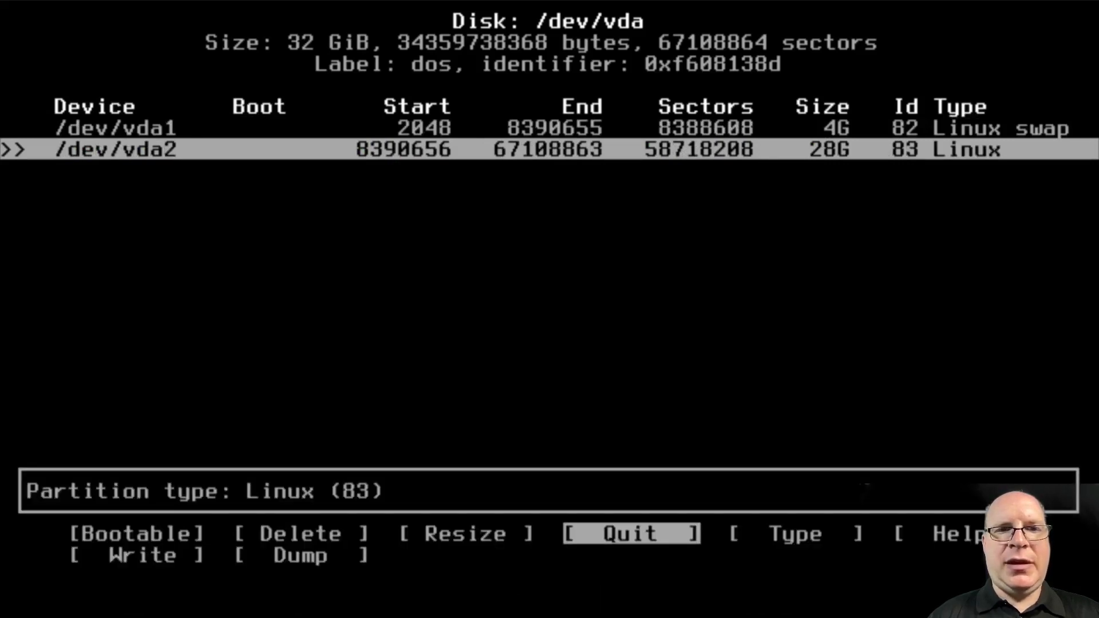
Write the partition table, confirming with 'yes', and quit cfdisk
key("Right")
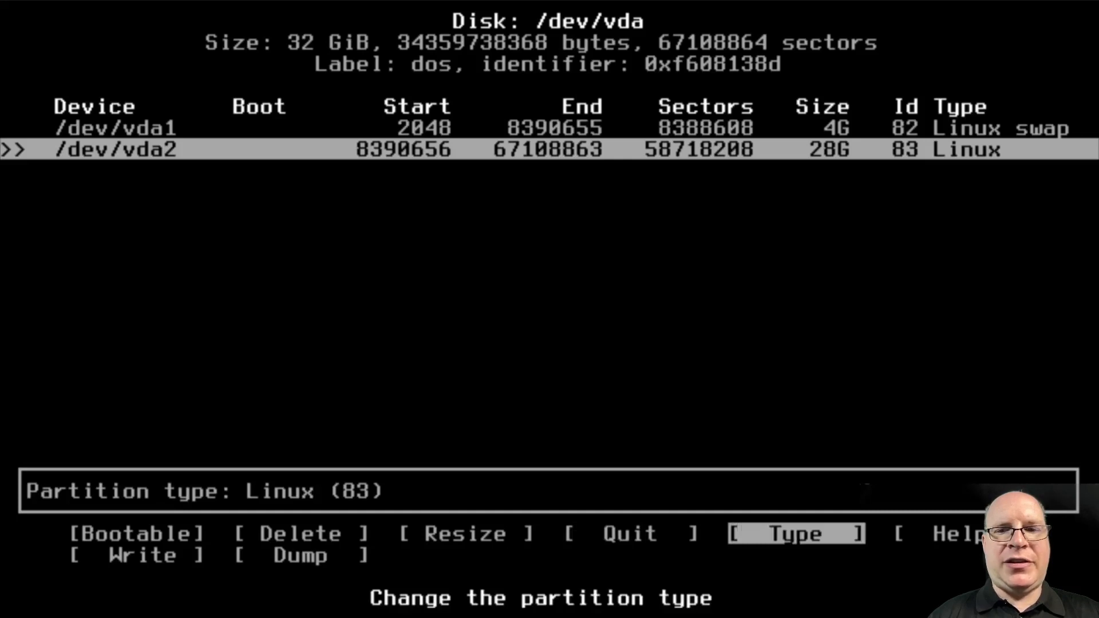
key("Right")
key("Right")
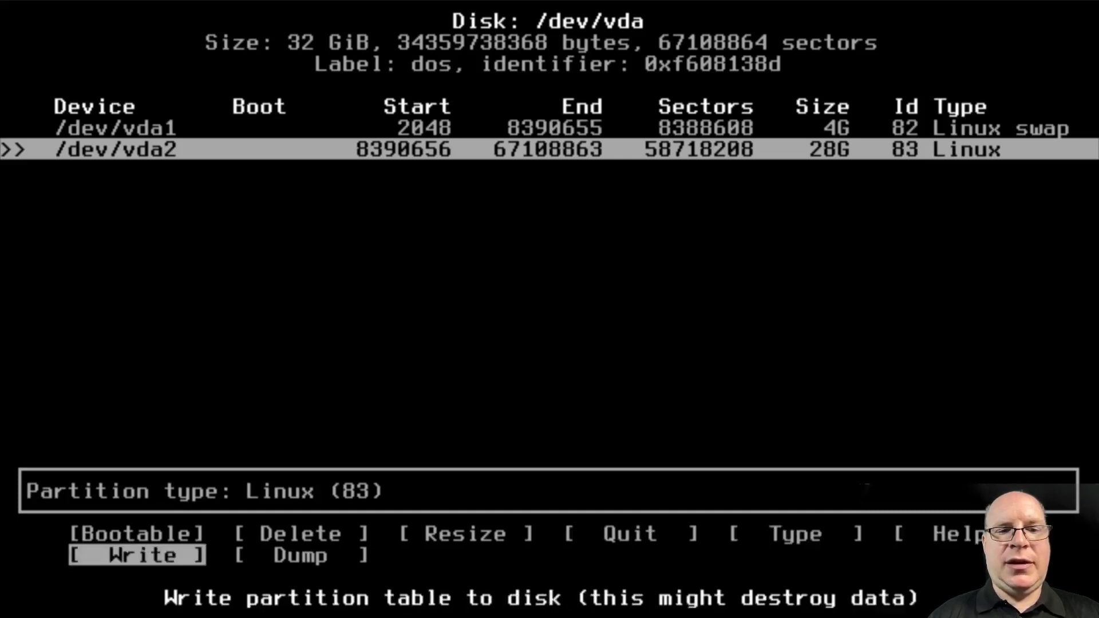
key("Return")
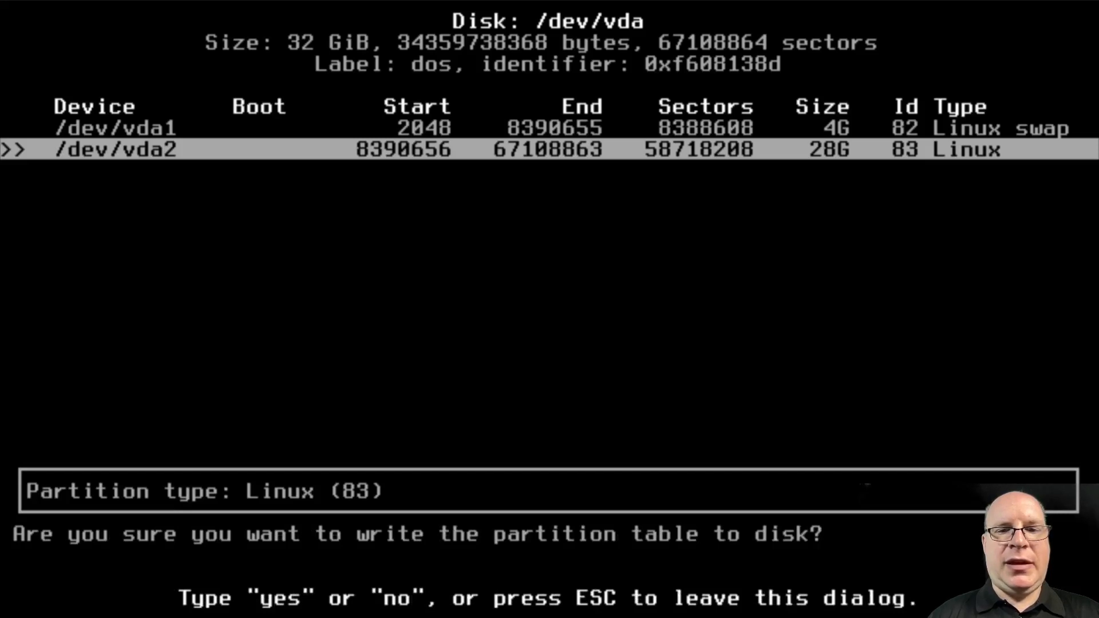
type("yes")
key("Return")
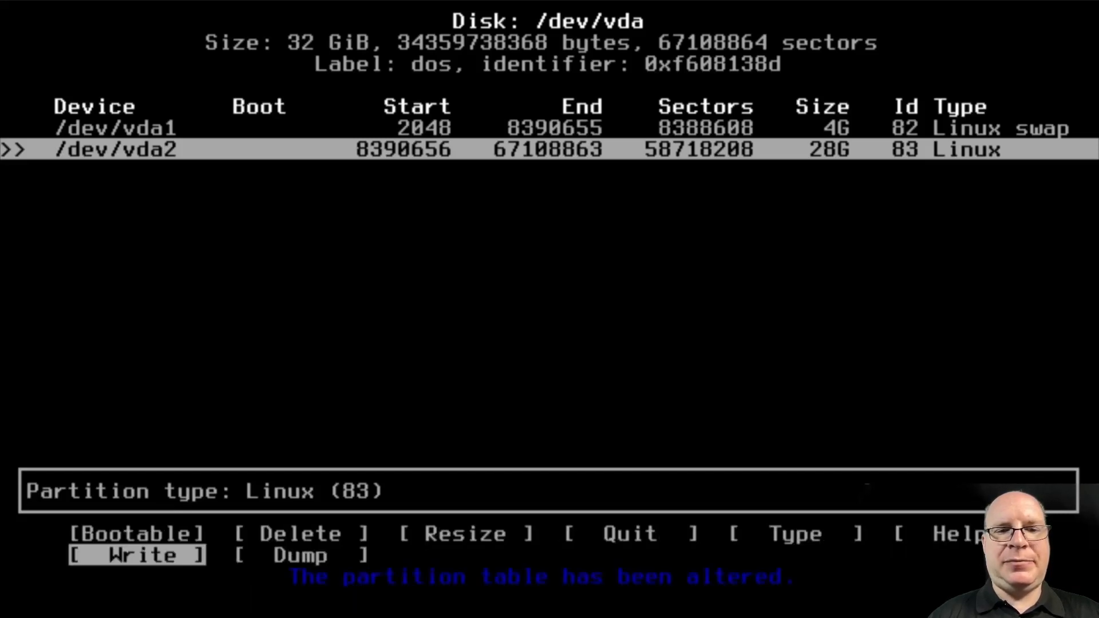
key("Left")
key("Left")
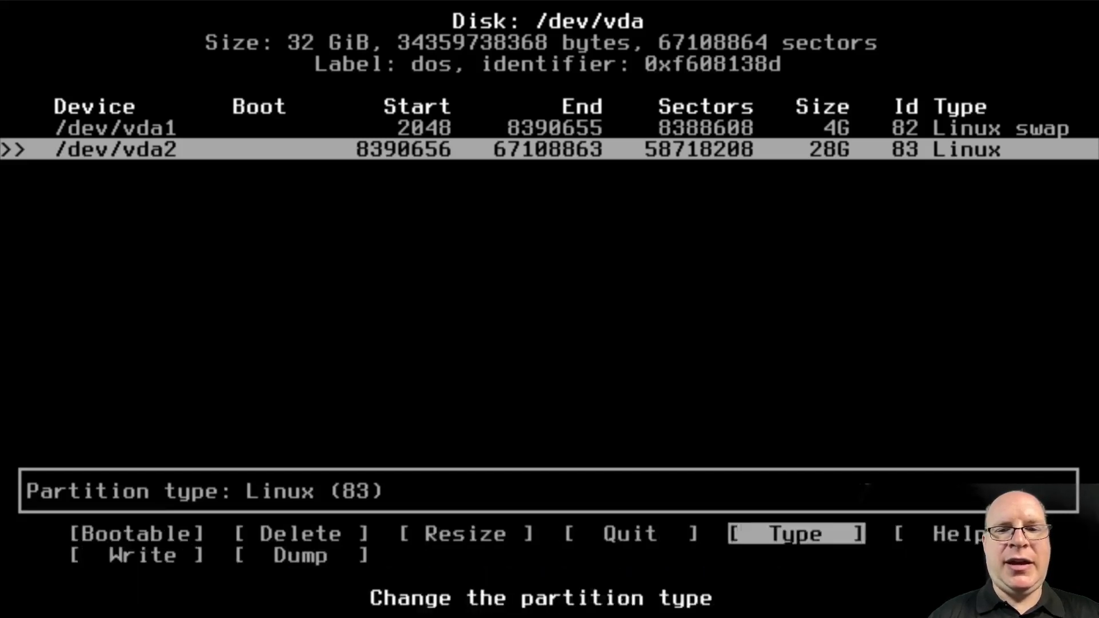
key("Left")
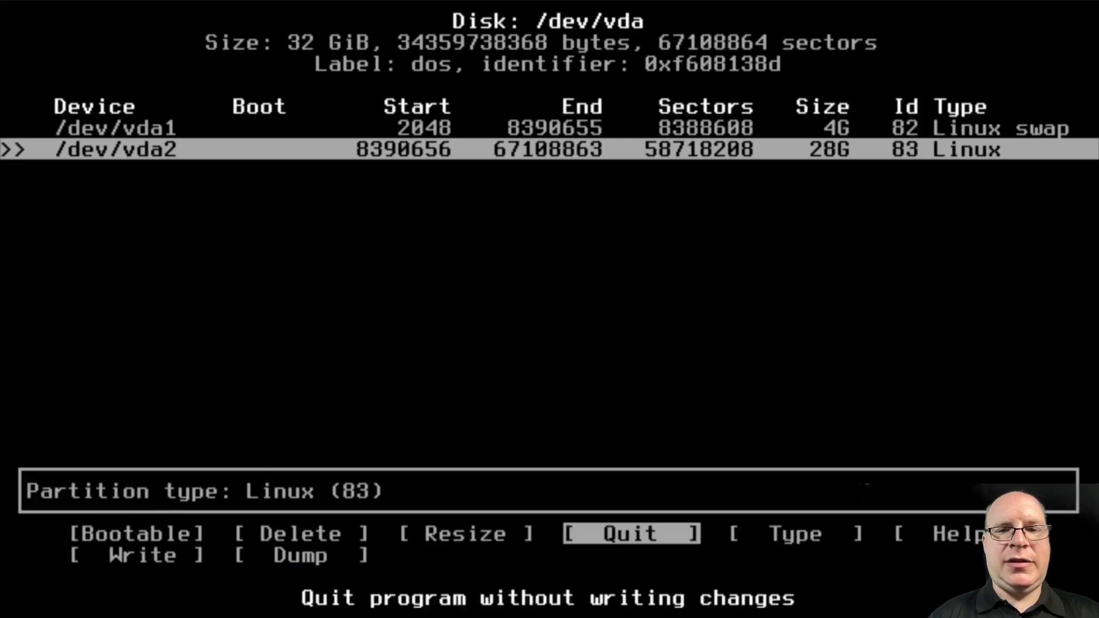
key("Return")
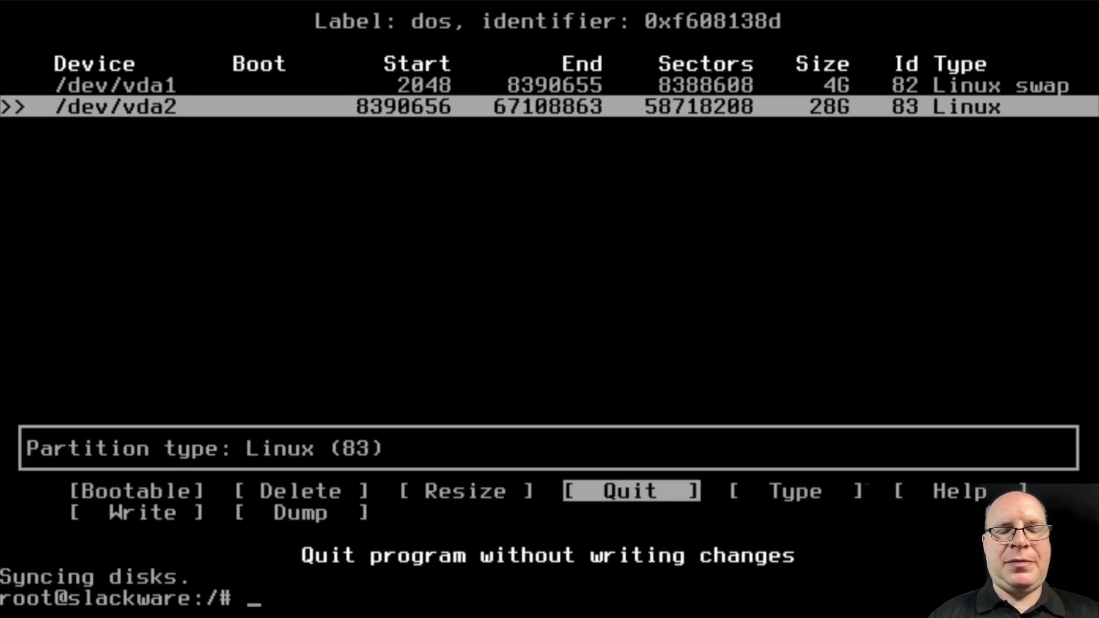
Confirm the 4G vda1 and 28G vda2 partitions with lsblk, clear the screen, and run setup
type("lsblk")
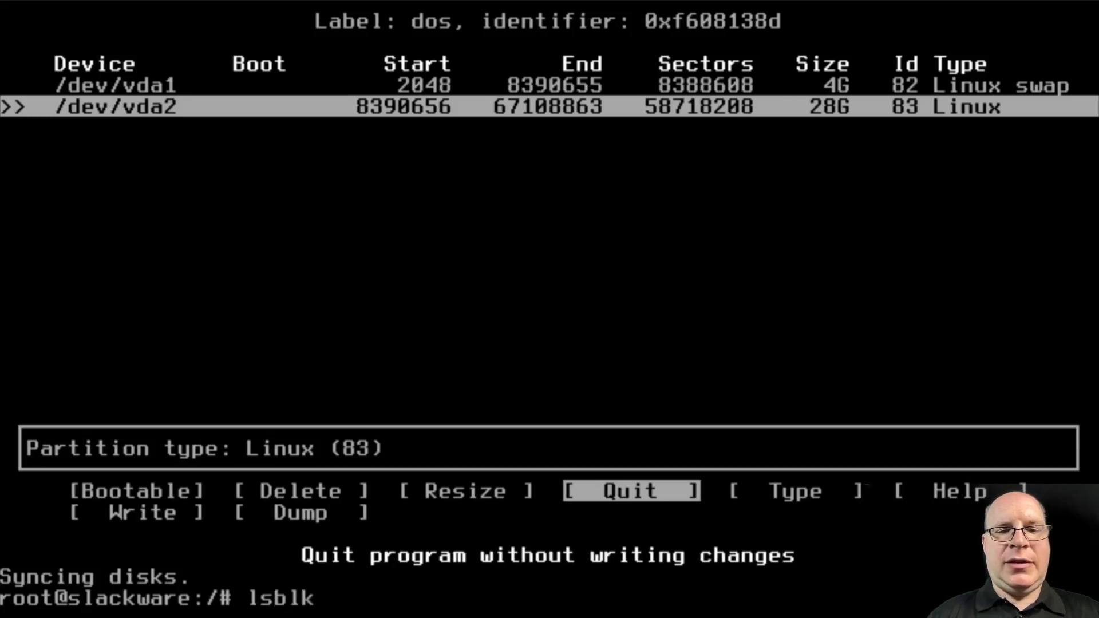
key("Return")
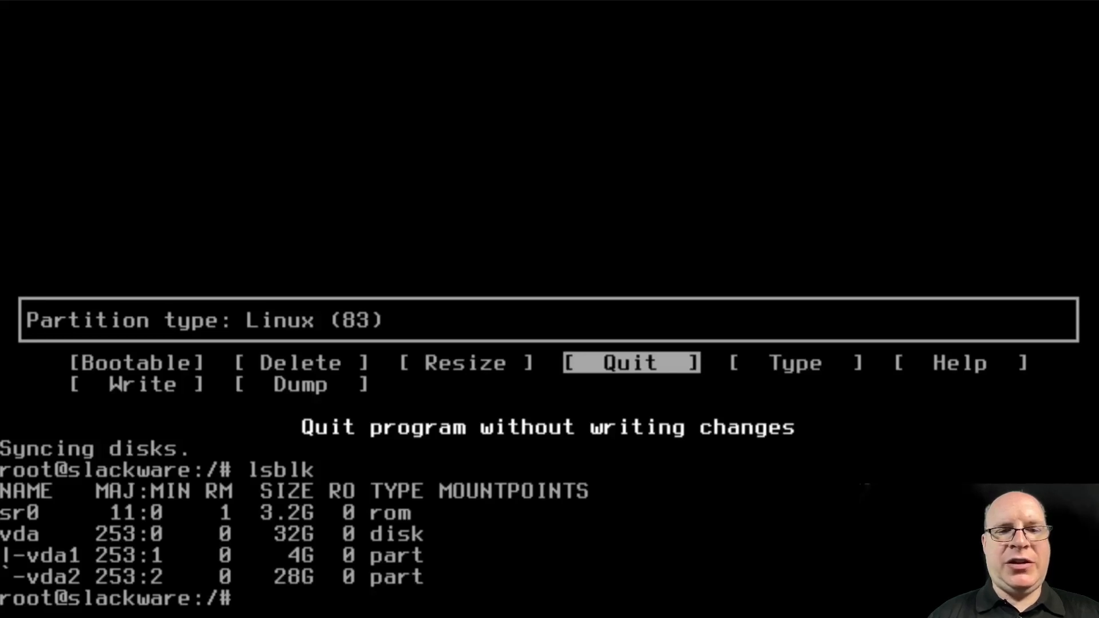
key("ctrl+l")
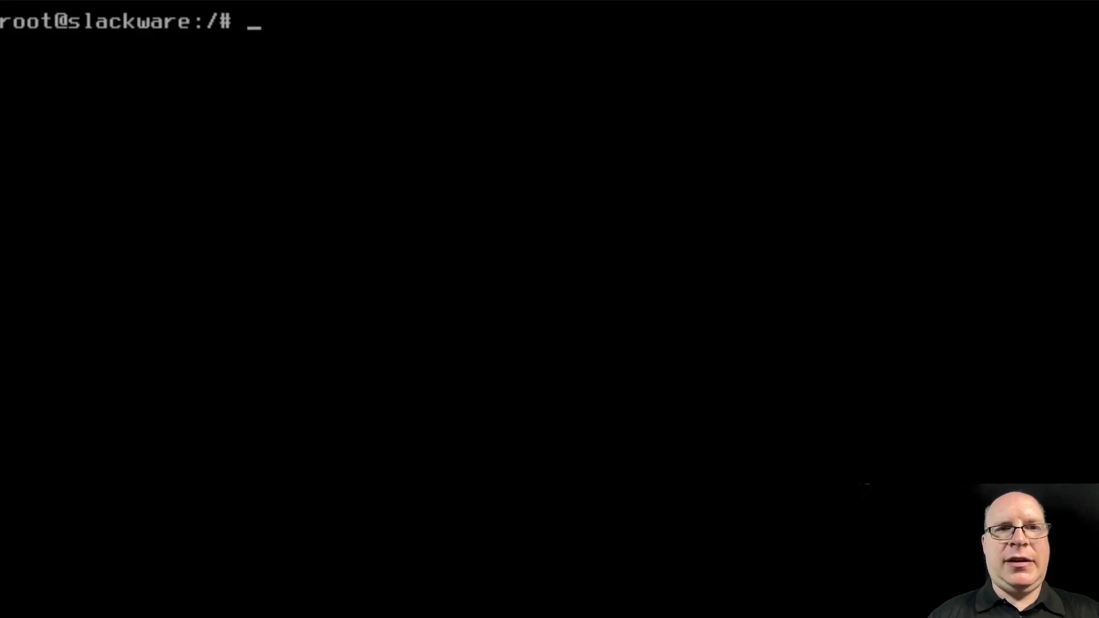
type("setup")
key("Return")
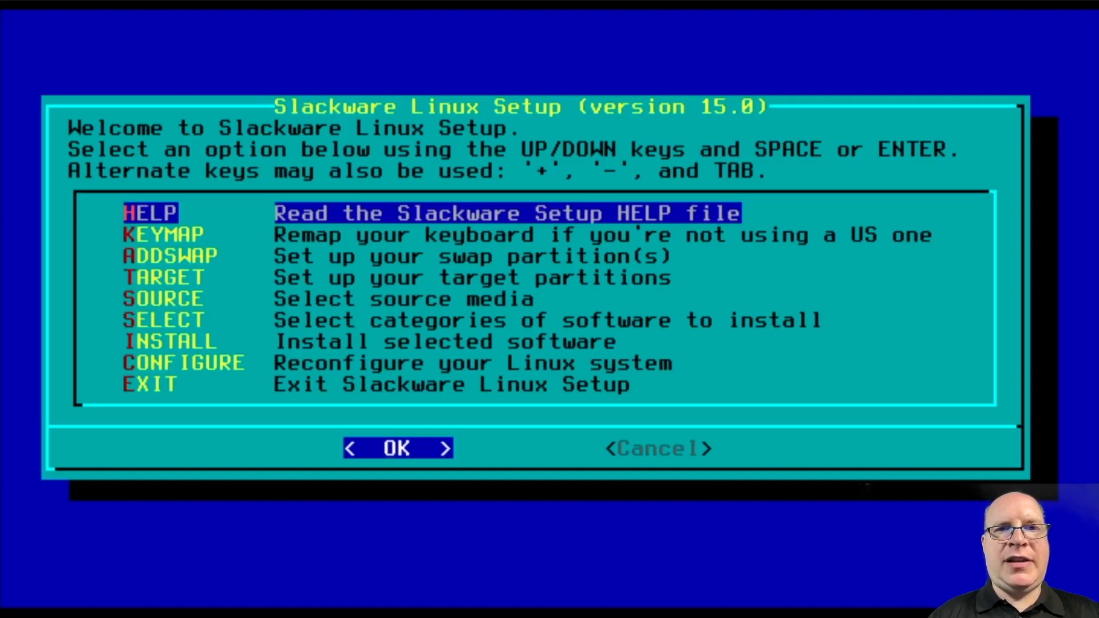
Use ADDSWAP to add /dev/vda1 as swap without a bad-block check
key("Down")
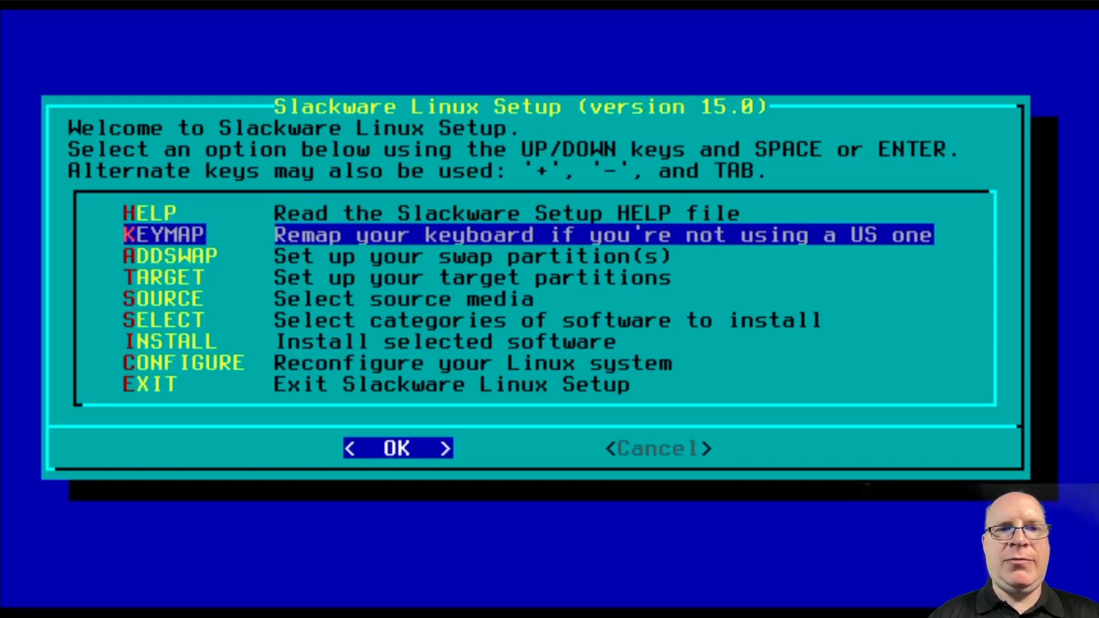
key("Down")
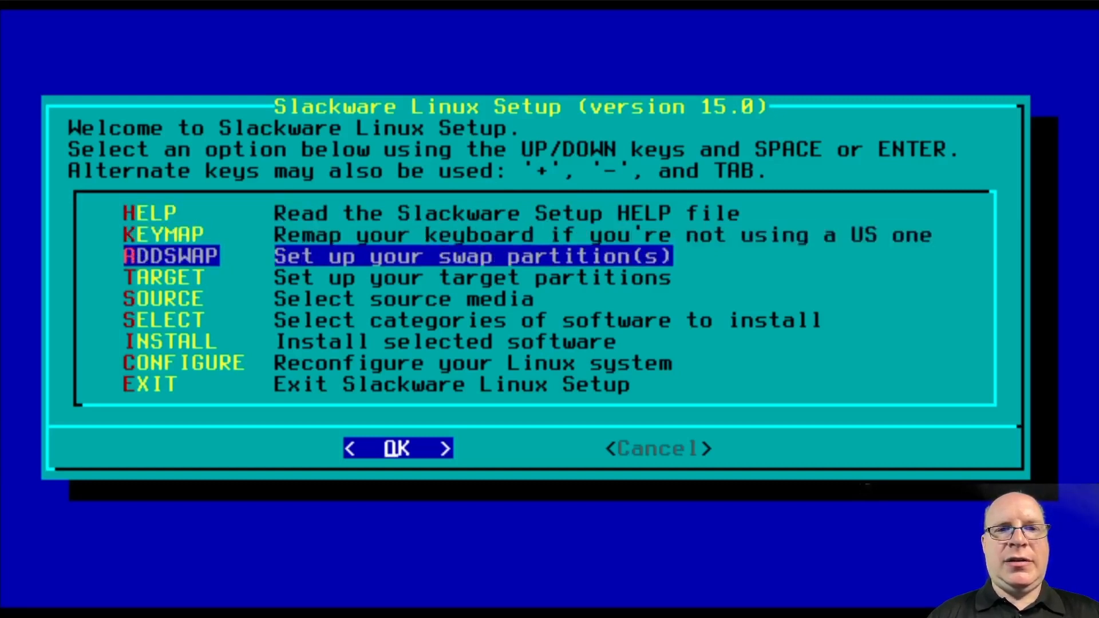
key("Return")
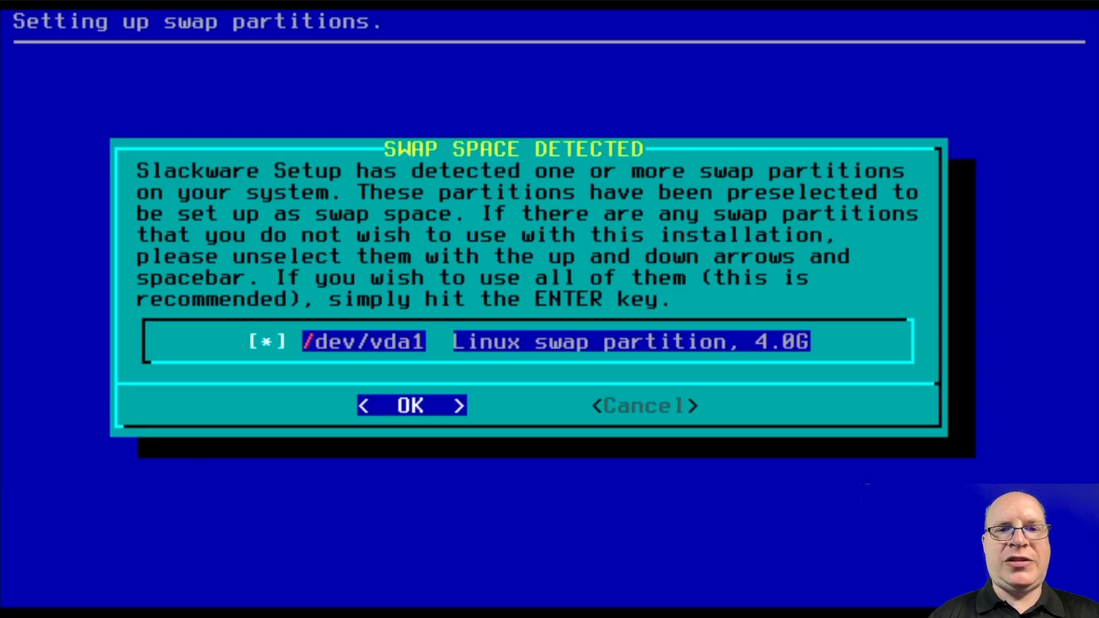
key("Return")
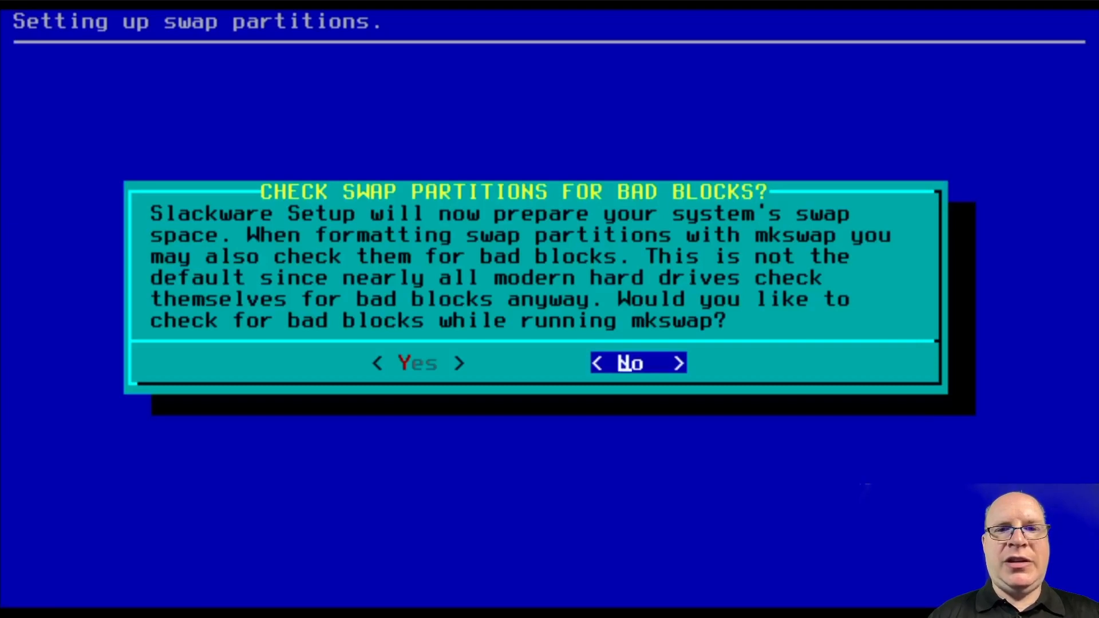
key("Return")
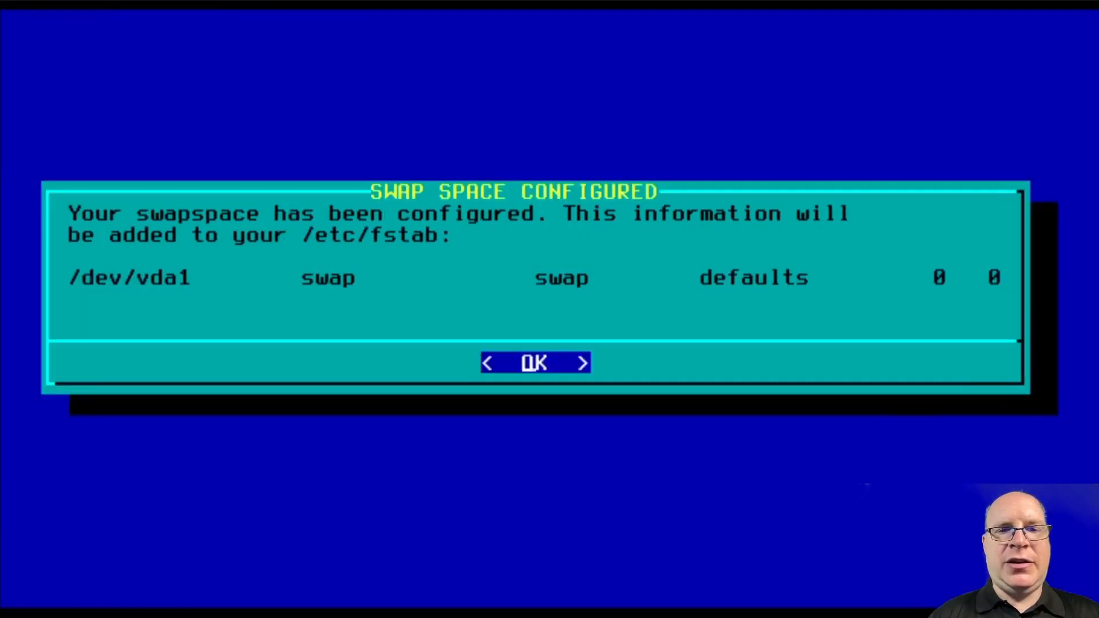
key("Return")
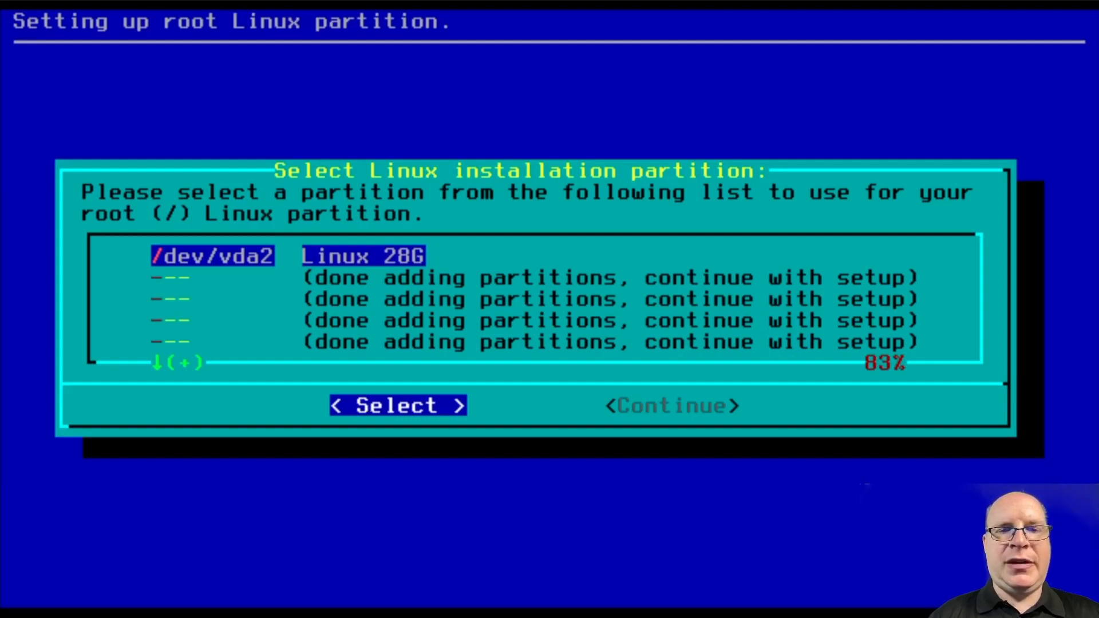
Quick-format /dev/vda2 as ext4 for the root partition and accept its fstab entry
key("Return")
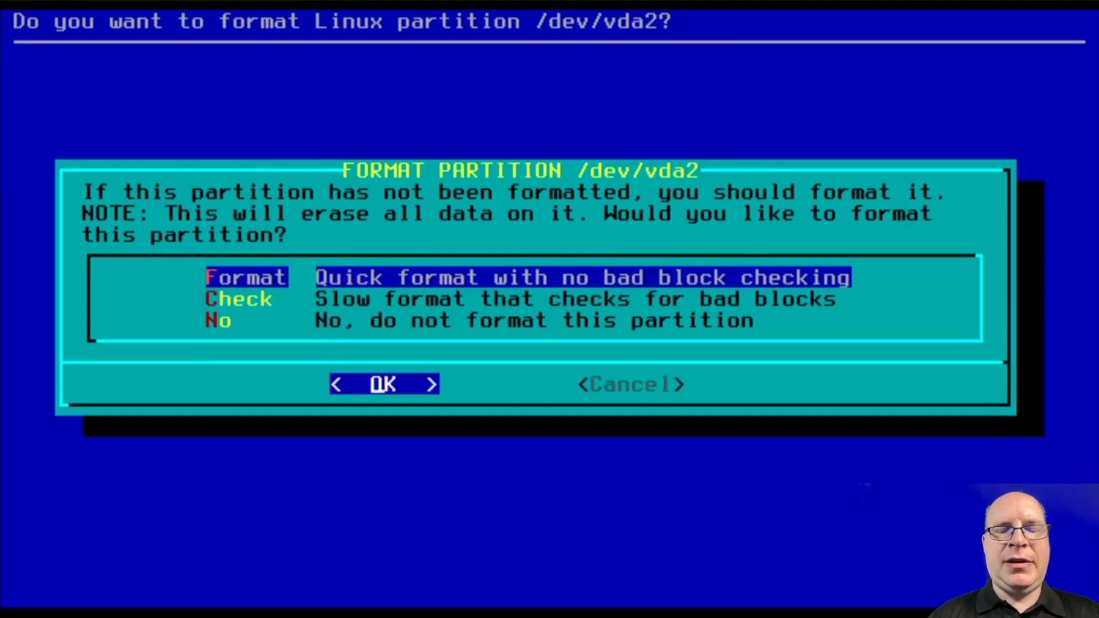
key("Return")
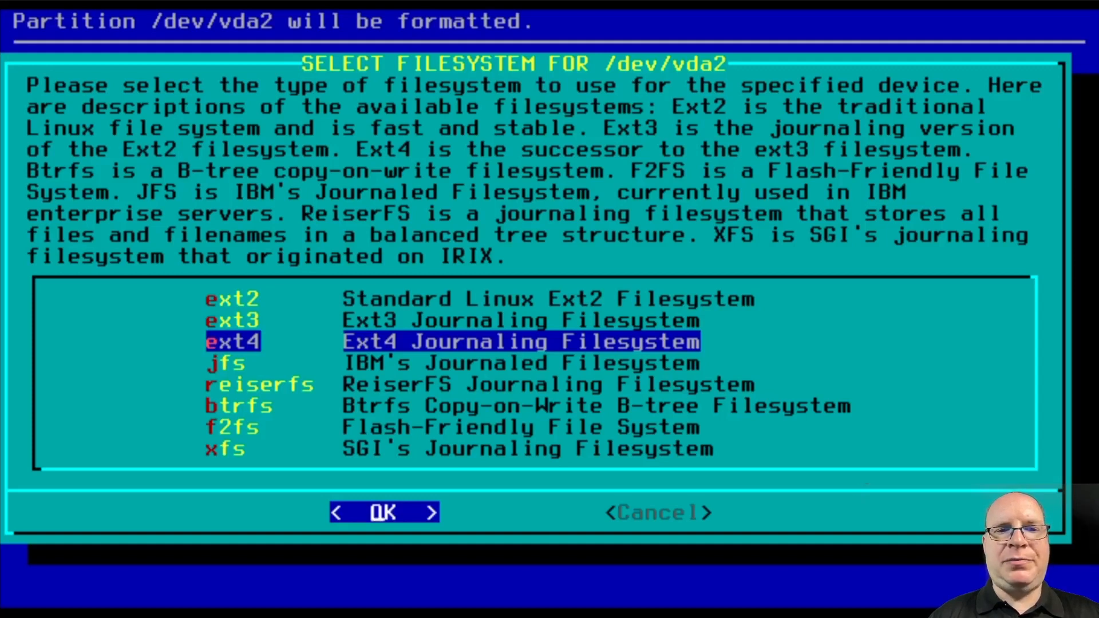
key("Return")
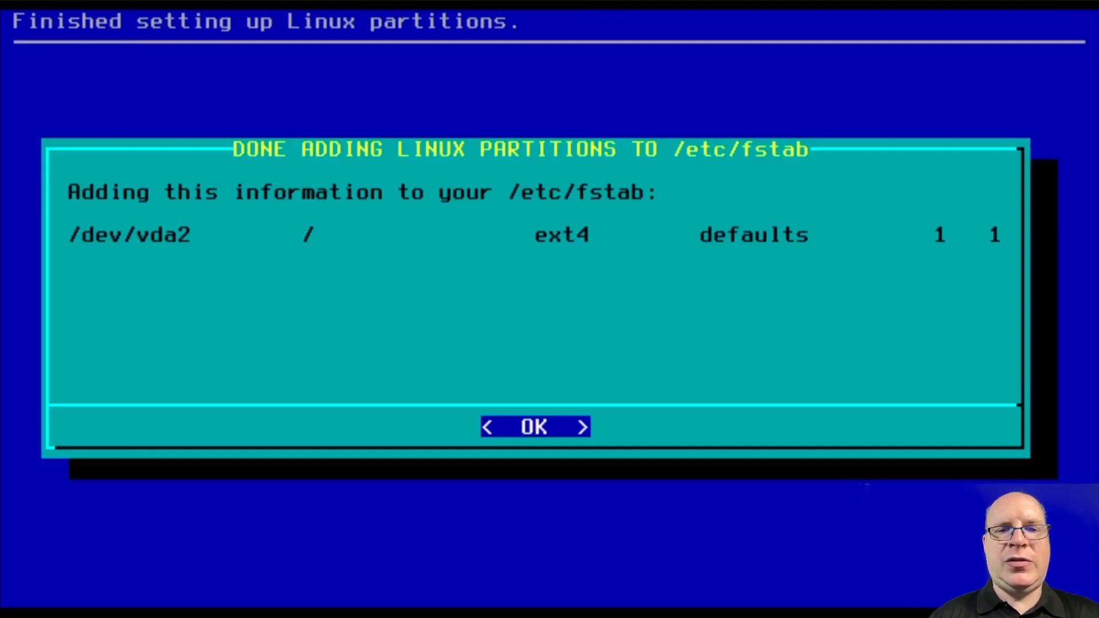
key("Return")
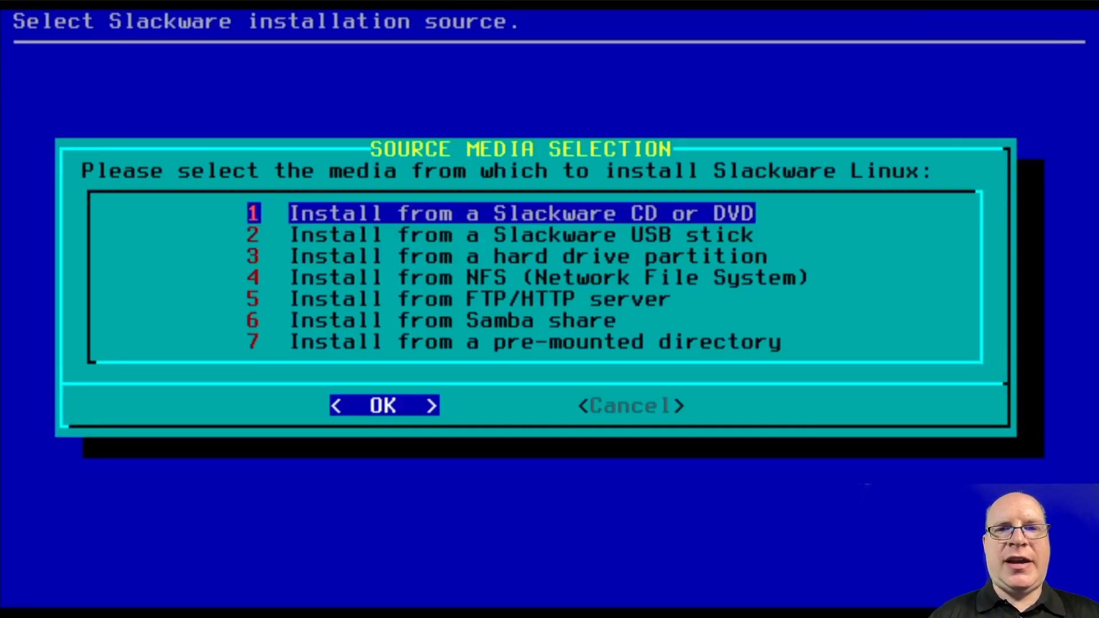
Choose the CD or DVD install source with automatic drive scanning
key("Down")
key("Down")
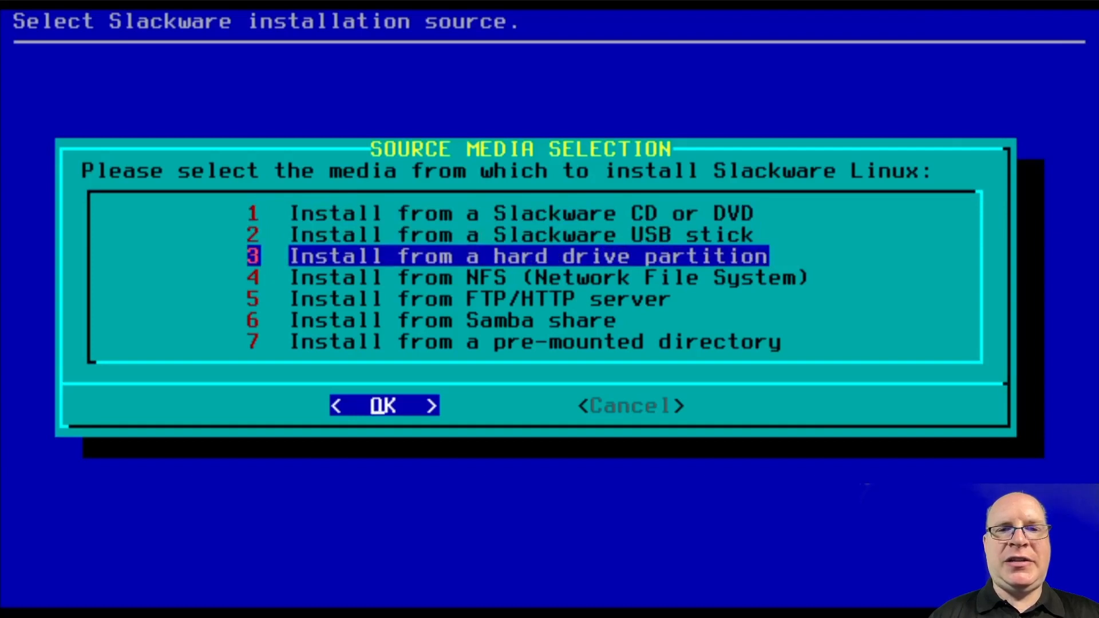
key("Down")
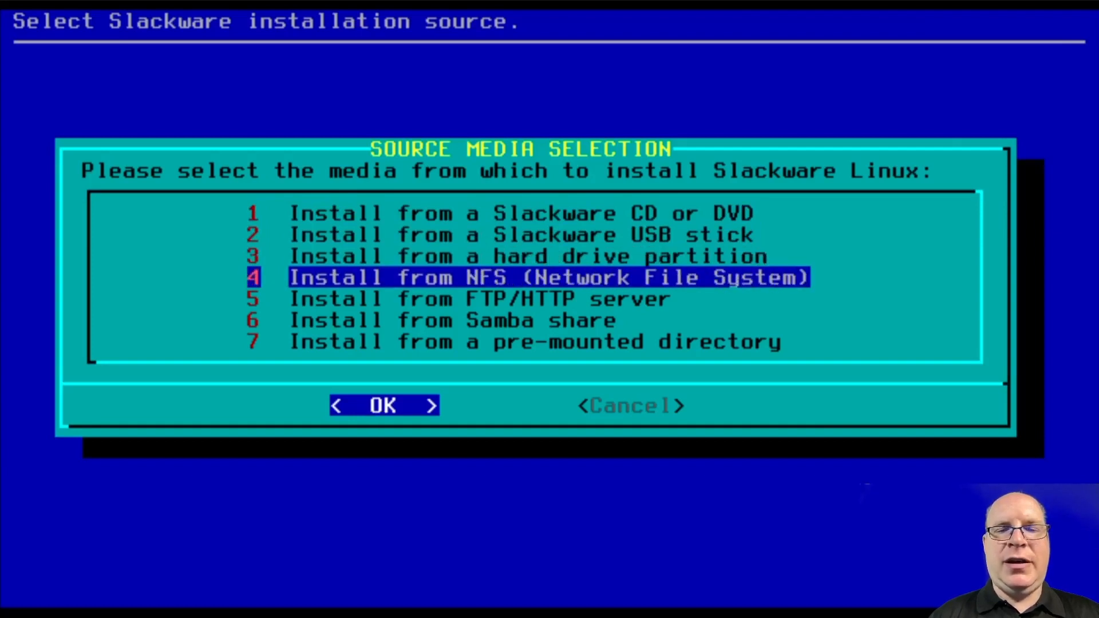
key("Down")
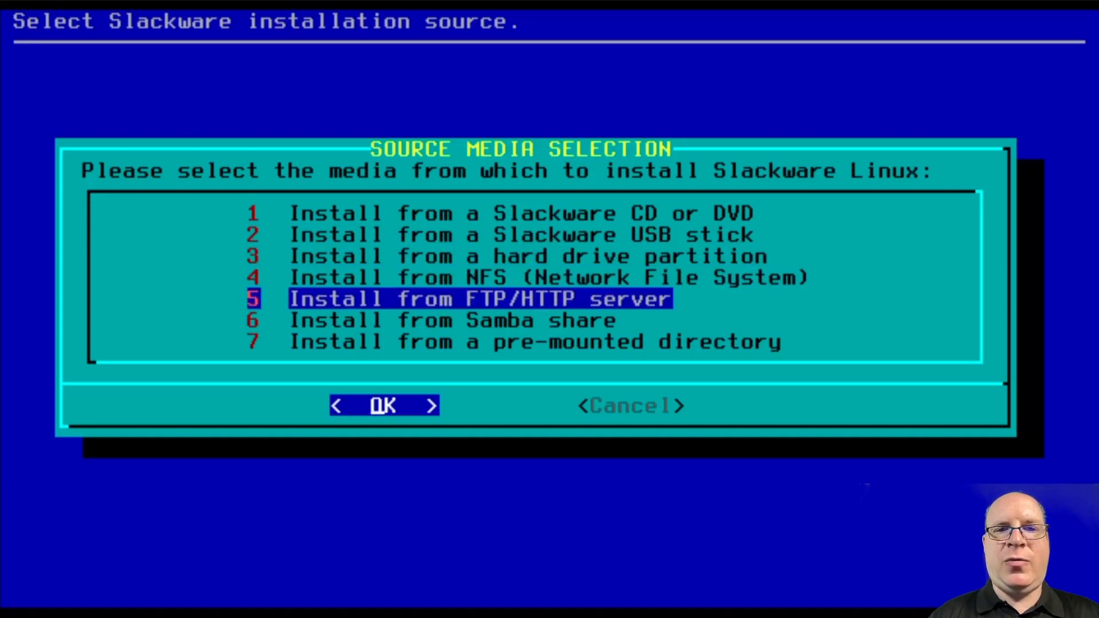
key("Down")
key("Down")
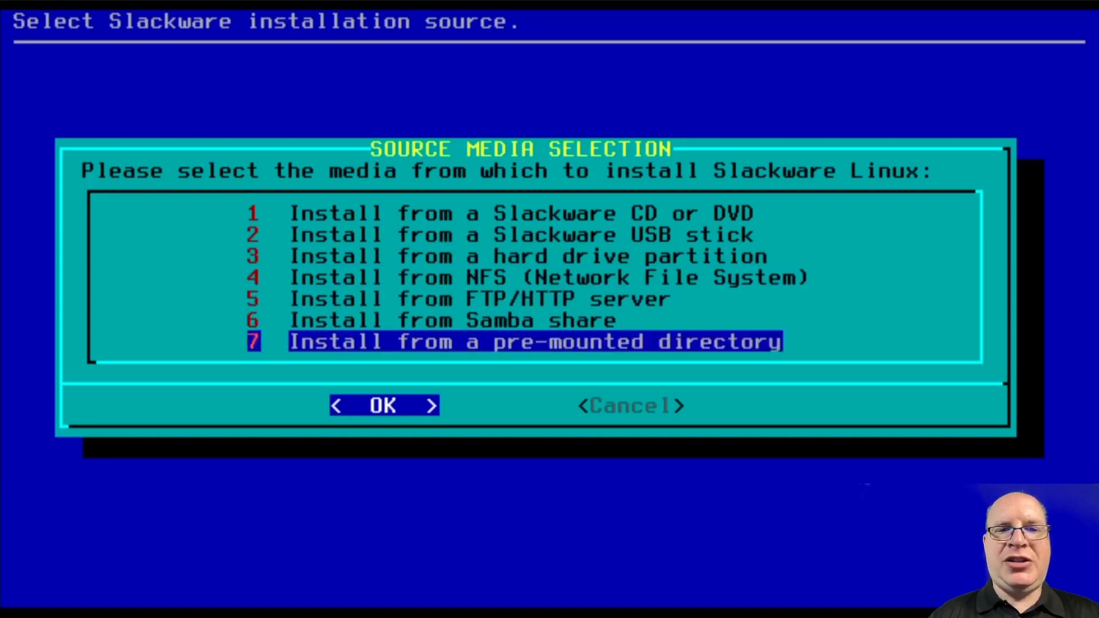
key("Up")
key("Up")
key("Up")
key("Up")
key("Up")
key("Up")
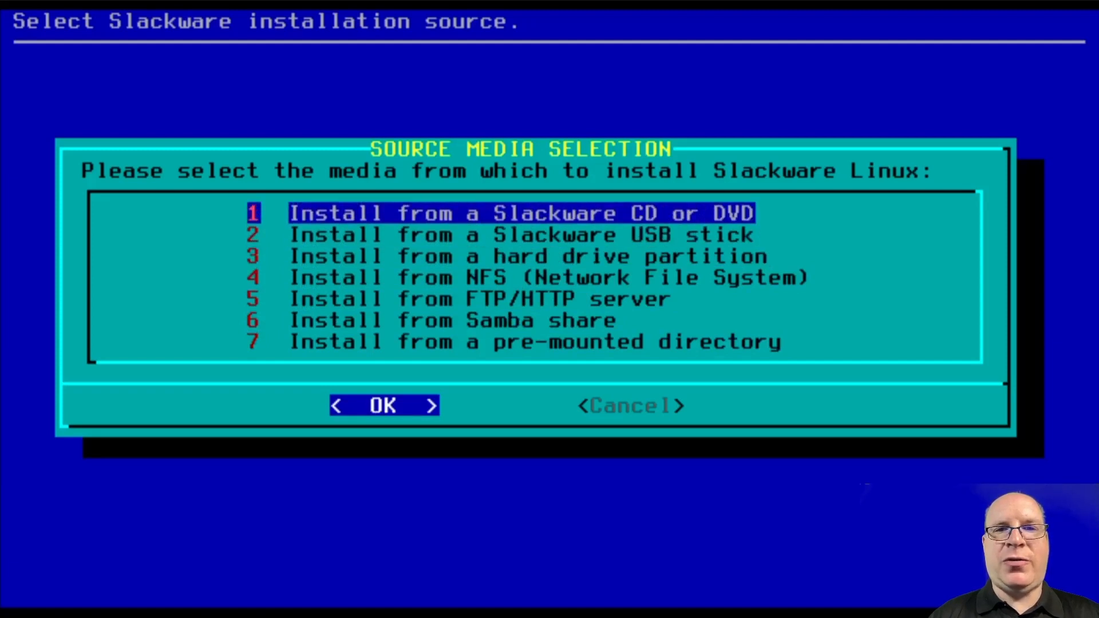
key("Return")
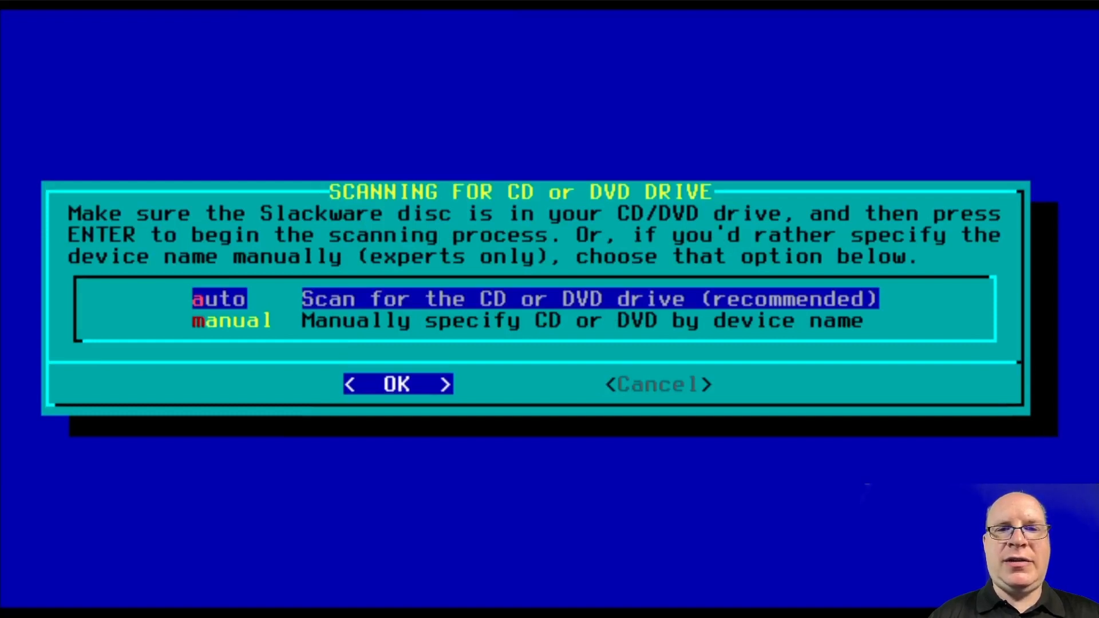
key("Return")
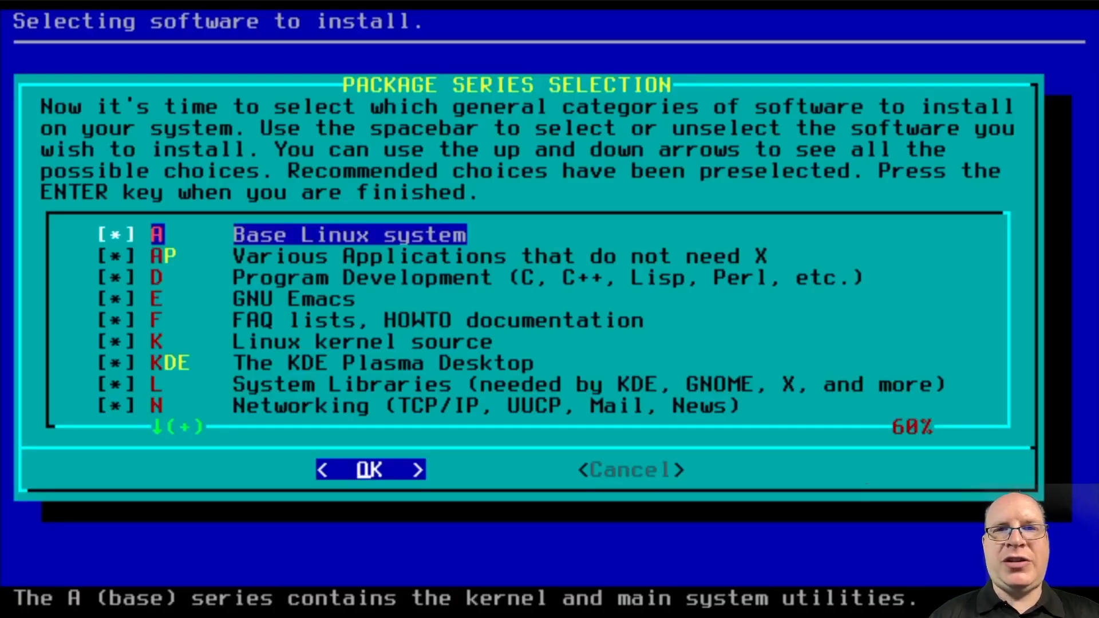
key("Down")
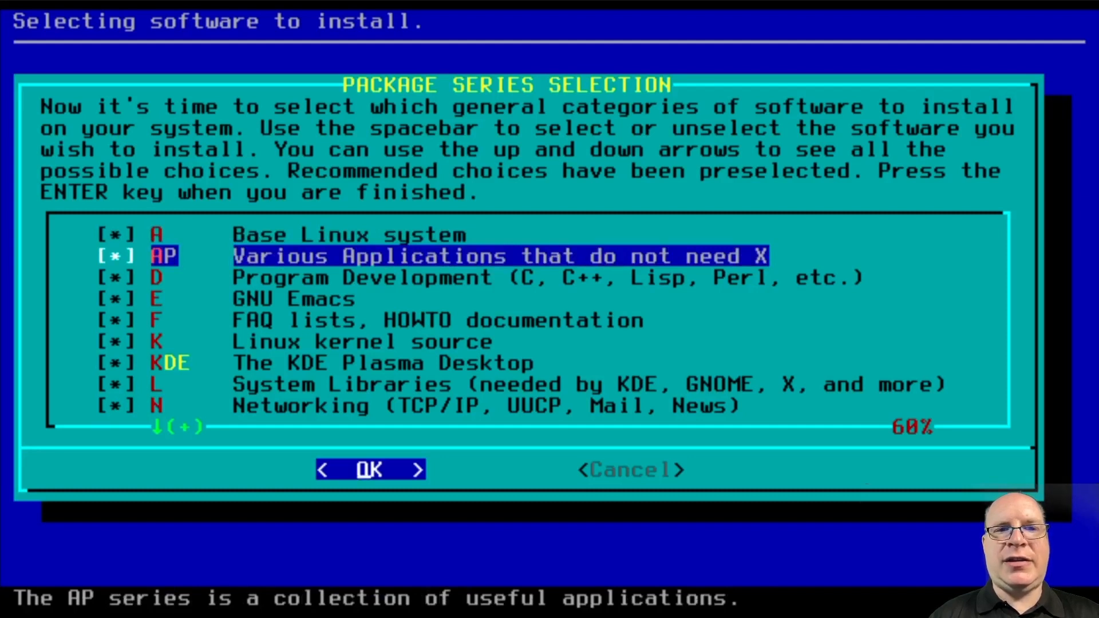
key("Down")
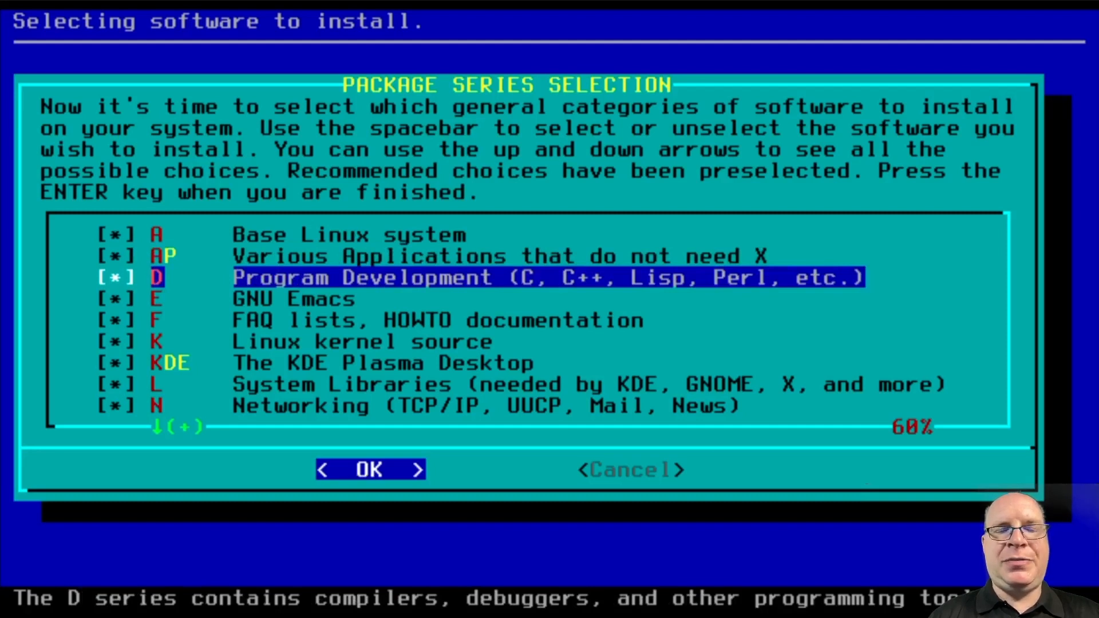
key("Down")
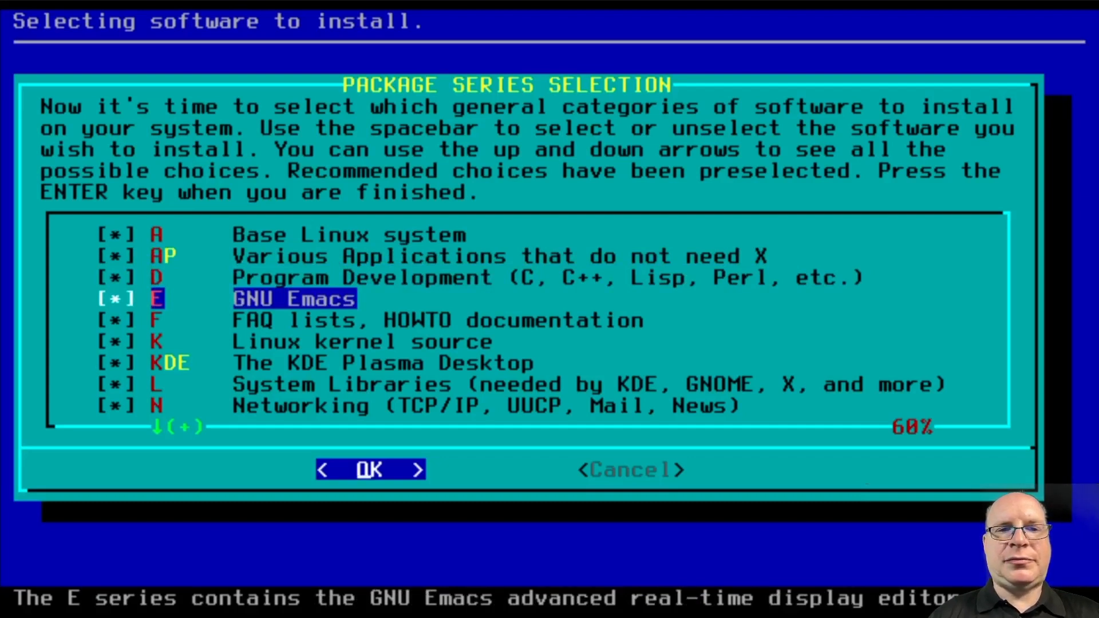
key("Down")
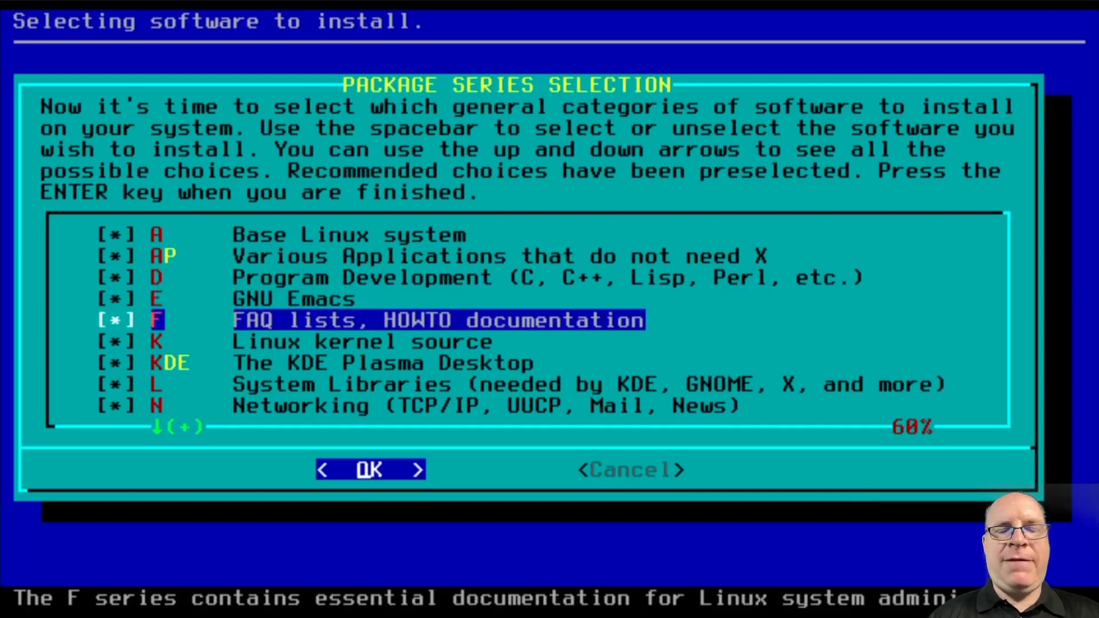
key("Down")
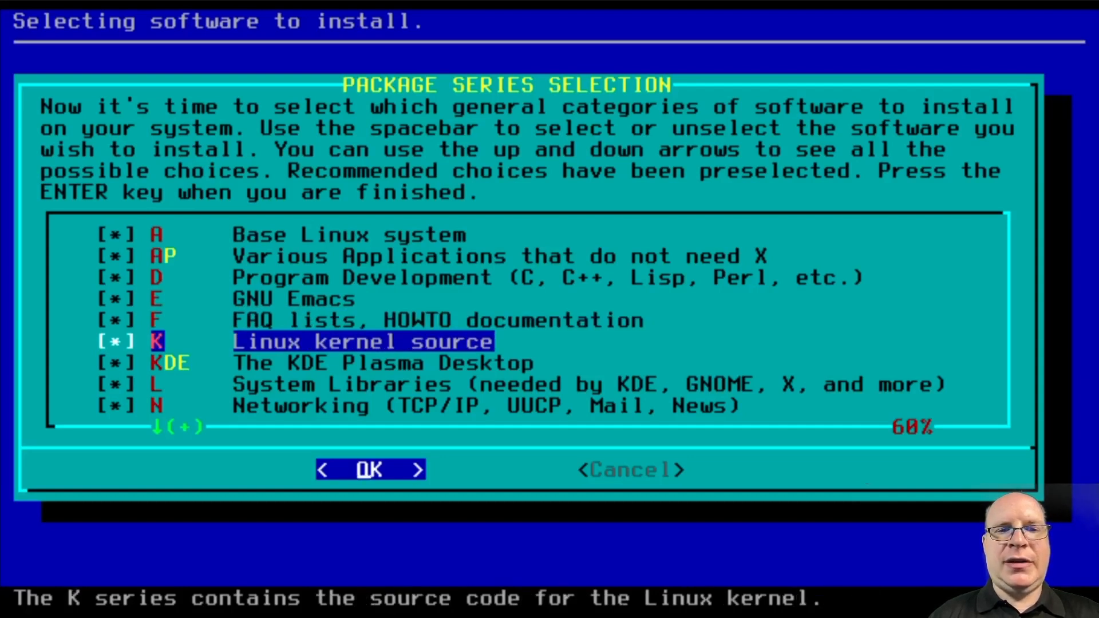
key("Down")
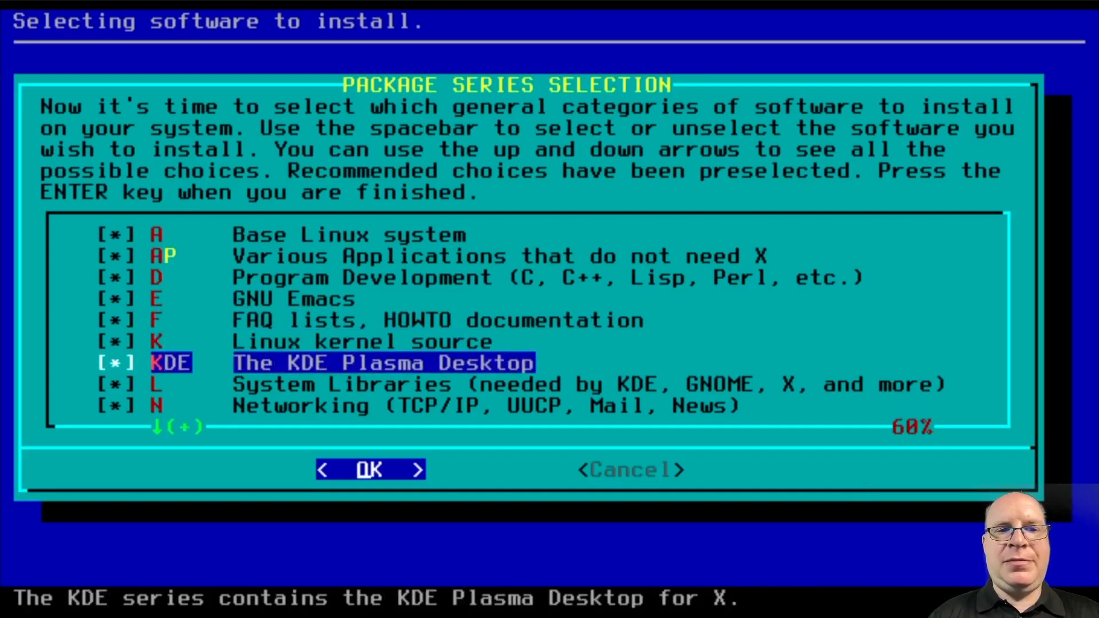
key("Down")
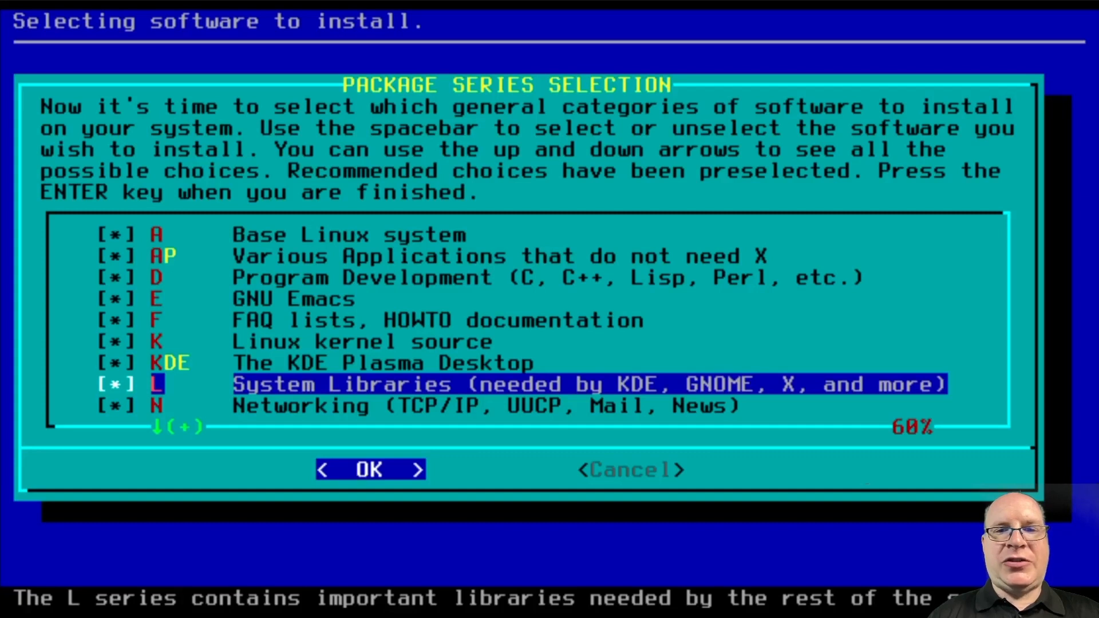
key("Down")
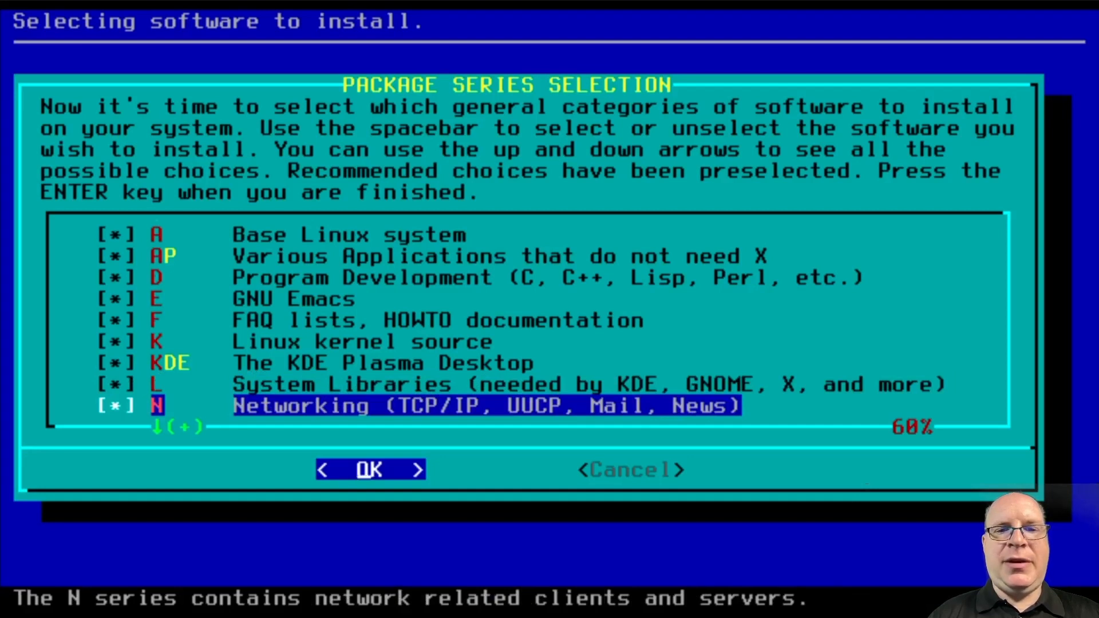
key("Down")
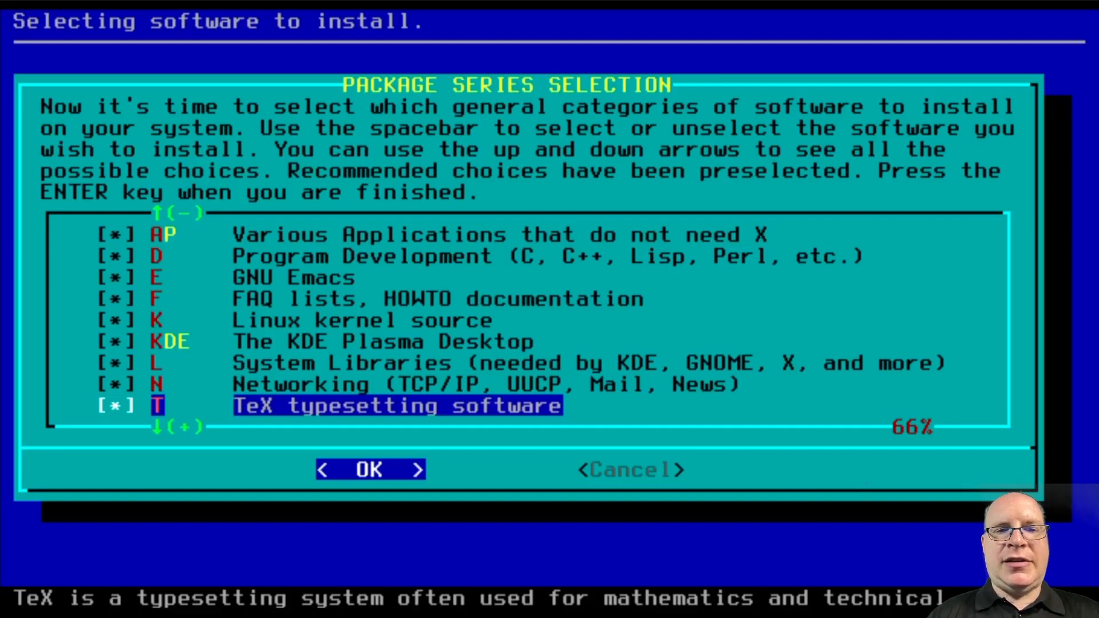
Review the series from TCL through Games and accept them all selected
key("Down")
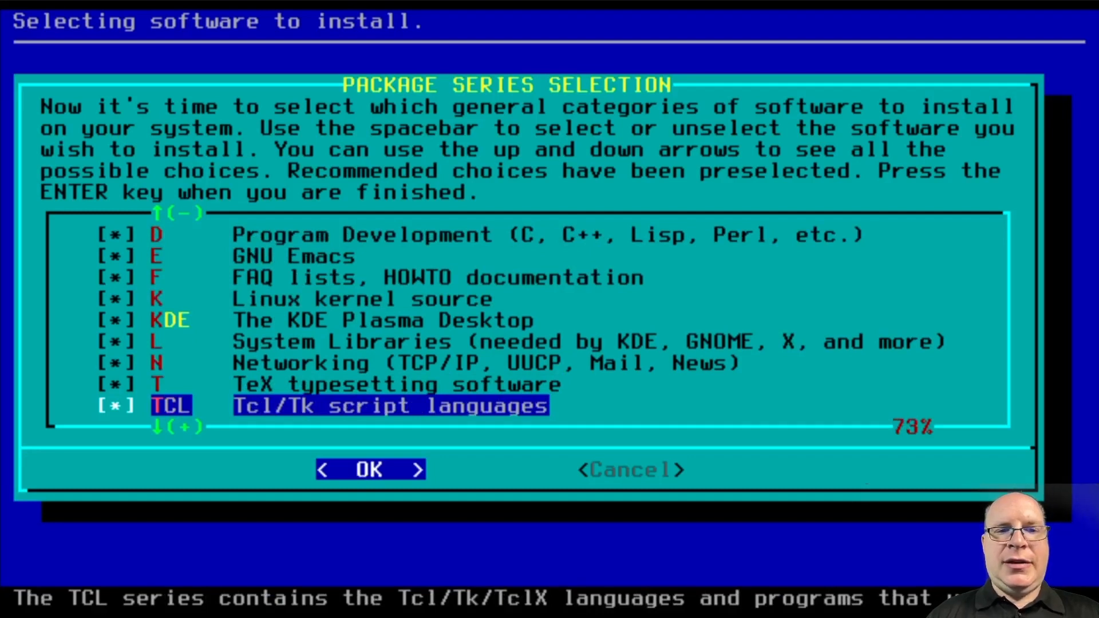
key("Down")
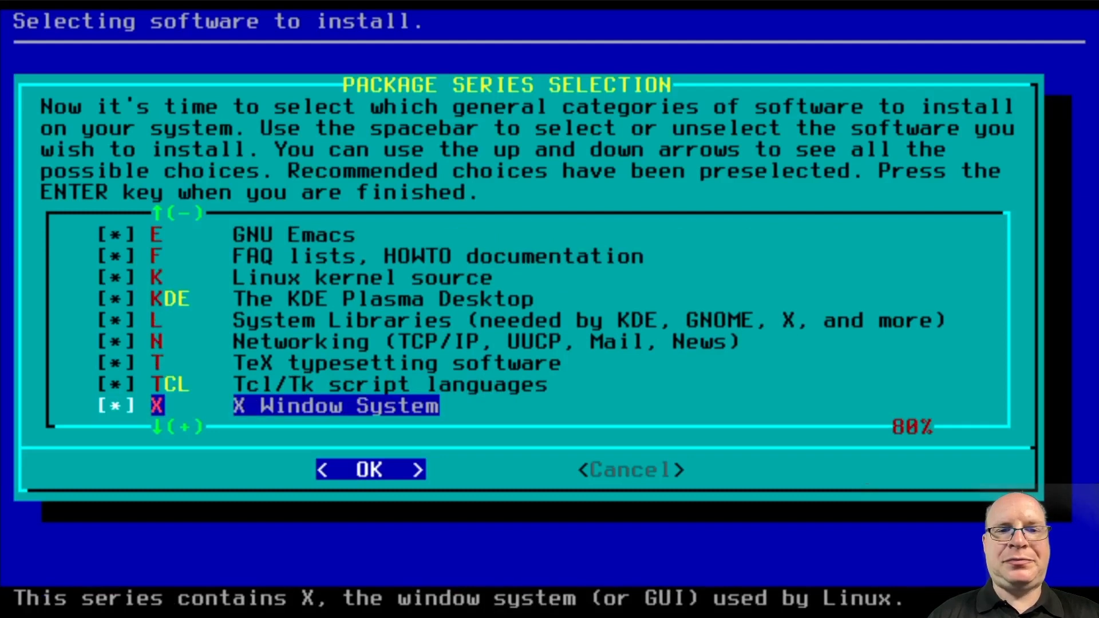
key("Down")
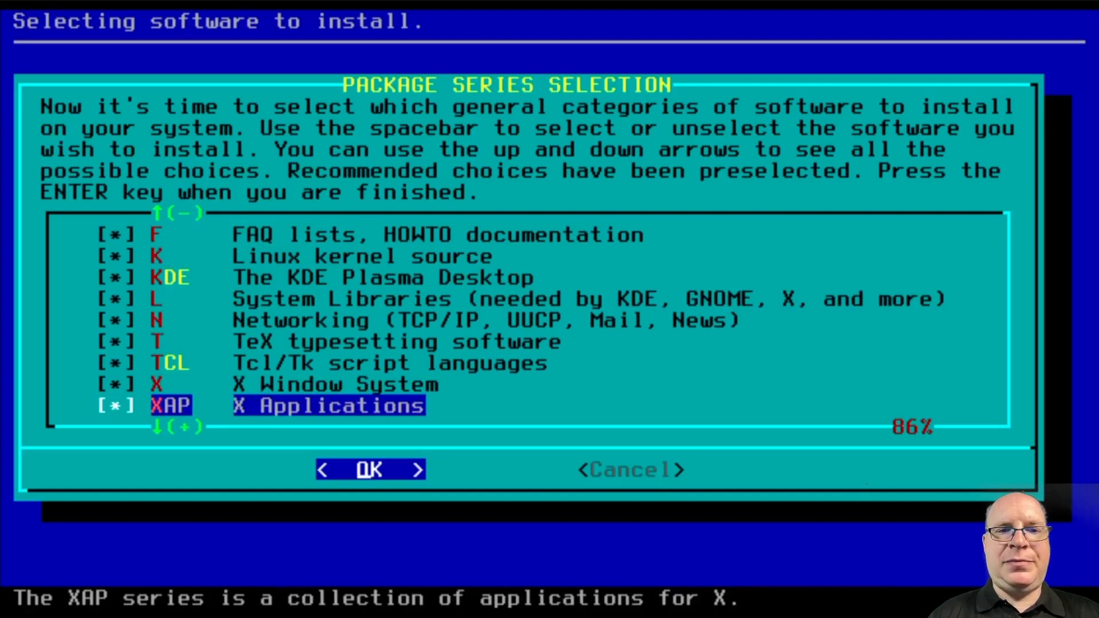
key("Down")
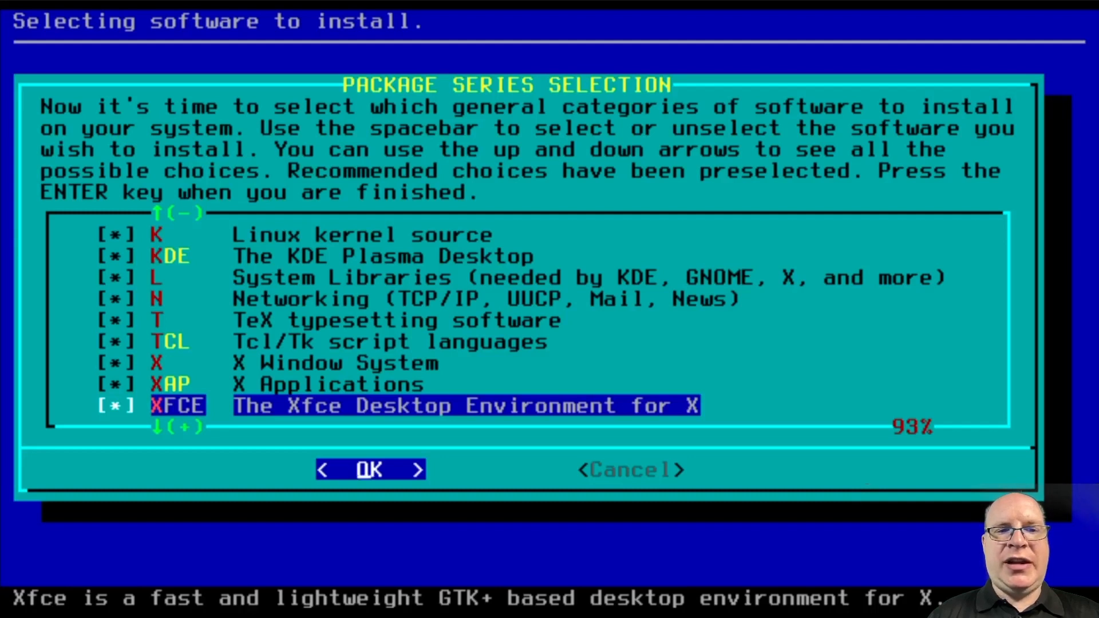
key("Down")
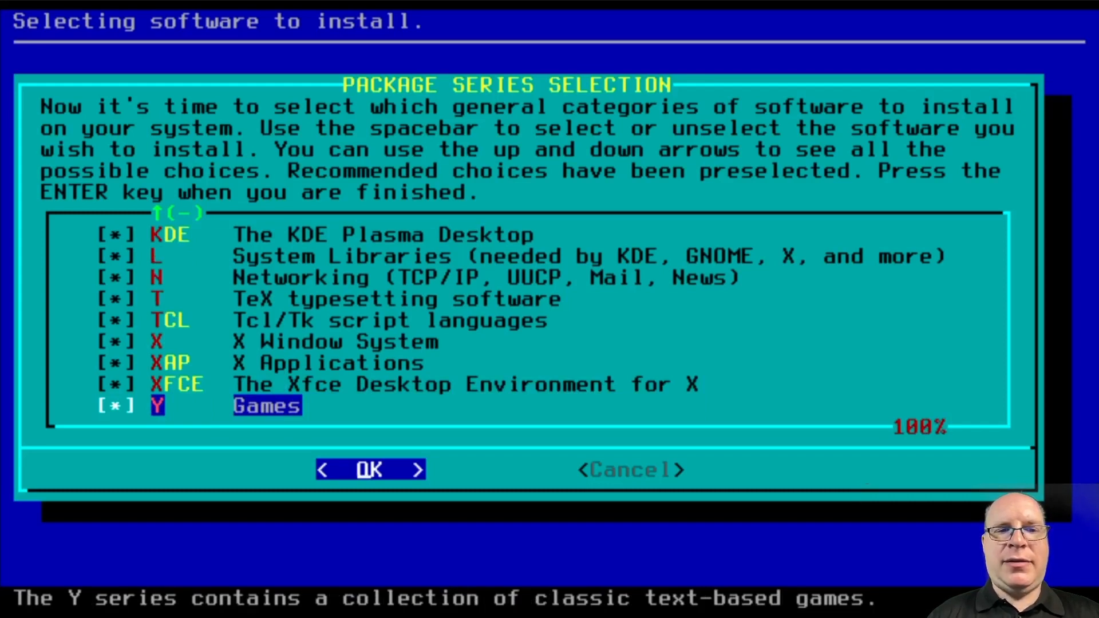
key("Return")
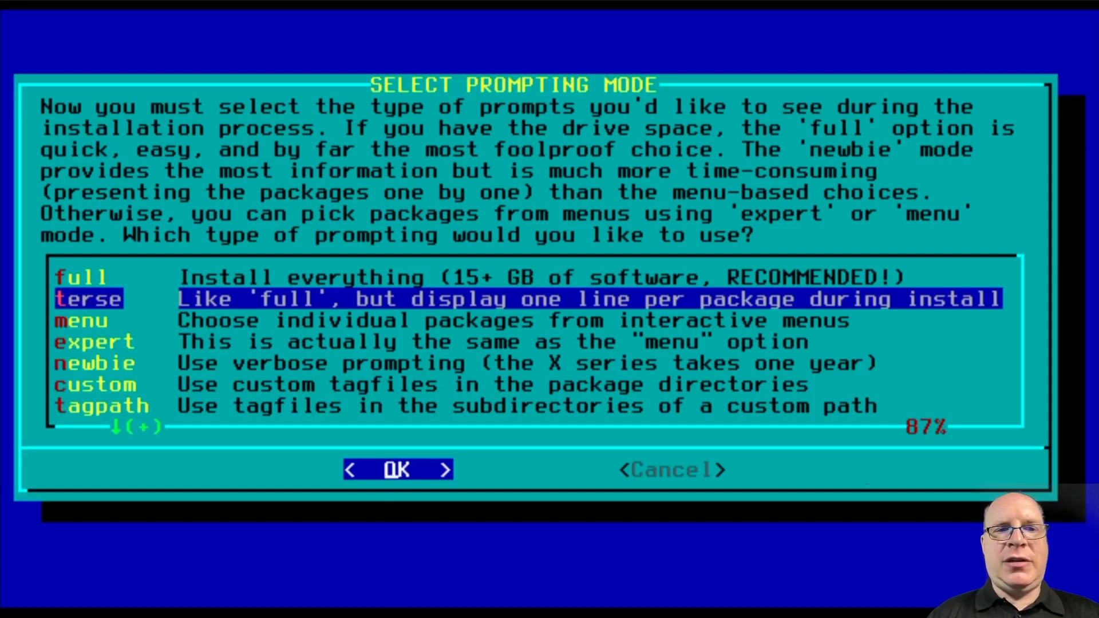
After reviewing the prompting modes, choose 'full' to install every package
key("Up")
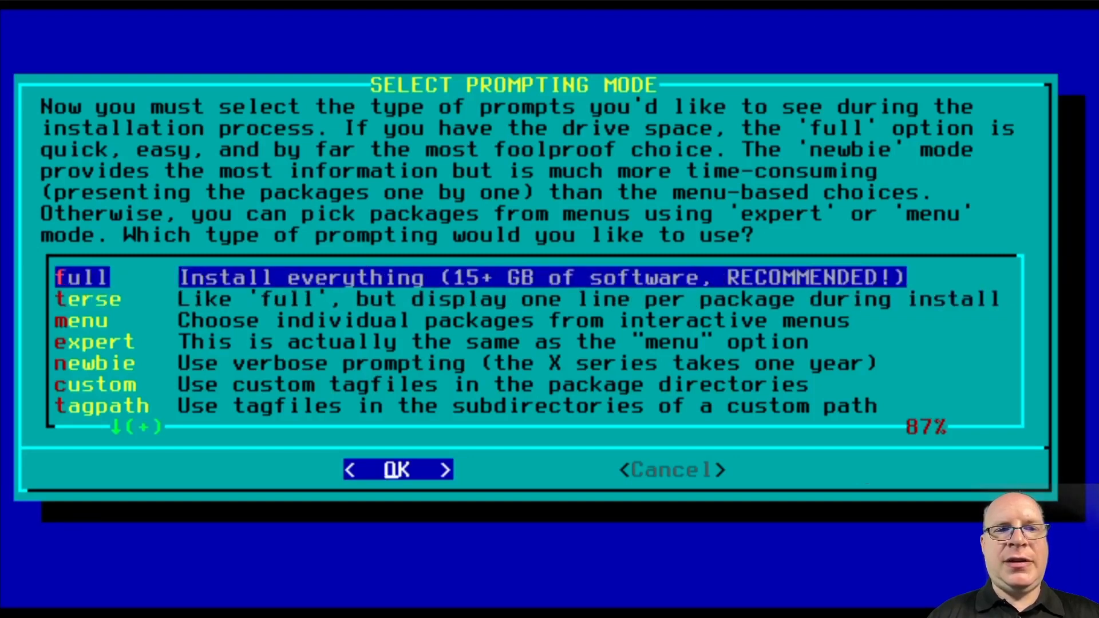
key("Down")
key("Down")
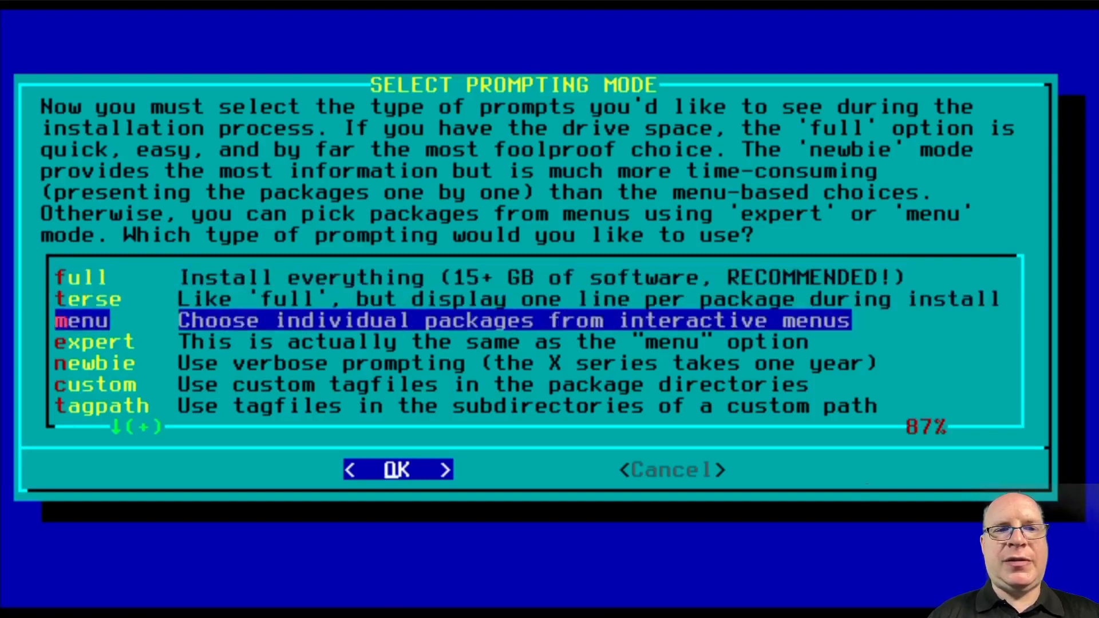
key("Down")
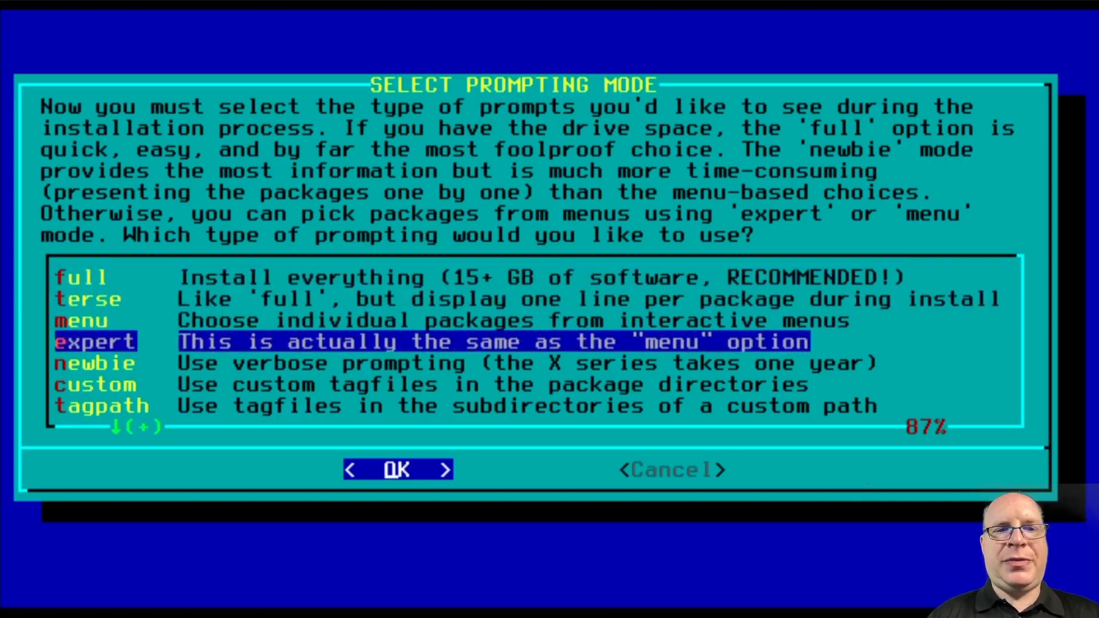
key("Down")
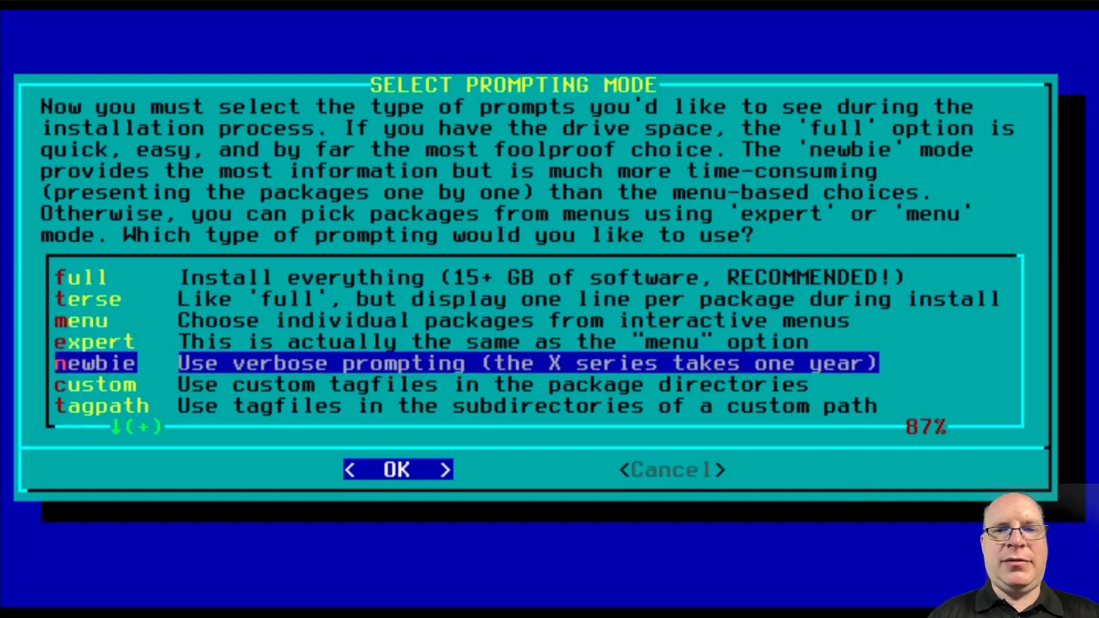
key("Down")
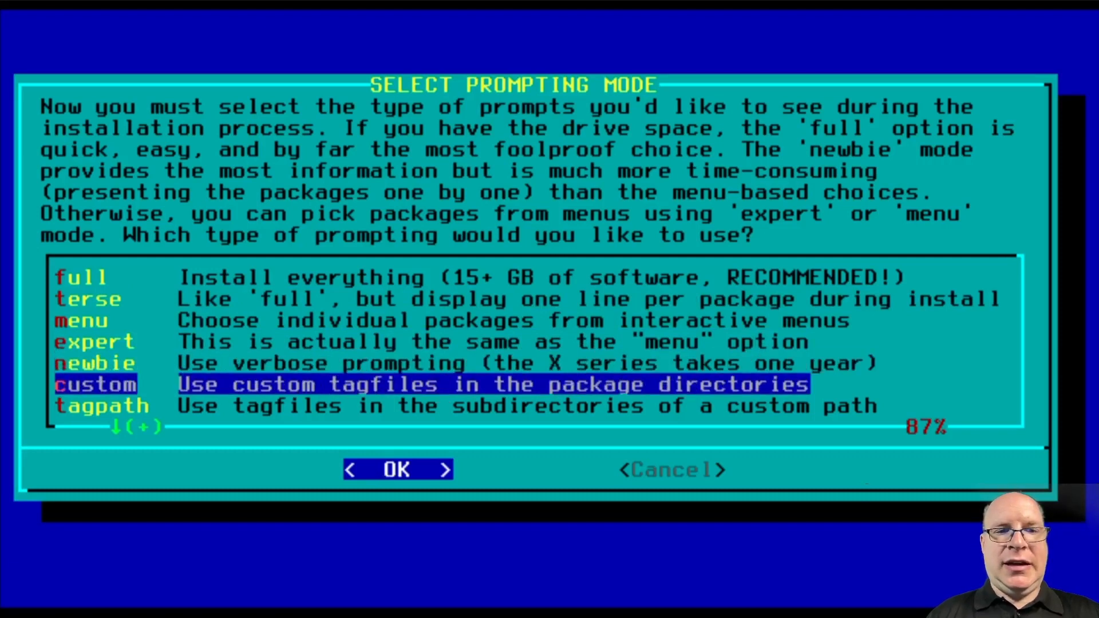
key("Down")
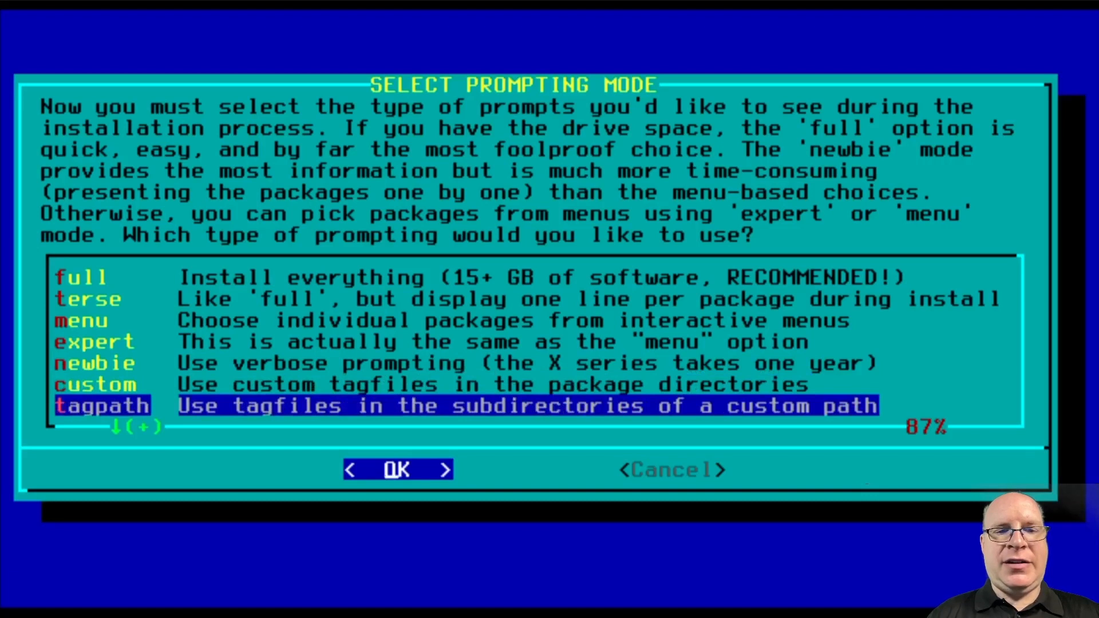
key("Down")
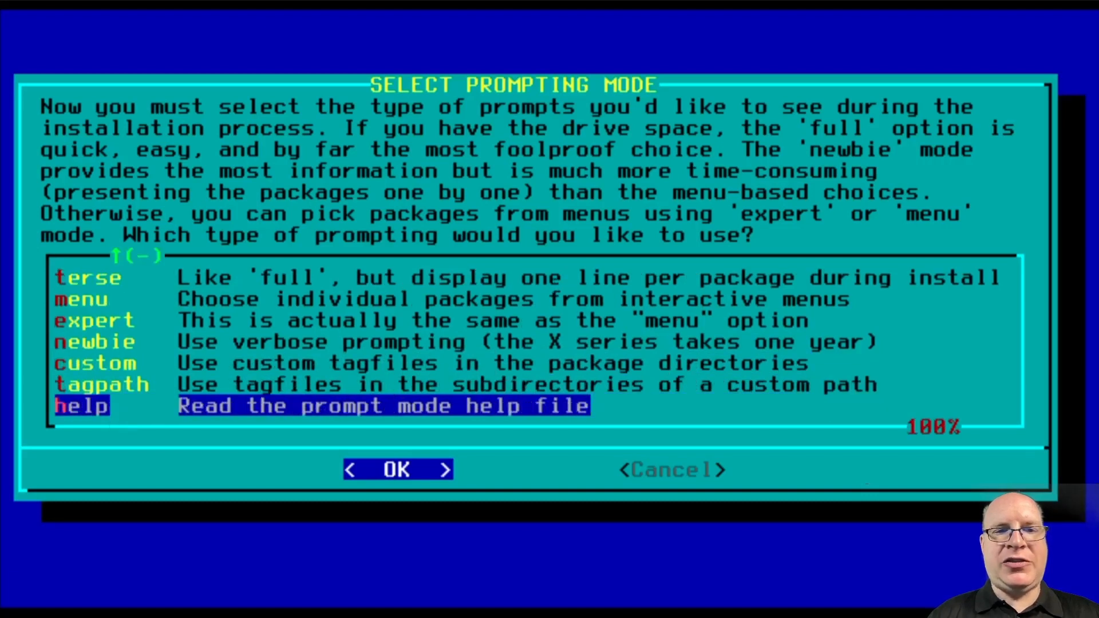
key("Up")
key("Up")
key("Up")
key("Up")
key("Up")
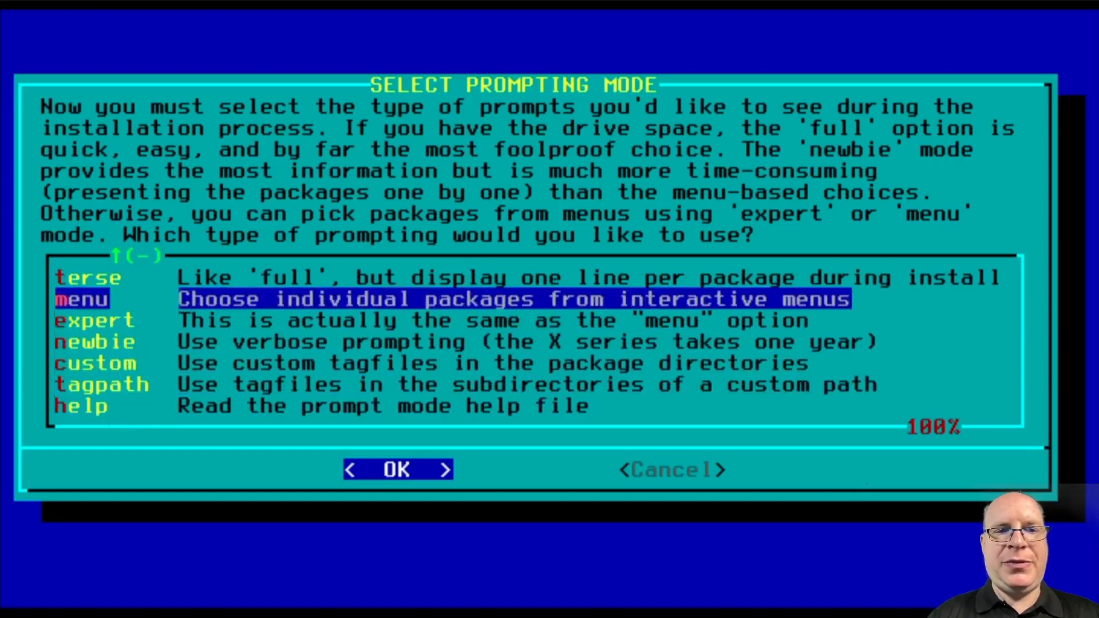
key("Up")
key("Up")
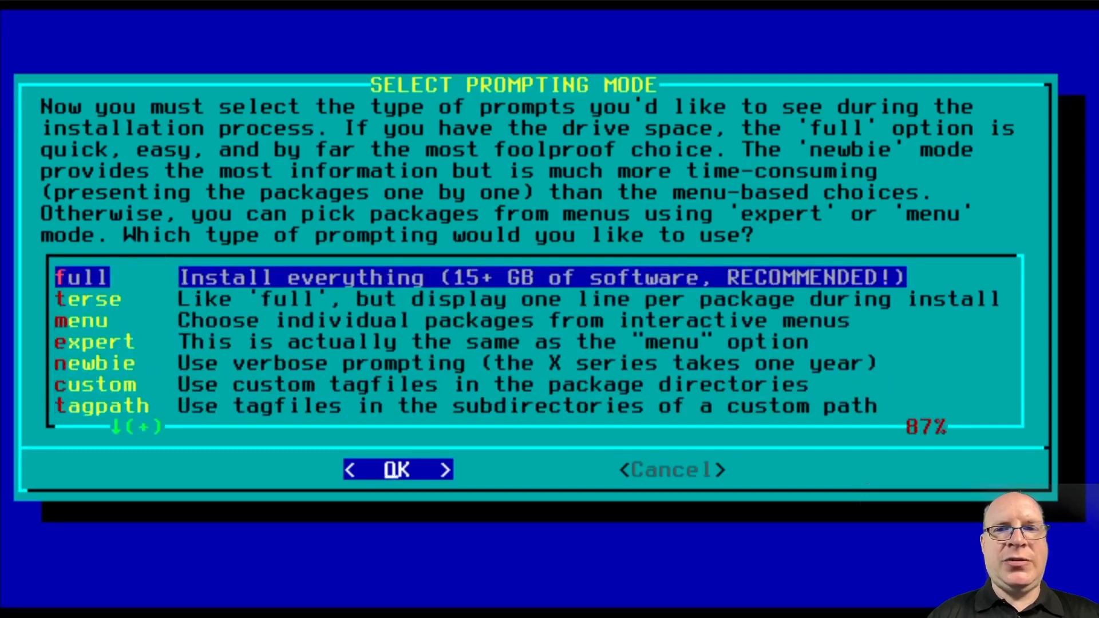
key("Return")
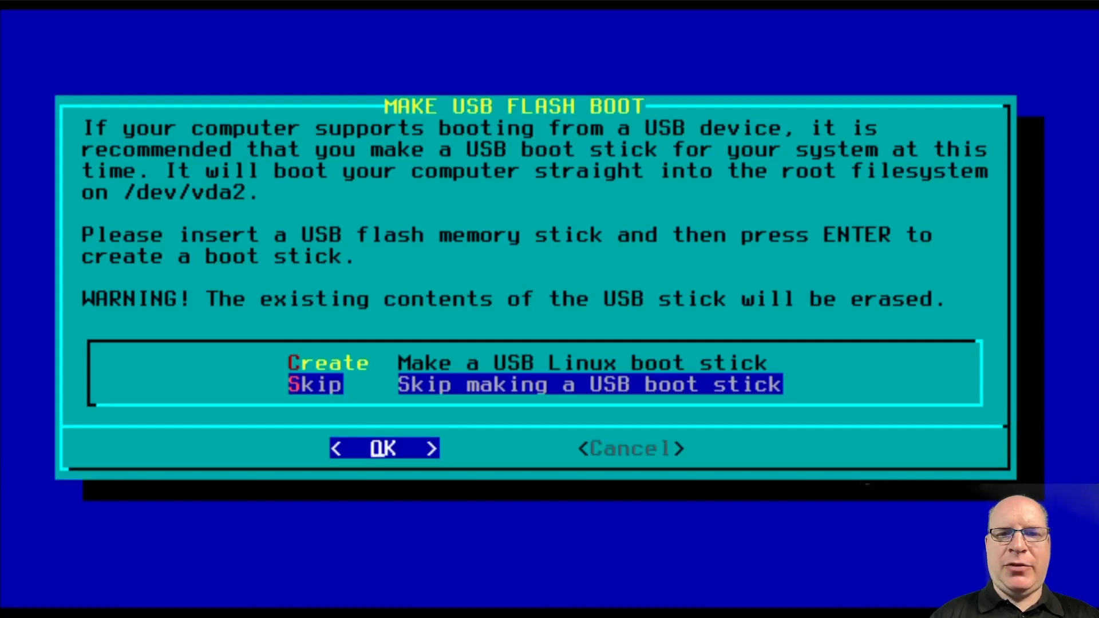
Skip the USB boot stick and choose the simple automatic LILO setup
key("Return")
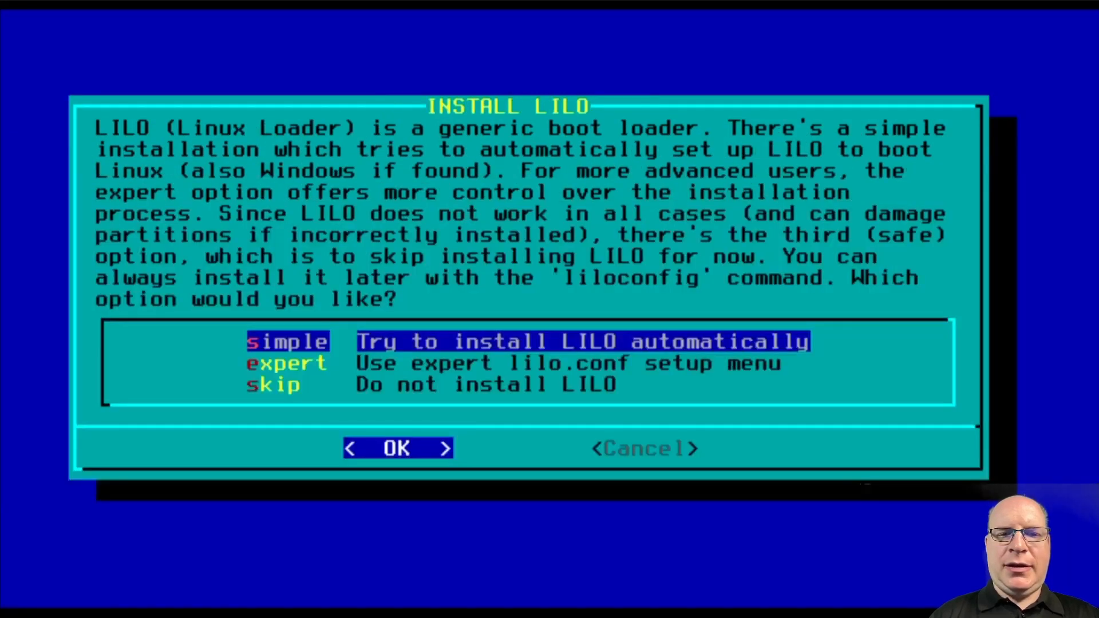
key("Down")
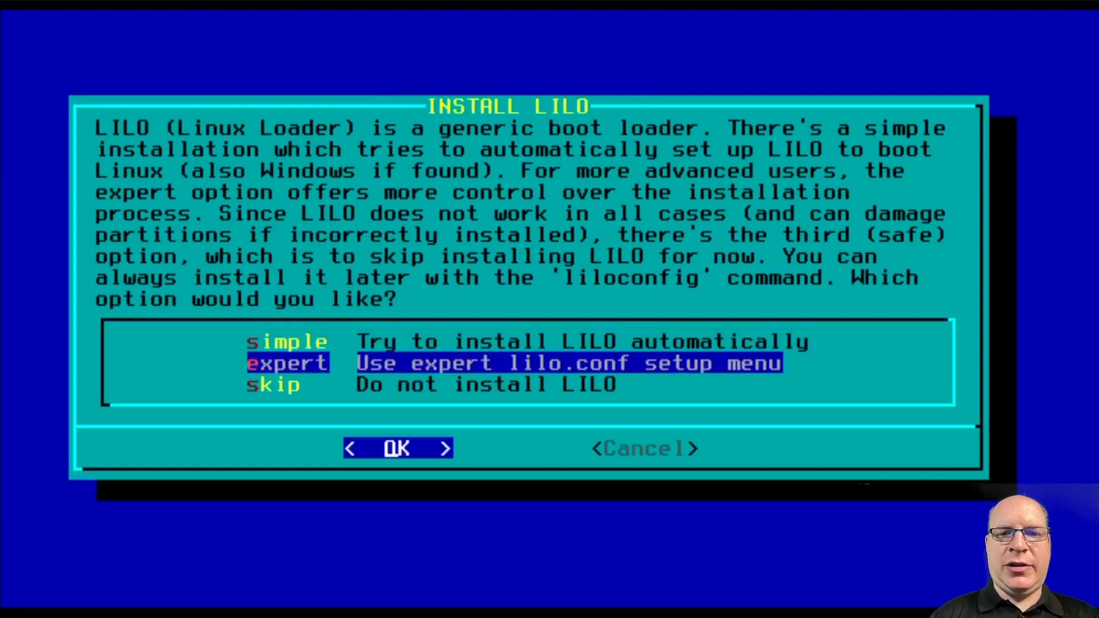
key("Down")
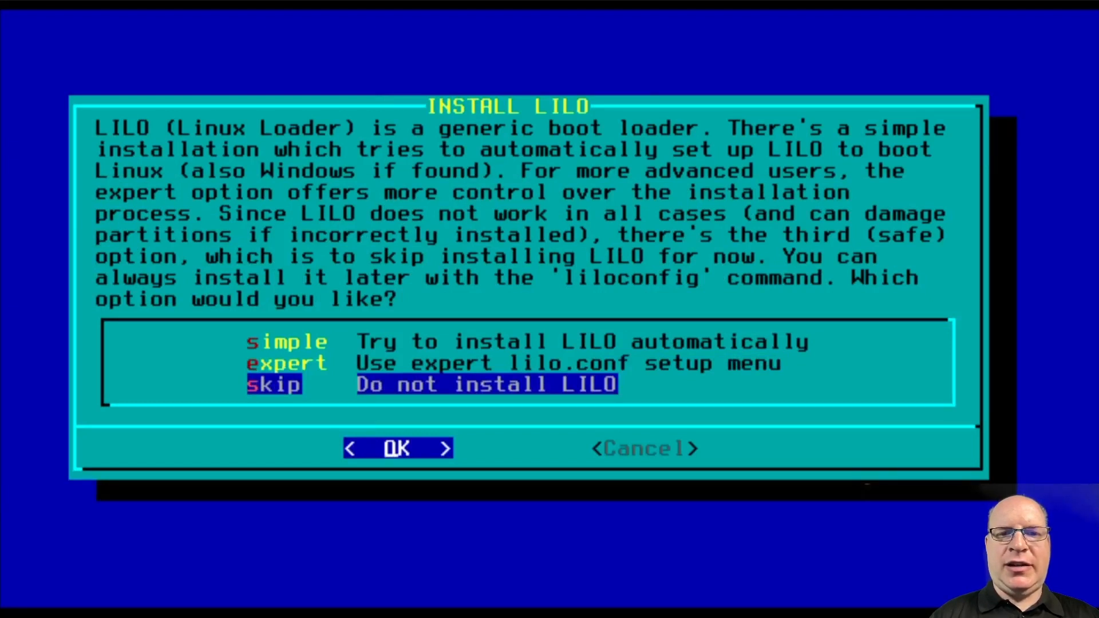
key("Up")
key("Up")
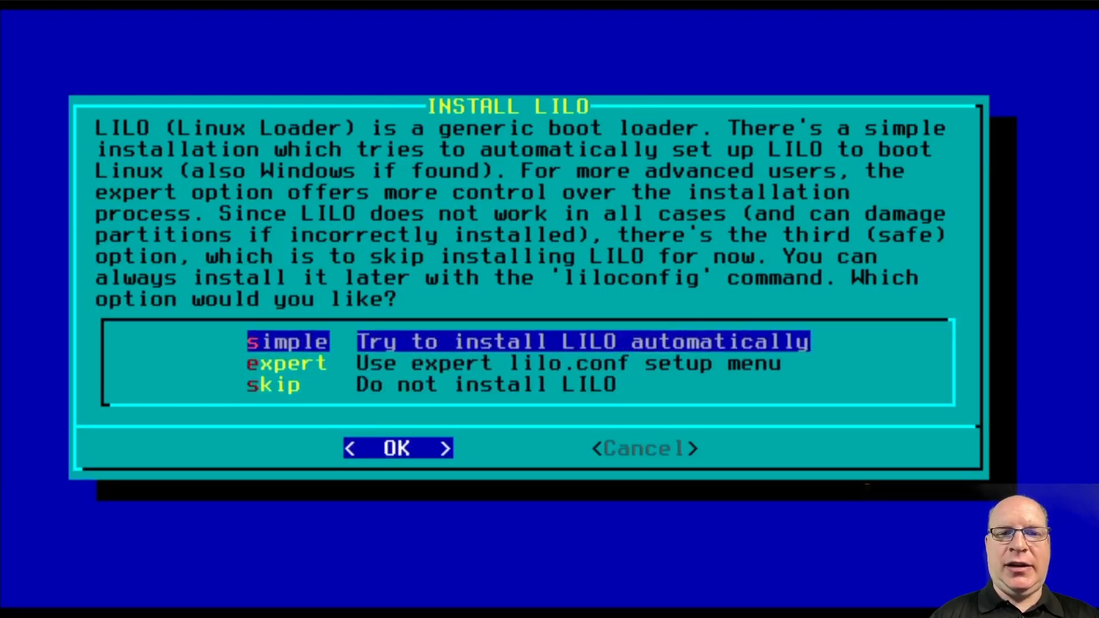
key("Return")
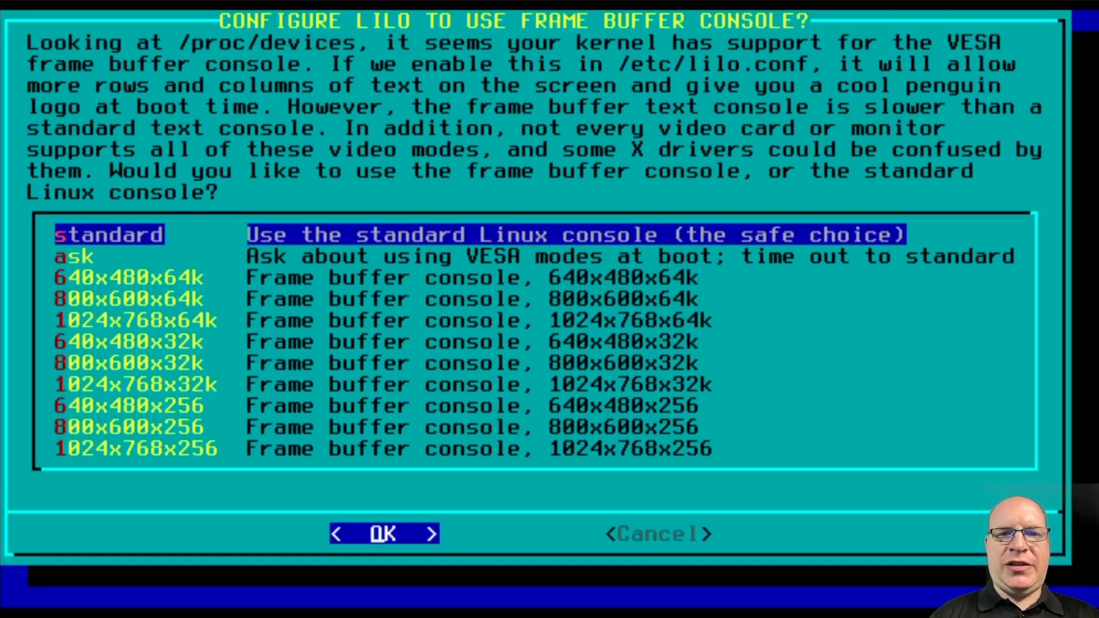
Use the standard console, no extra parameters, LILO on the MBR, and no gpm
key("Return")
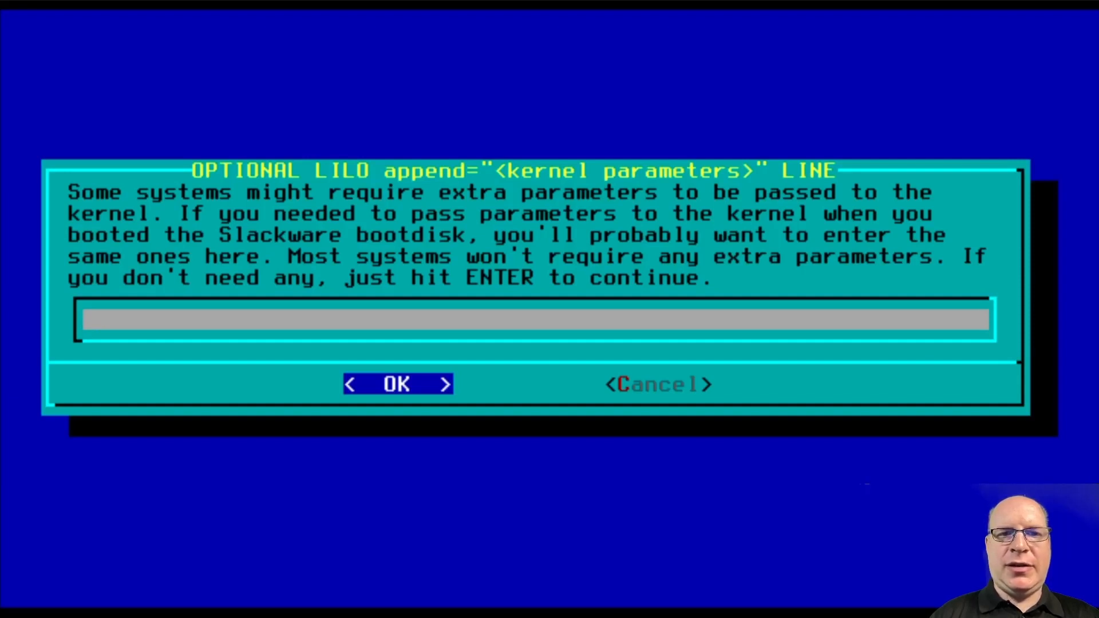
key("Return")
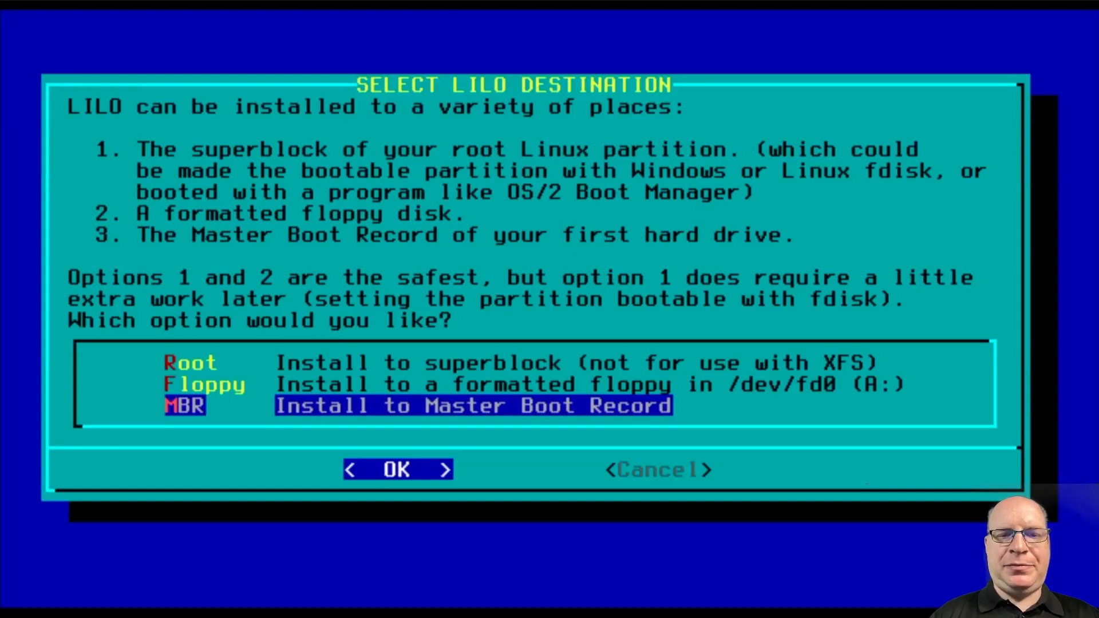
key("Return")
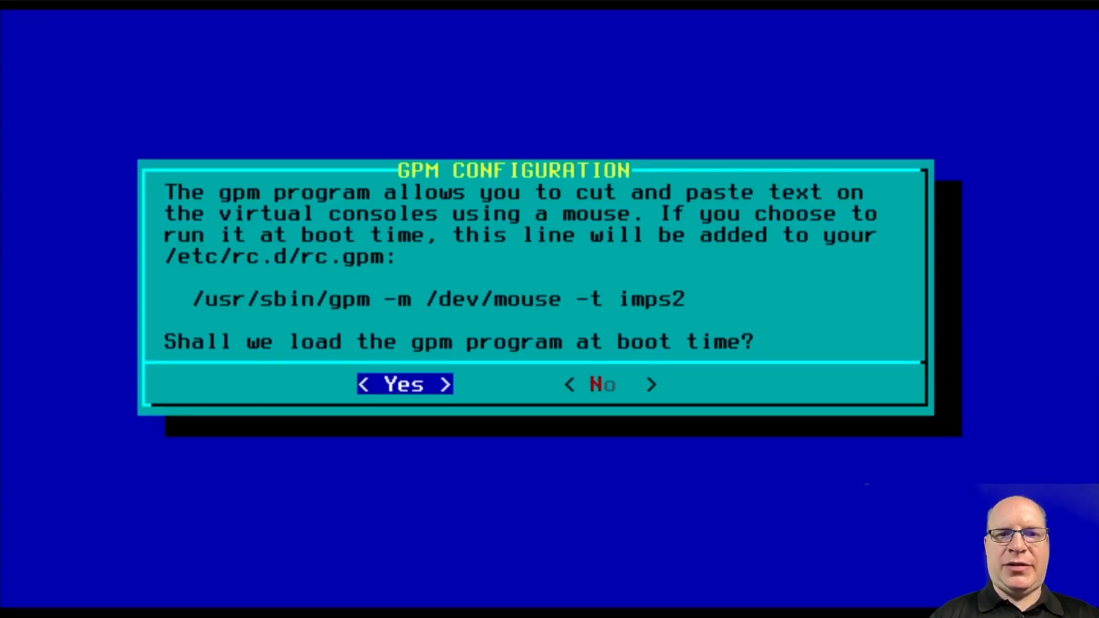
key("Right")
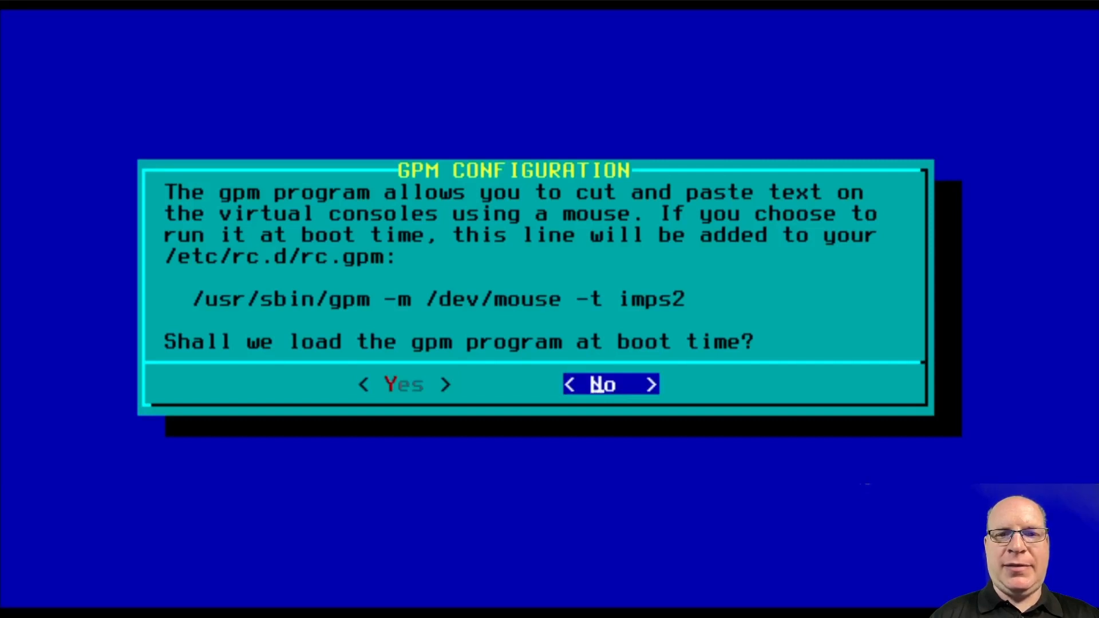
key("Return")
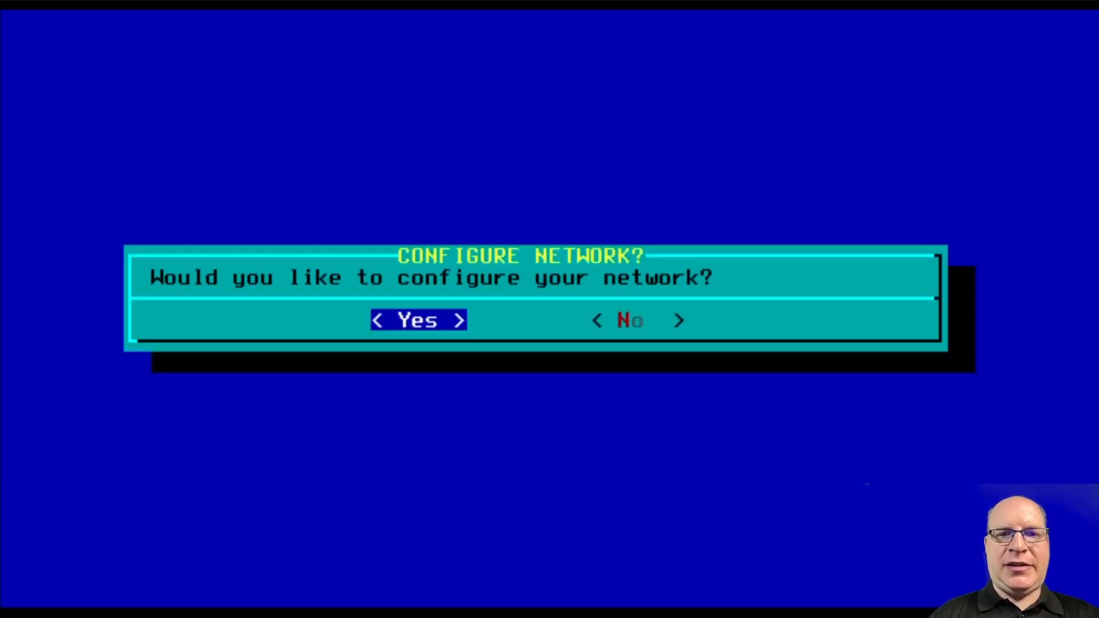
Set the hostname to 'slacker' and the domain name to 'localdomain'
key("Return")
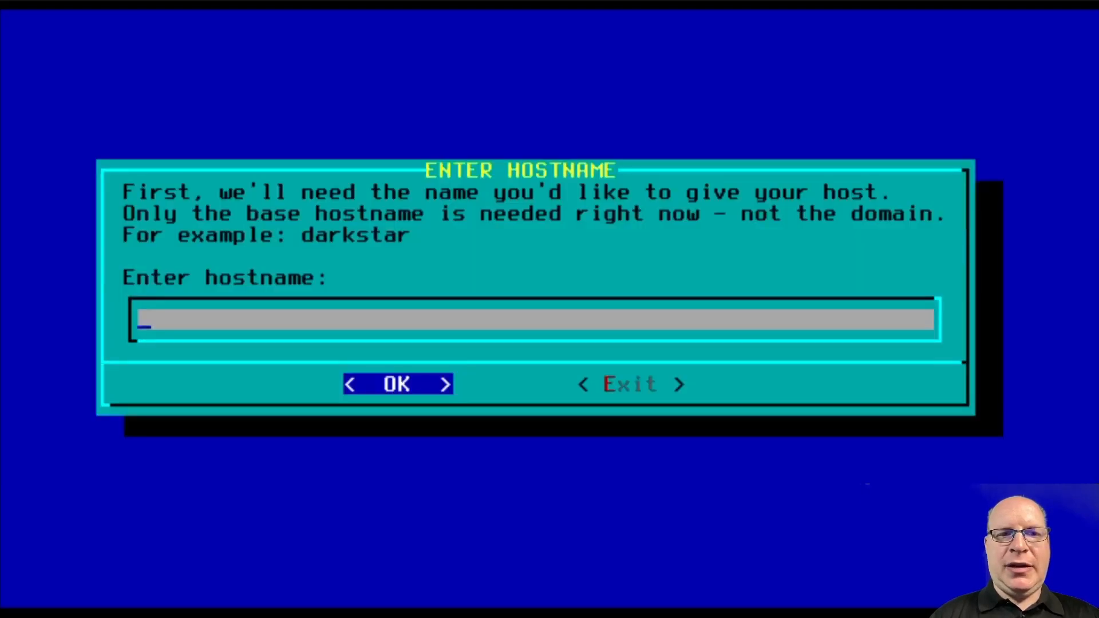
type("slacker")
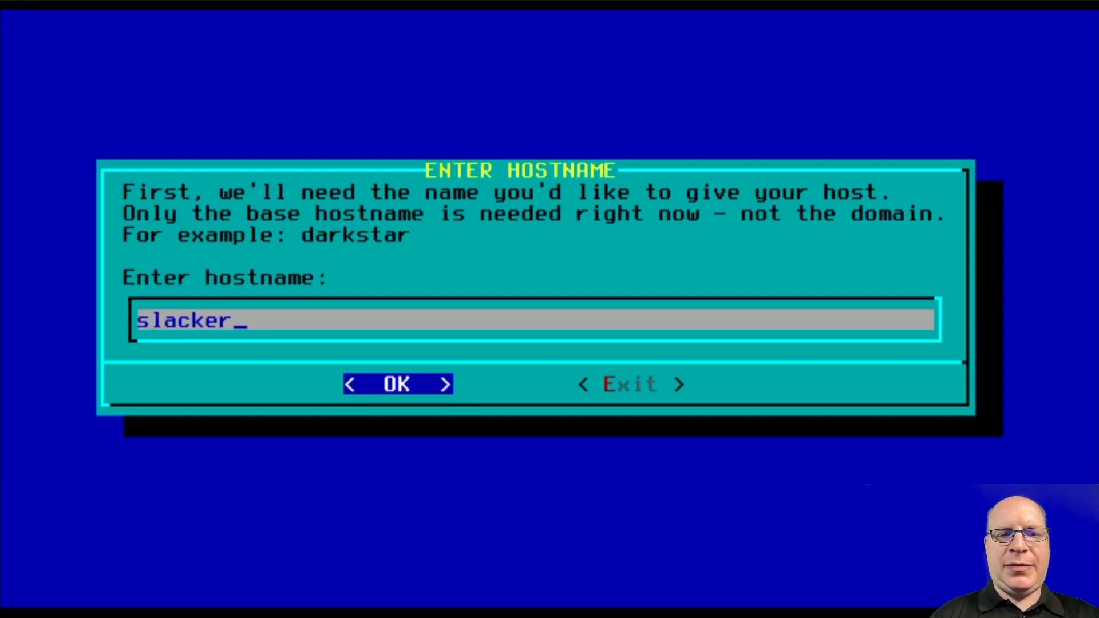
key("Return")
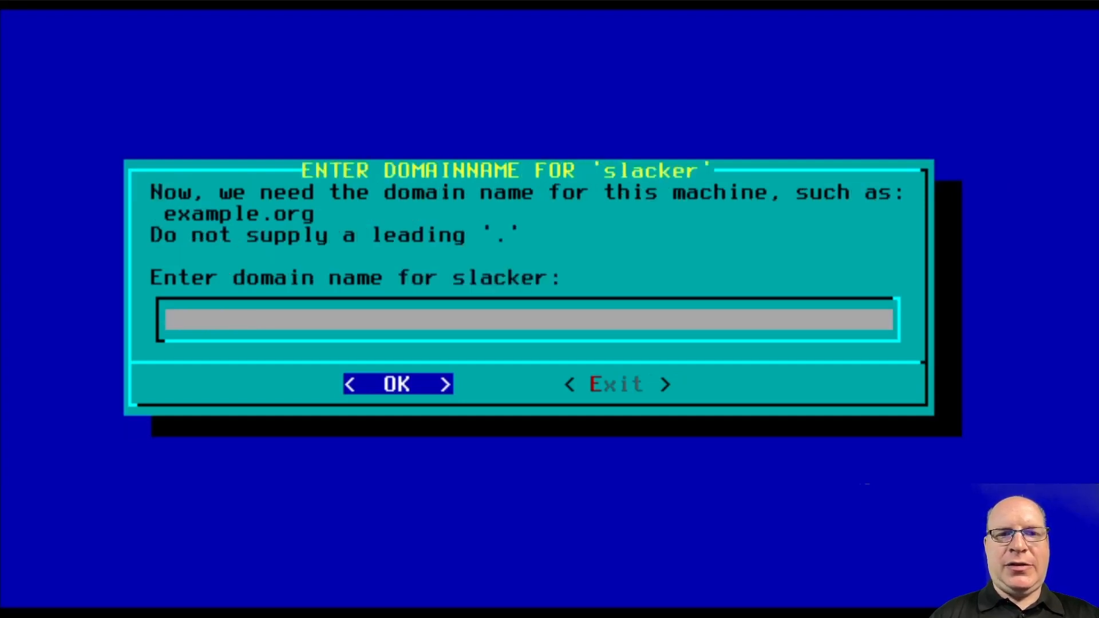
type("local")
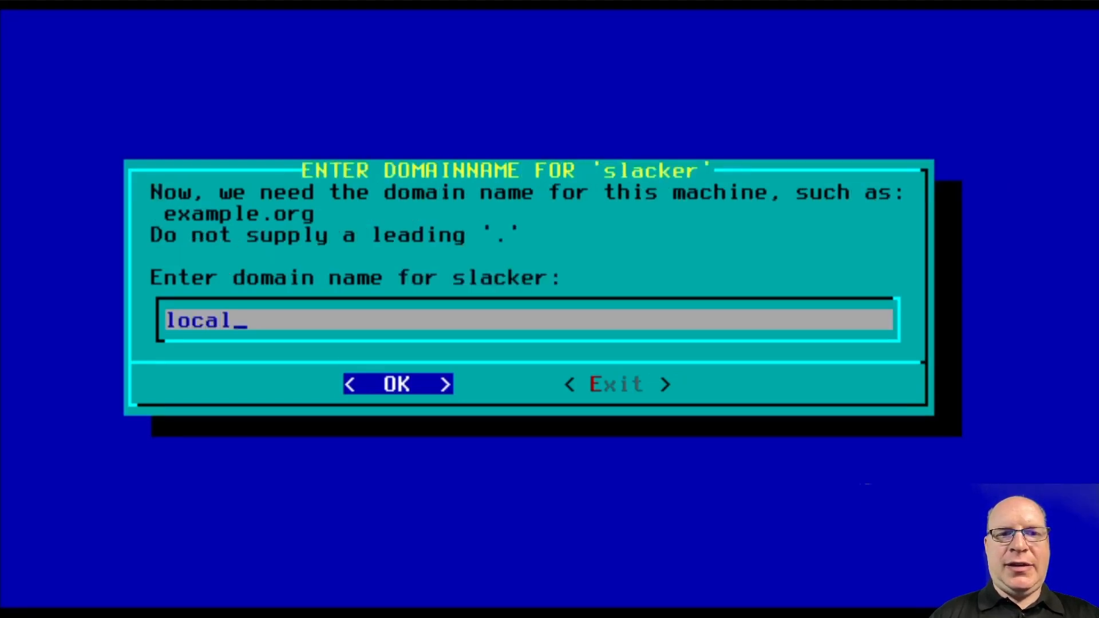
type("domain")
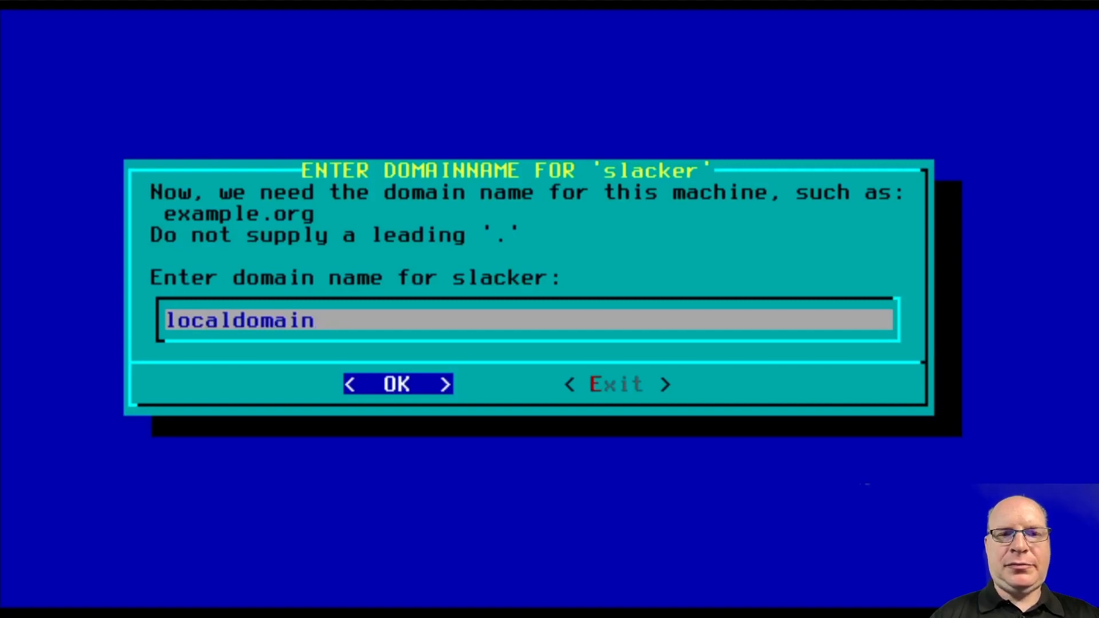
key("Return")
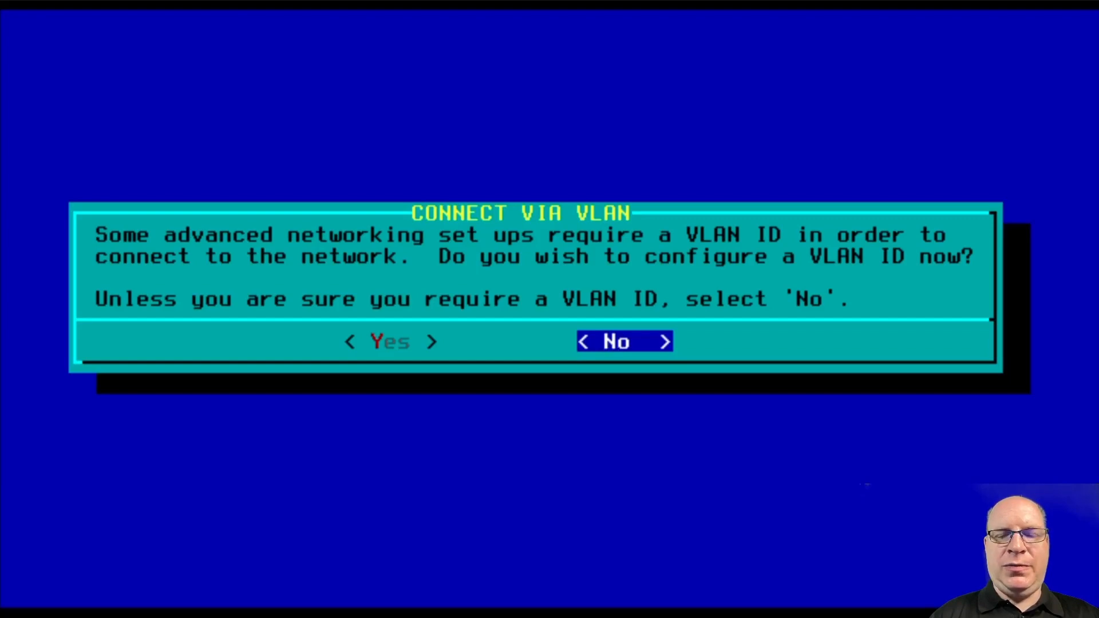
Decline a VLAN ID and choose NetworkManager as the network setup
key("Return")
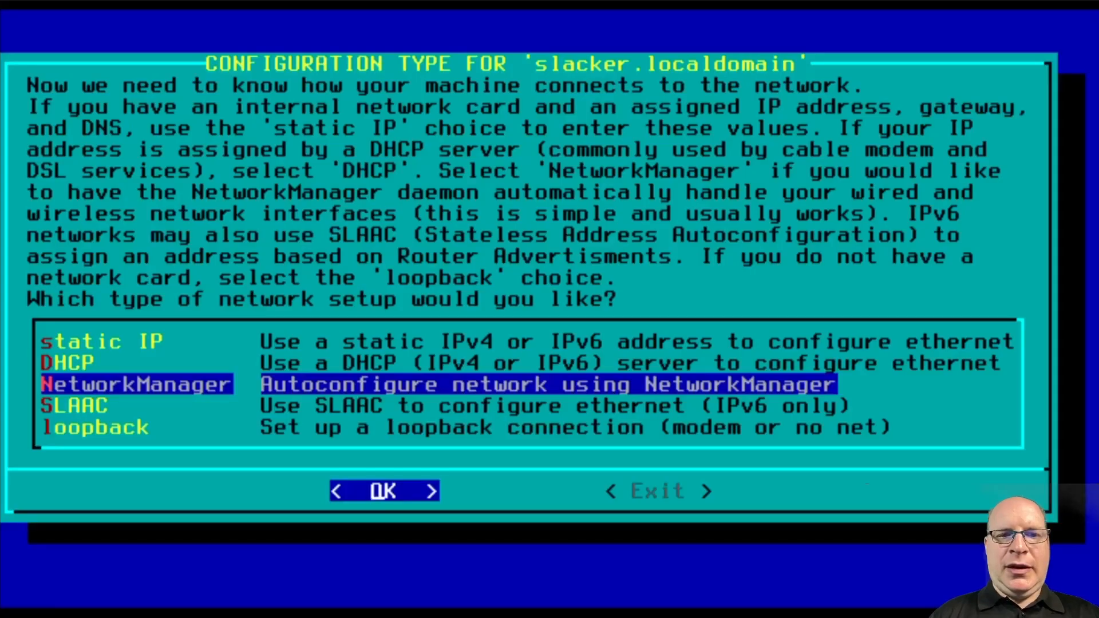
key("Up")
key("Up")
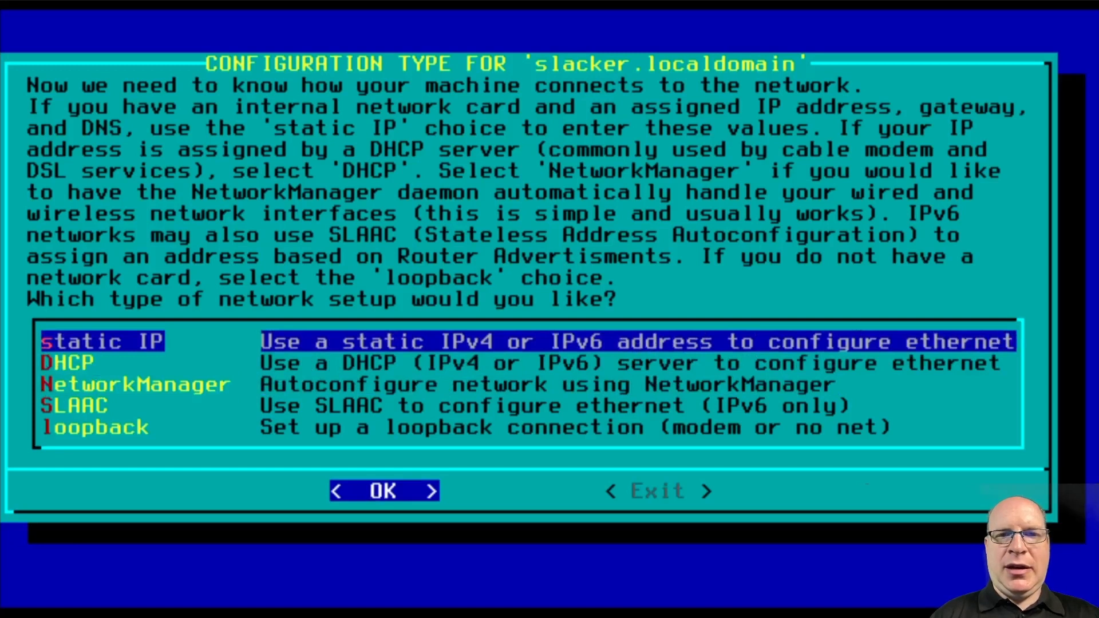
key("Down")
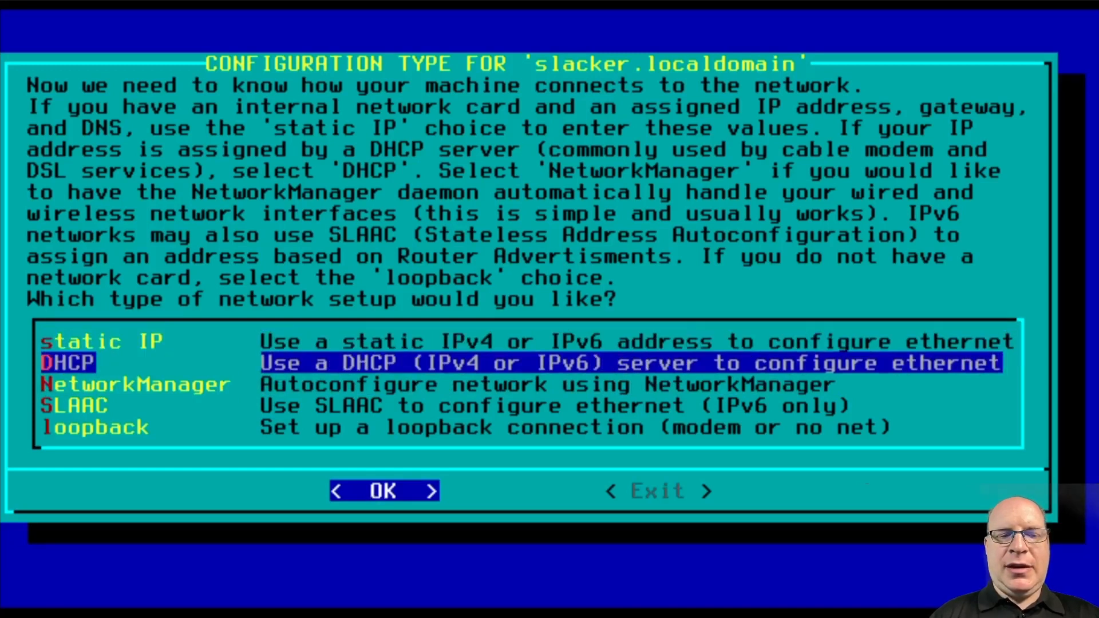
key("Down")
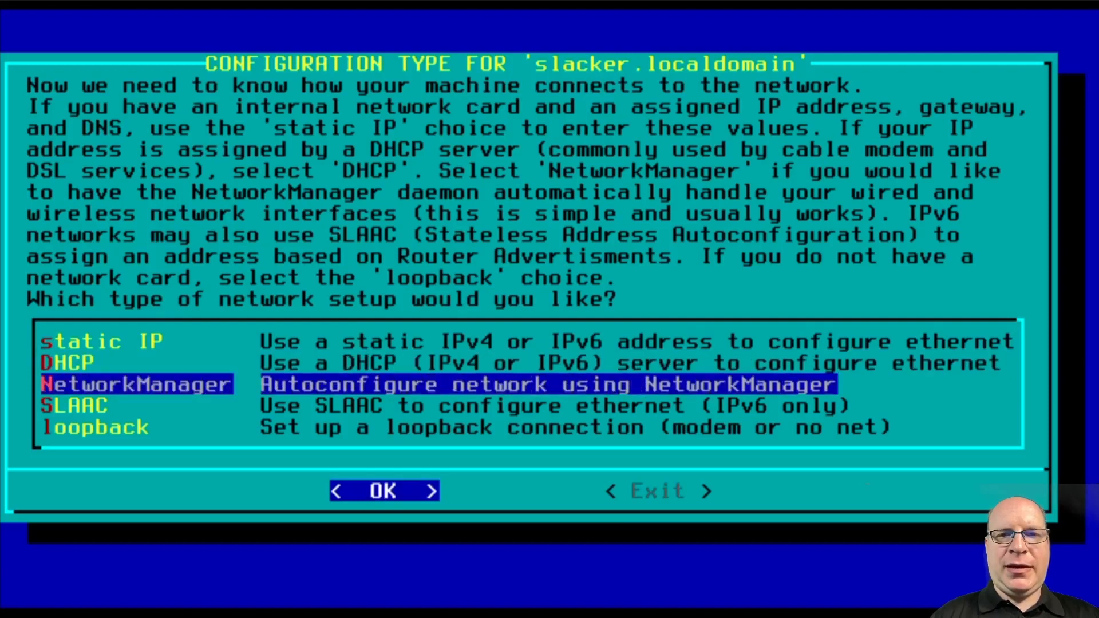
key("Down")
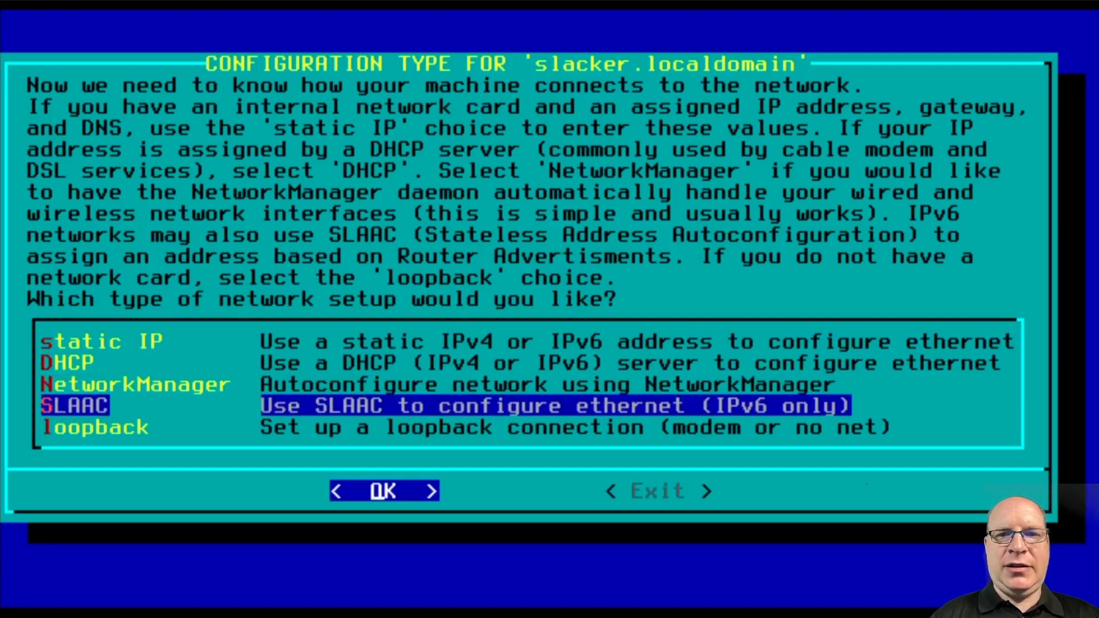
key("Down")
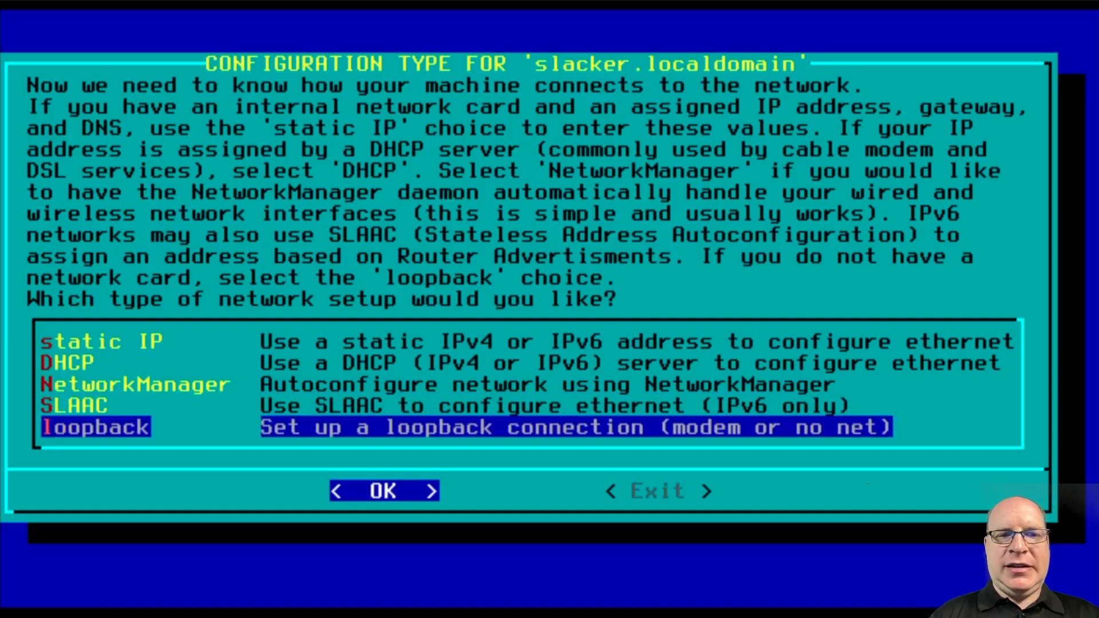
key("Up")
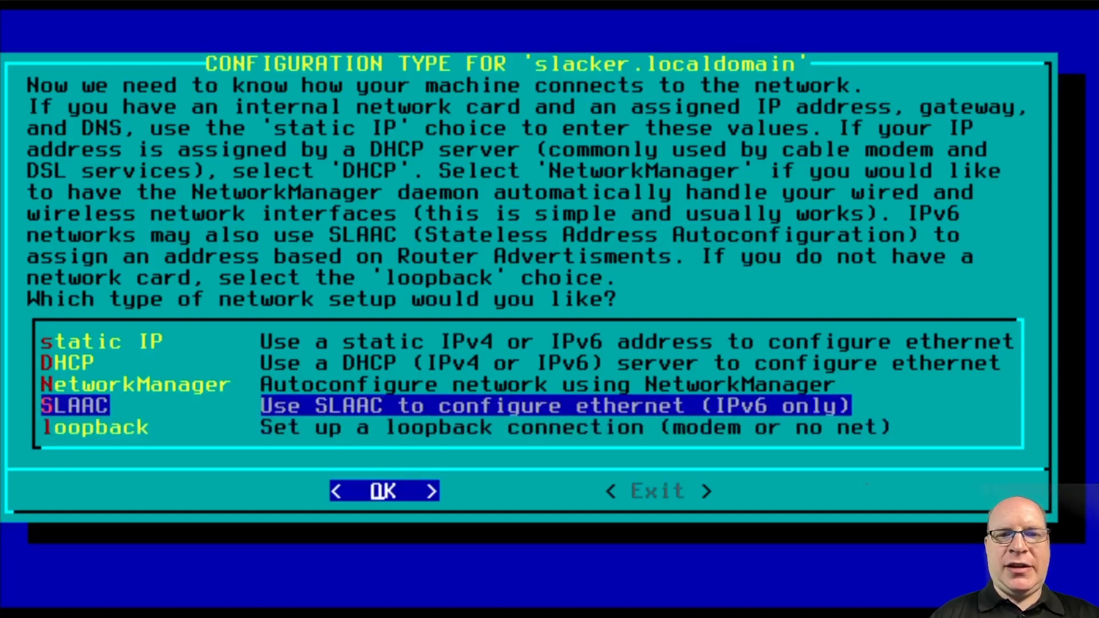
key("Up")
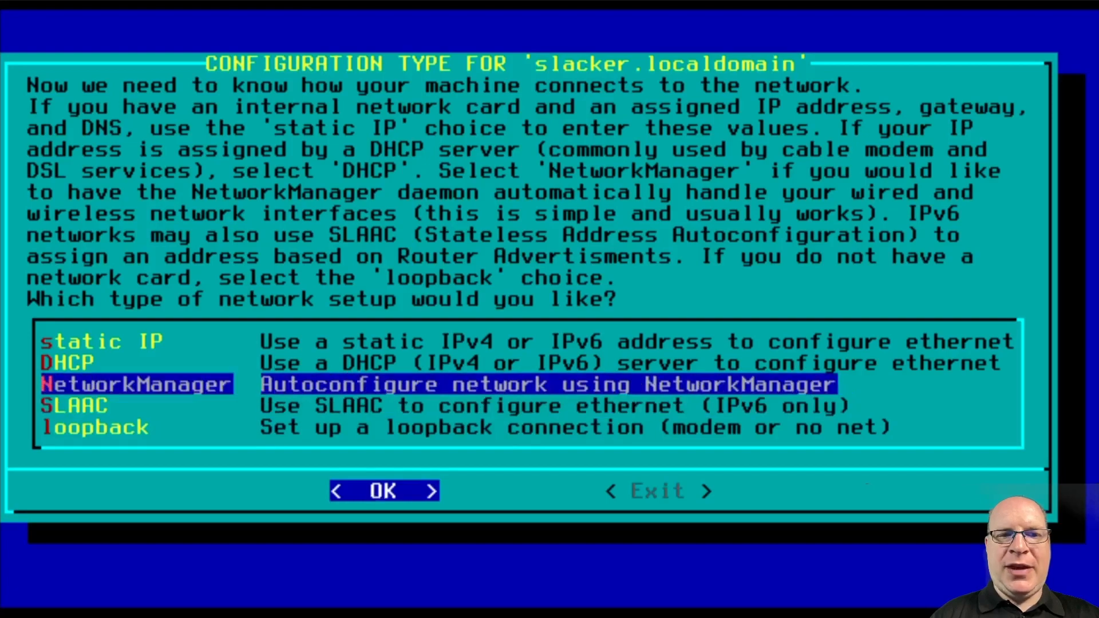
key("Return")
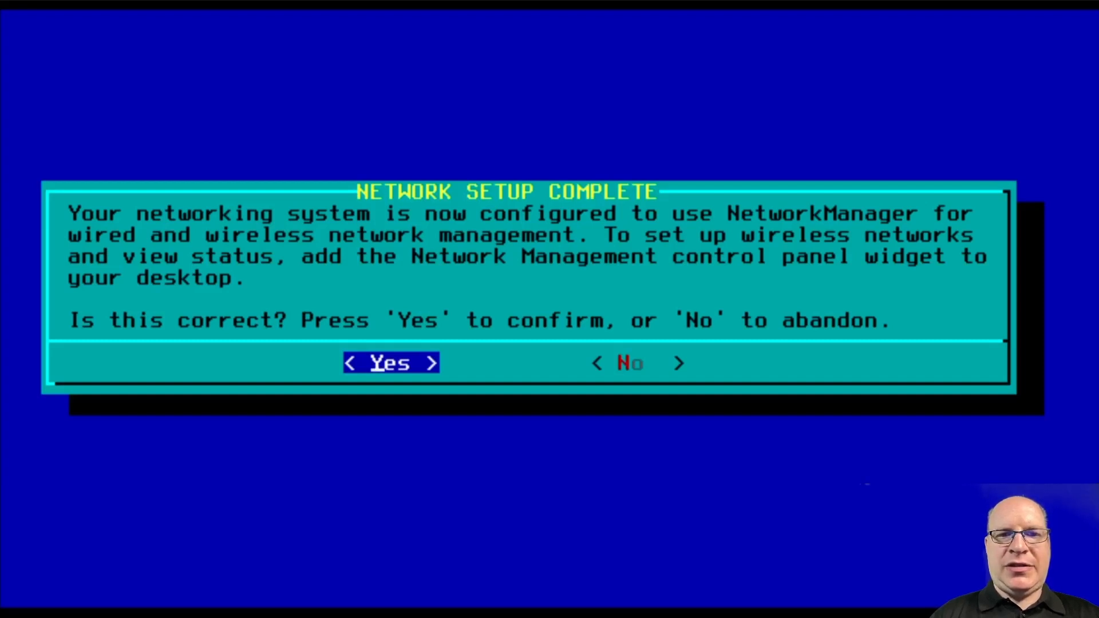
key("Return")
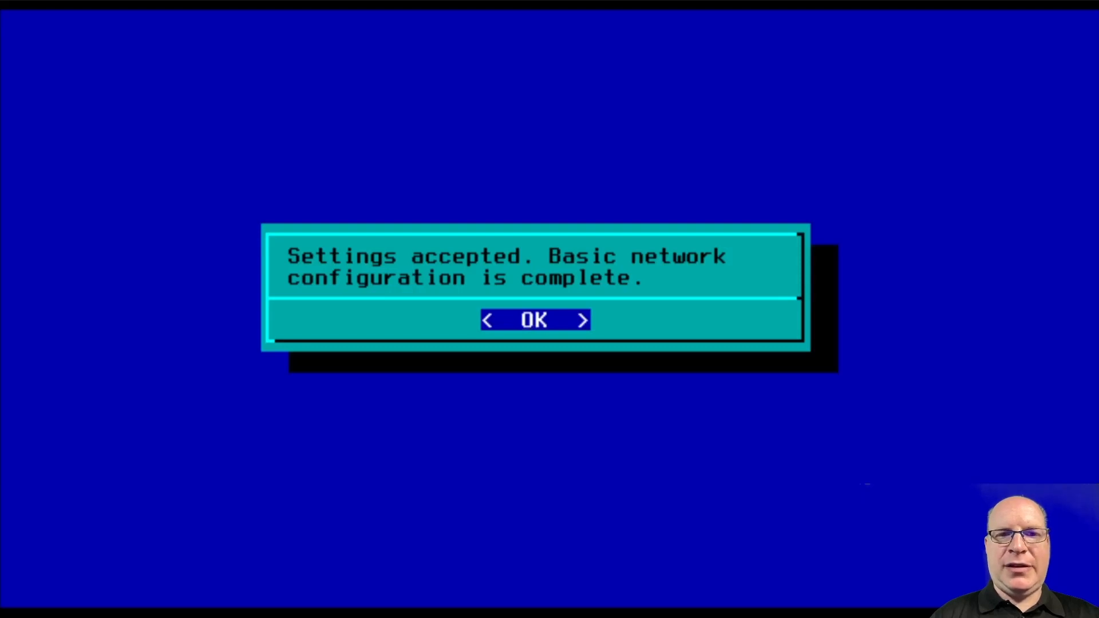
key("Return")
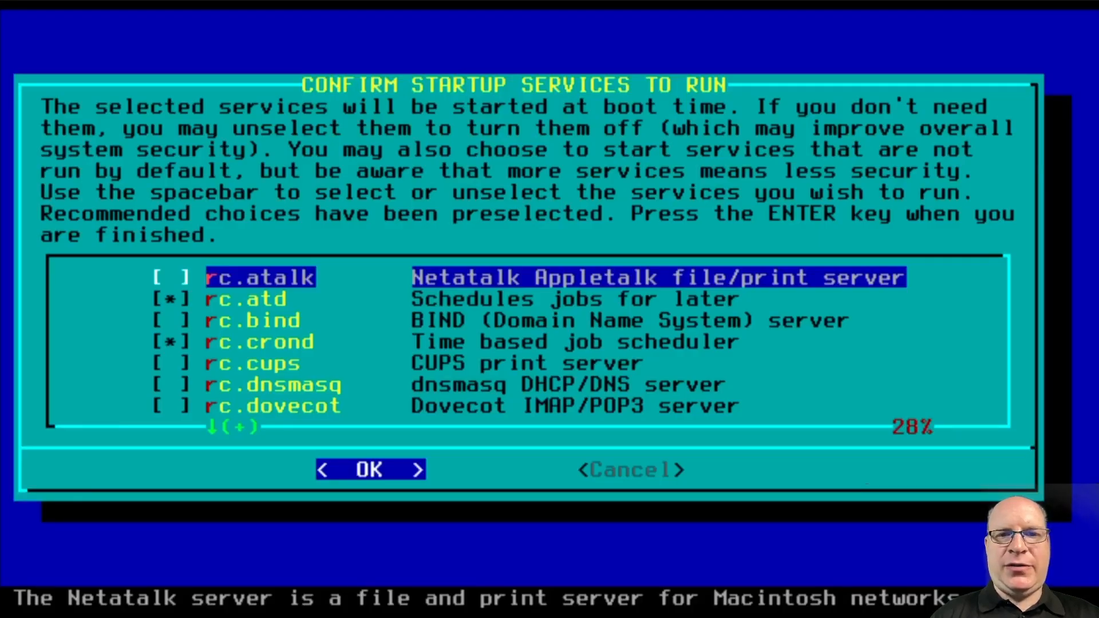
key("Down")
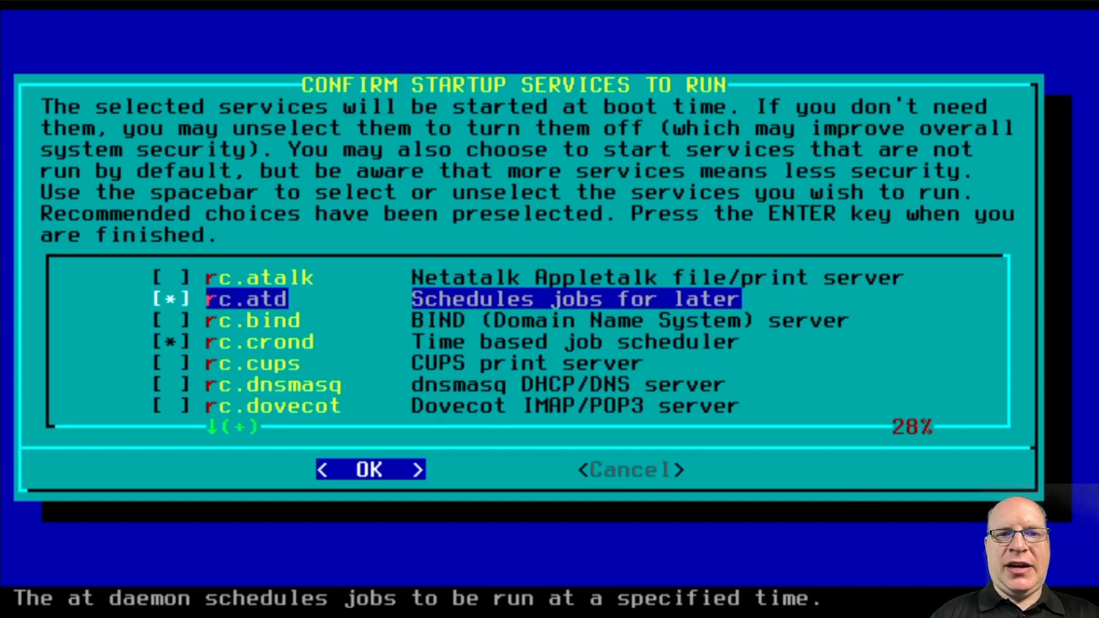
key("Down")
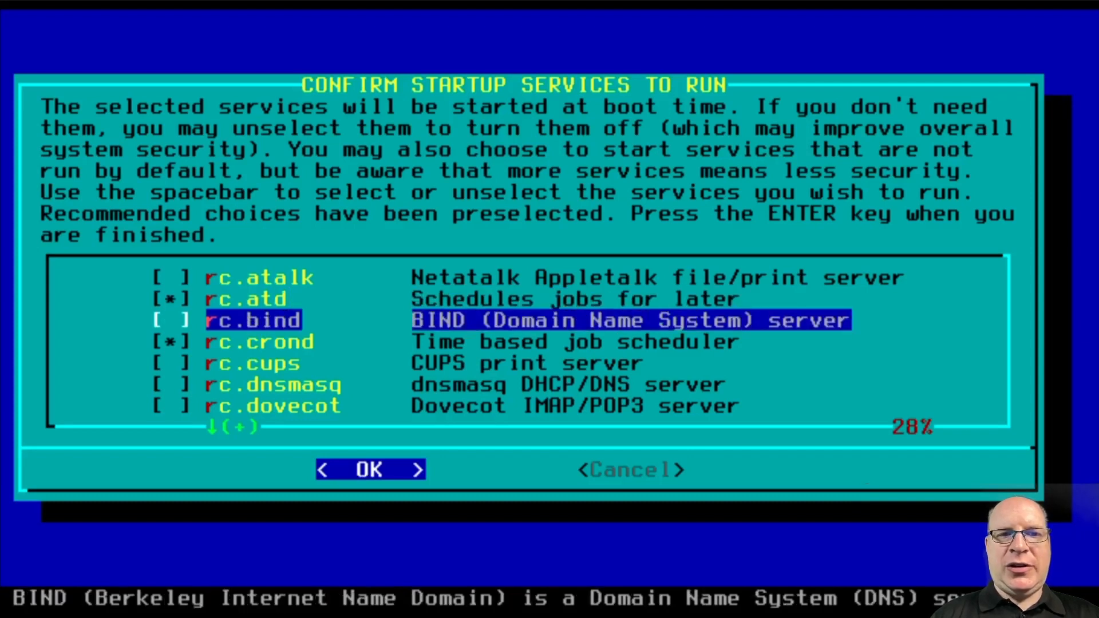
key("Down")
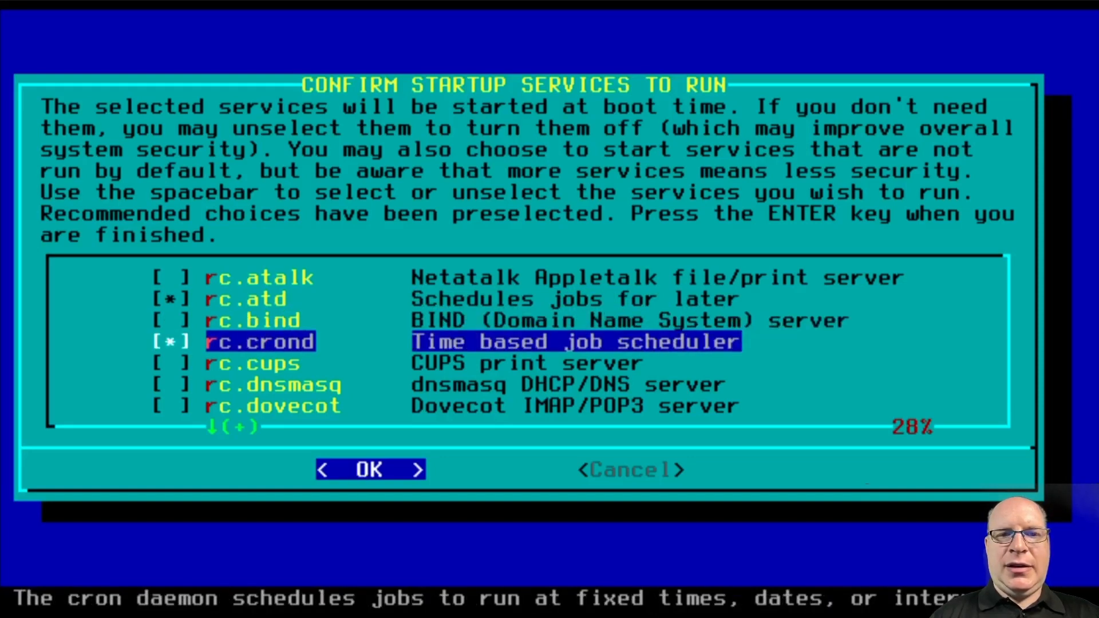
key("Down")
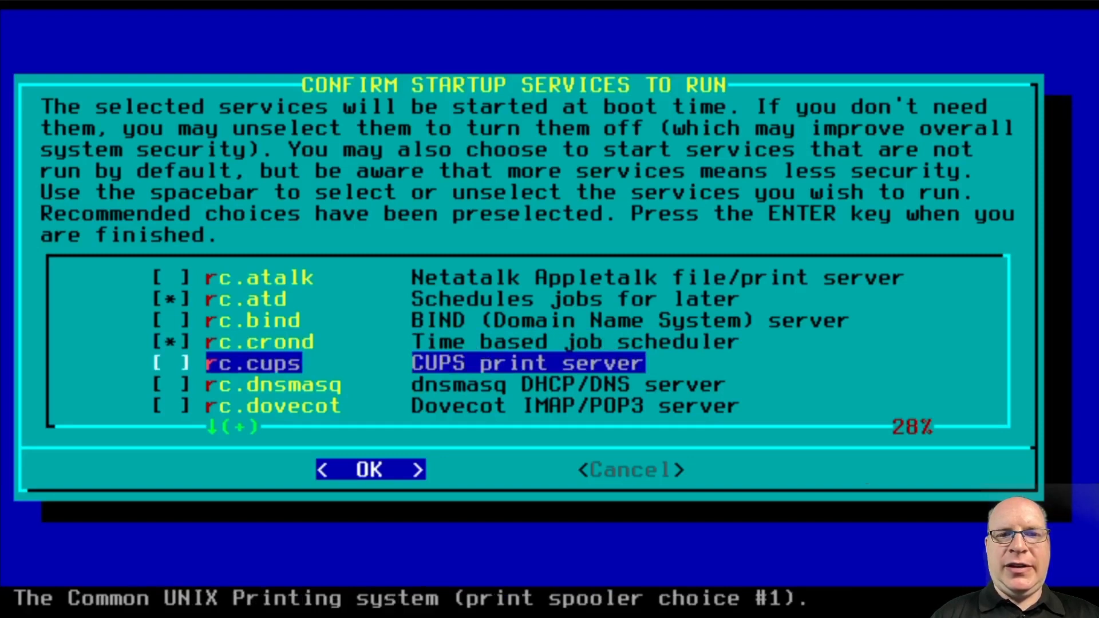
key("Down")
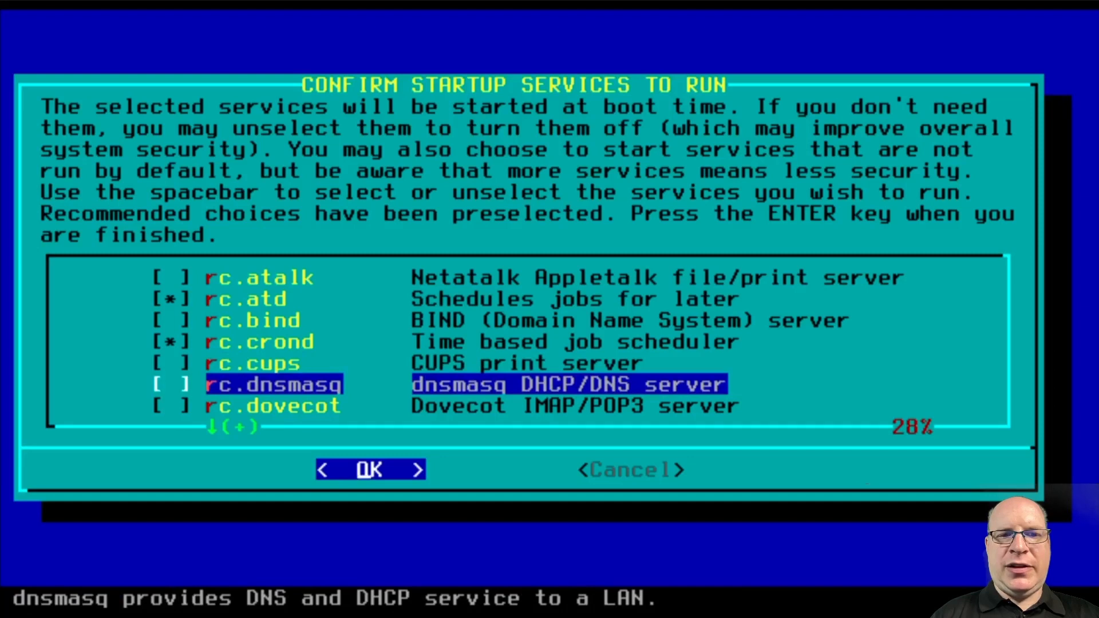
key("Down")
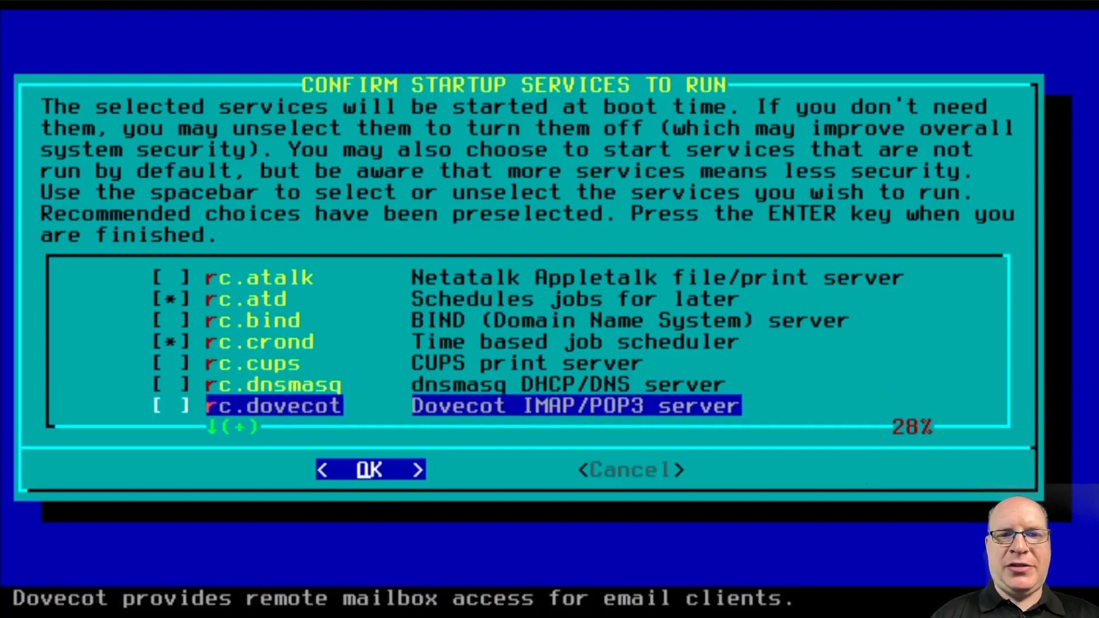
key("Down")
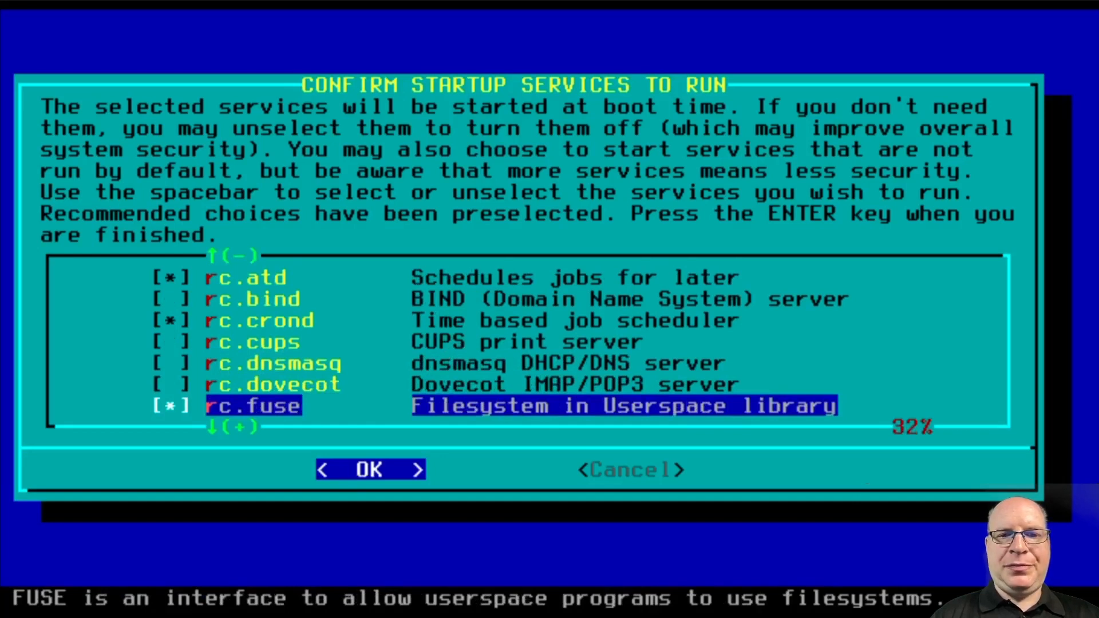
key("Down")
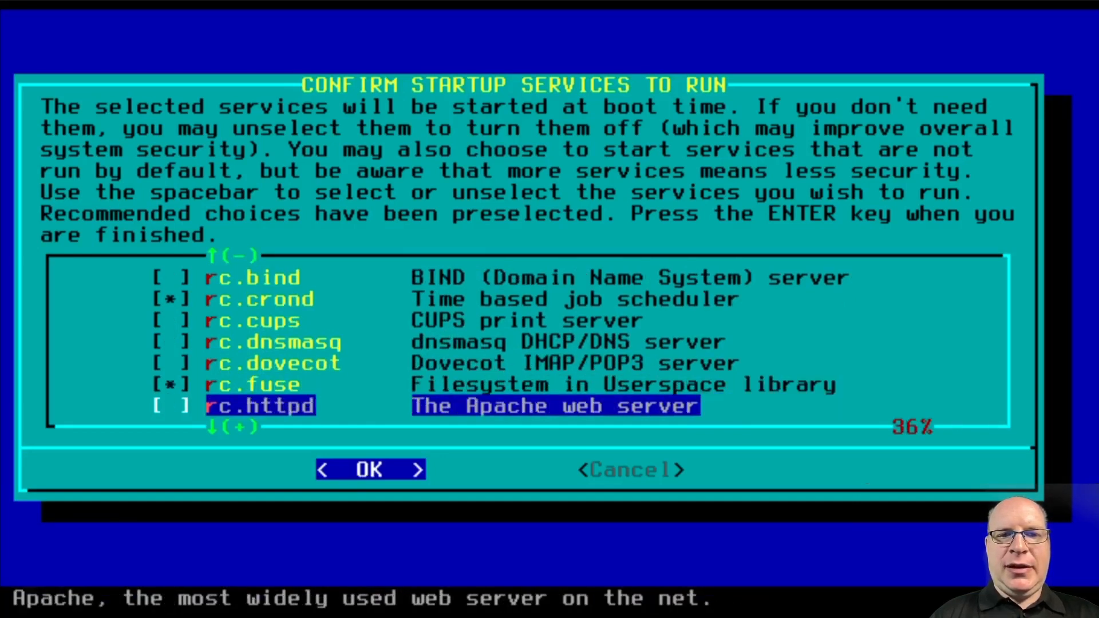
key("Down")
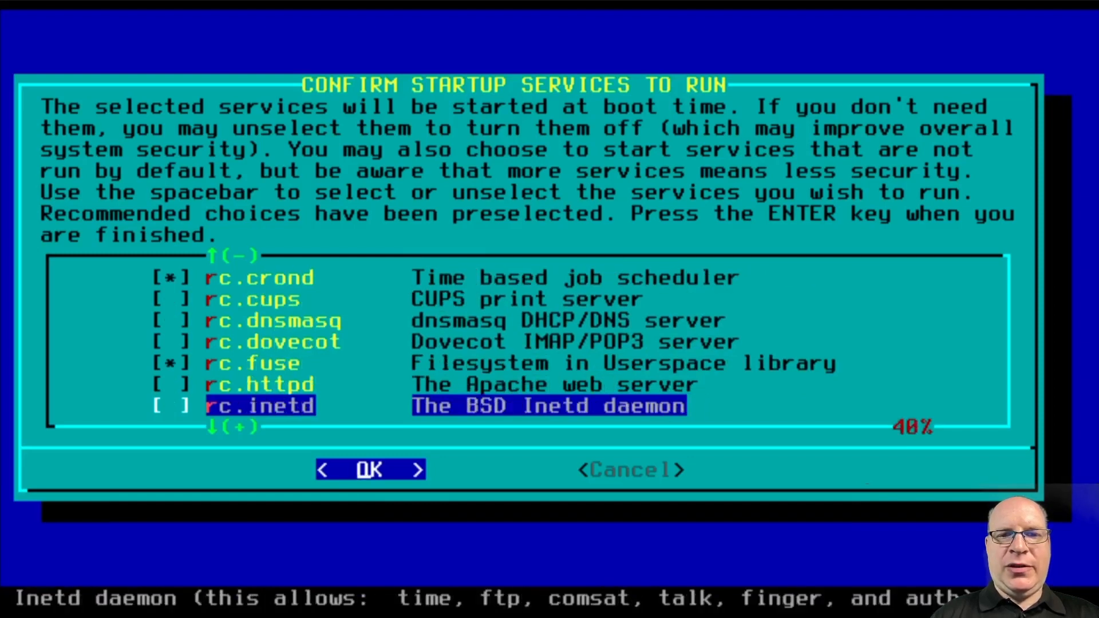
key("Down")
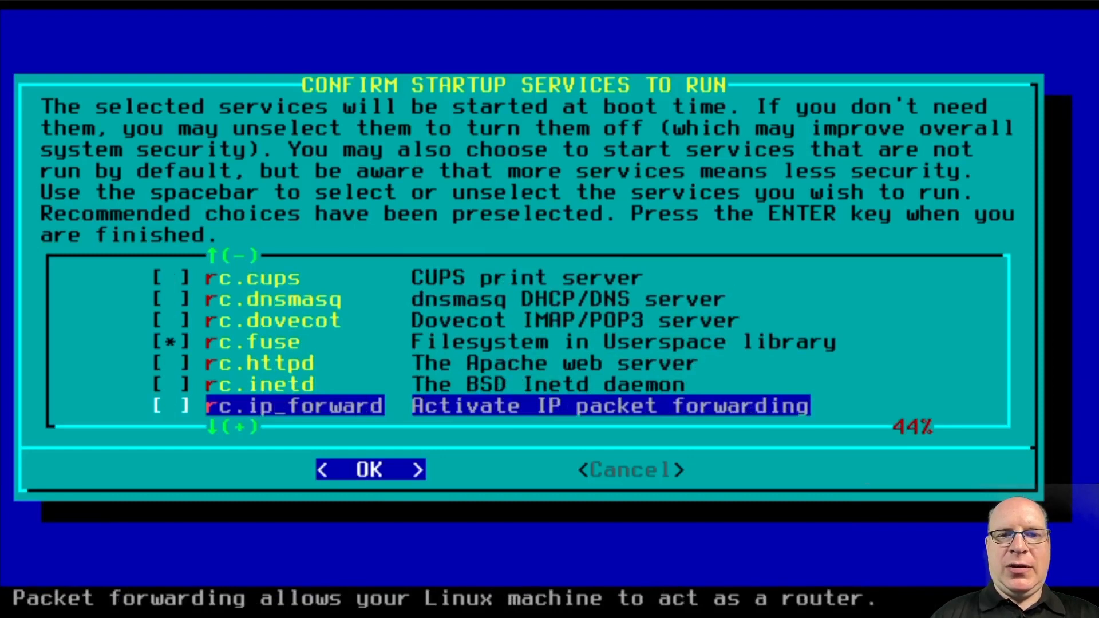
key("Down")
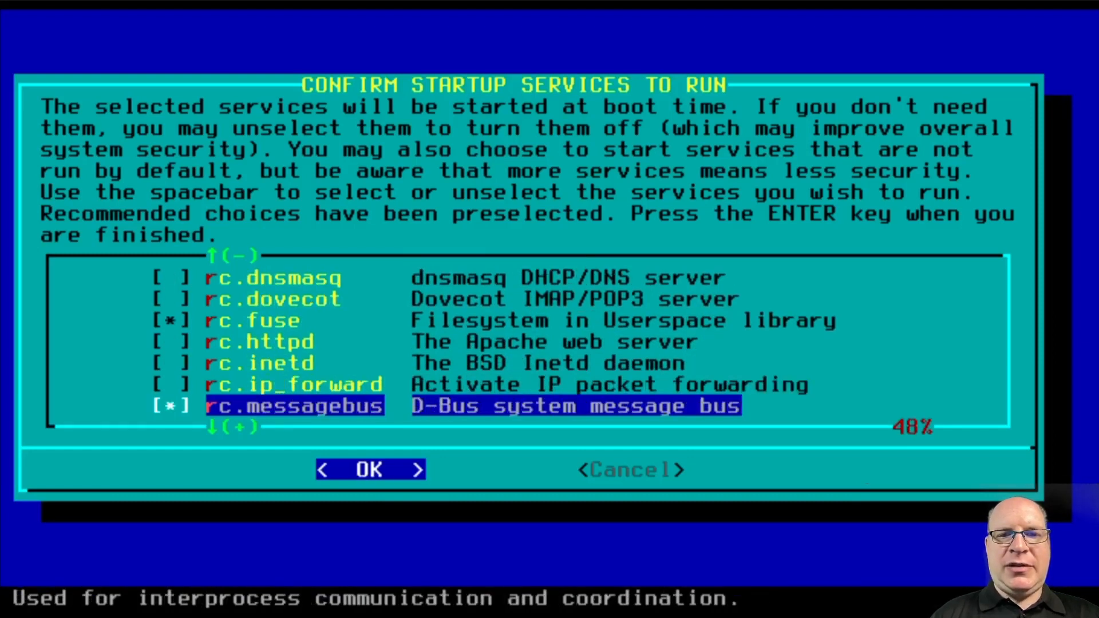
key("Down")
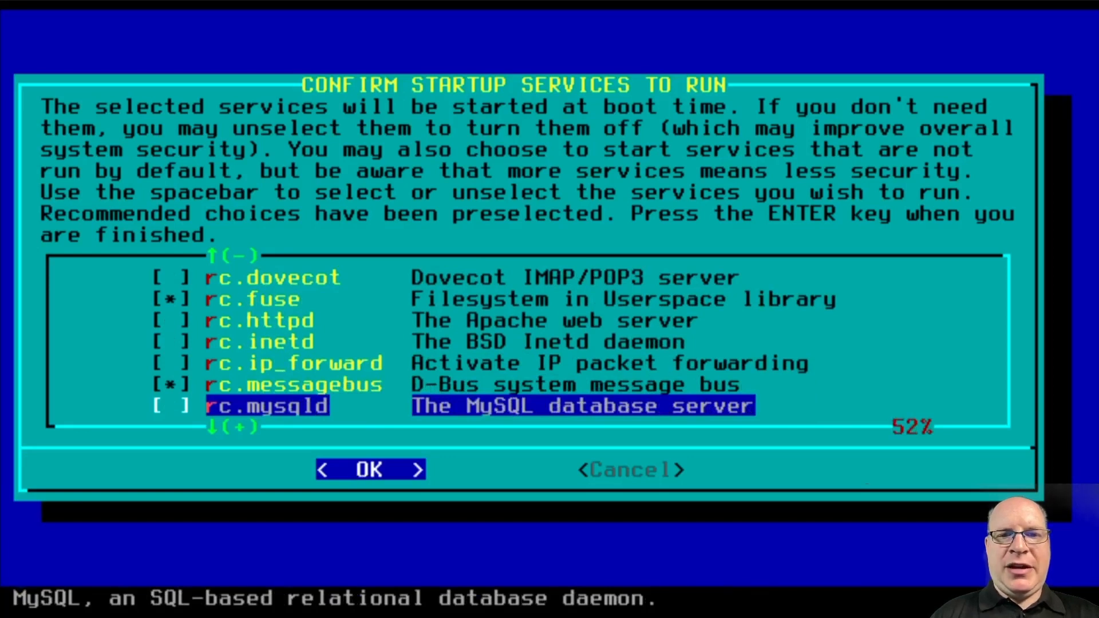
Review the startup services from rc.ntpd down to rc.sshd, leaving the default selections unchanged
key("Down")
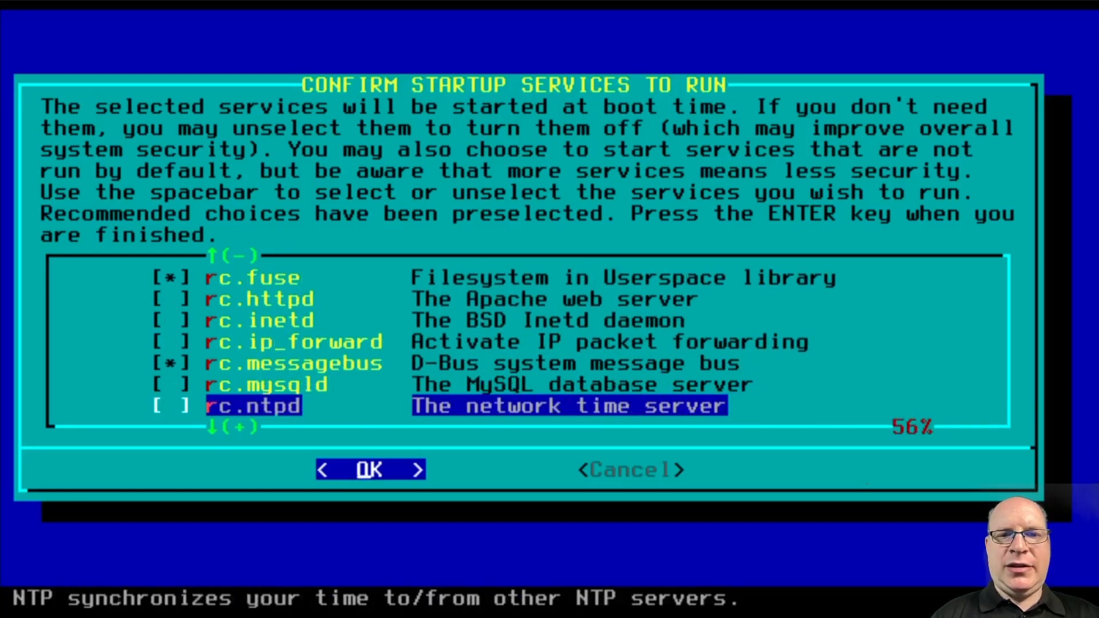
key("Down")
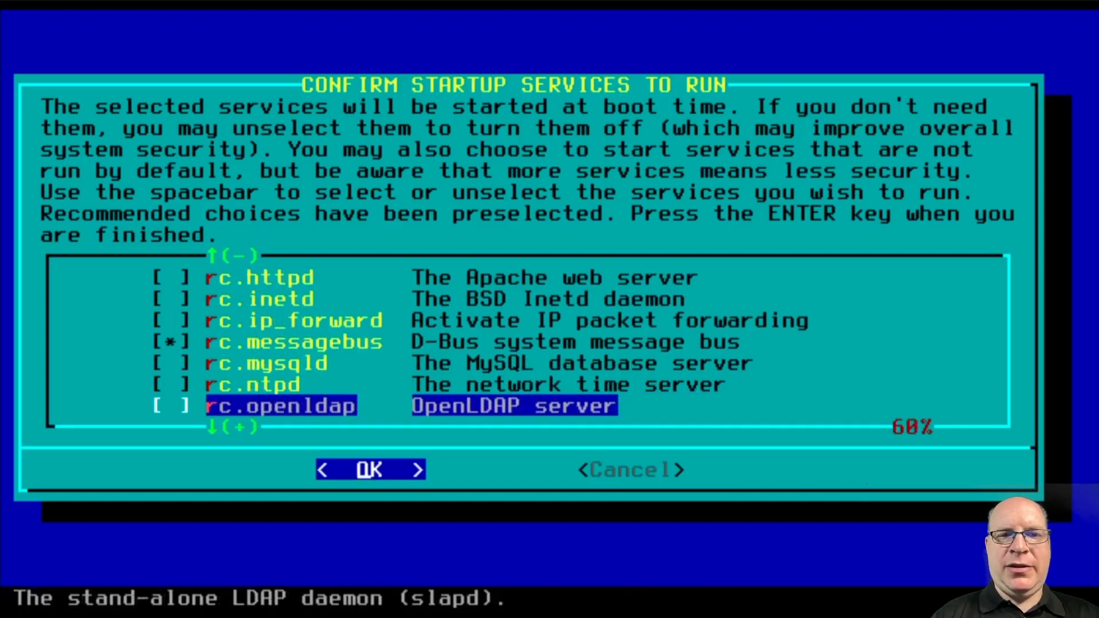
key("Down")
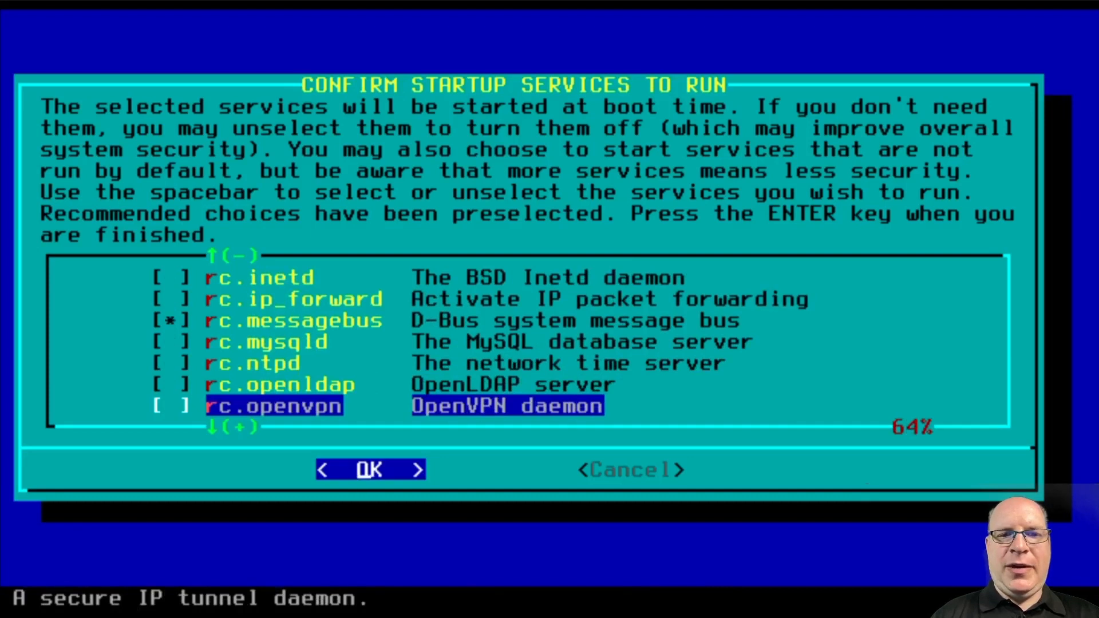
key("Down")
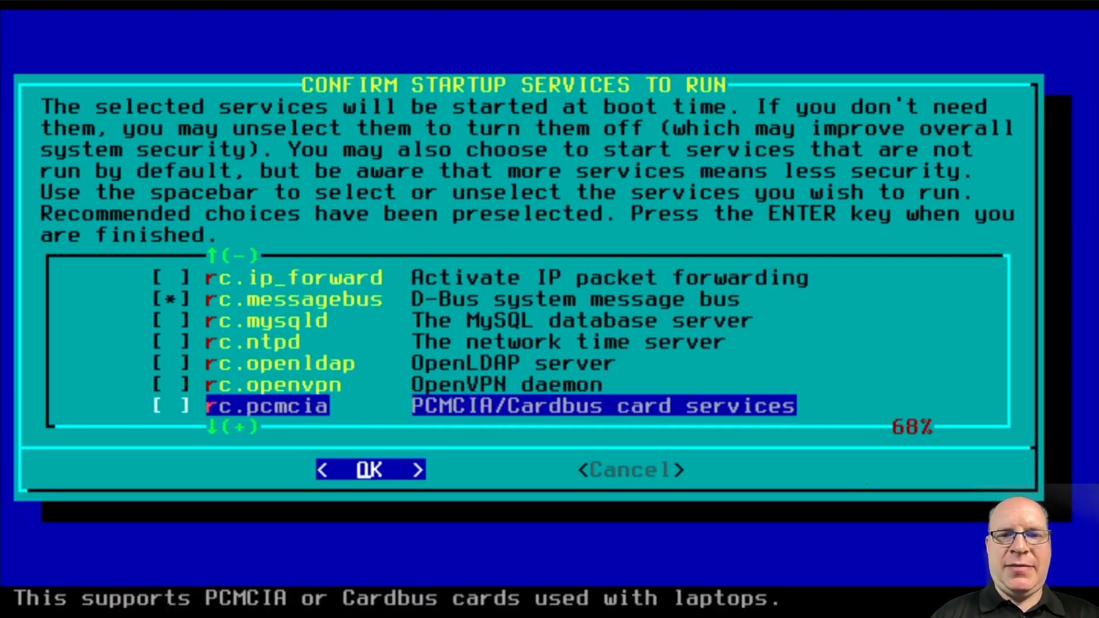
key("Down")
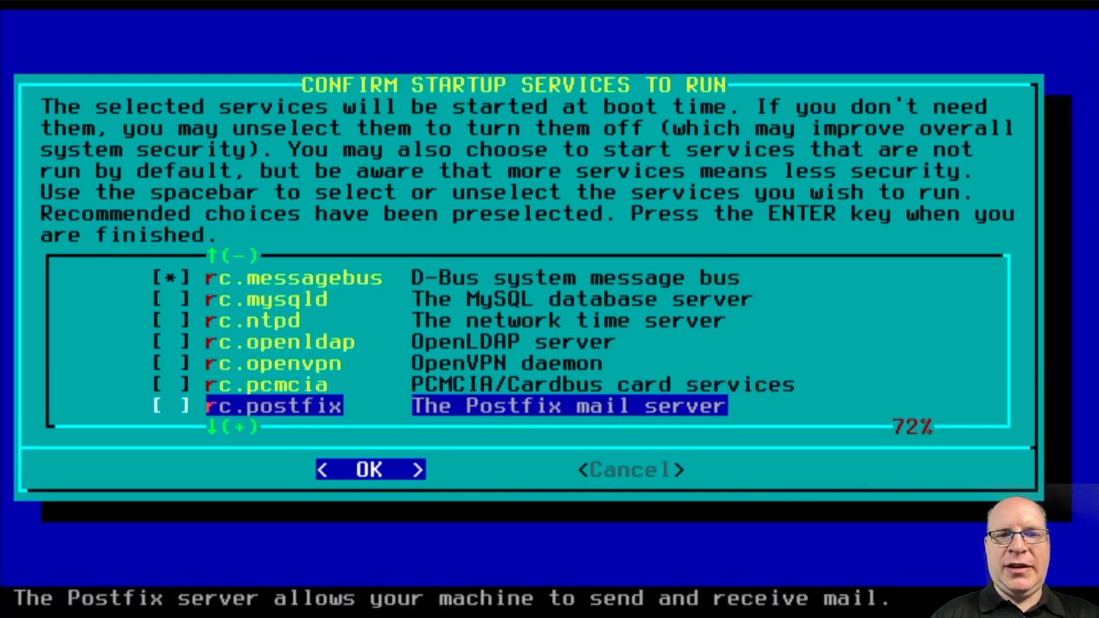
key("Down")
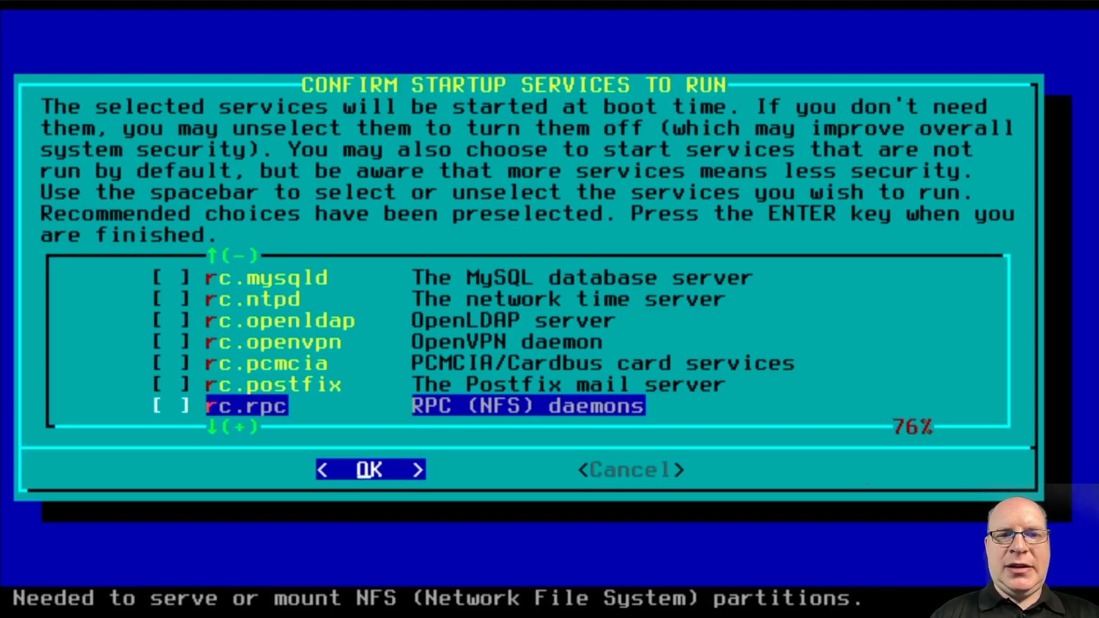
key("Down")
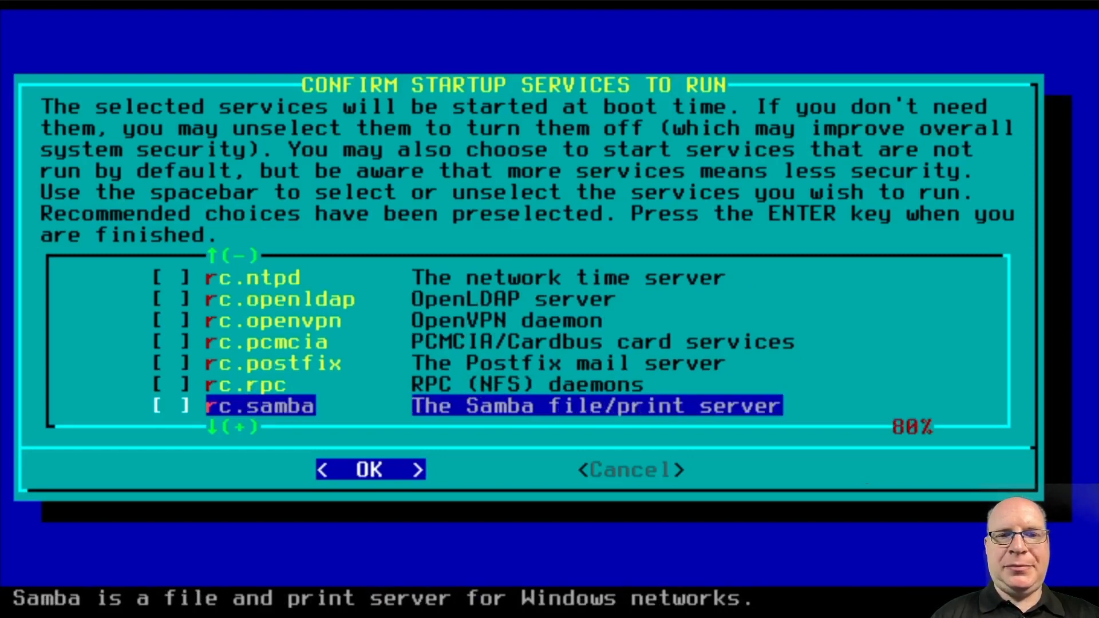
key("Down")
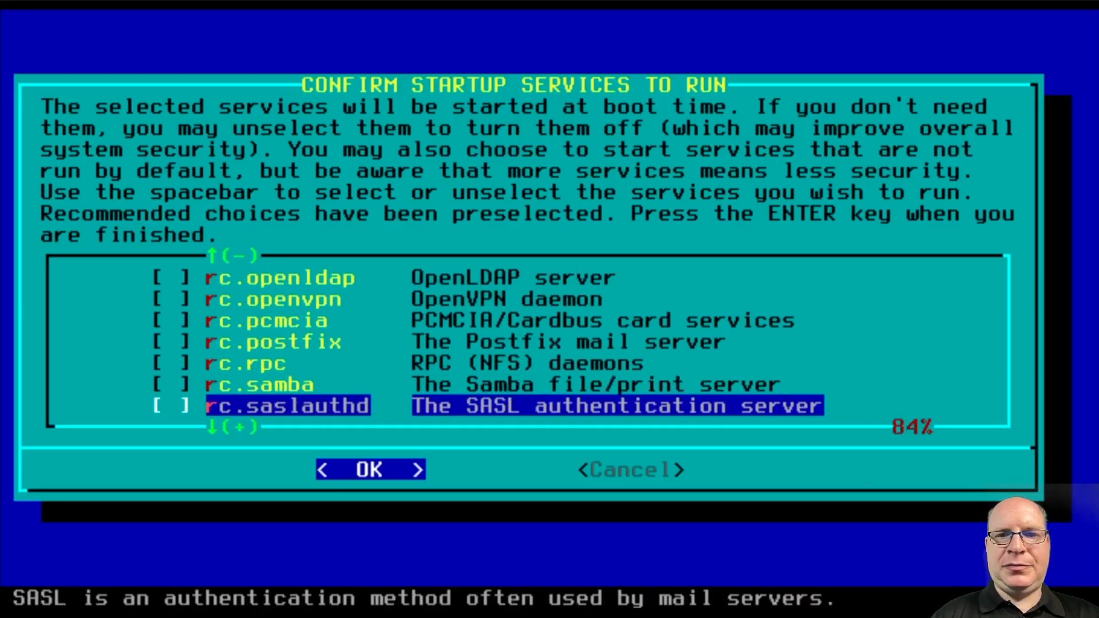
key("Down")
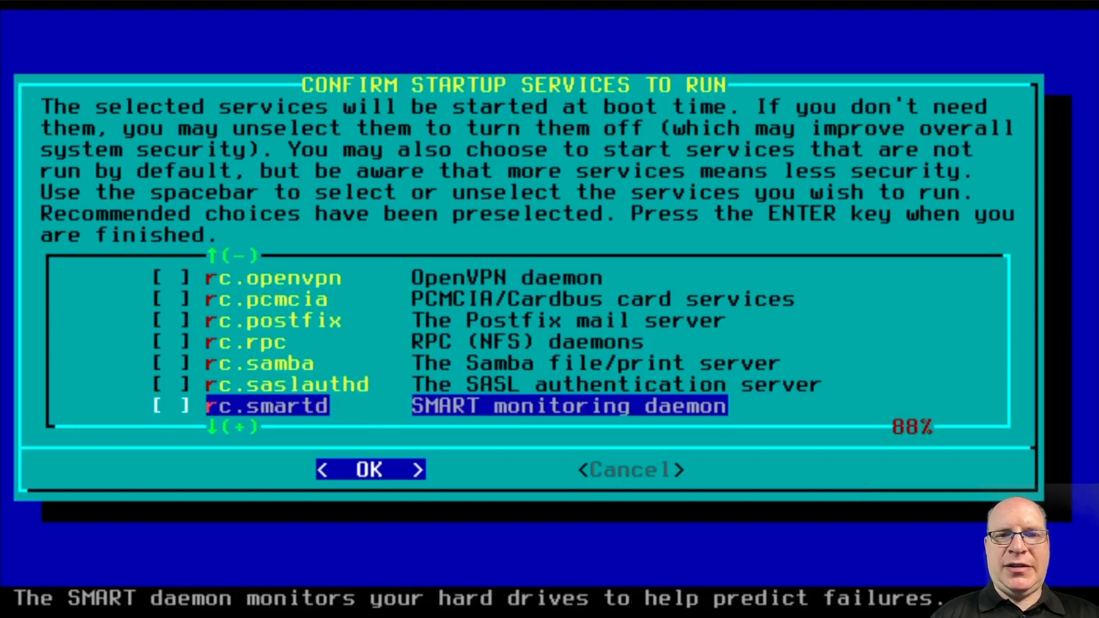
key("Down")
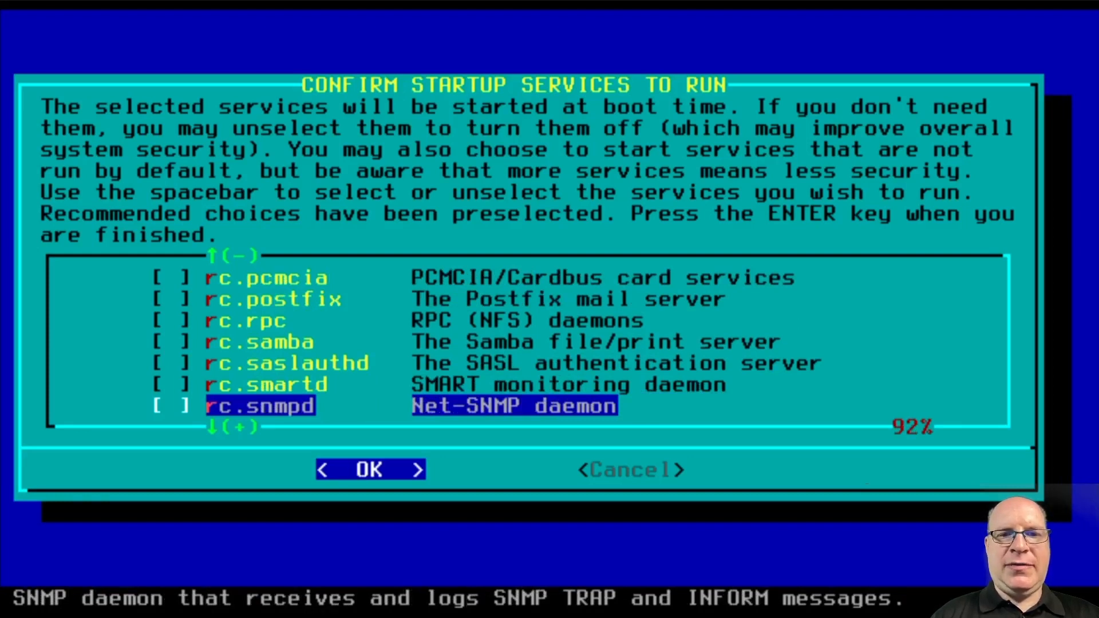
key("Down")
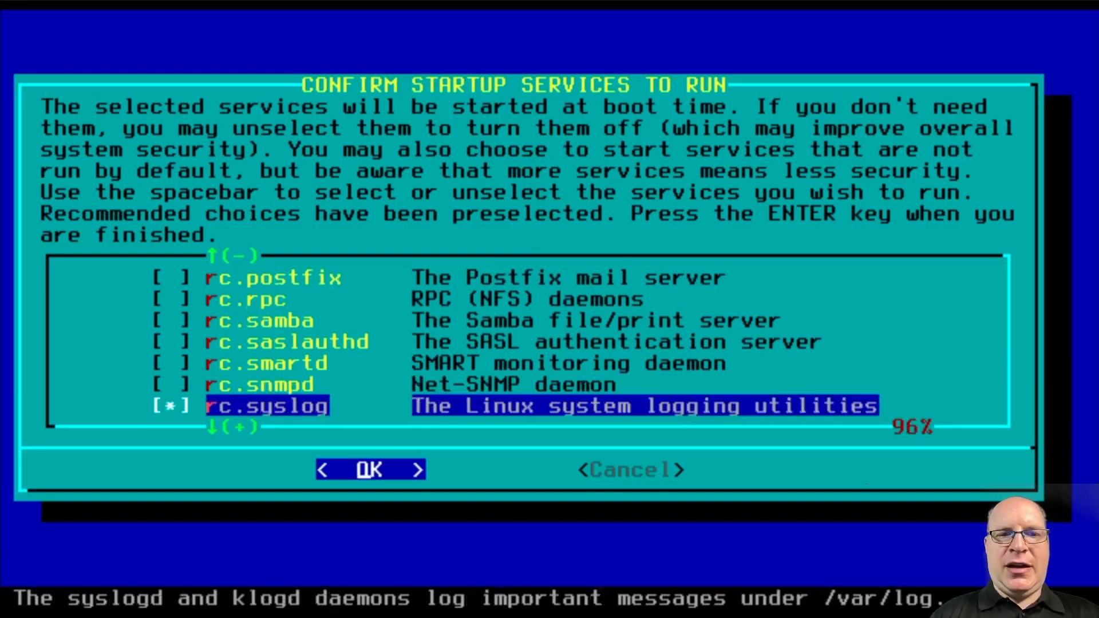
key("Down")
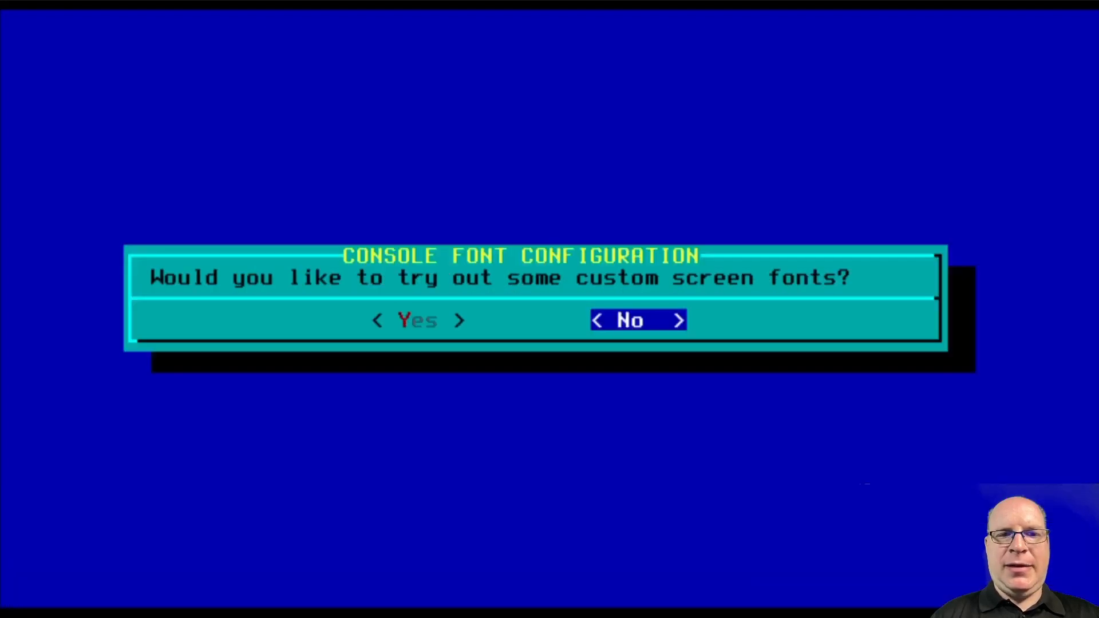
Confirm the startup services, decline custom console fonts, and keep the hardware clock on local time
key("Return")
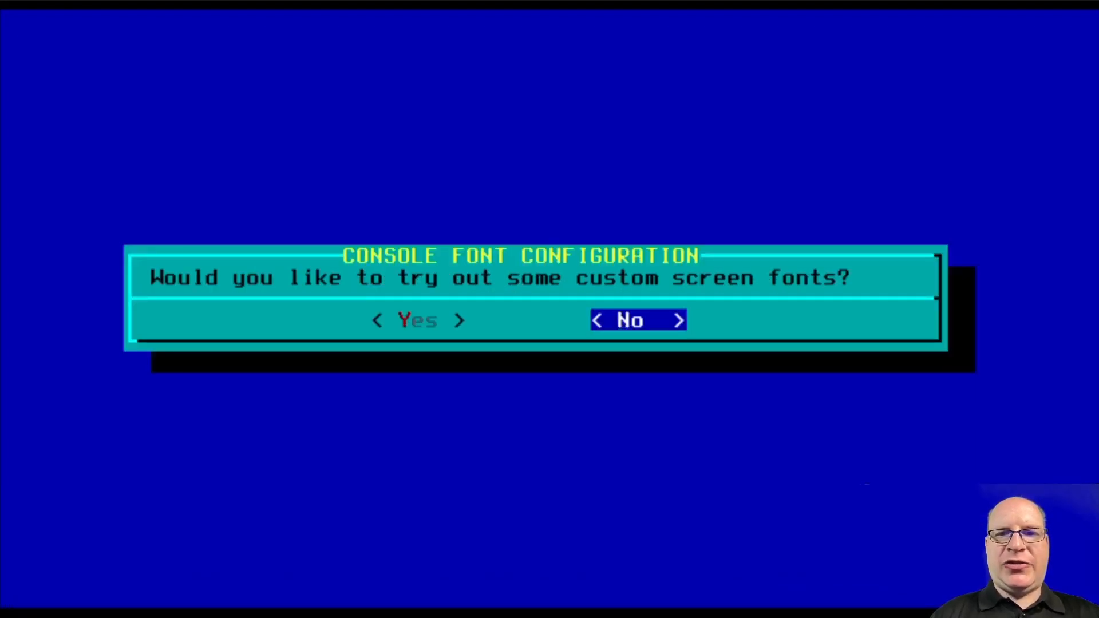
key("Return")
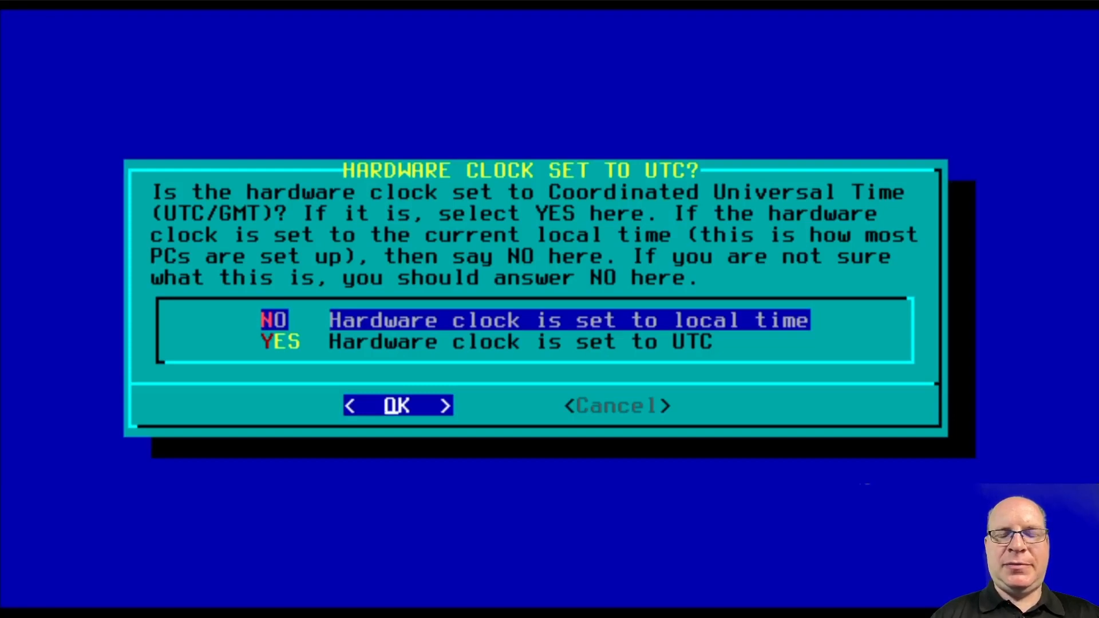
key("Return")
Set the timezone to US/Pacific and make vim the default vi editor
key("Down")
key("Down")
key("Down")
key("Down")
key("Down")
key("Down")
key("Down")
key("Down")
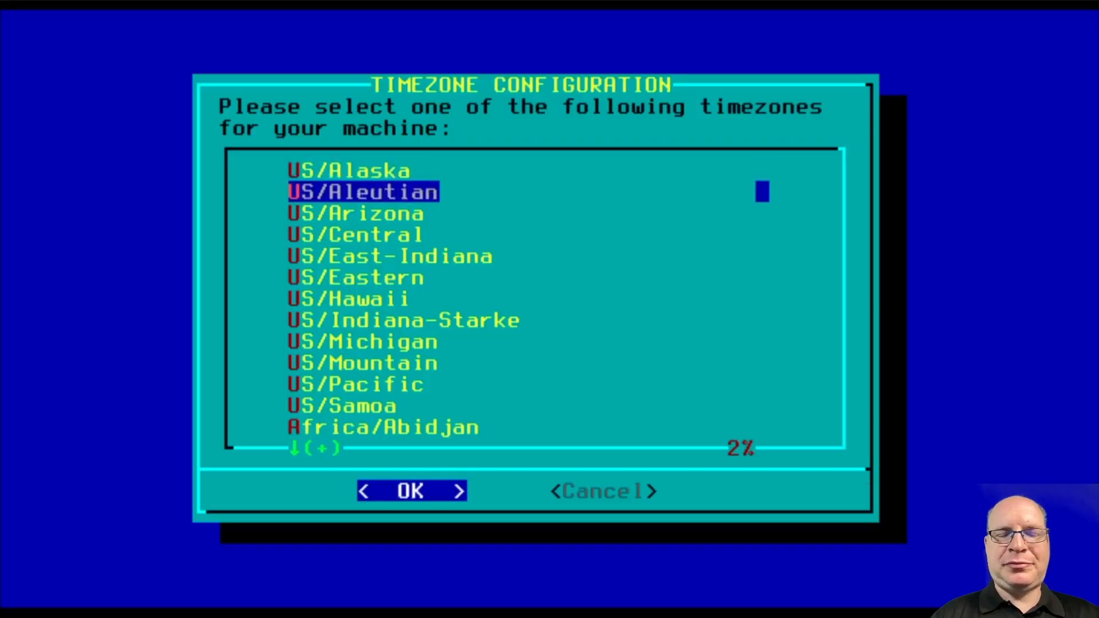
key("Down")
key("Down")
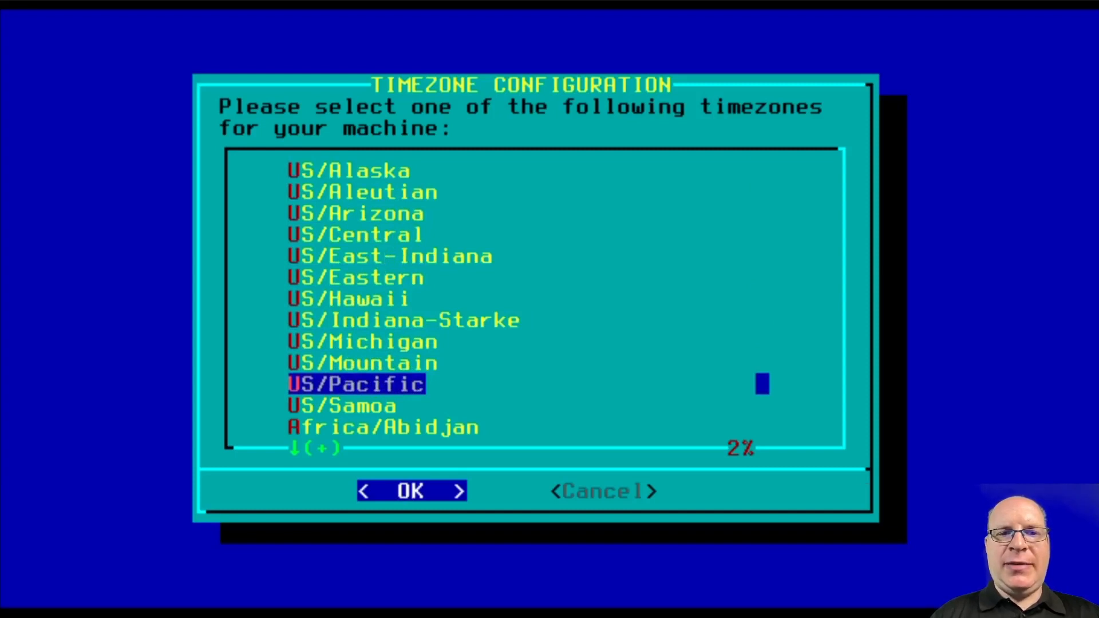
key("Return")
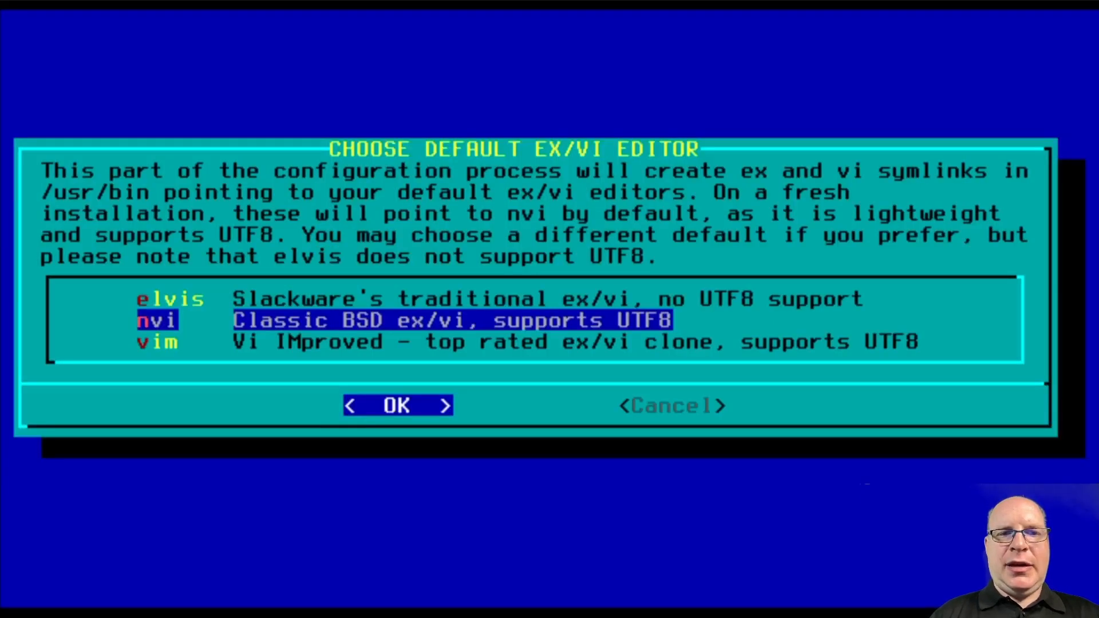
key("Down")
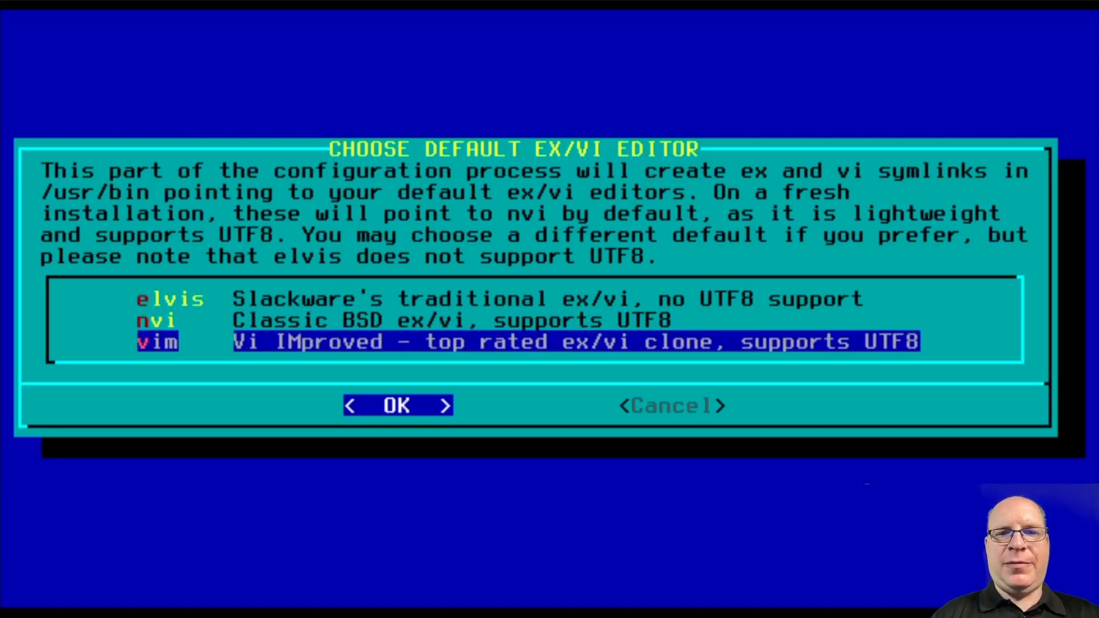
key("Return")
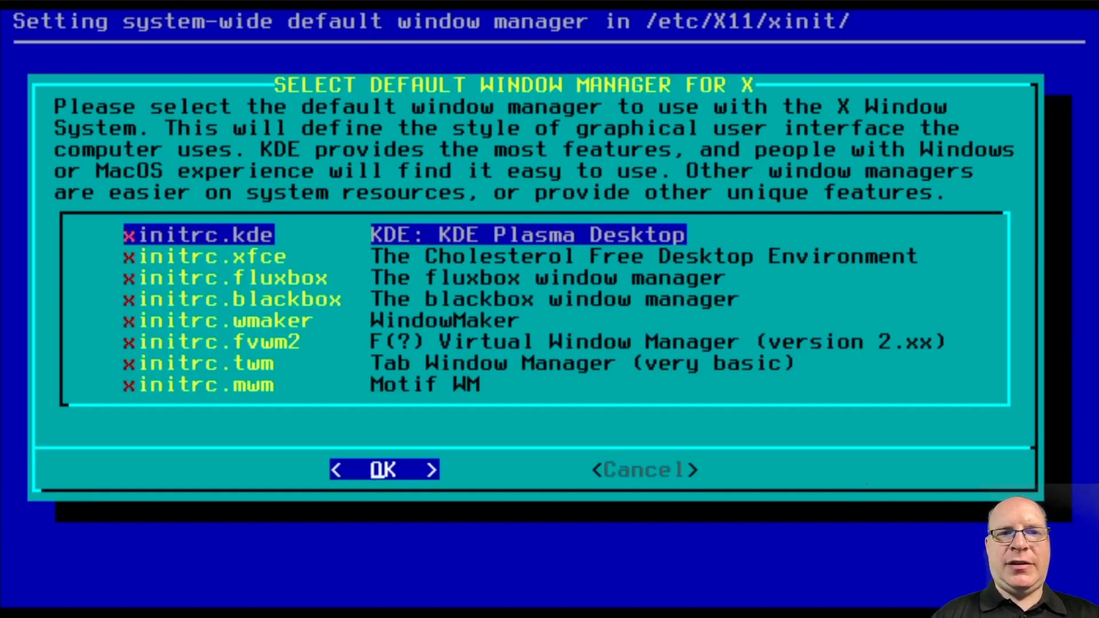
Browse the window managers from xfce to Motif, then return to KDE Plasma and confirm it as default
key("Down")
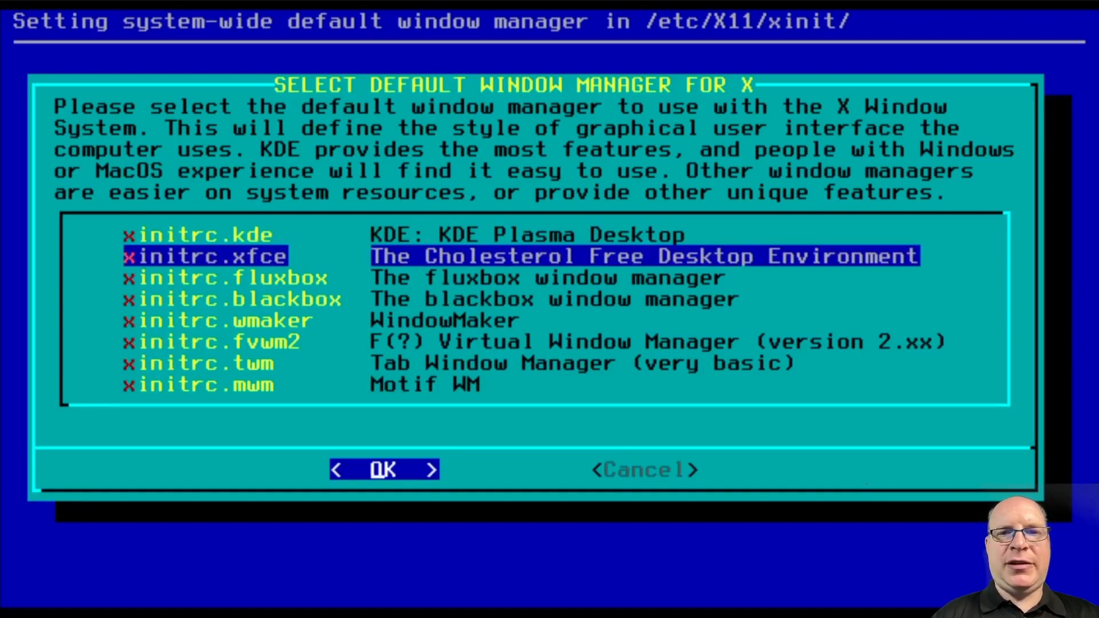
key("Down")
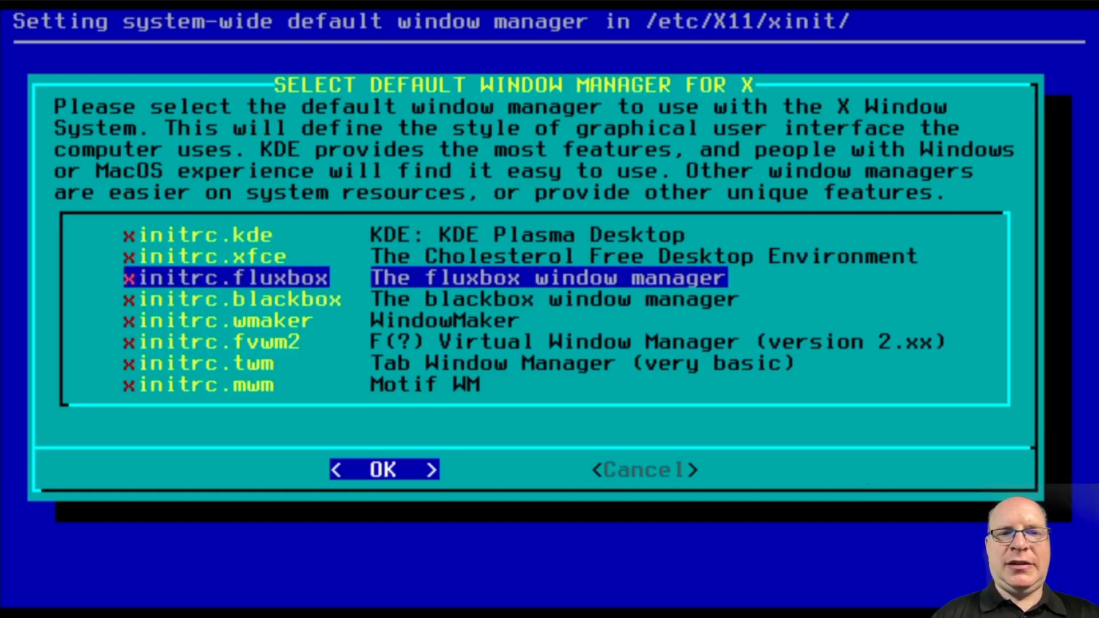
key("Down")
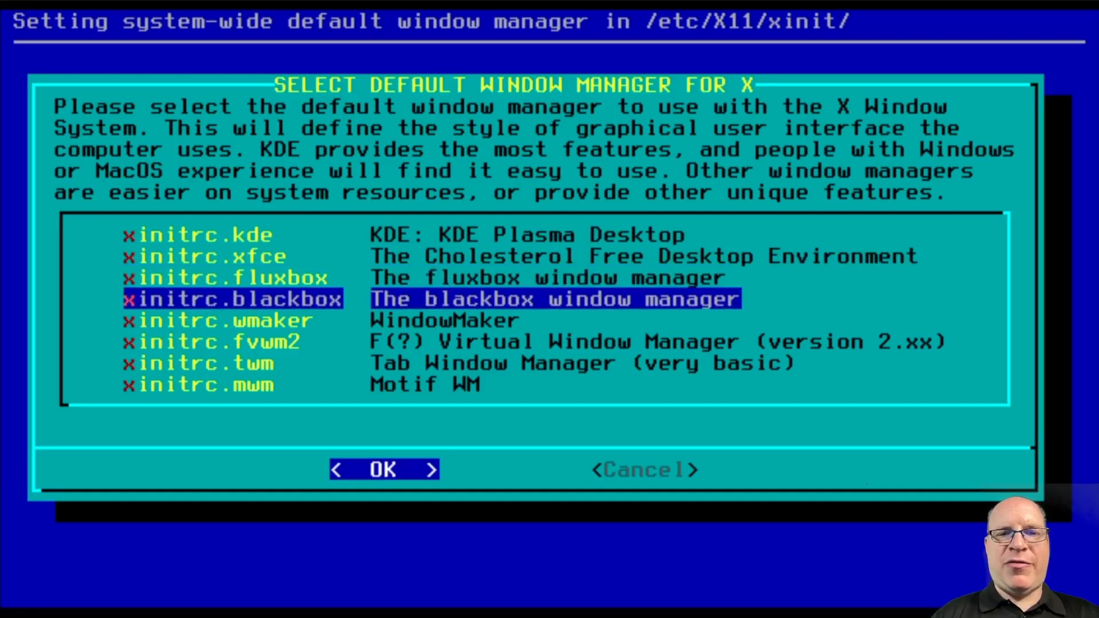
key("Down")
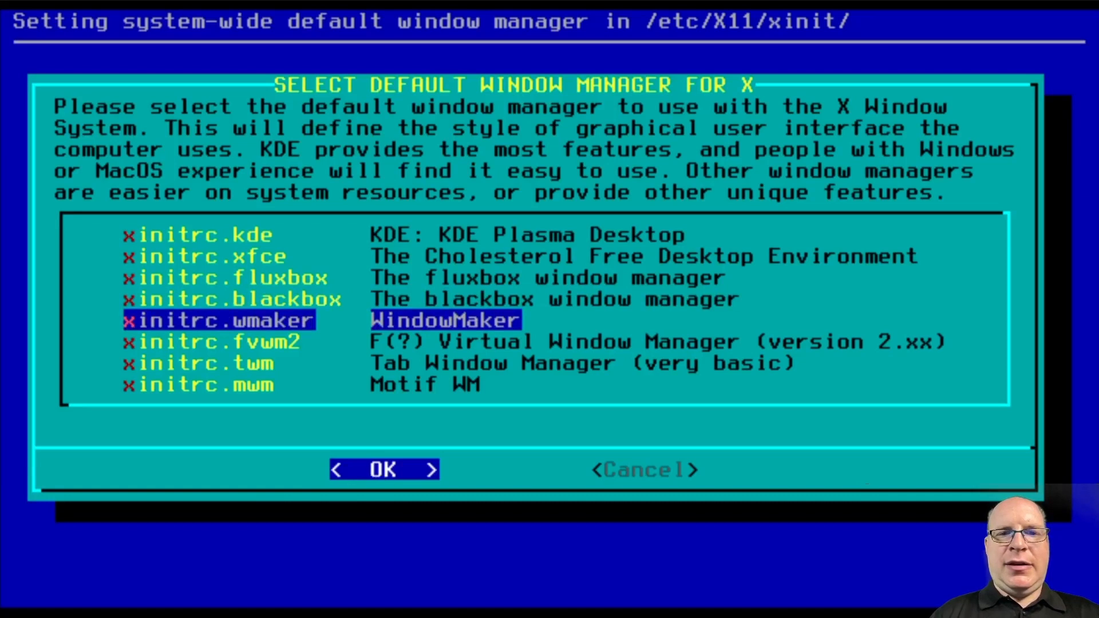
key("Down")
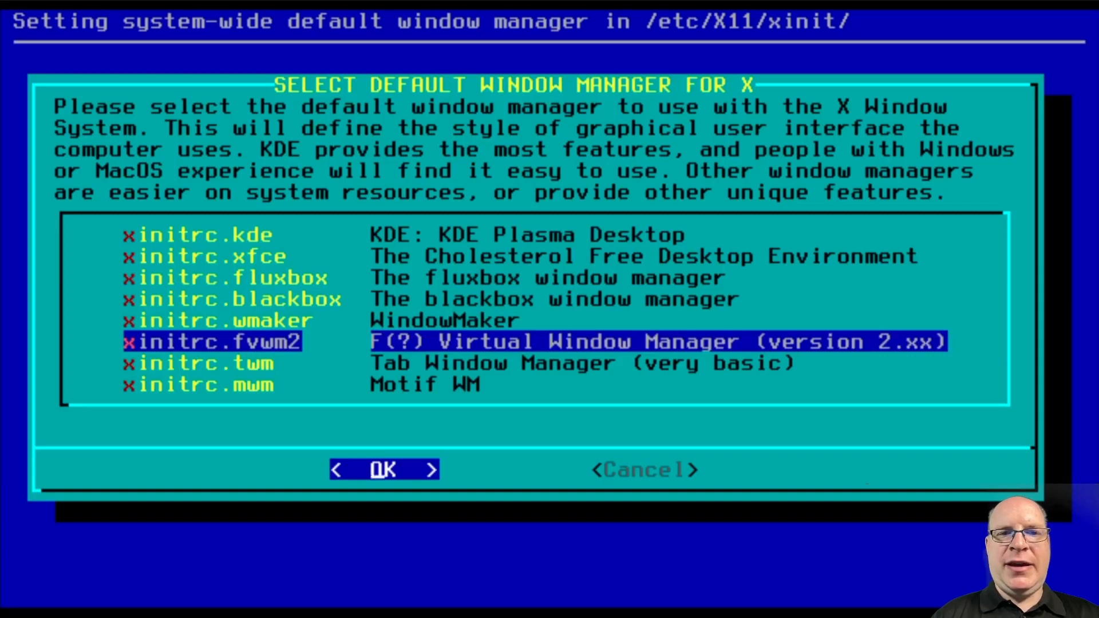
key("Down")
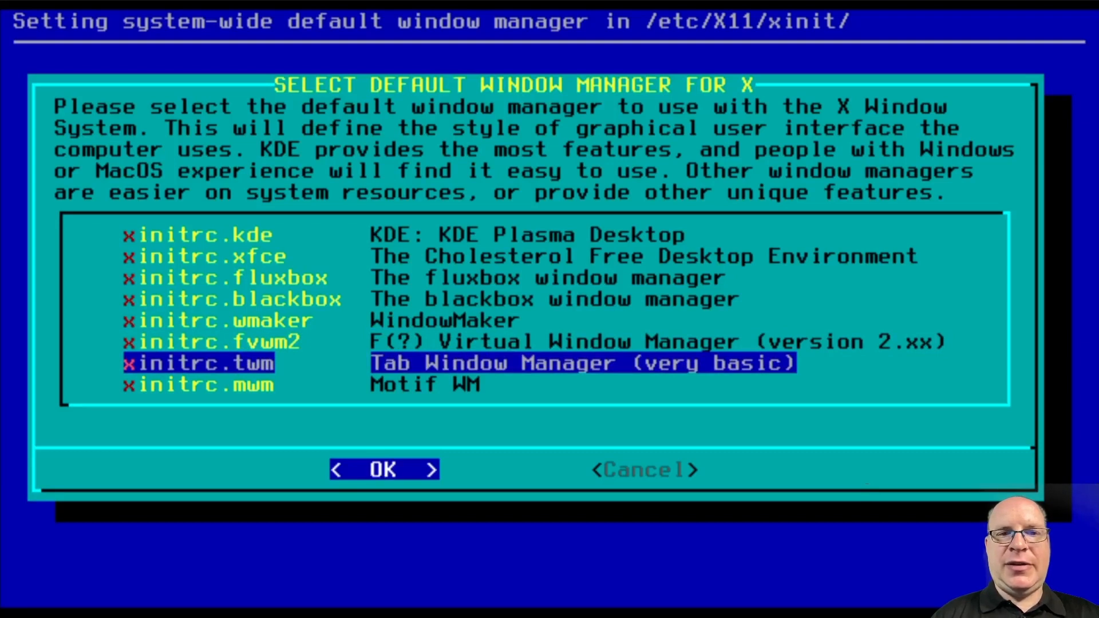
key("Down")
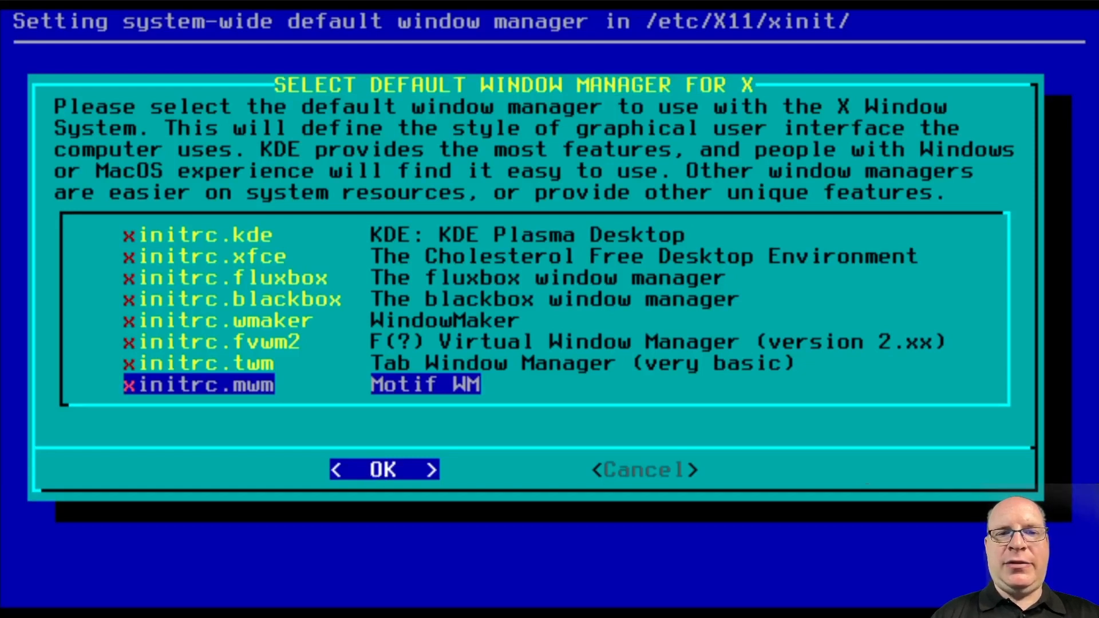
key("Up")
key("Up")
key("Up")
key("Up")
key("Up")
key("Up")
key("Up")
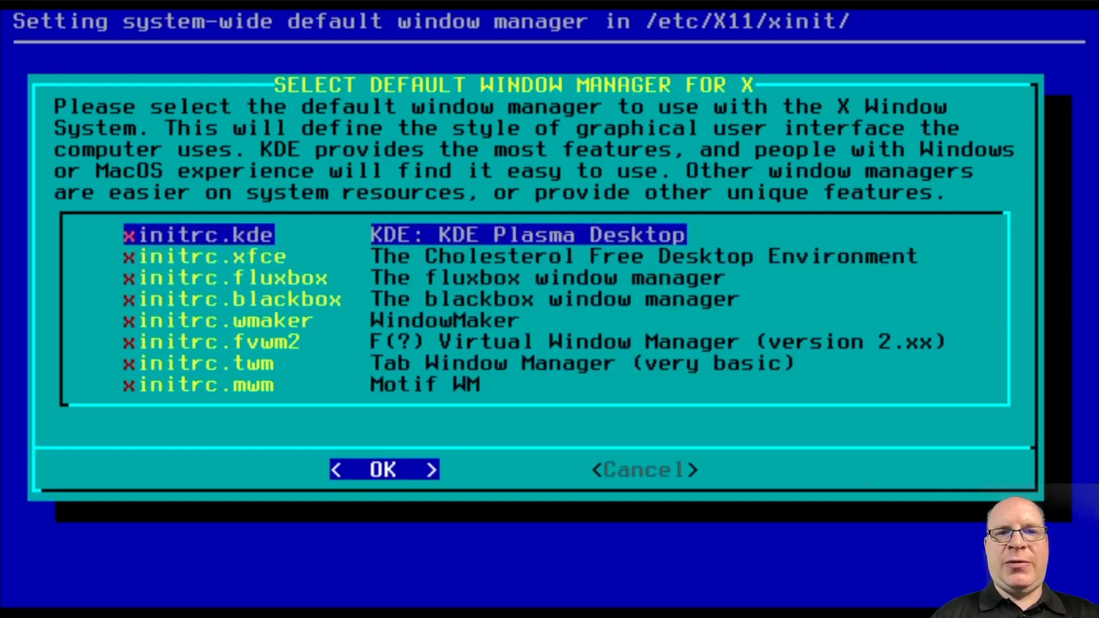
key("Return")
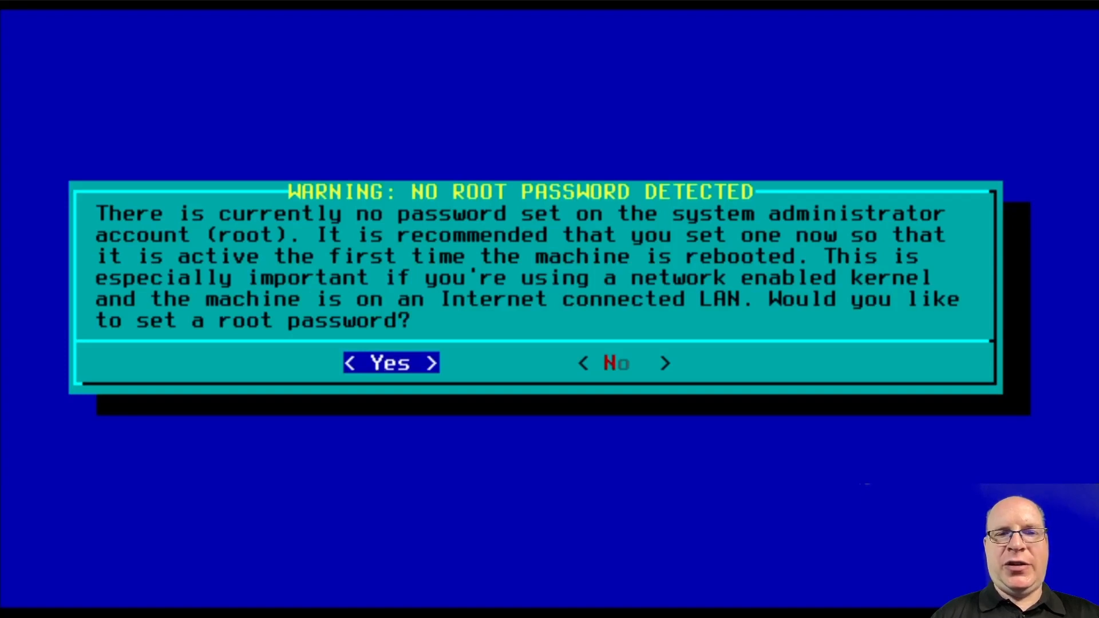
Agree to set a root password, enter it twice, and continue past the success message
key("Return")
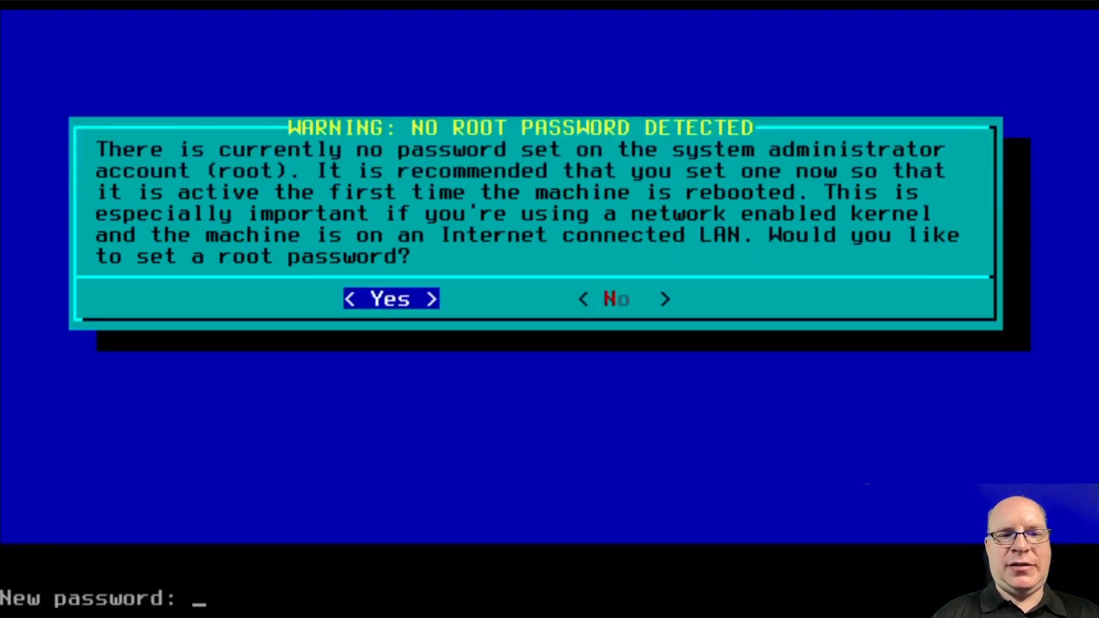
key("Return")
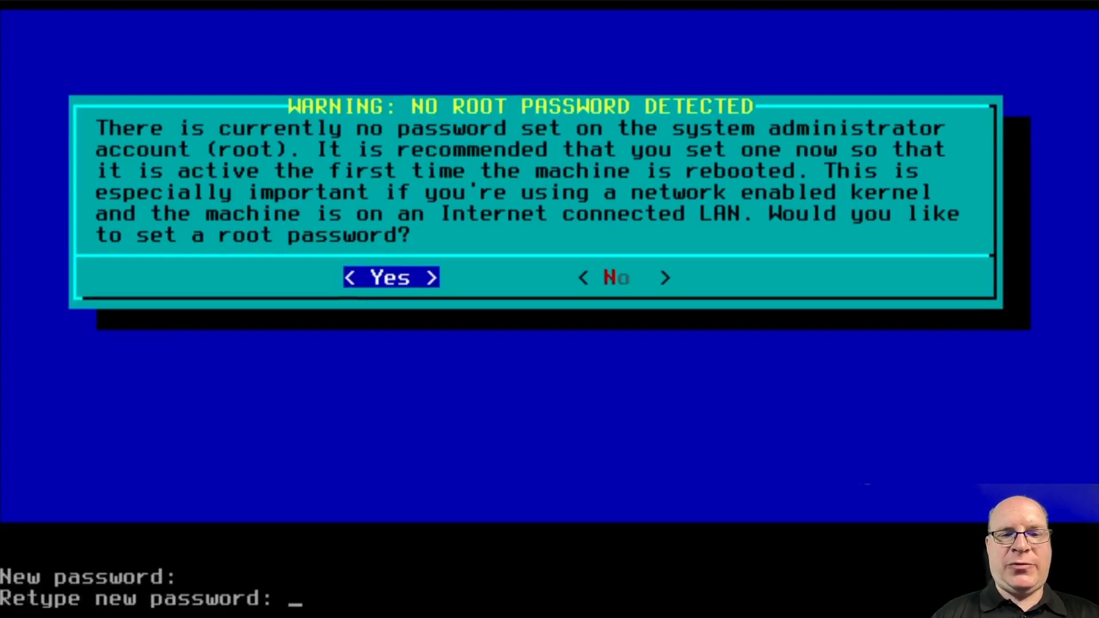
key("Return")
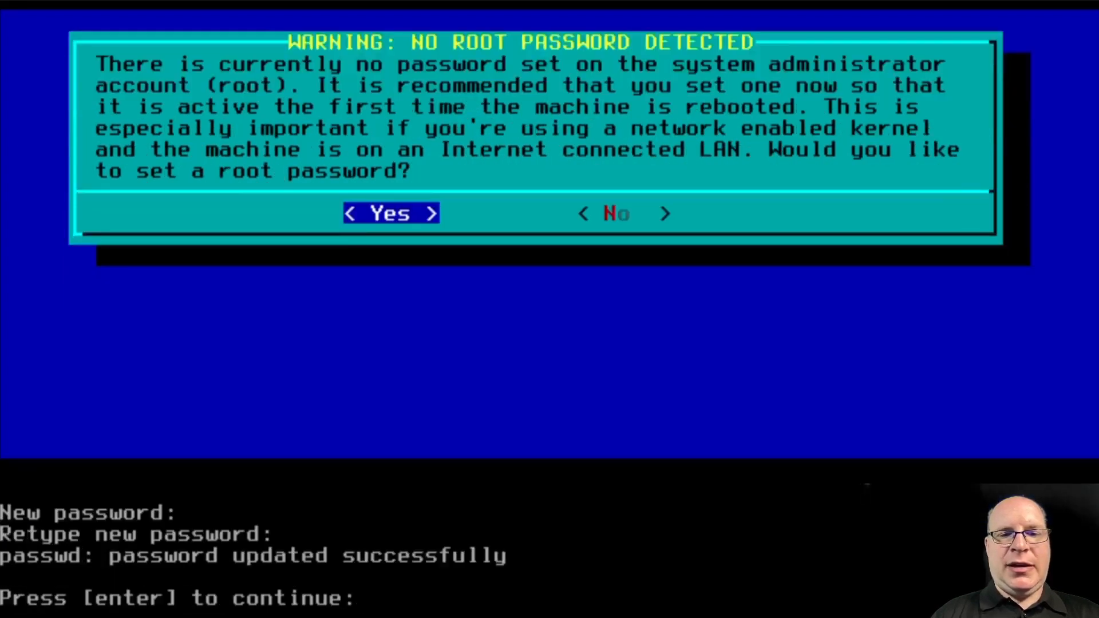
key("Return")
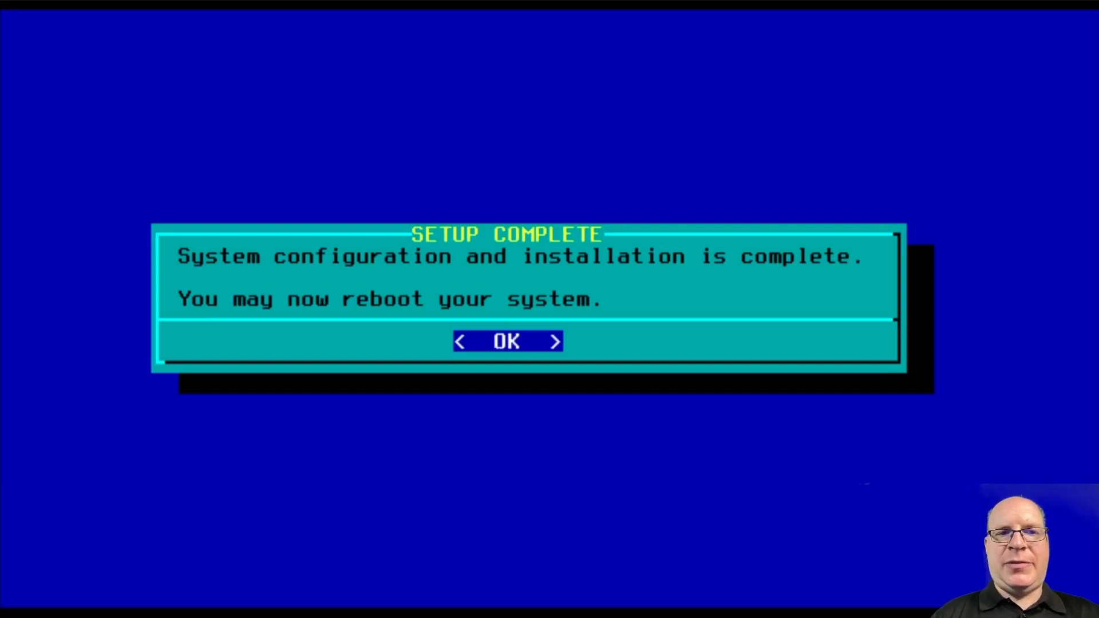
Dismiss the setup-complete notice, exit setup from the main menu, and confirm the reboot
key("Return")
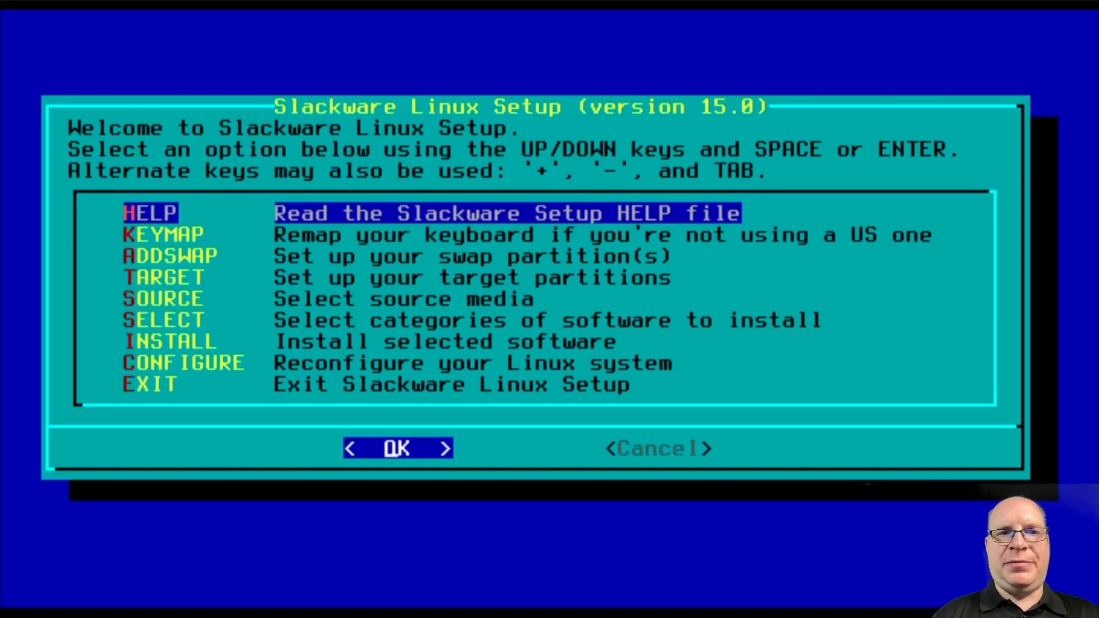
key("Down")
key("Down")
key("Down")
key("Down")
key("Down")
key("Down")
key("Down")
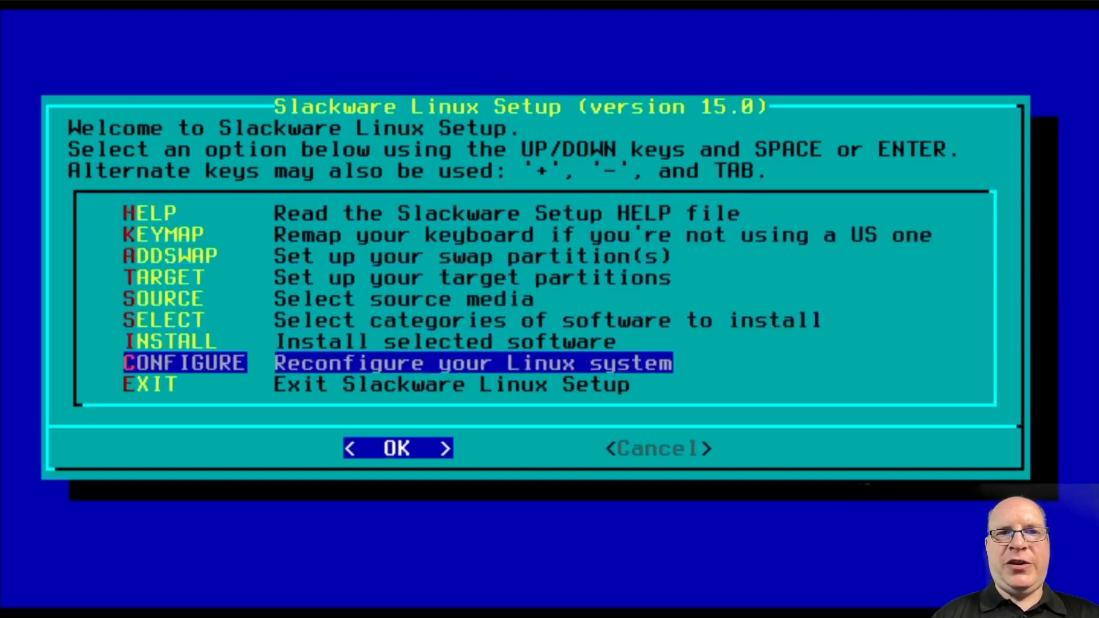
key("Down")
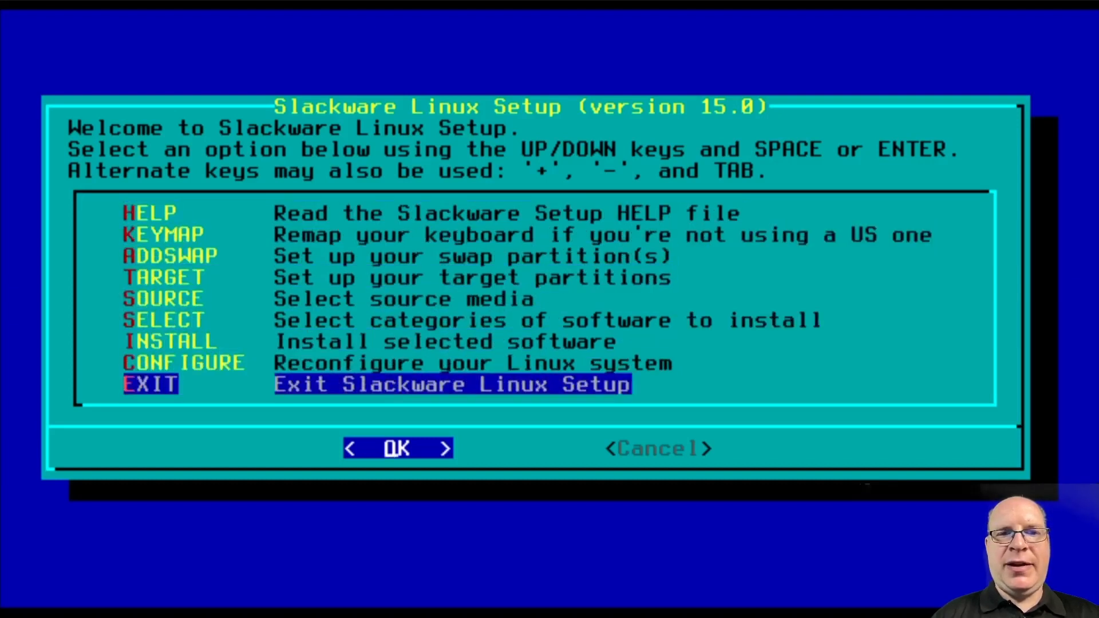
key("Return")
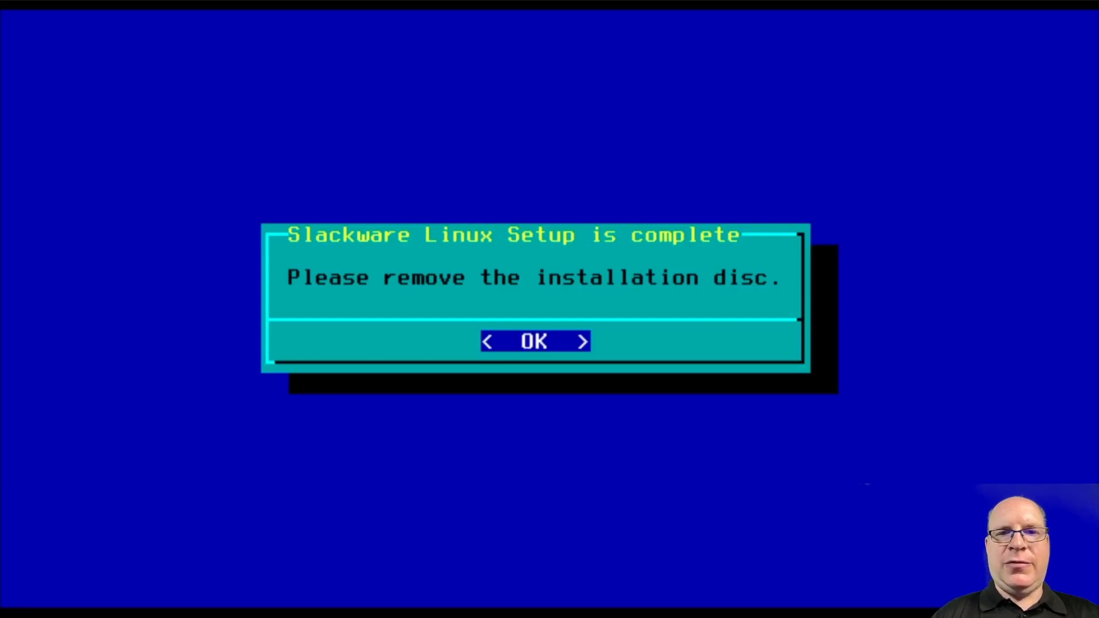
key("Return")
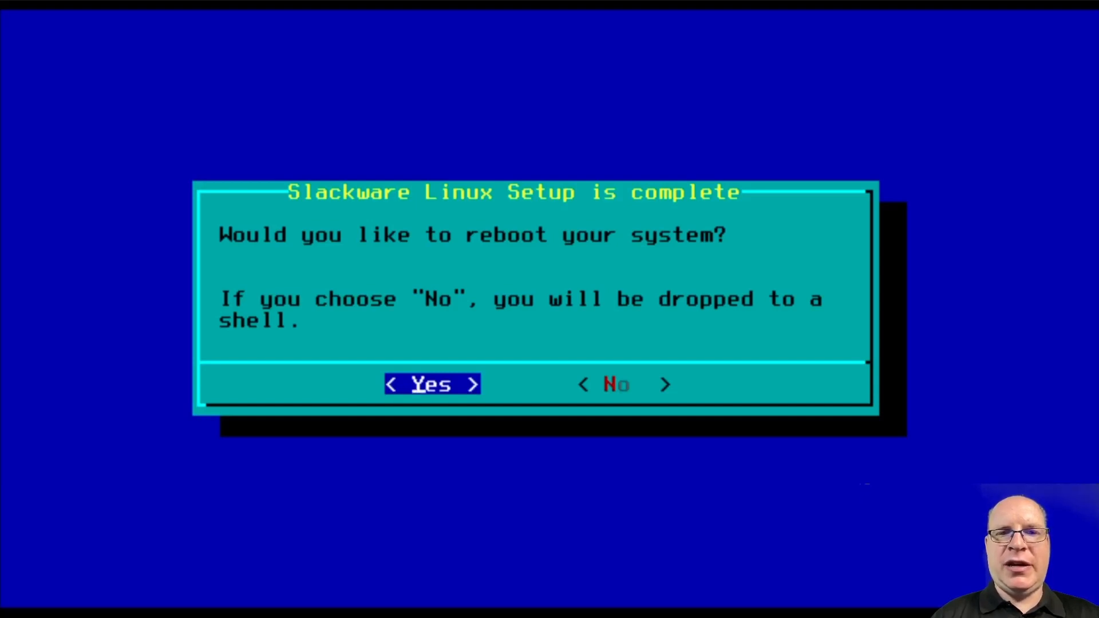
key("Return")
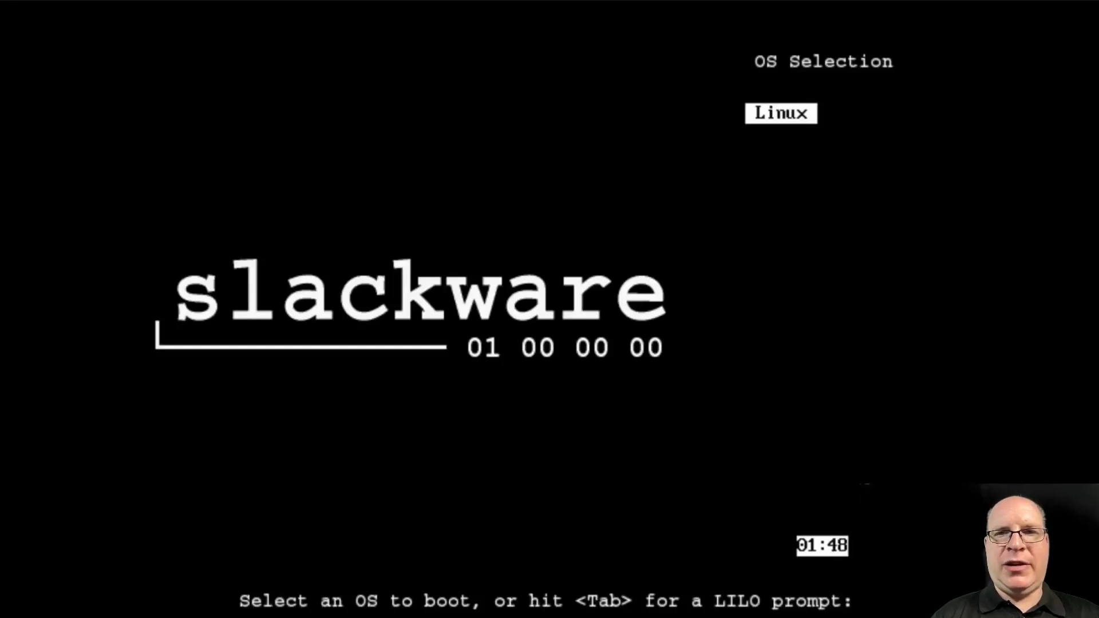
Boot the Linux entry from LILO, log in as root with its password, and clear the console
key("Return")
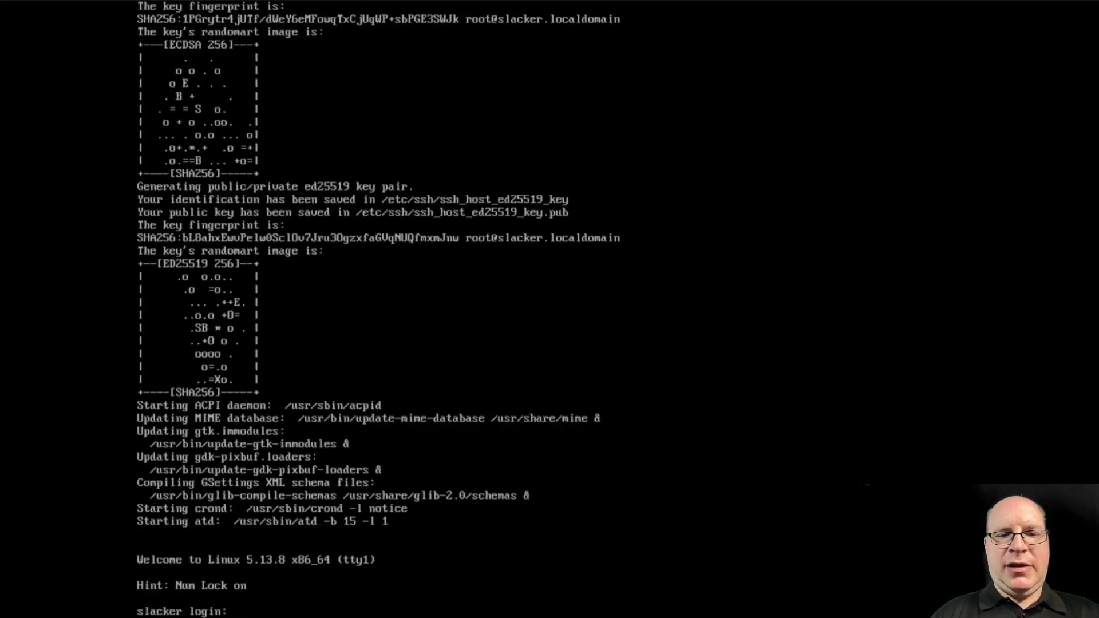
type("root")
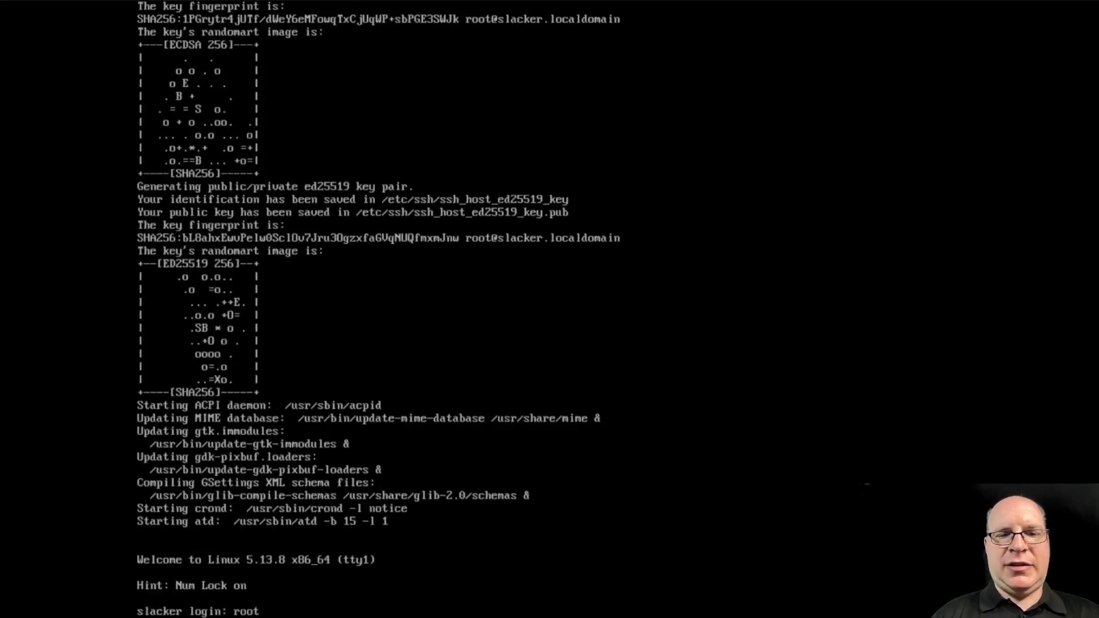
key("Return")
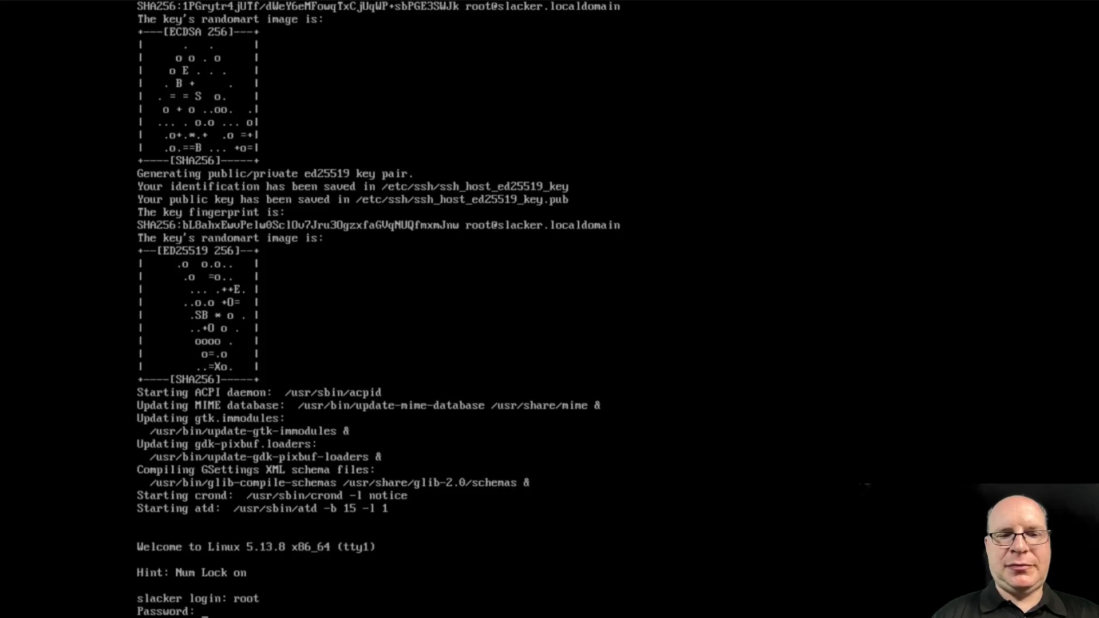
key("Return")
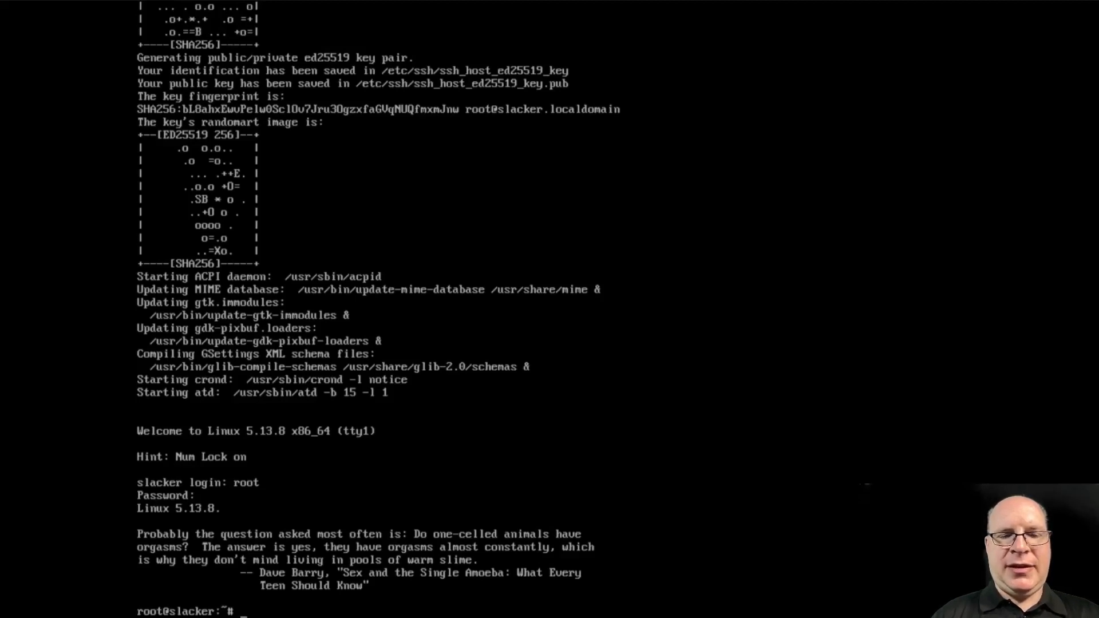
key("ctrl+l")
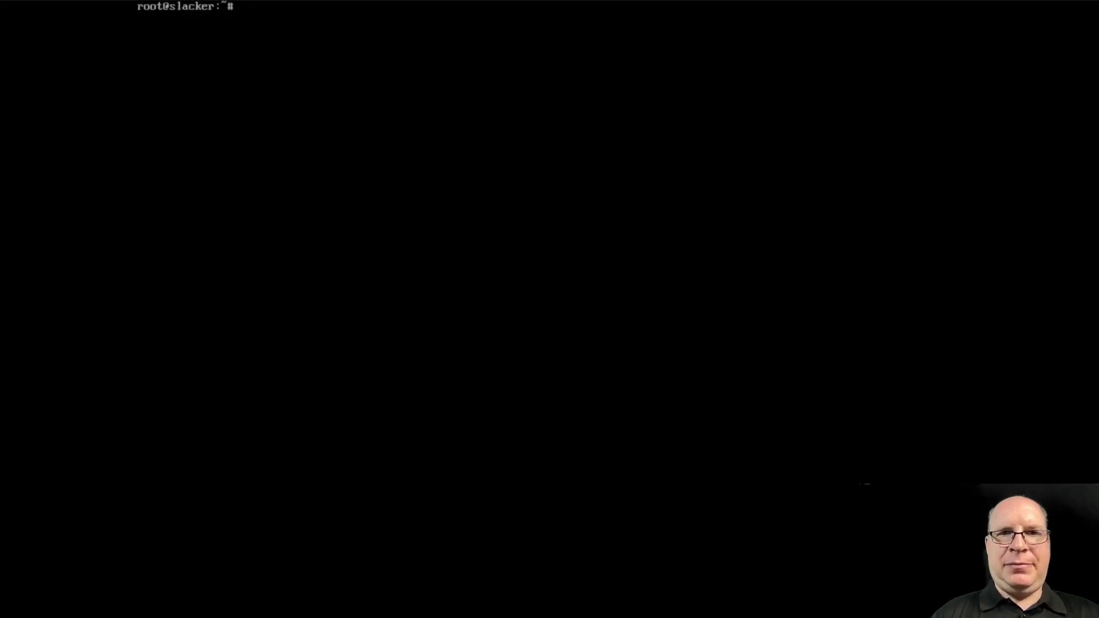
Create the user with useradd (home, group users, wheel and hardware groups, bash), then set its password
type("usera")
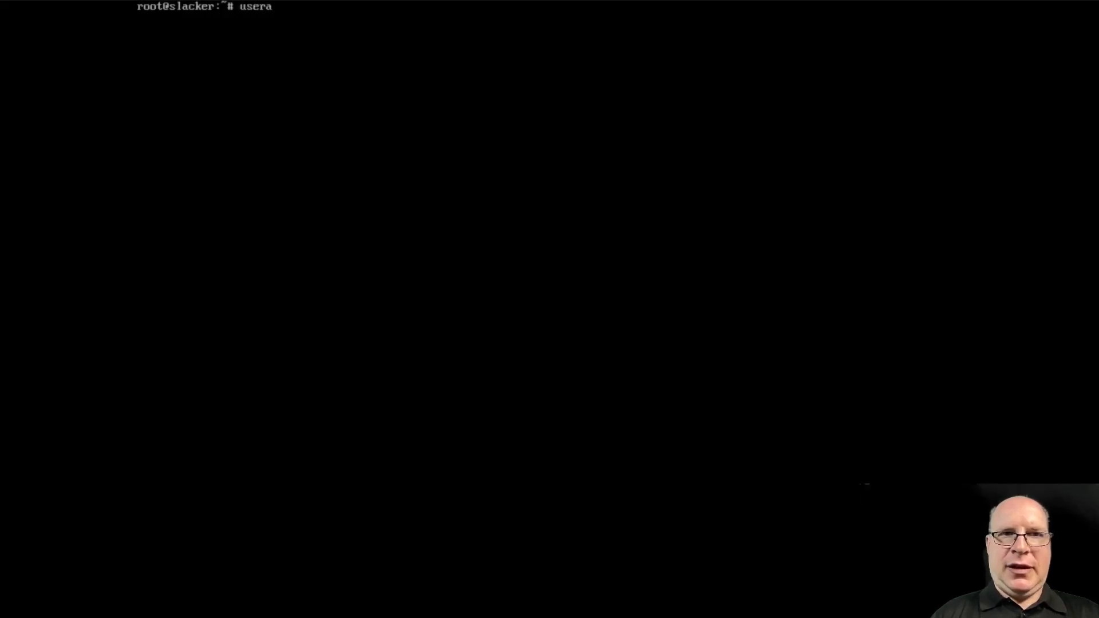
type("dd ")
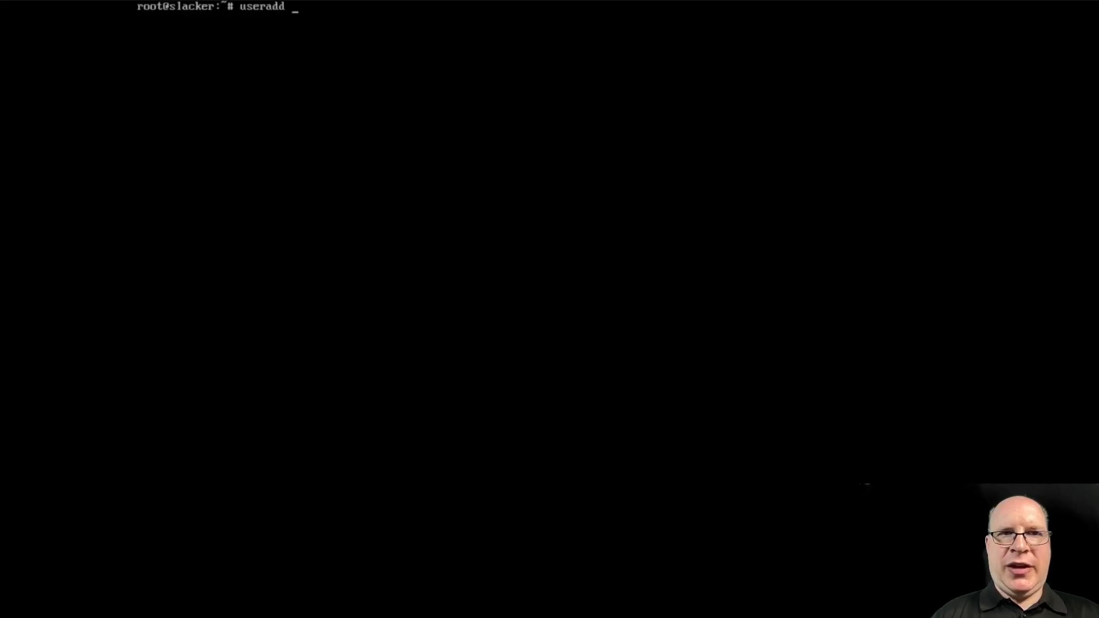
type("-m -")
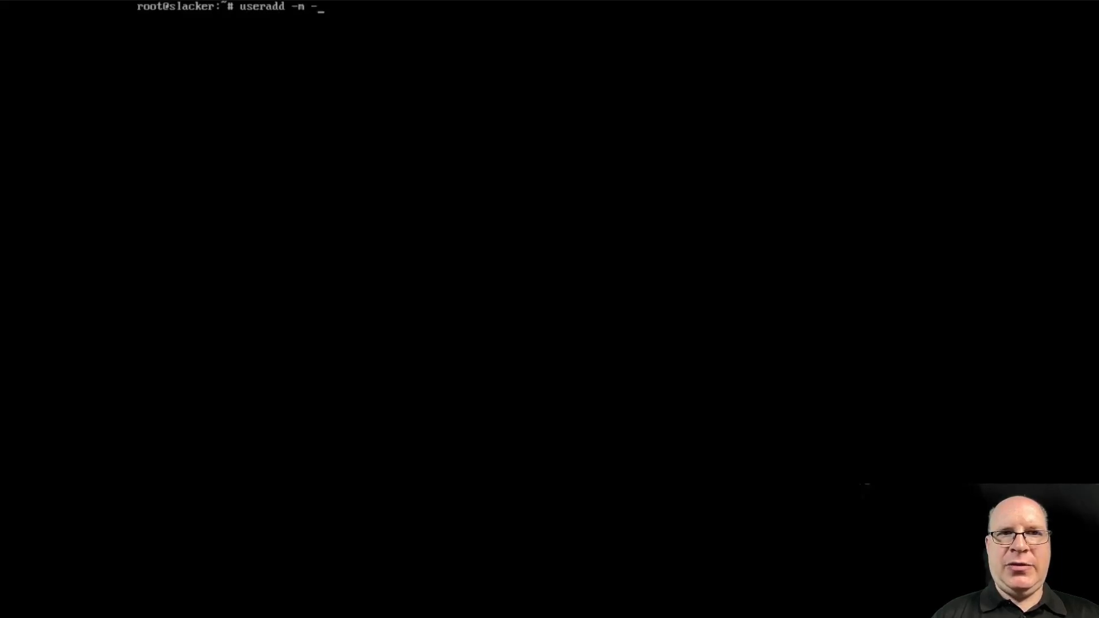
type("g users")
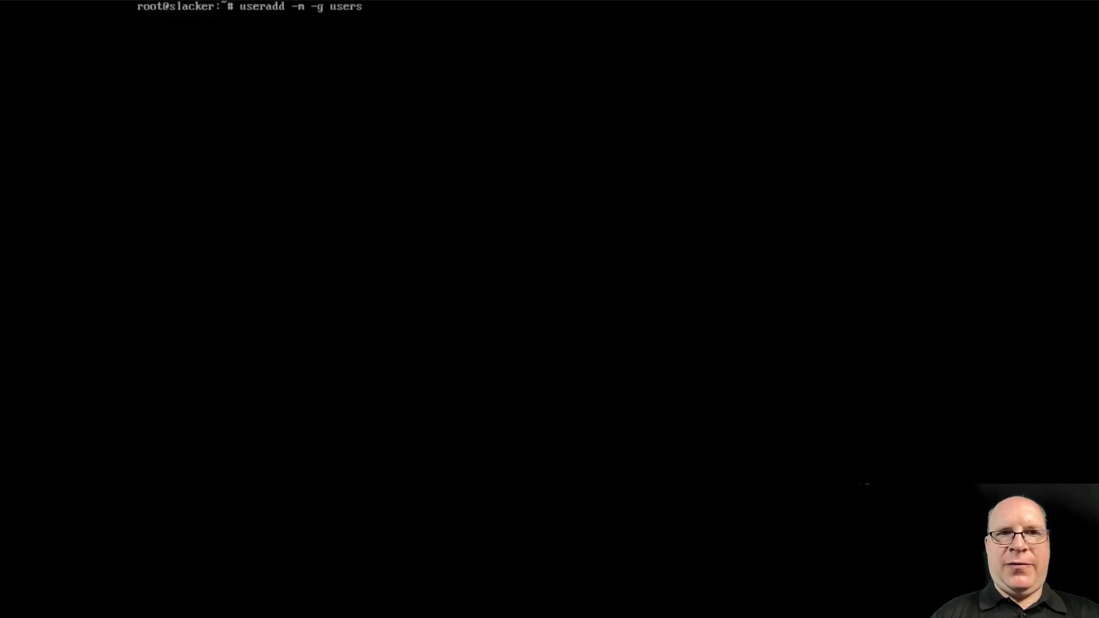
type(" -G")
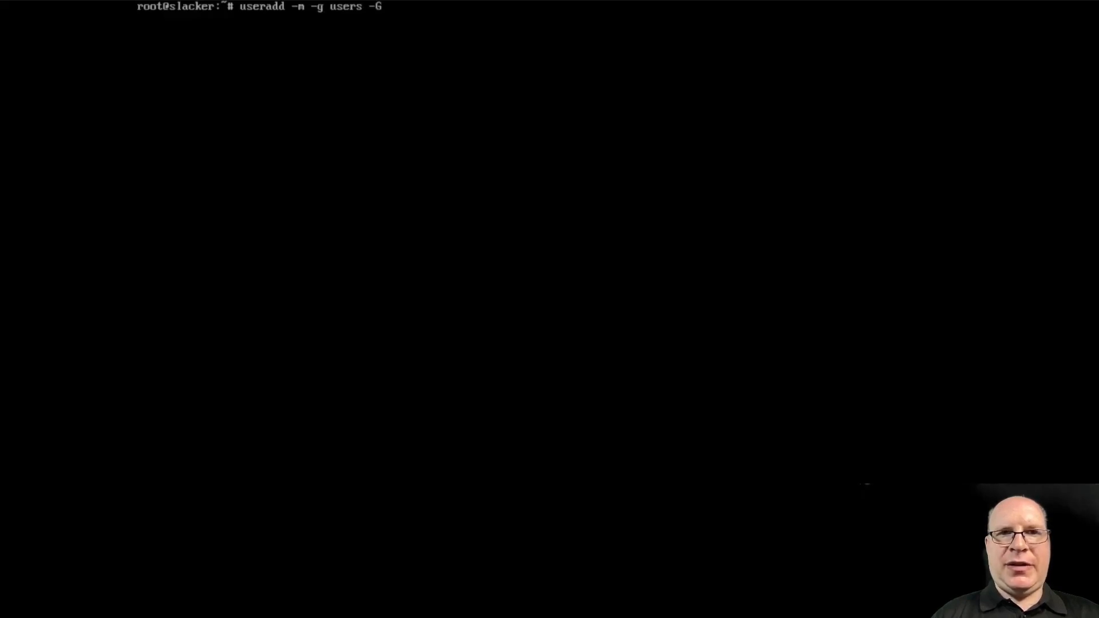
type(" whee")
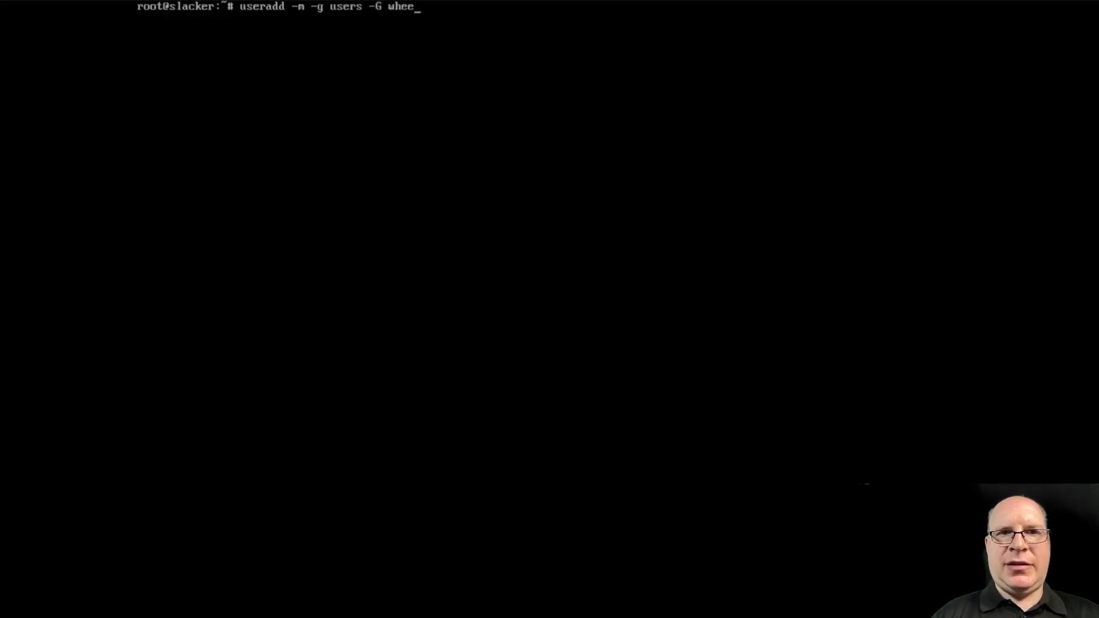
type("l,")
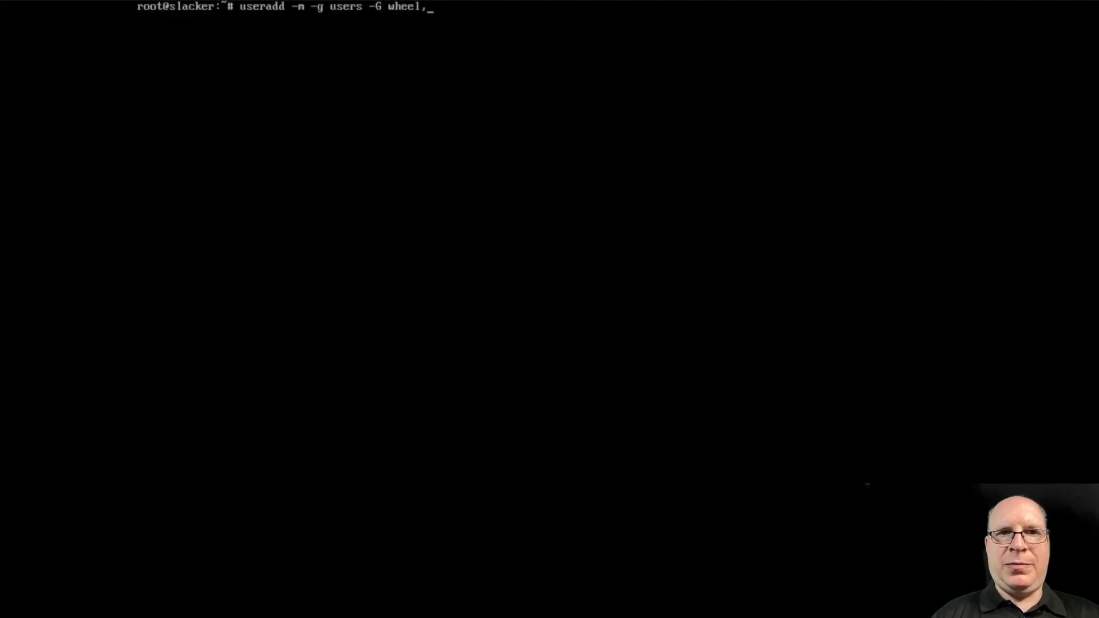
type("floppy,")
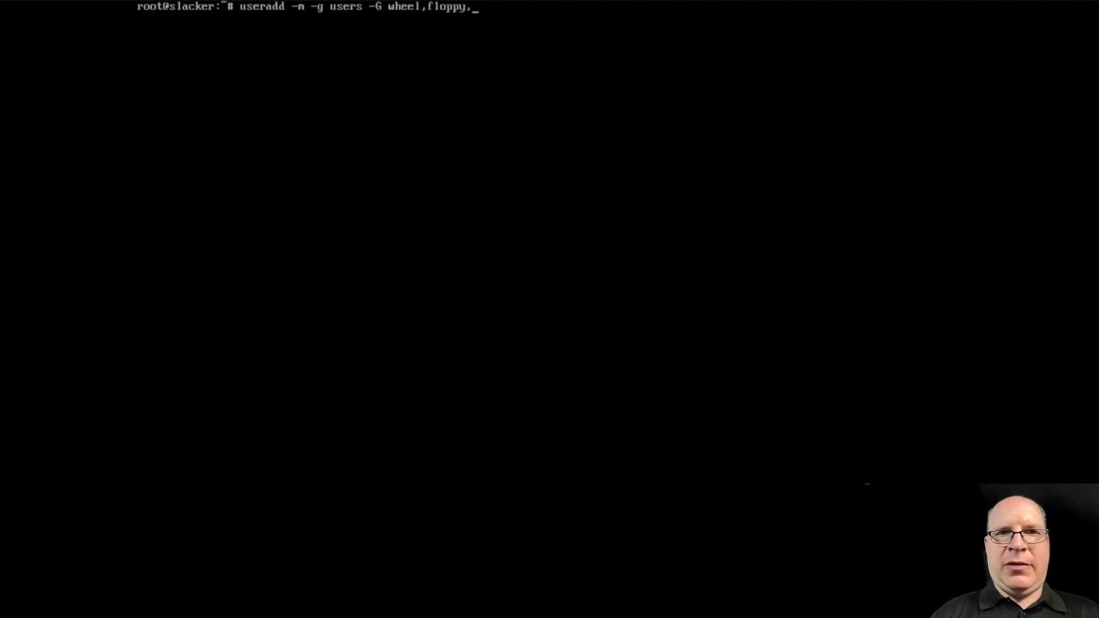
type("audio,v")
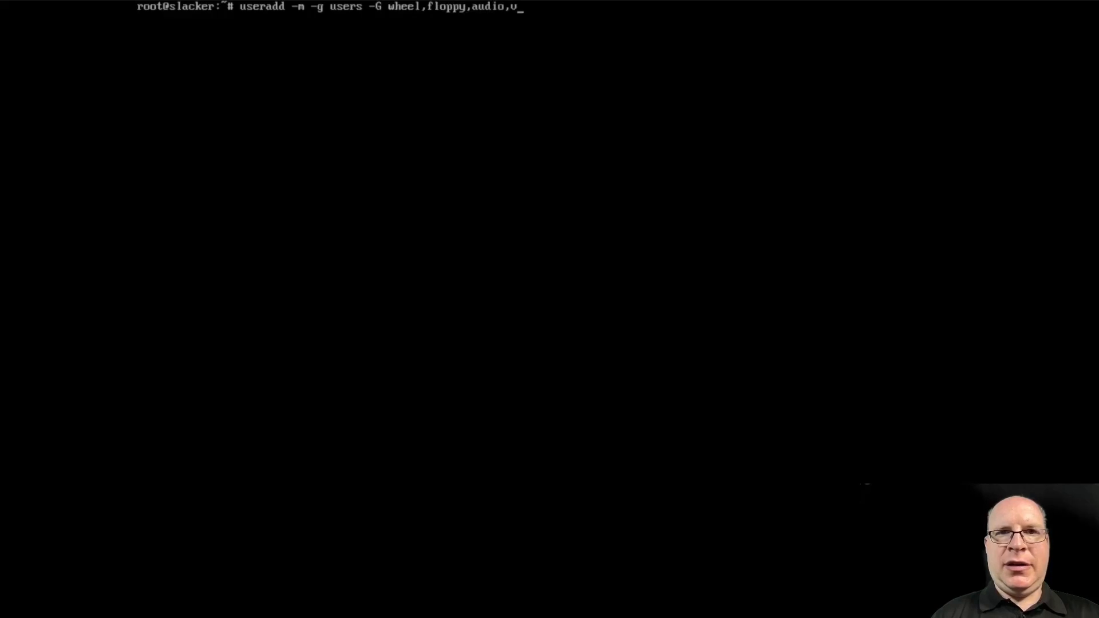
type("ideo,cdrom")
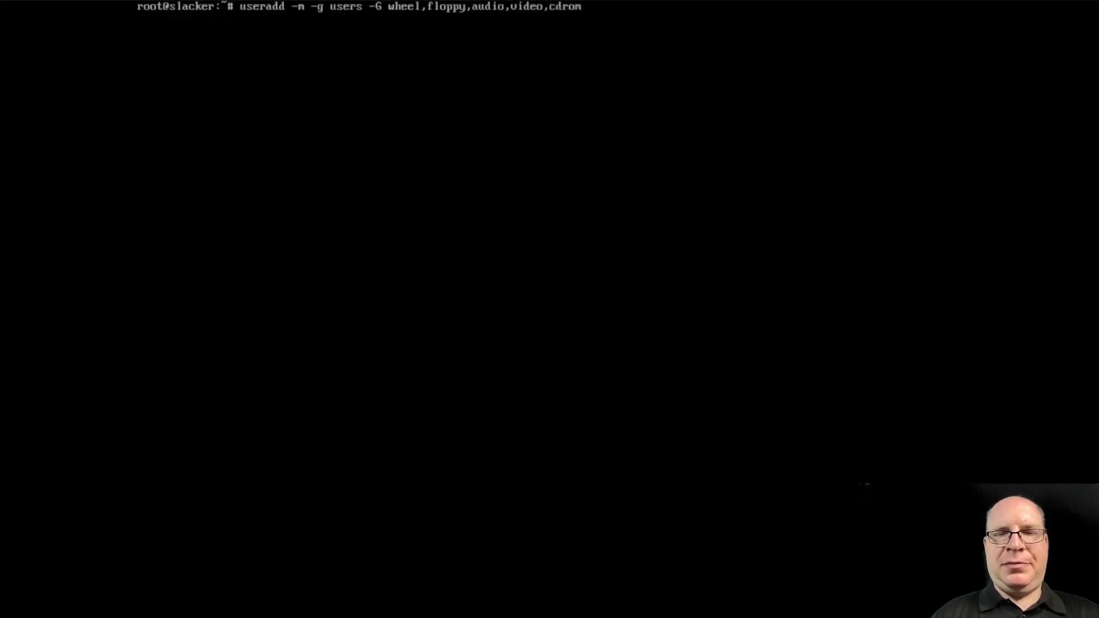
type(",plugdev")
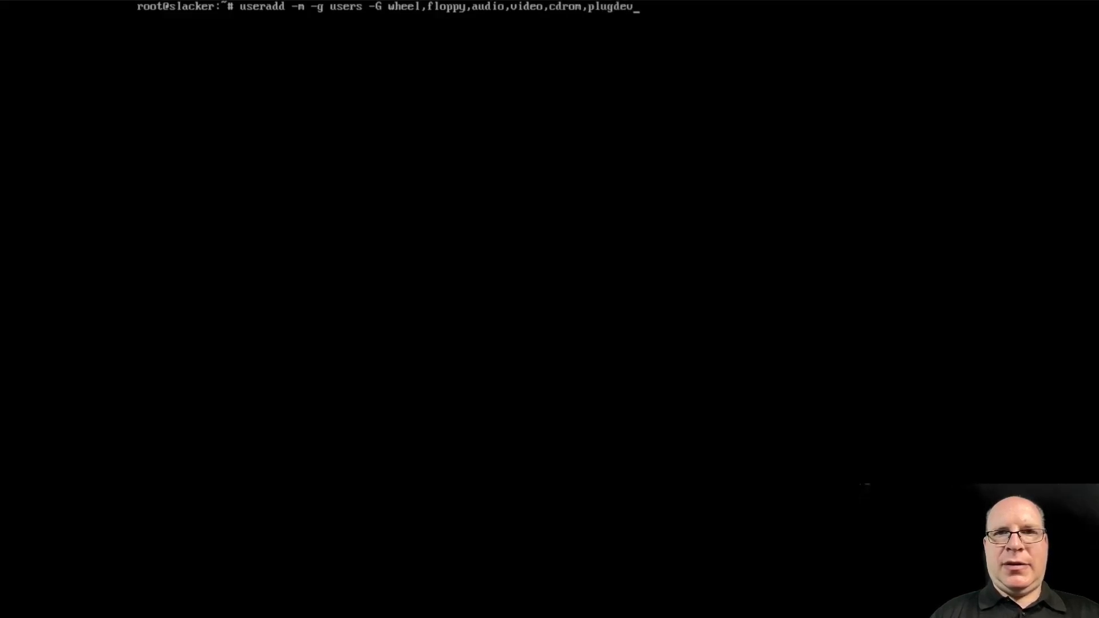
type(",")
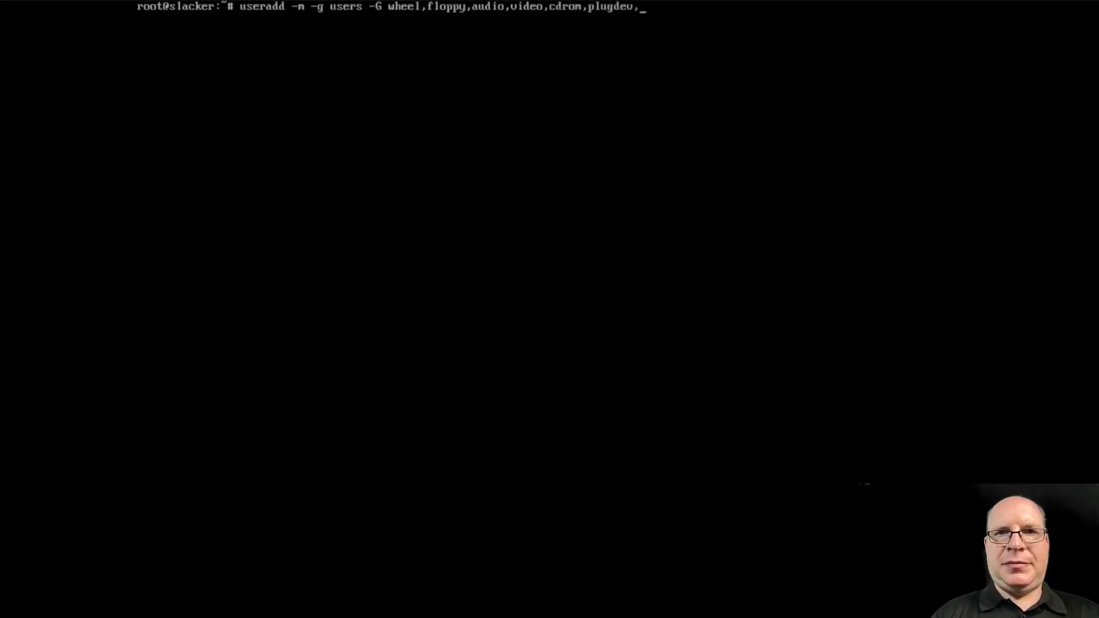
type("power,netdev")
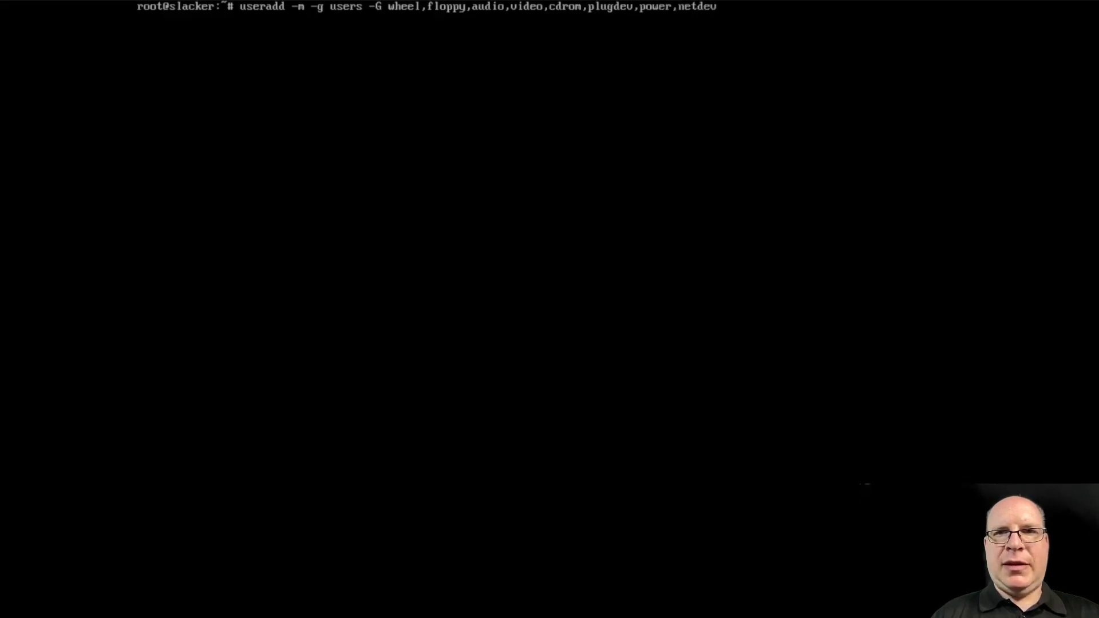
type(",l")
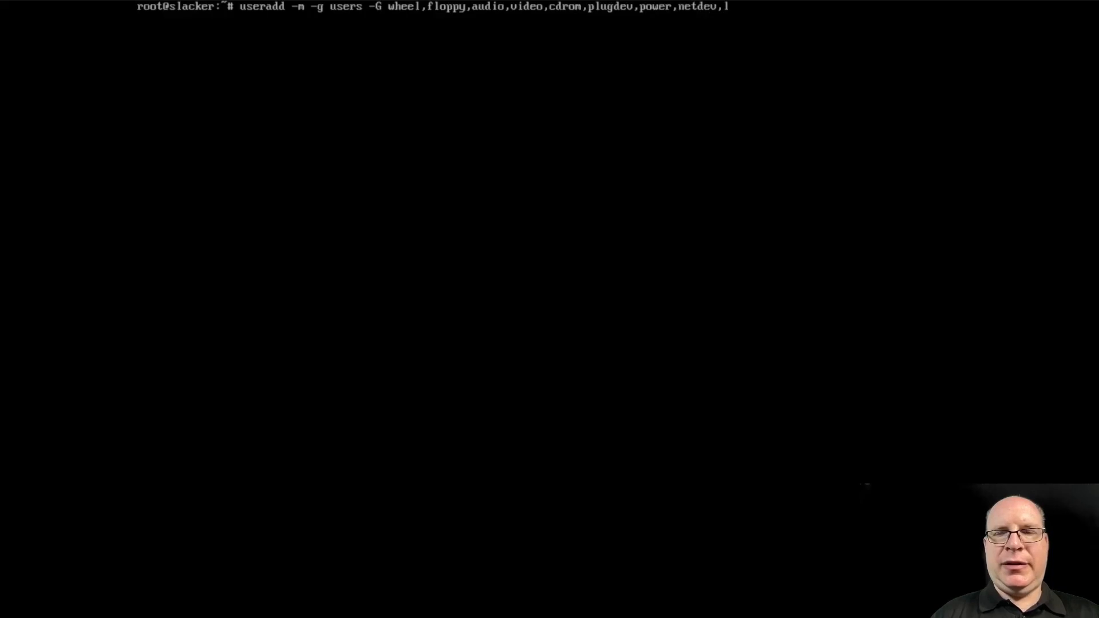
type("p,scanner")
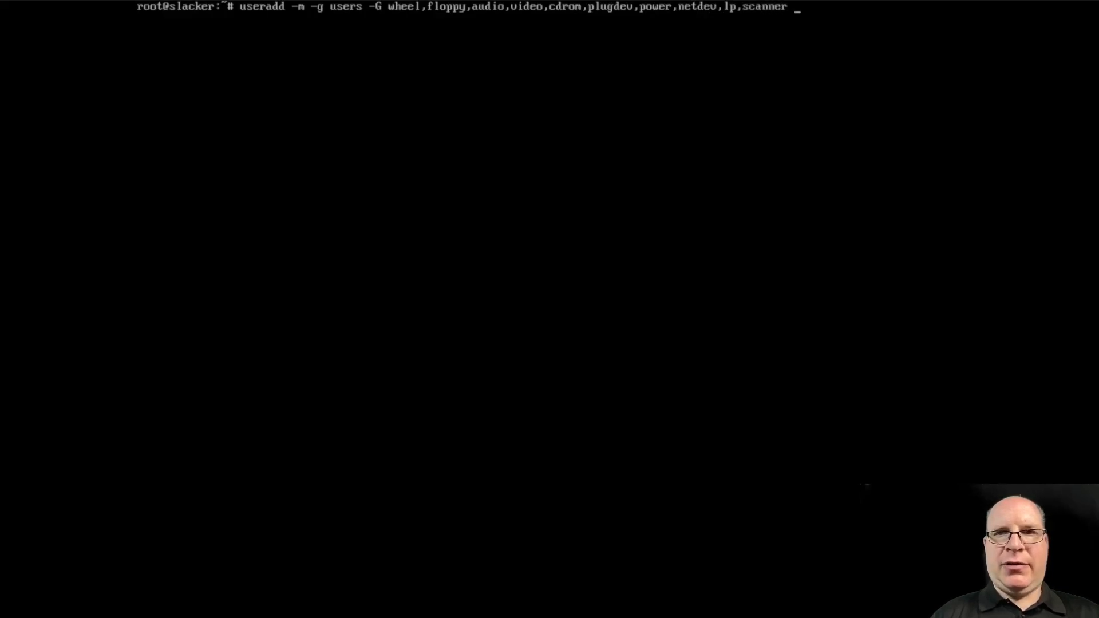
type(" -s")
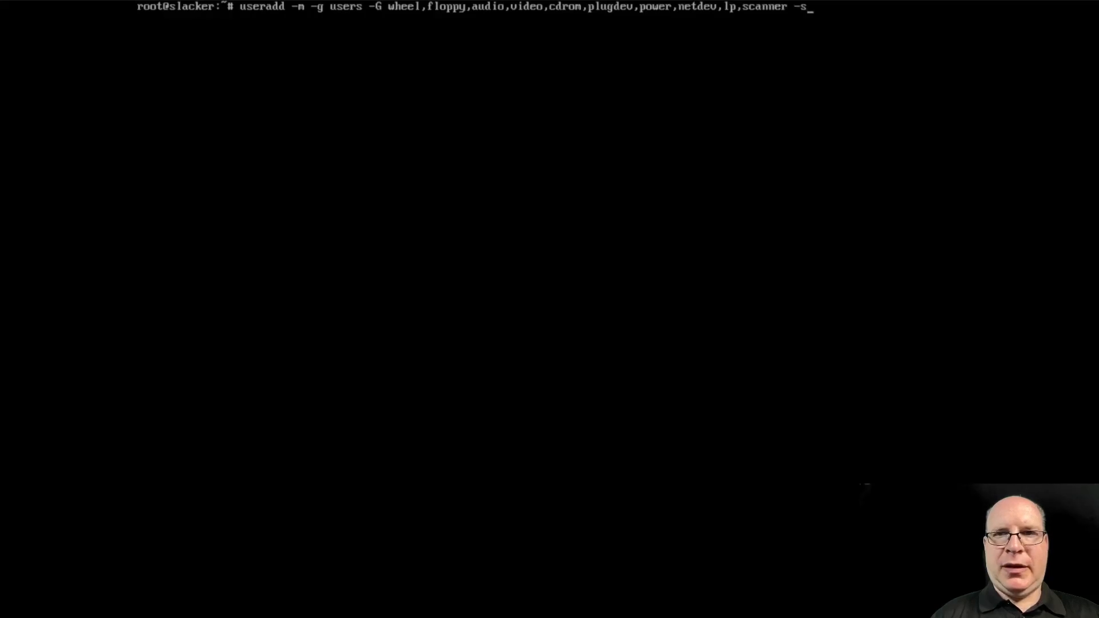
type(" /bin/bash")
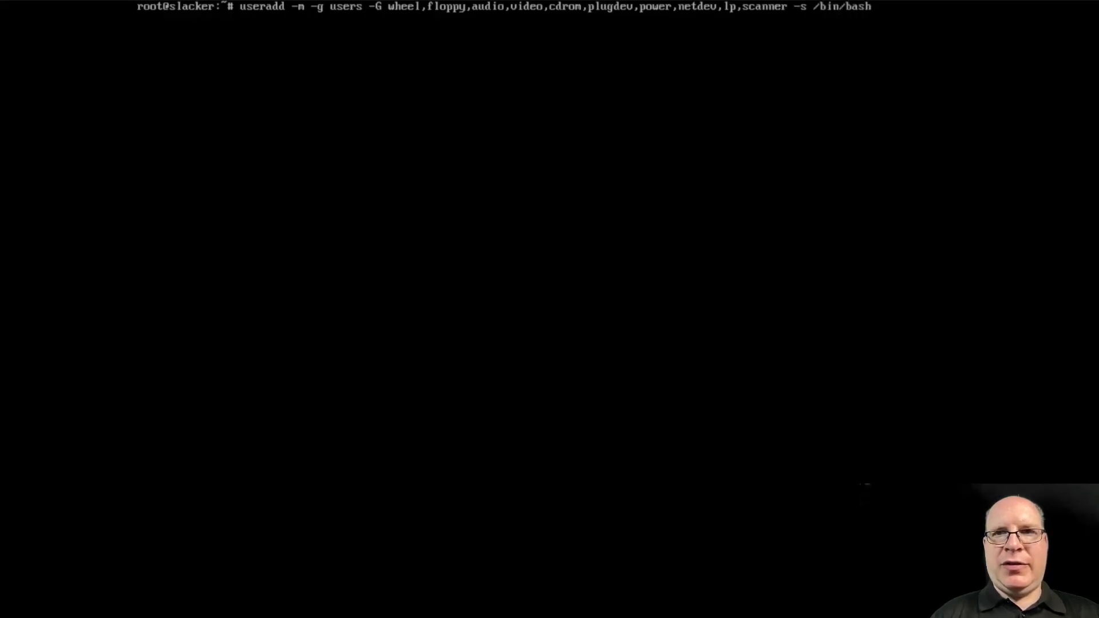
type(" steve")
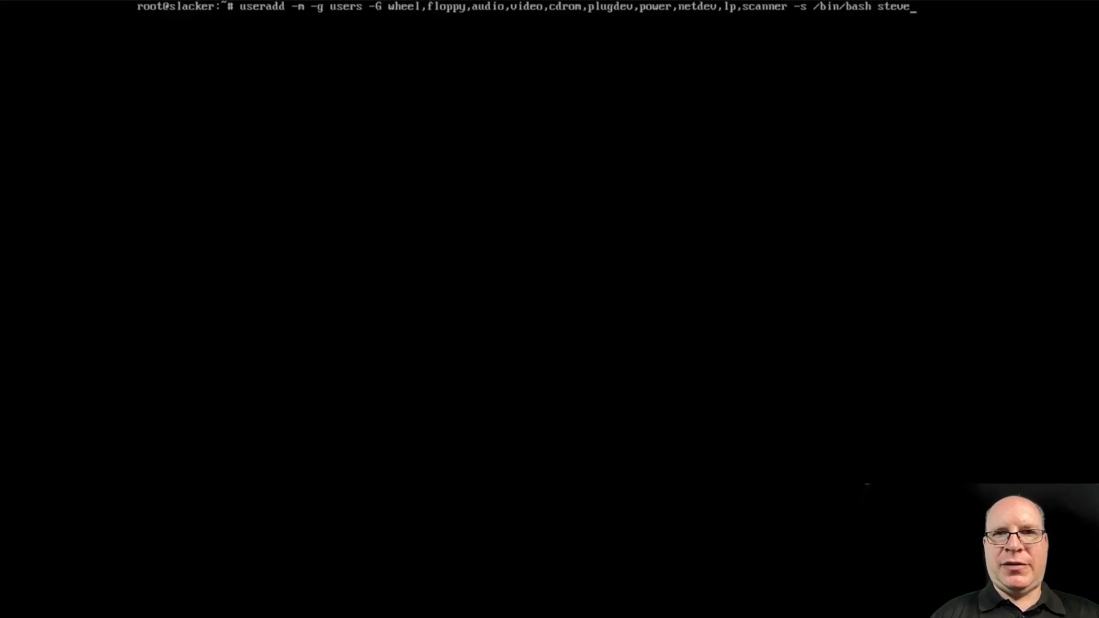
key("Return")
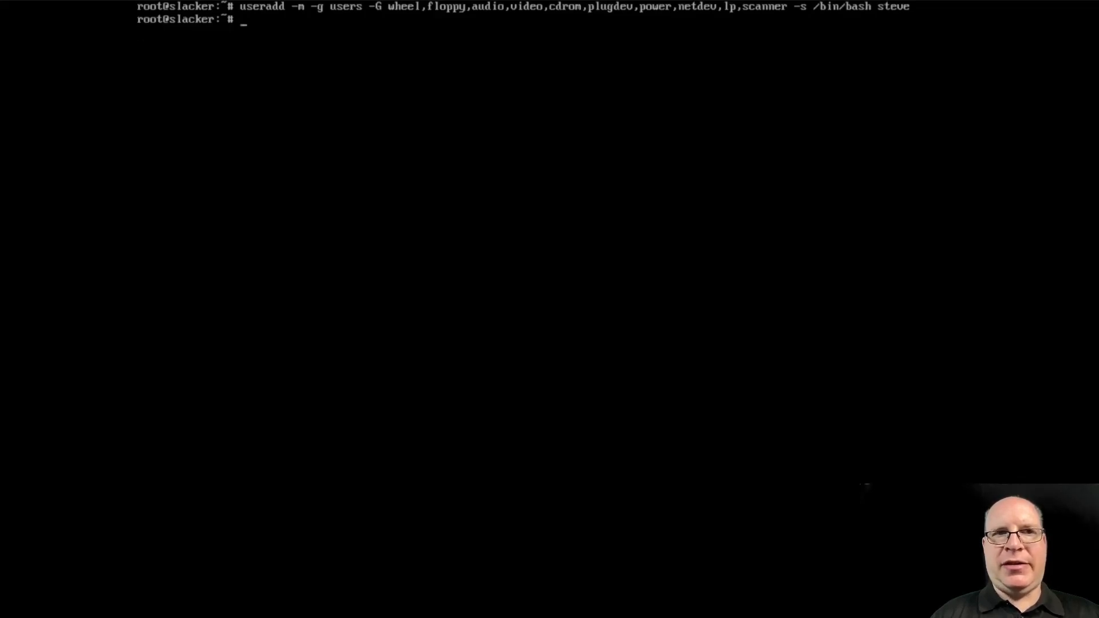
type("passwd steve")
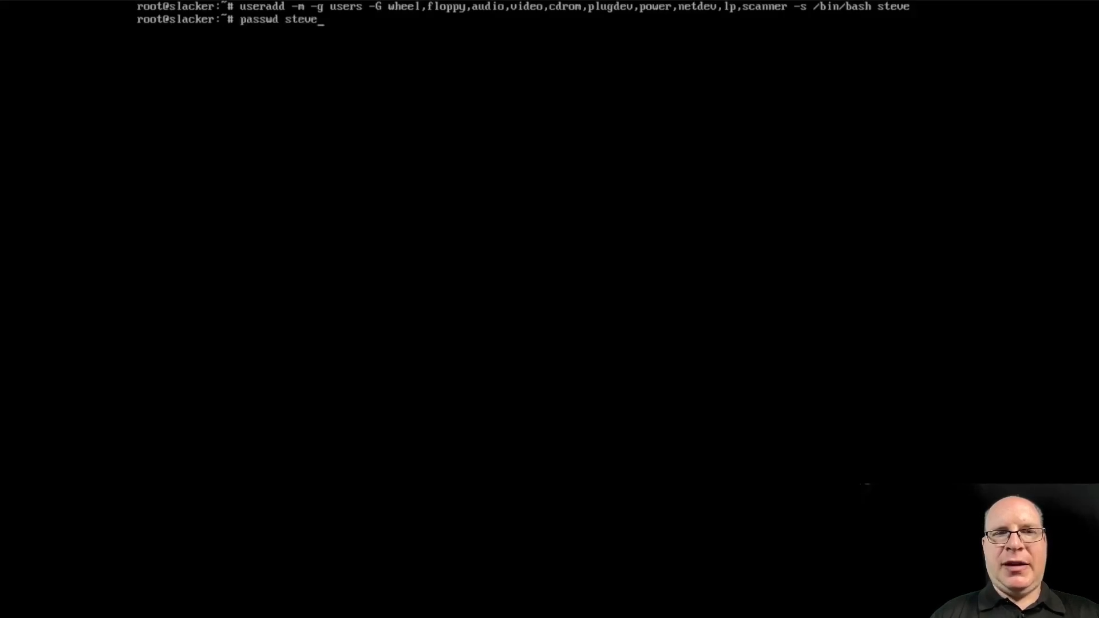
key("Return")
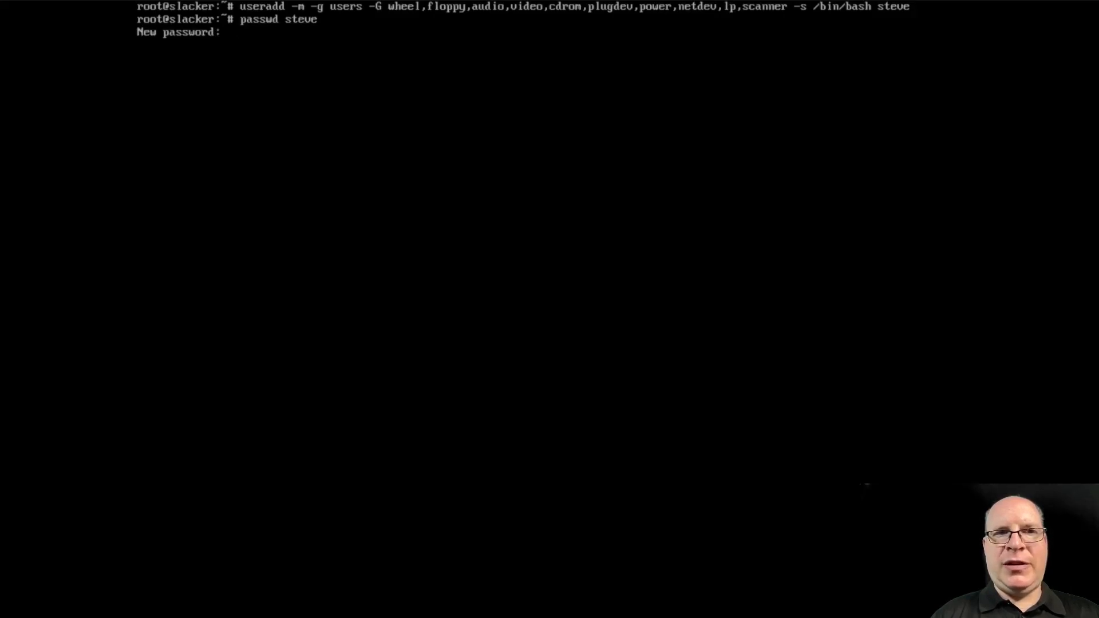
key("Return")
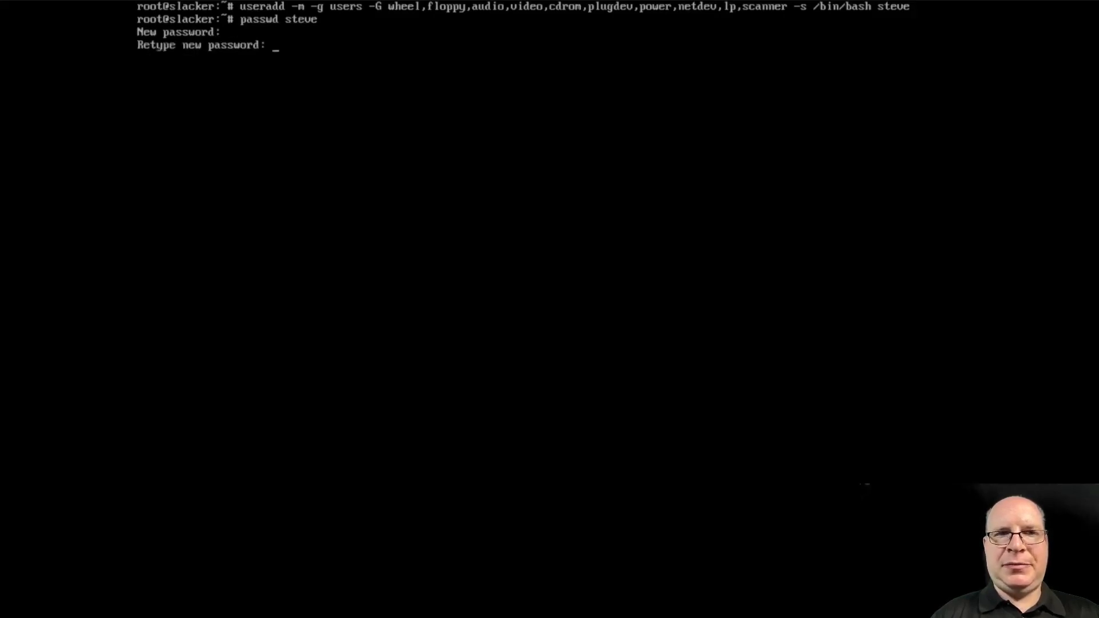
key("Return")
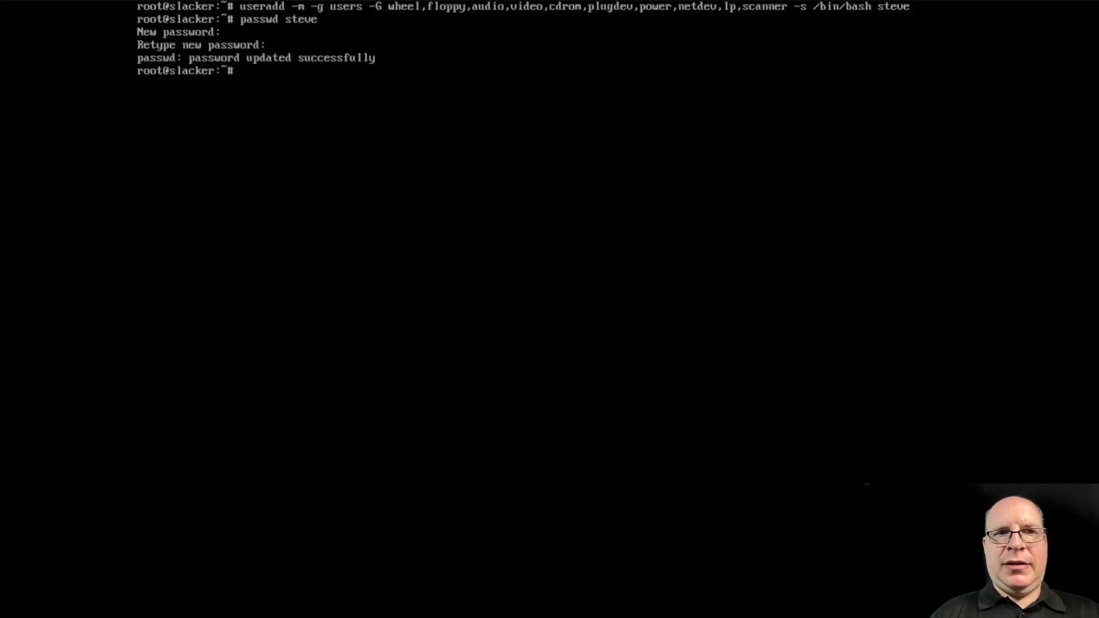
key("ctrl+l")
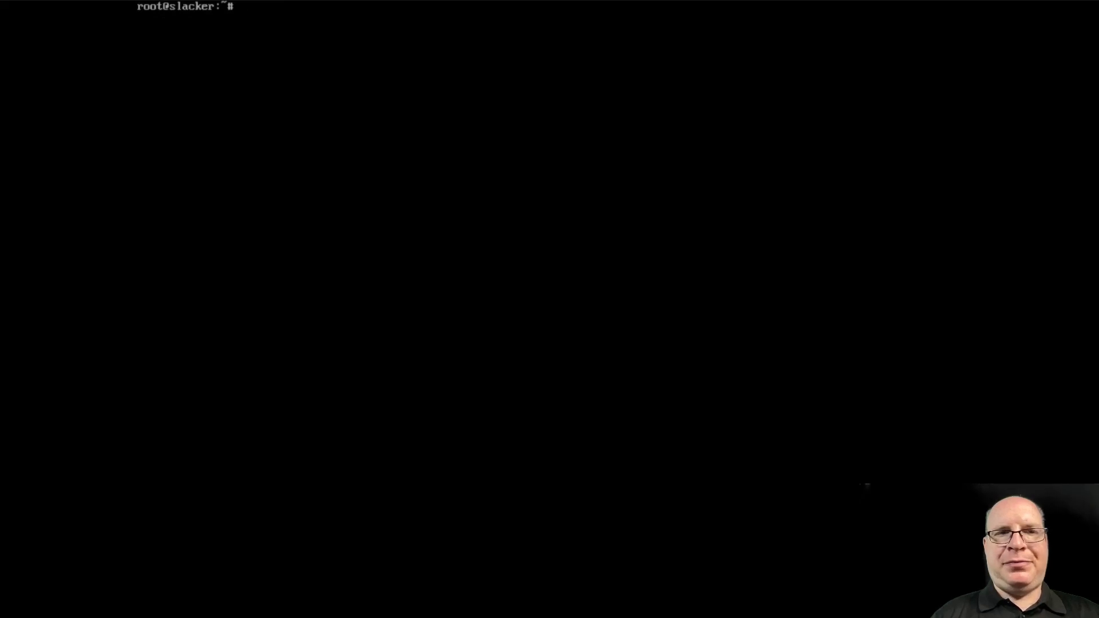
In visudo, uncomment '%wheel ALL=(ALL) ALL', save with :wq, then log out of root
type("vi")
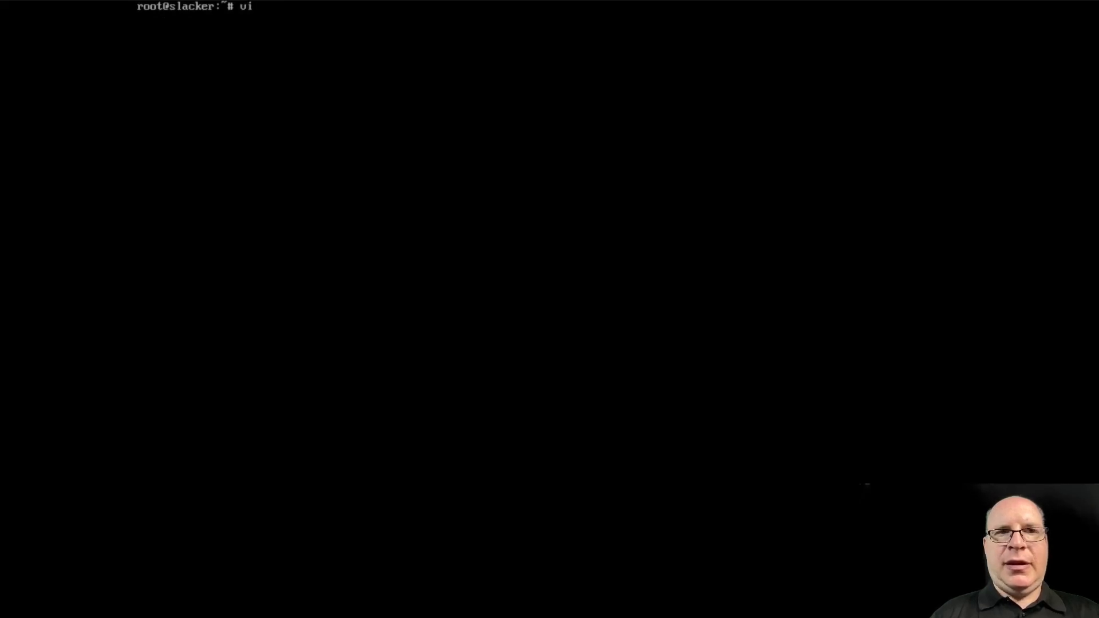
type("sudo")
key("Return")
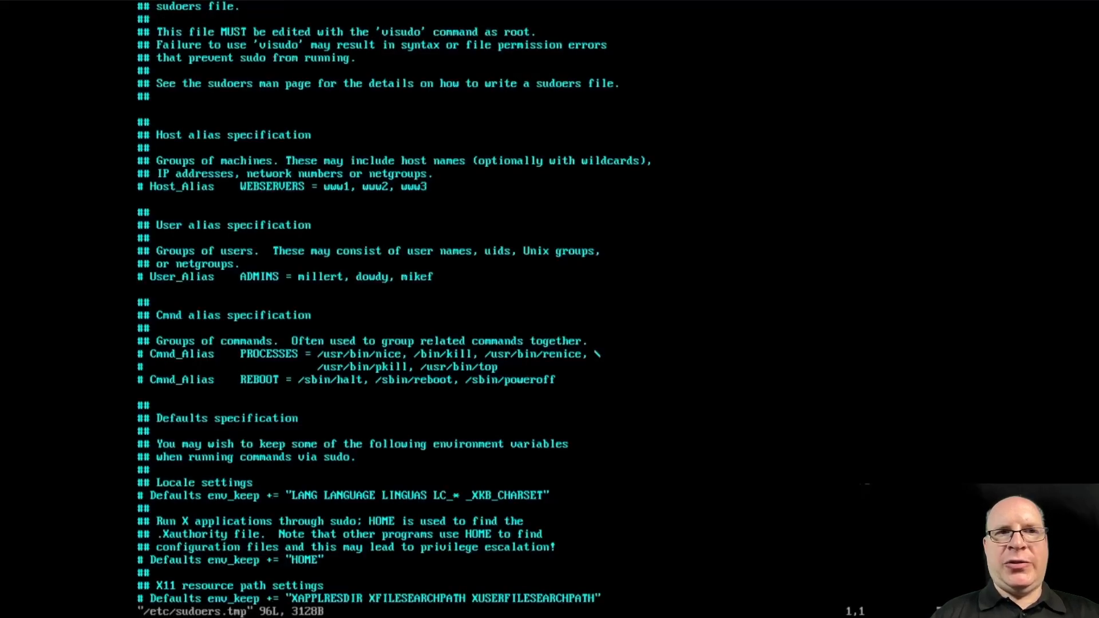
key("Down")
key("Down")
key("Down")
key("Down")
key("Down")
key("Down")
key("Down")
key("Down")
key("Down")
key("Down")
key("Down")
key("Down")
key("Down")
key("Down")
key("Down")
key("Down")
key("Down")
key("Down")
key("Down")
key("Down")
key("Down")
key("Down")
key("Down")
key("Down")
key("Down")
key("Down")
key("Down")
key("Down")
key("Down")
key("Down")
key("Down")
key("Down")
key("Down")
key("Down")
key("Down")
key("Down")
key("Down")
key("Down")
key("Down")
key("Down")
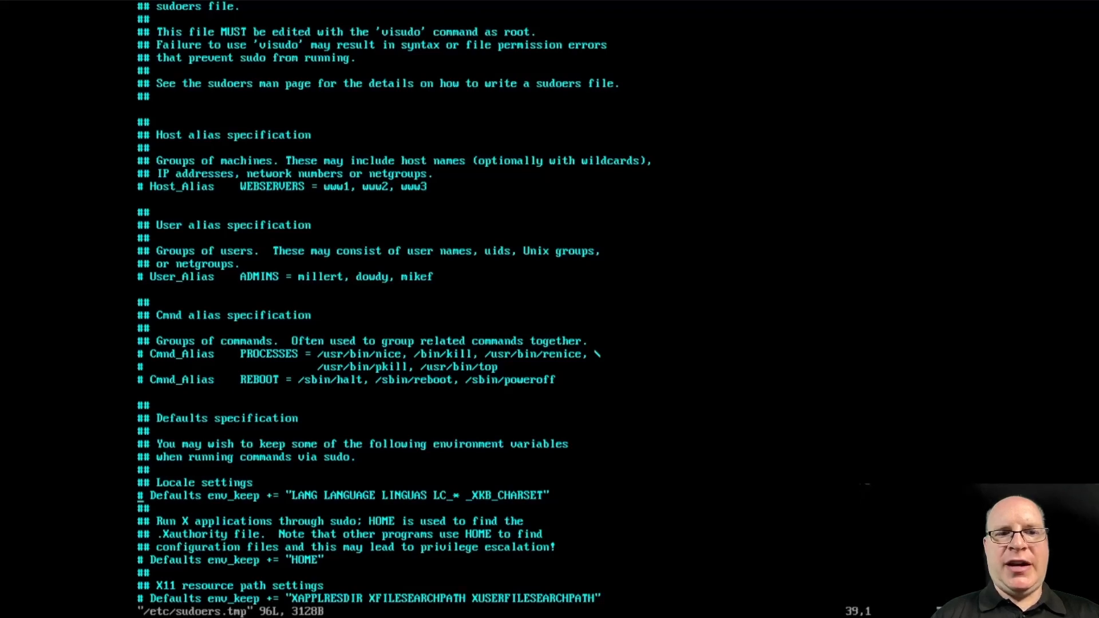
key("Down")
key("Down")
key("Down")
key("Down")
key("Down")
key("Down")
key("Down")
key("Down")
key("Down")
key("Down")
key("Down")
key("Down")
key("Down")
key("Down")
key("Down")
key("Down")
key("Down")
key("Down")
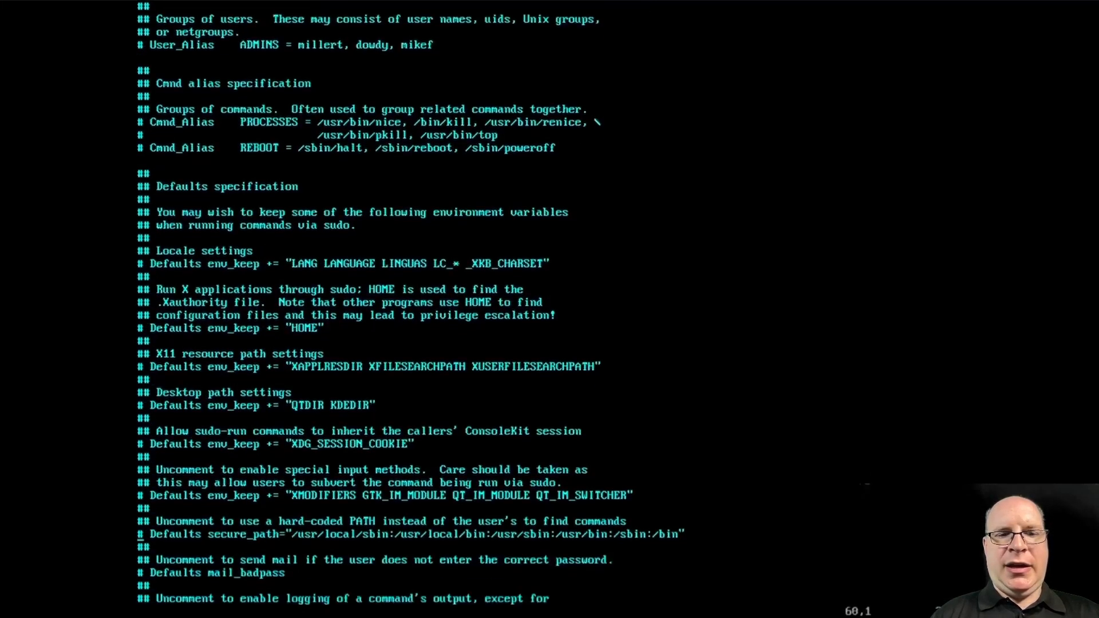
key("Down")
key("Down")
key("Down")
key("Down")
key("Down")
key("Down")
key("Down")
key("Down")
key("Down")
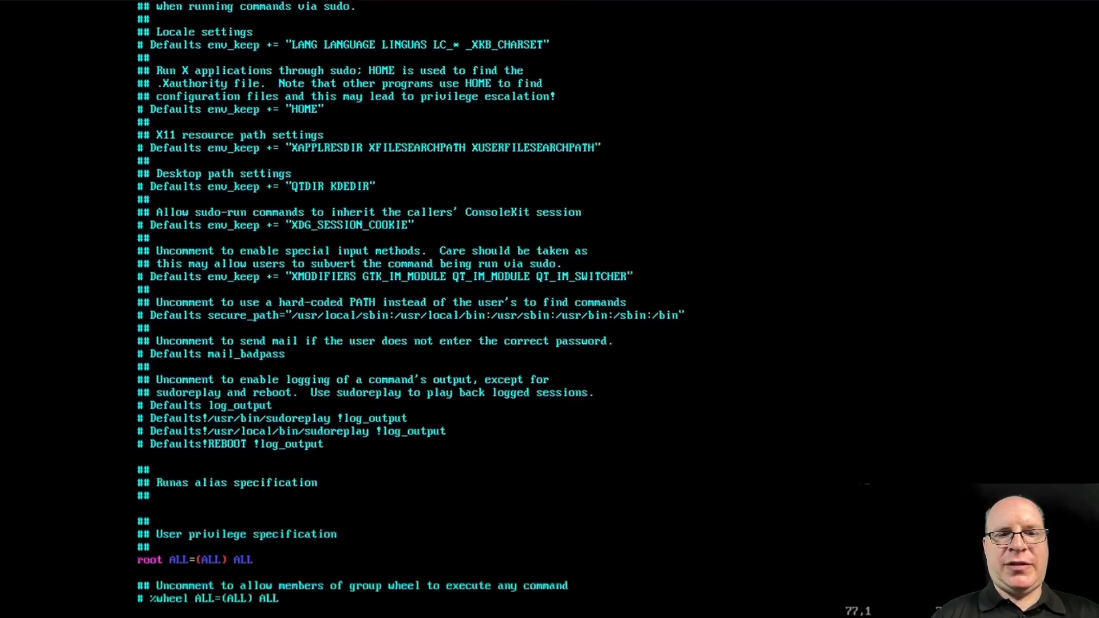
key("Right")
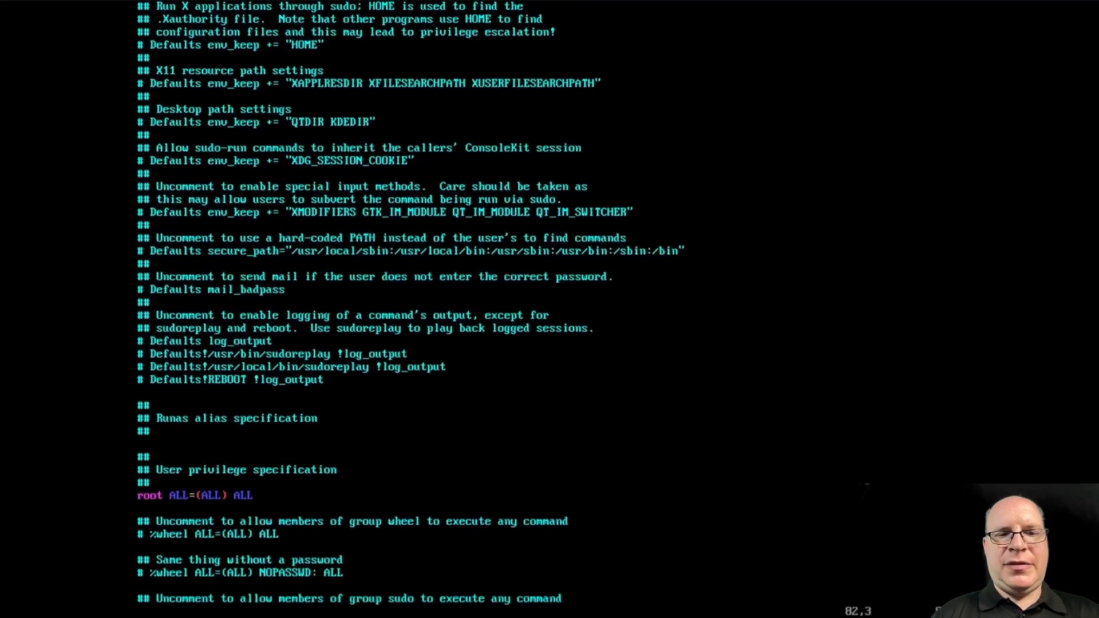
key("Left")
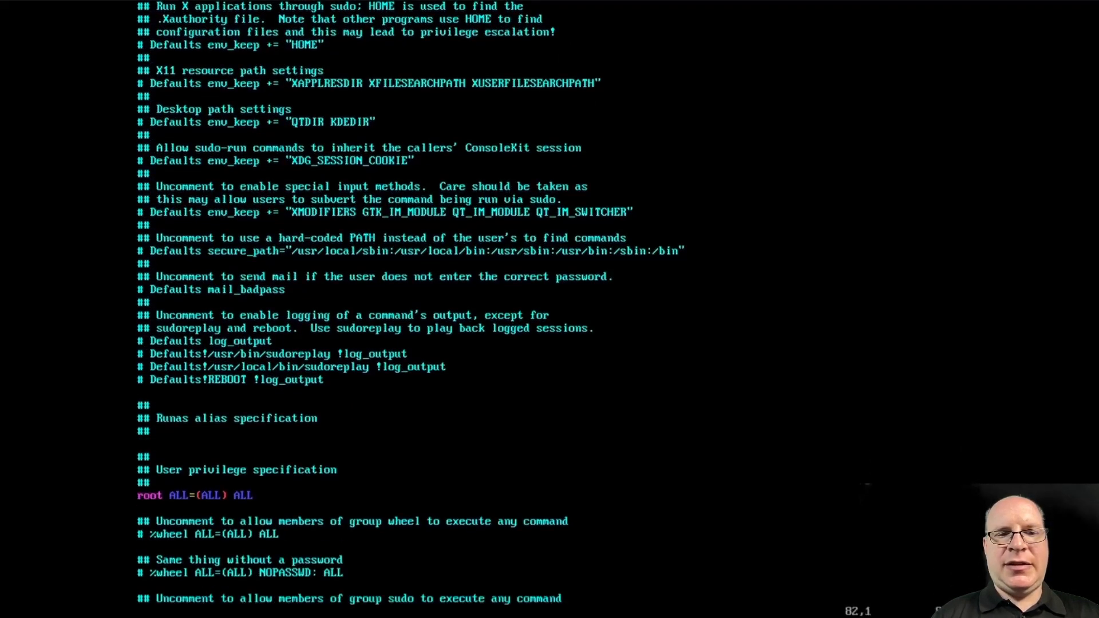
key("x")
key("x")
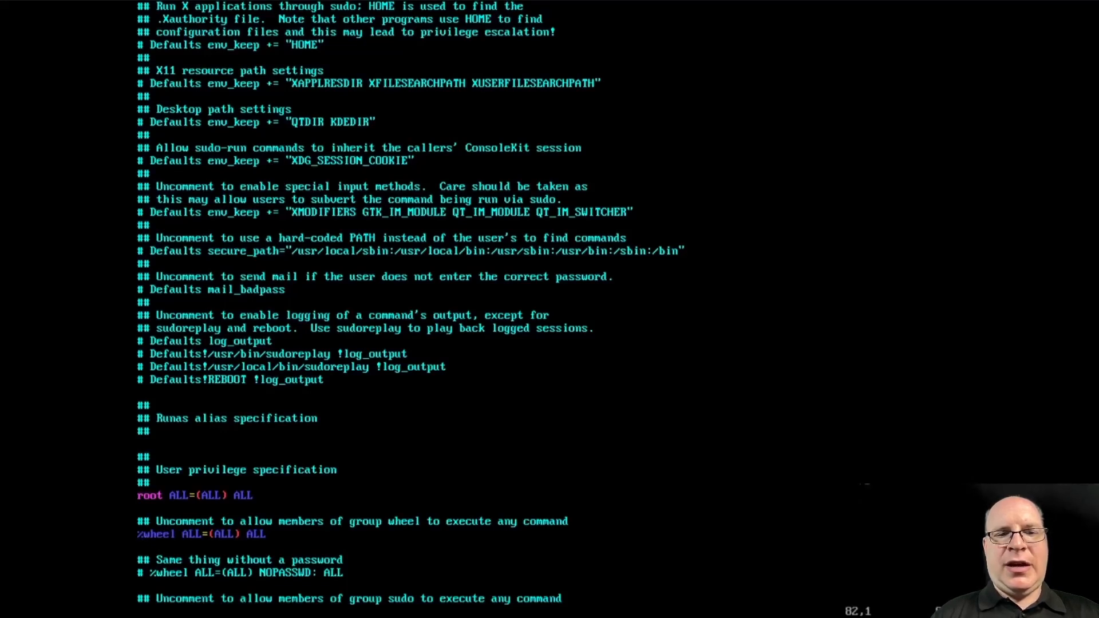
type(":wq")
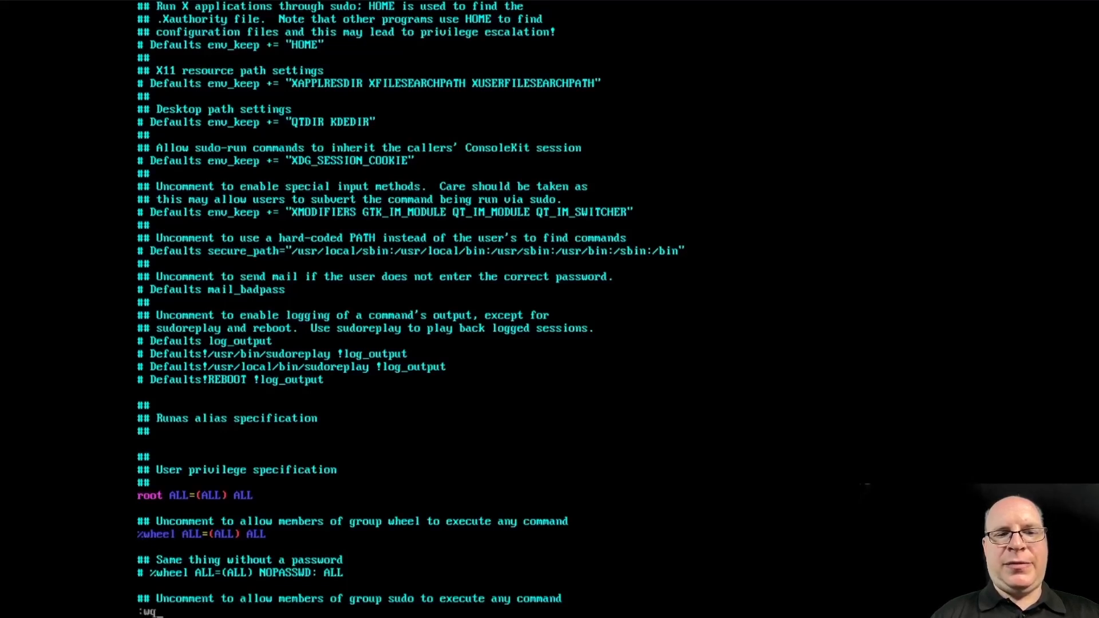
key("Return")
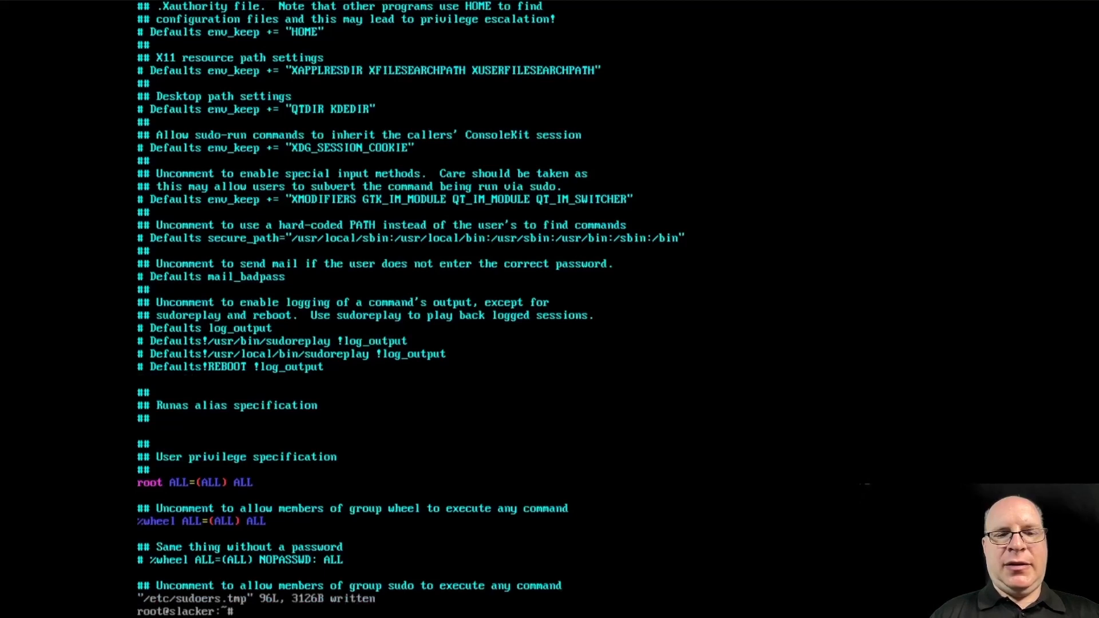
type("logout")
key("Return")
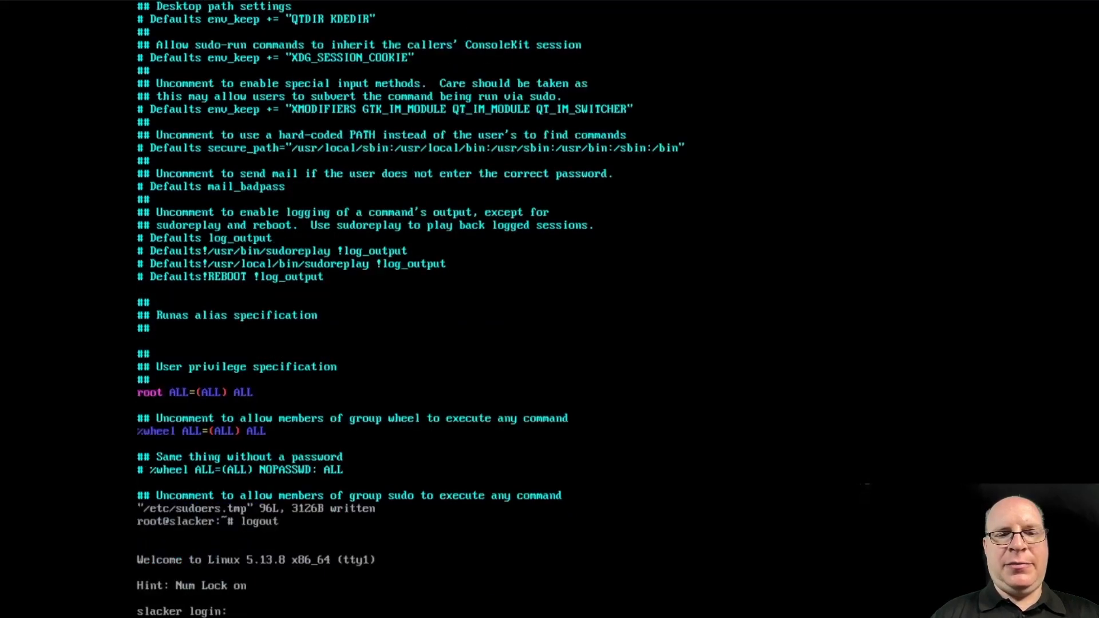
Log in as the new regular user with its password and clear the console
type("steve")
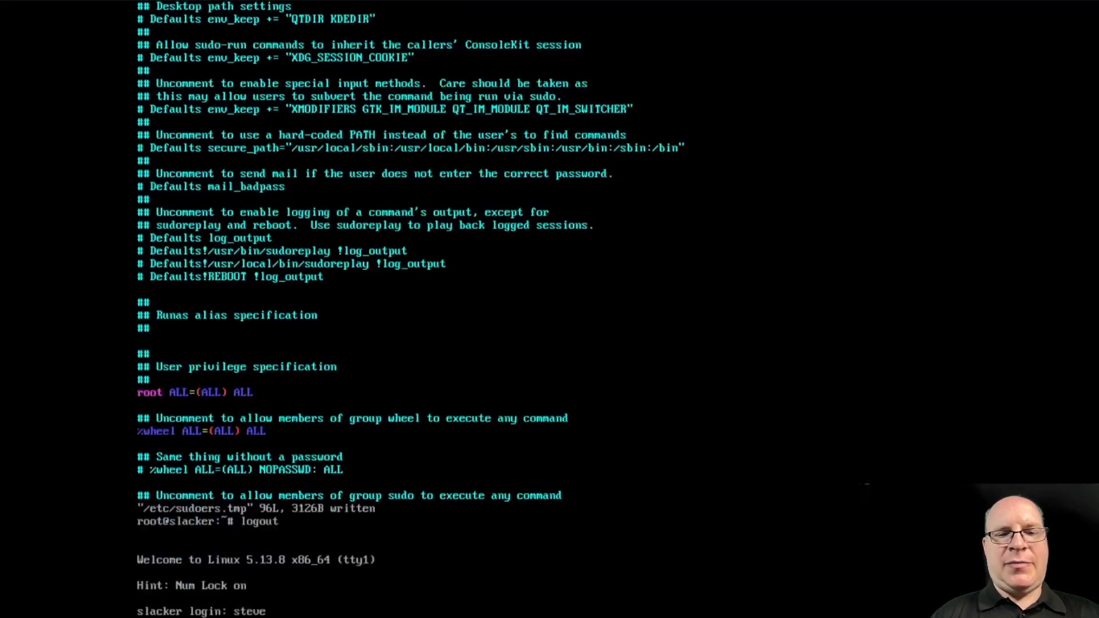
key("Return")
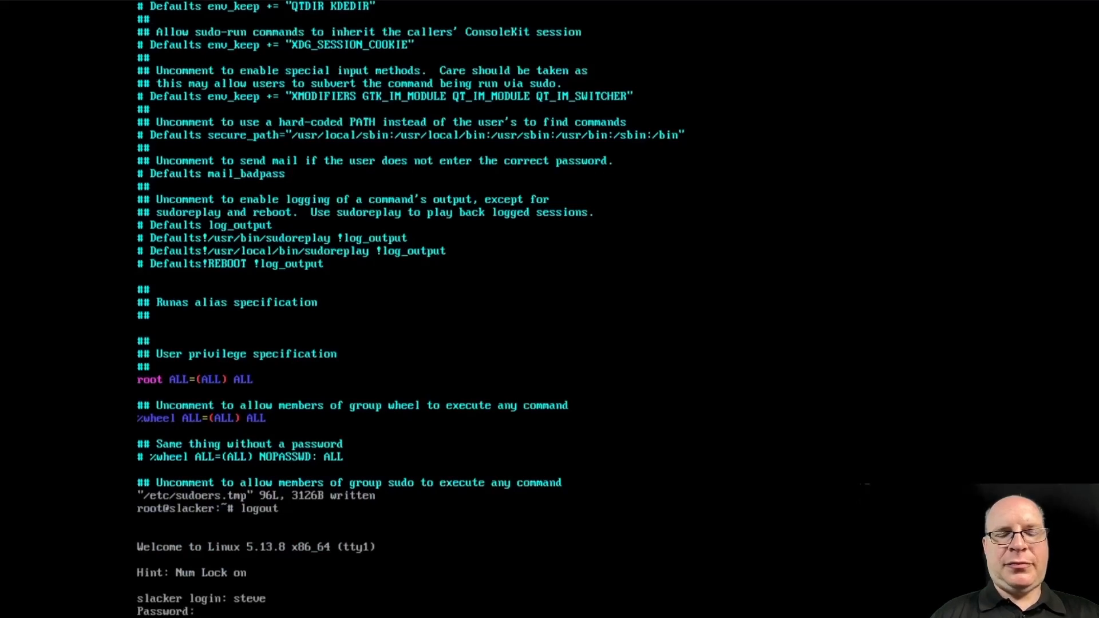
key("Return")
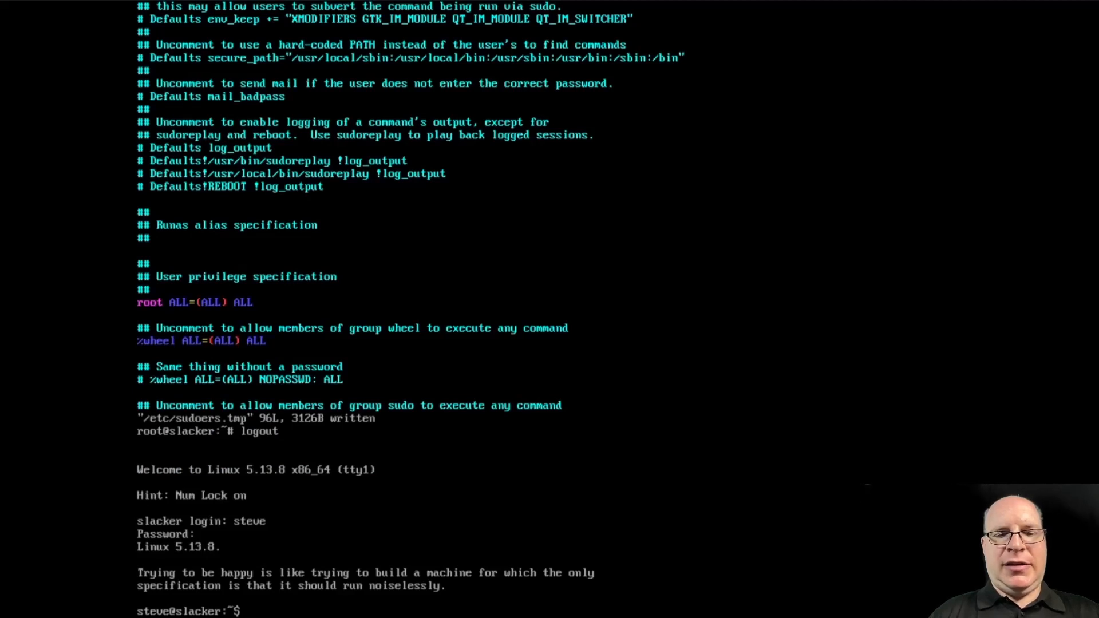
key("ctrl+l")
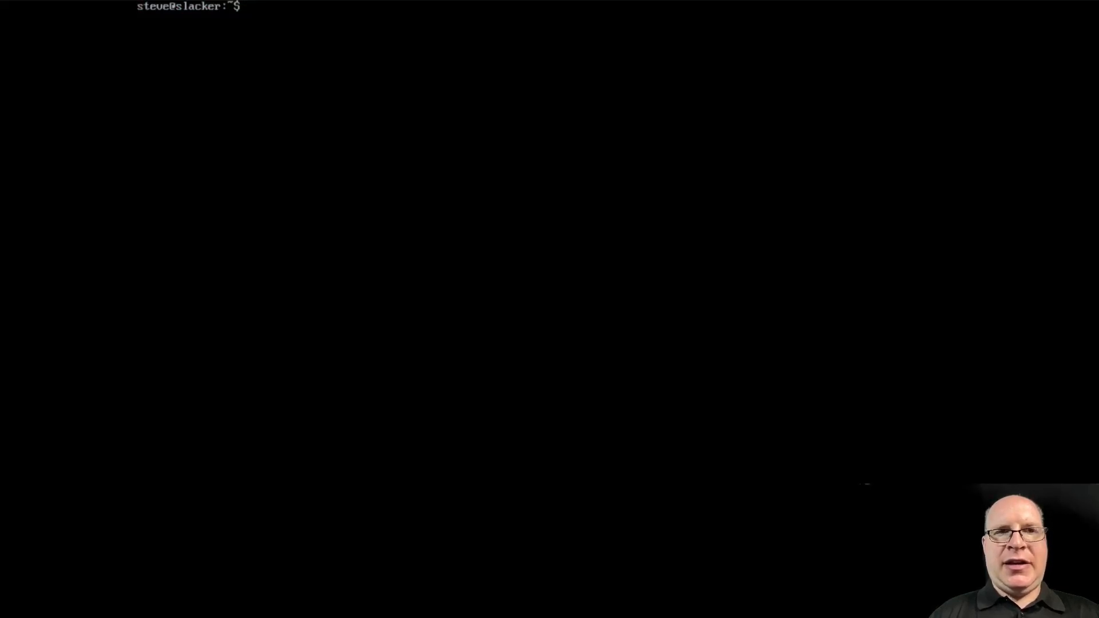
type("/sbin/ifconfig")
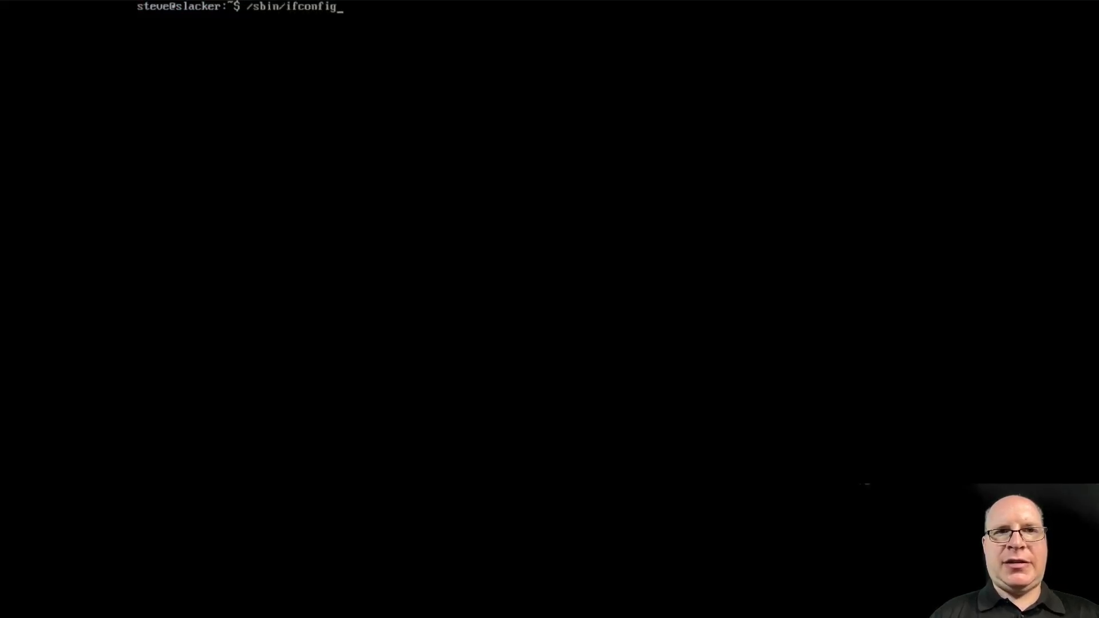
key("Return")
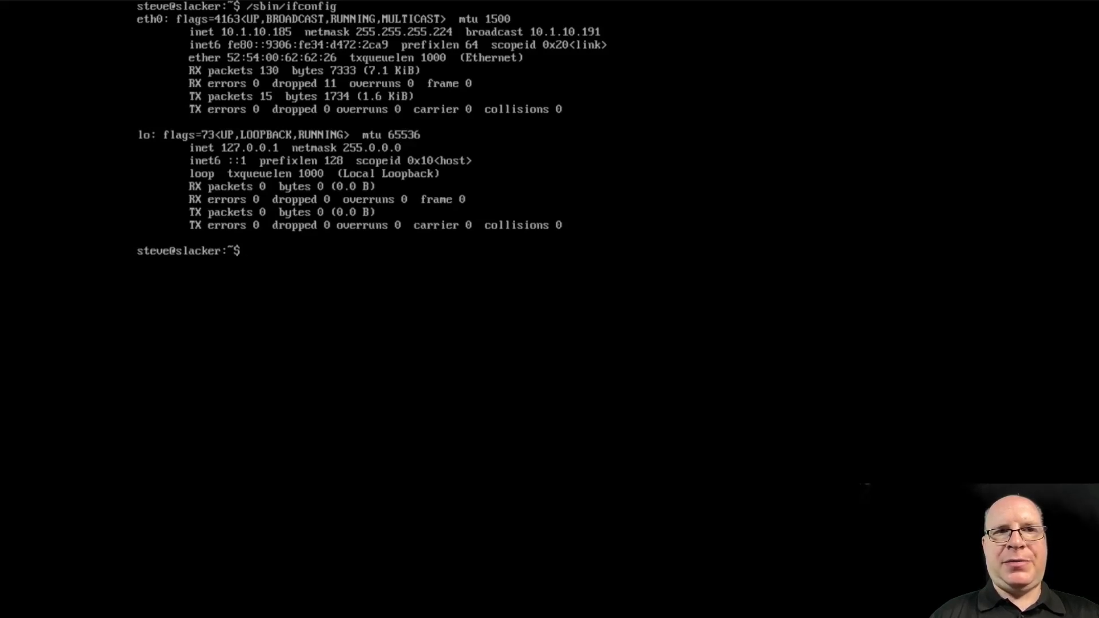
type("/sbin")
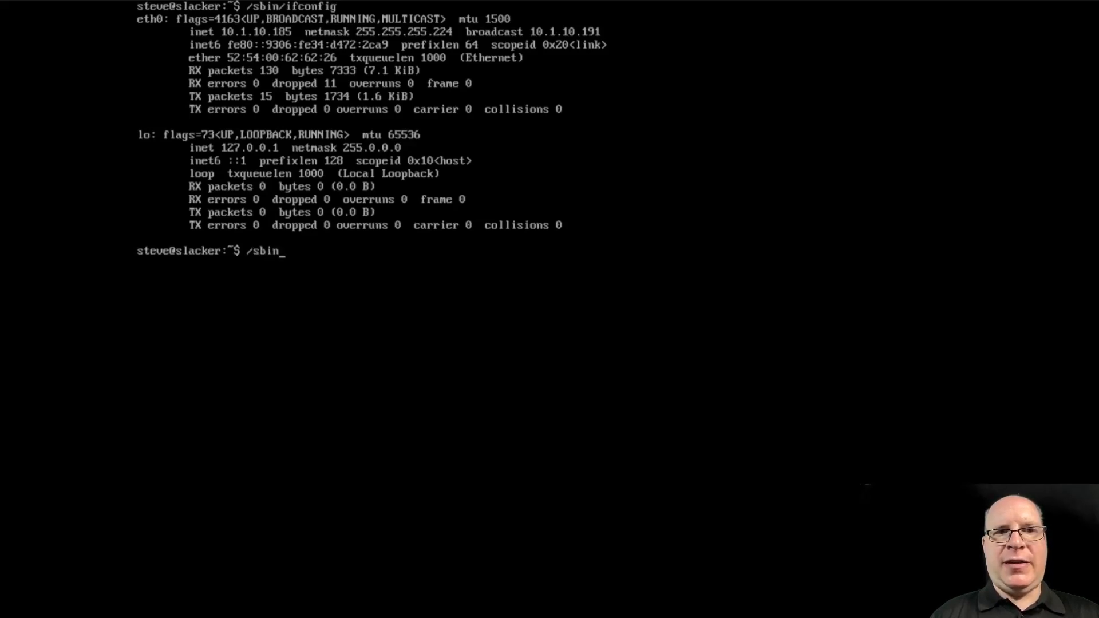
type("/iwconfig")
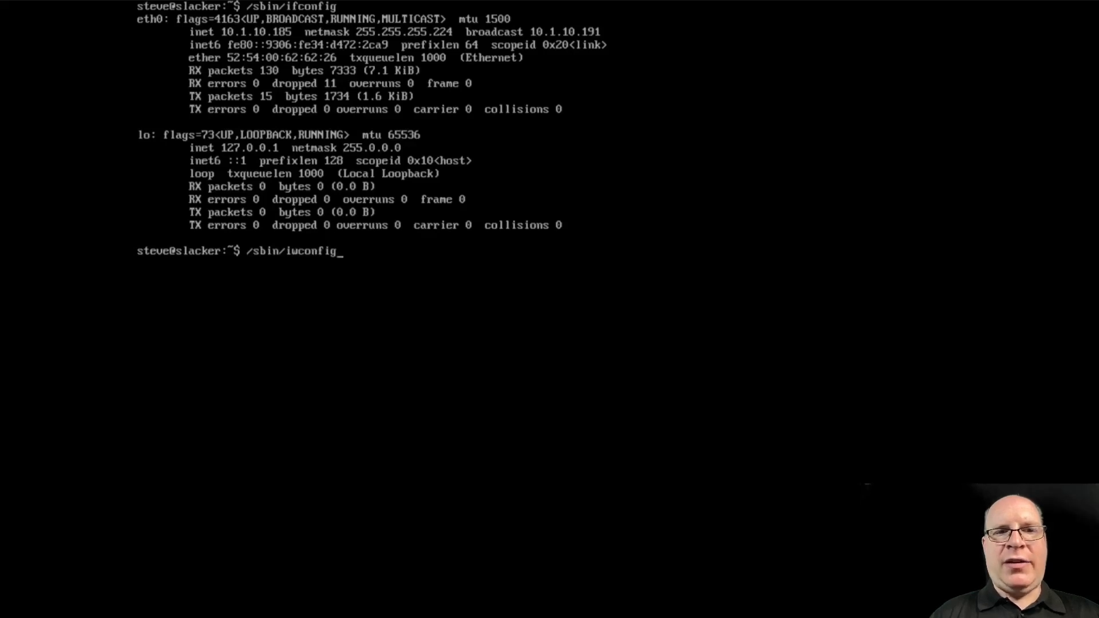
key("Return")
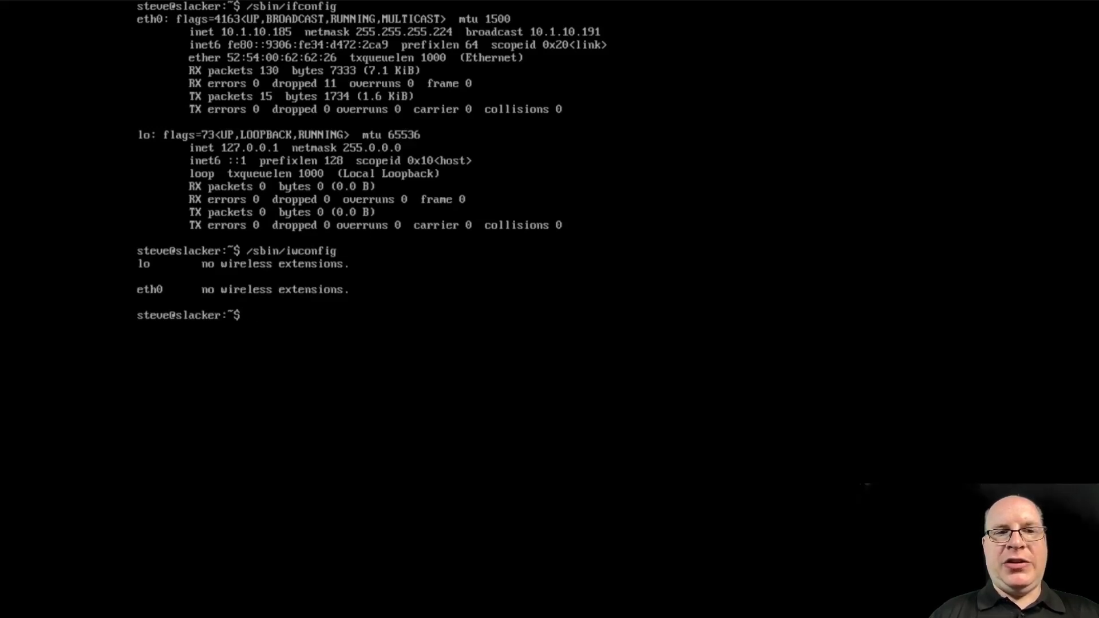
key("ctrl+l")
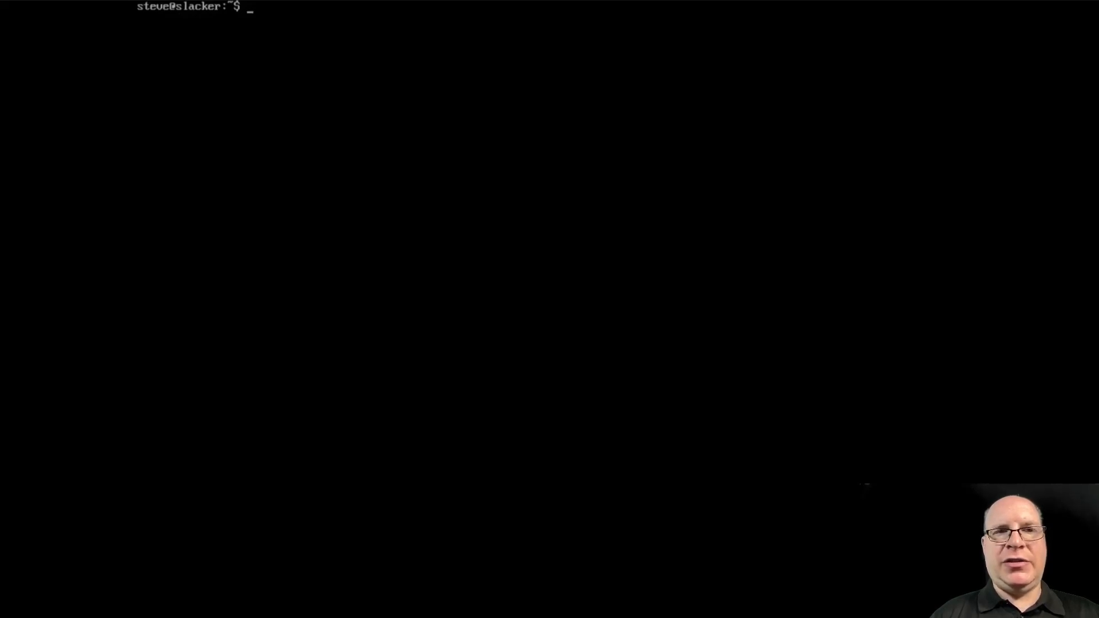
Start a root shell with sudo -s using the user's password, then clear the screen
type("sudo -s")
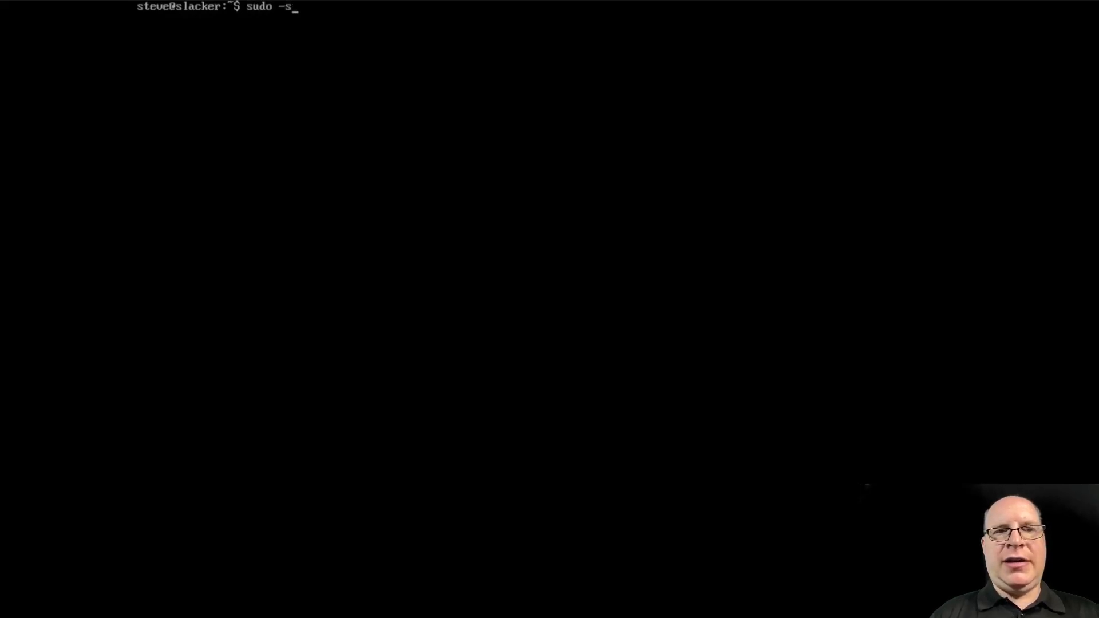
key("Return")
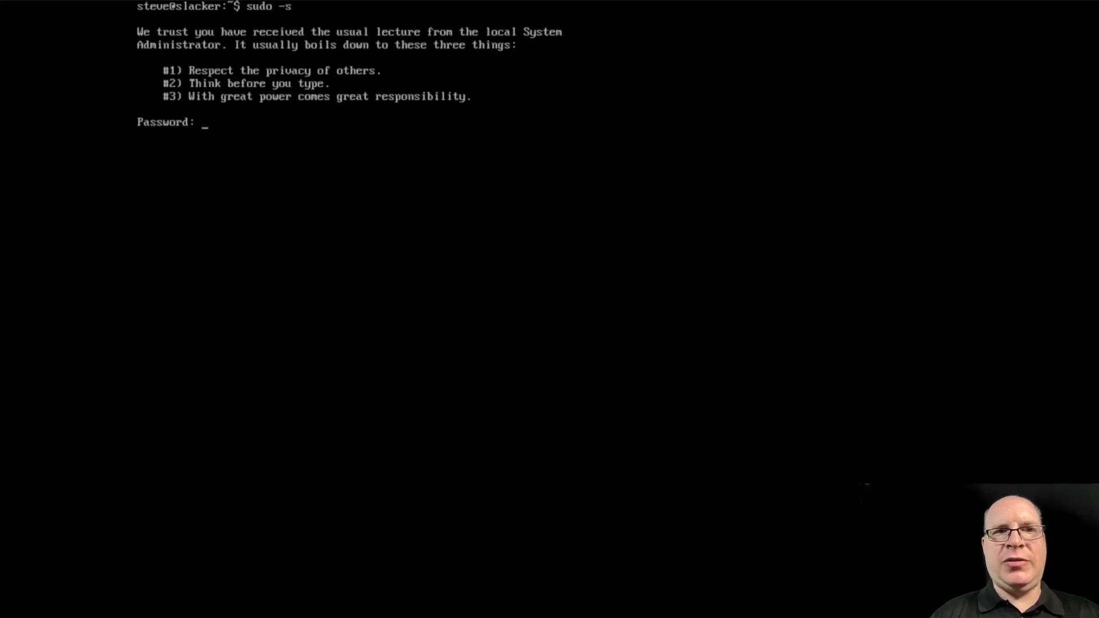
key("Return")
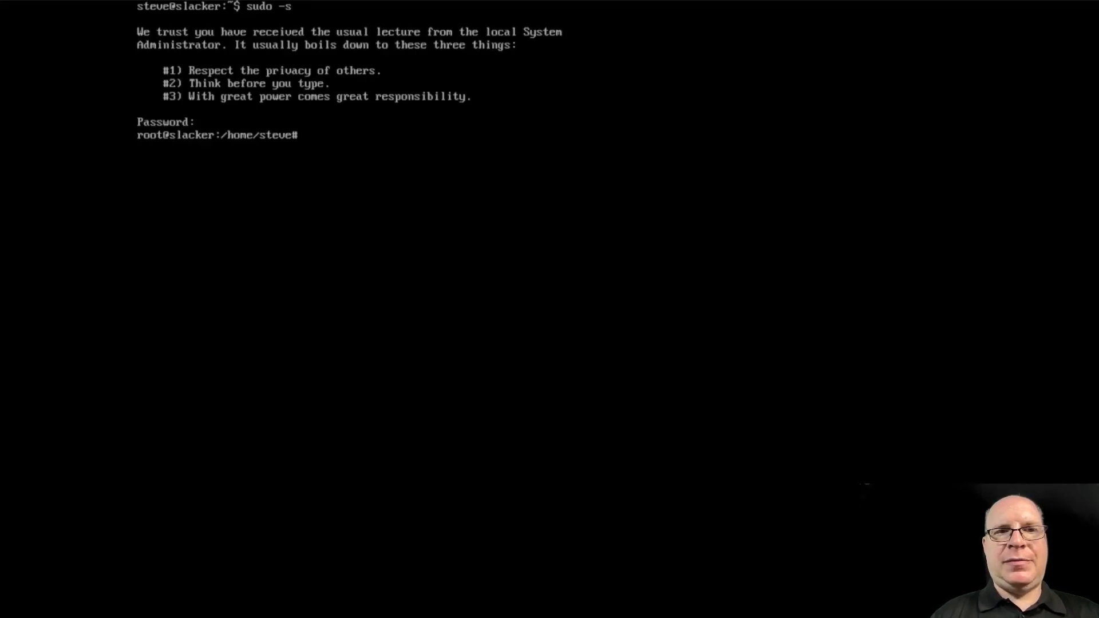
key("ctrl+l")
Change the initdefault runlevel in /etc/inittab from 3 to 4 with nano and save
type("nano")
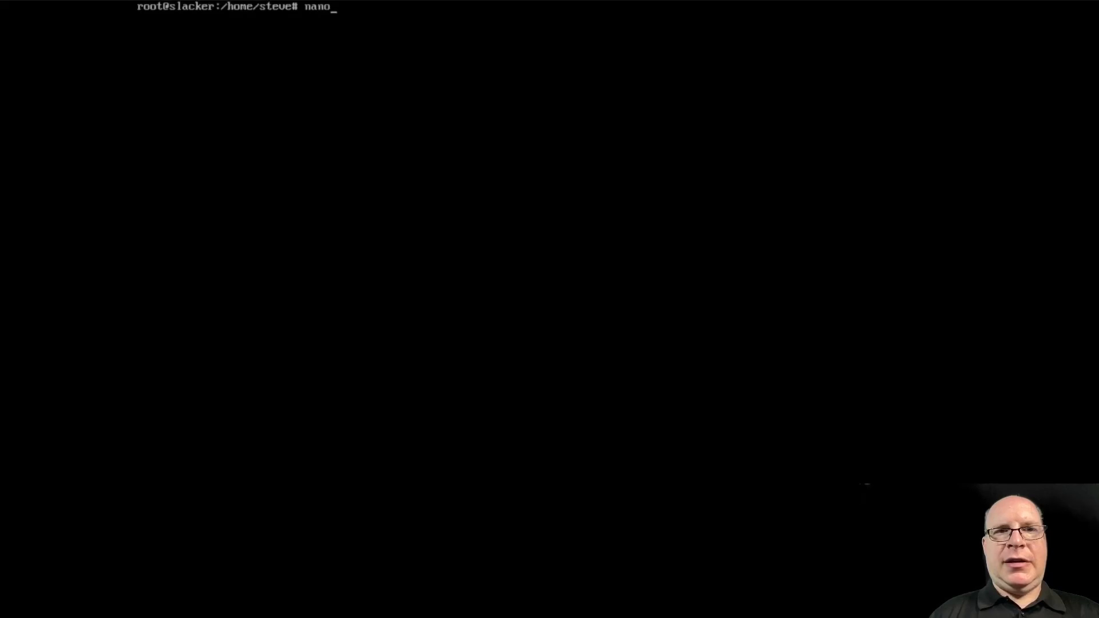
type(" /etc/ini")
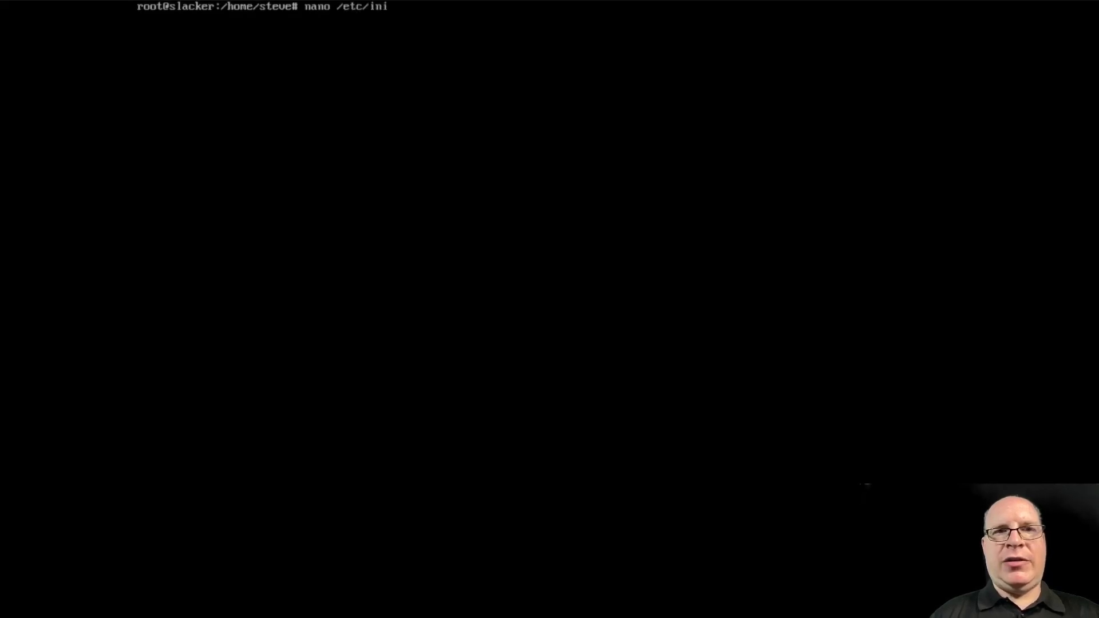
type("ttab")
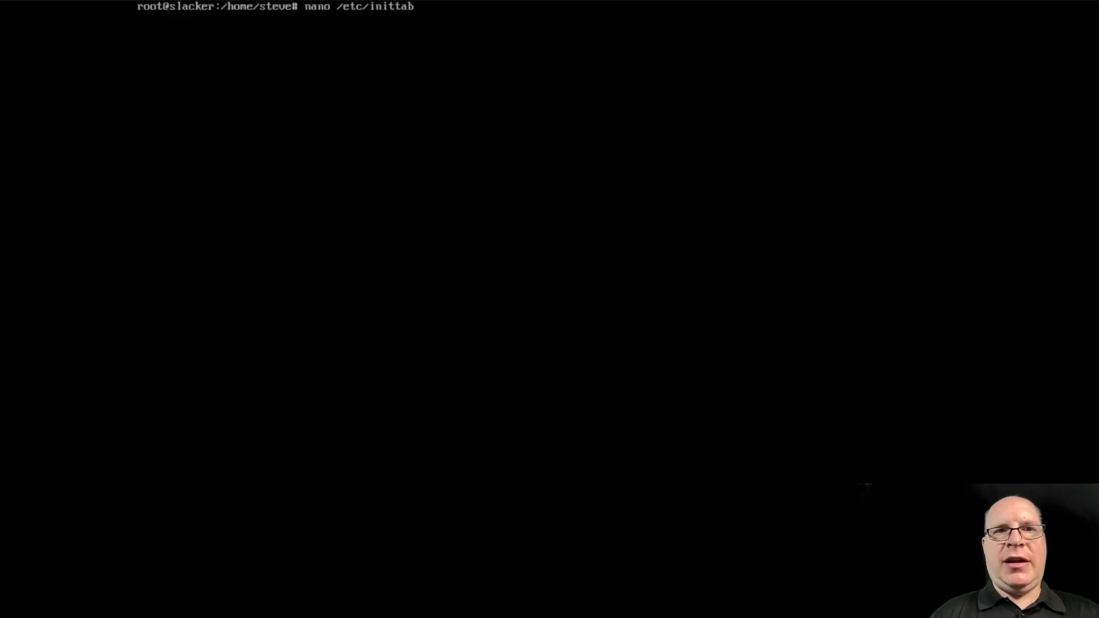
key("Return")
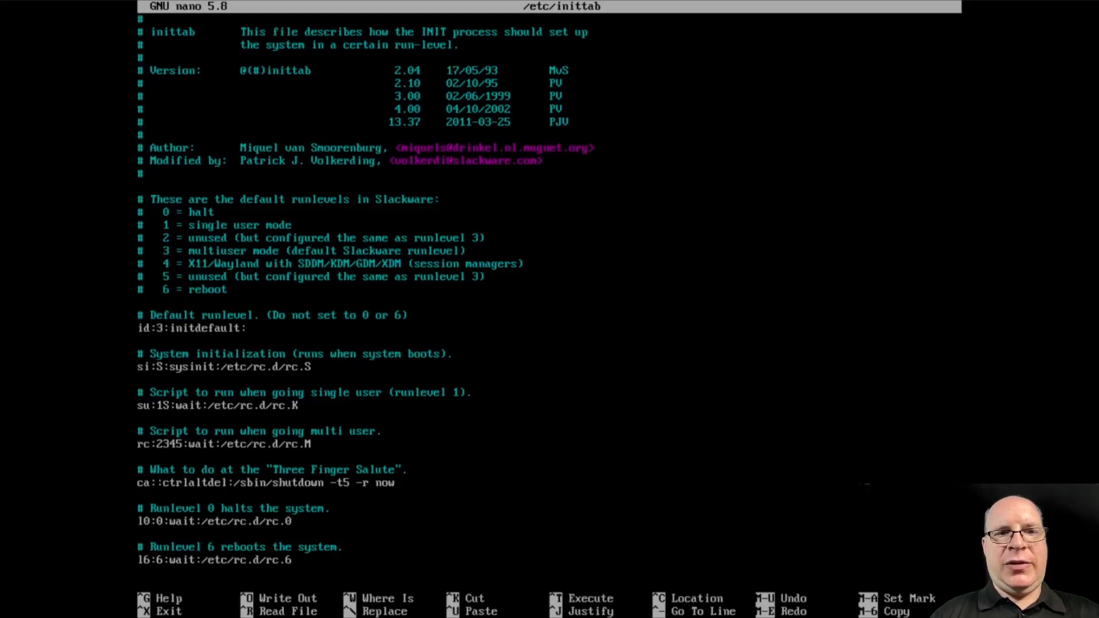
key("Right")
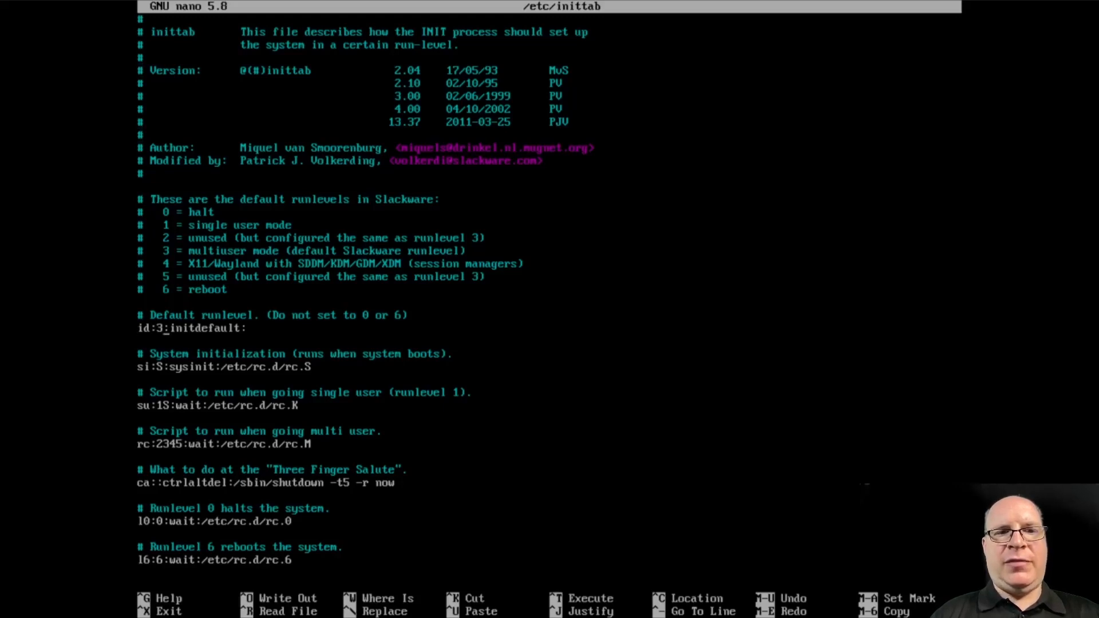
key("Delete")
type("4")
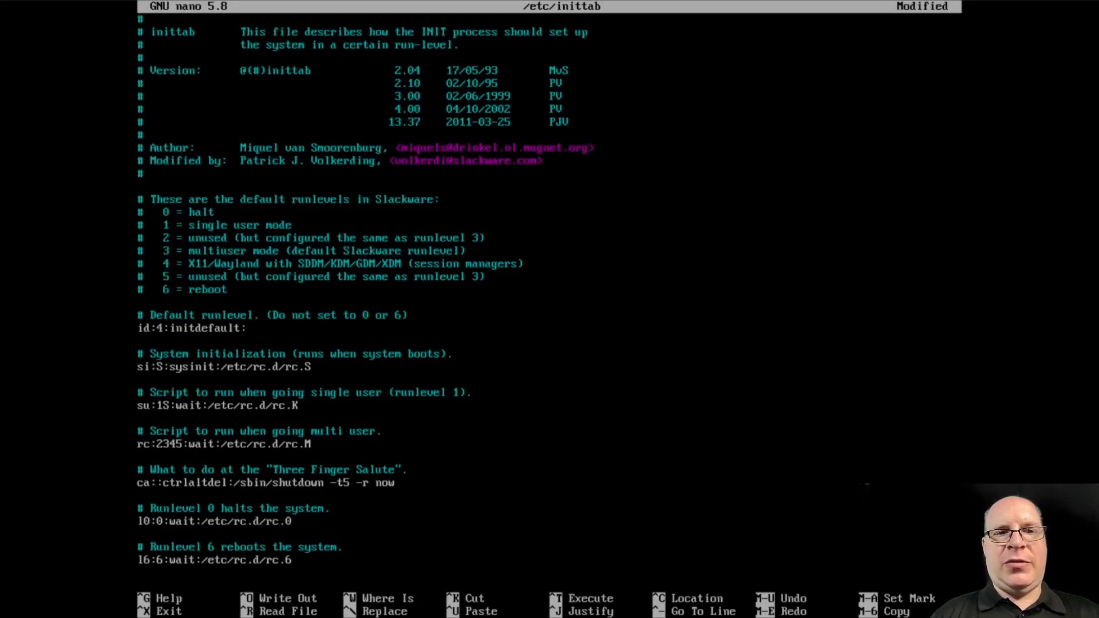
key("ctrl+x")
key("y")
key("Return")
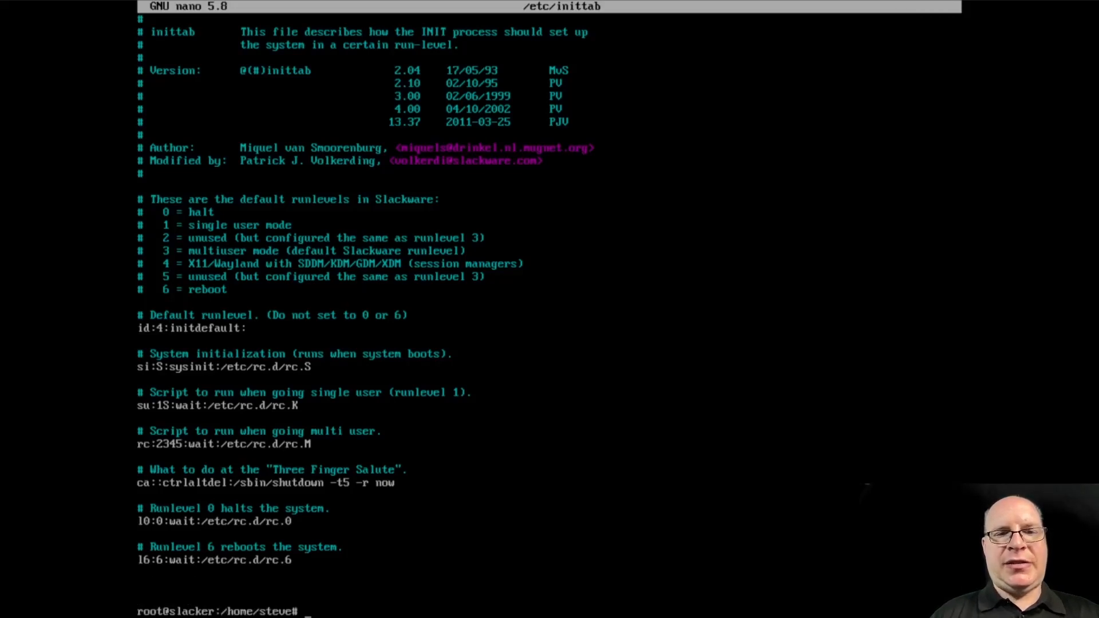
Reboot with /sbin/reboot and boot the Linux entry from the LILO menu
type("/sbin/reb")
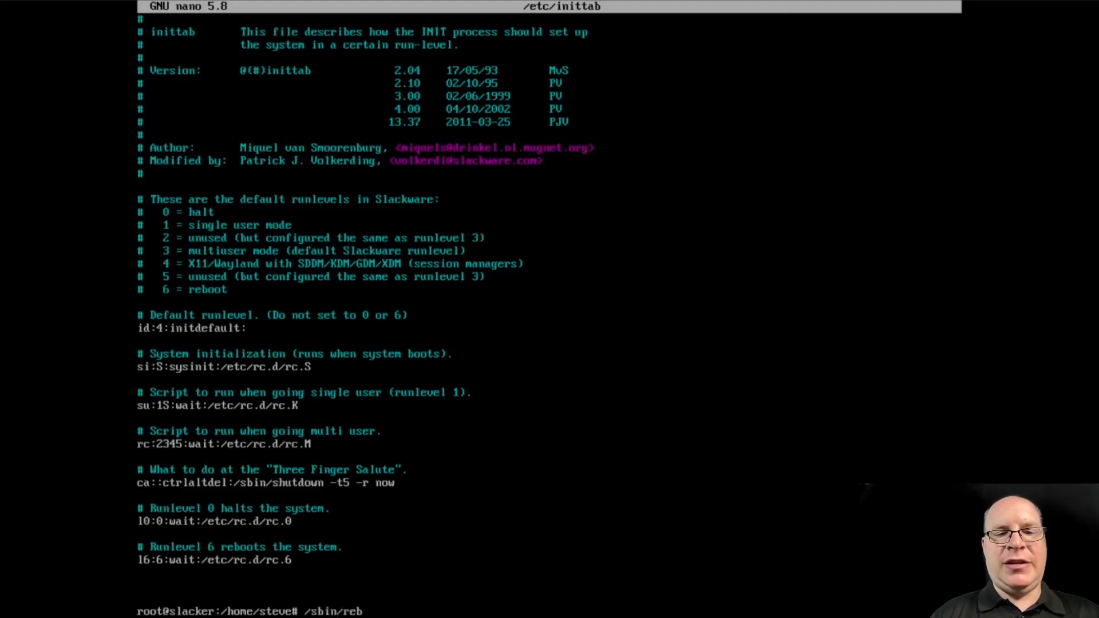
type("oot")
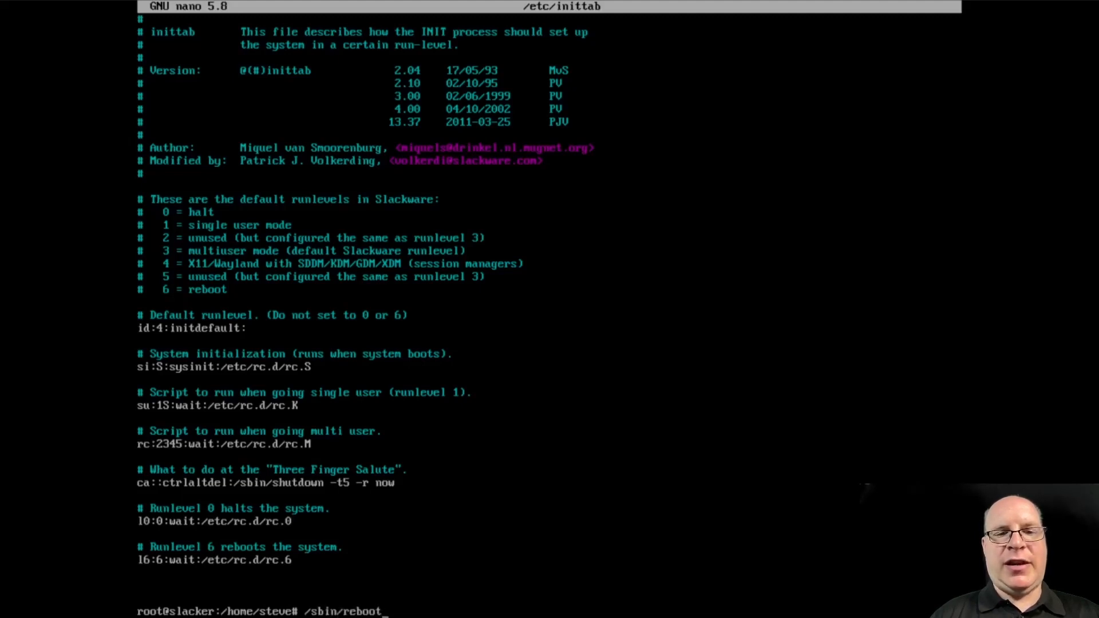
key("Return")
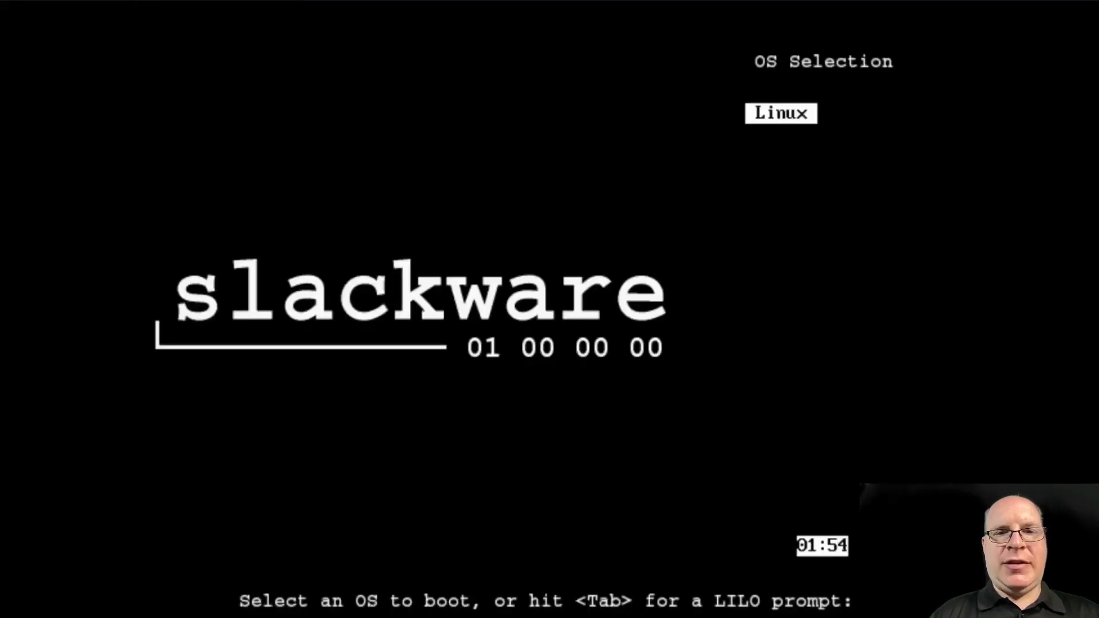
key("Return")
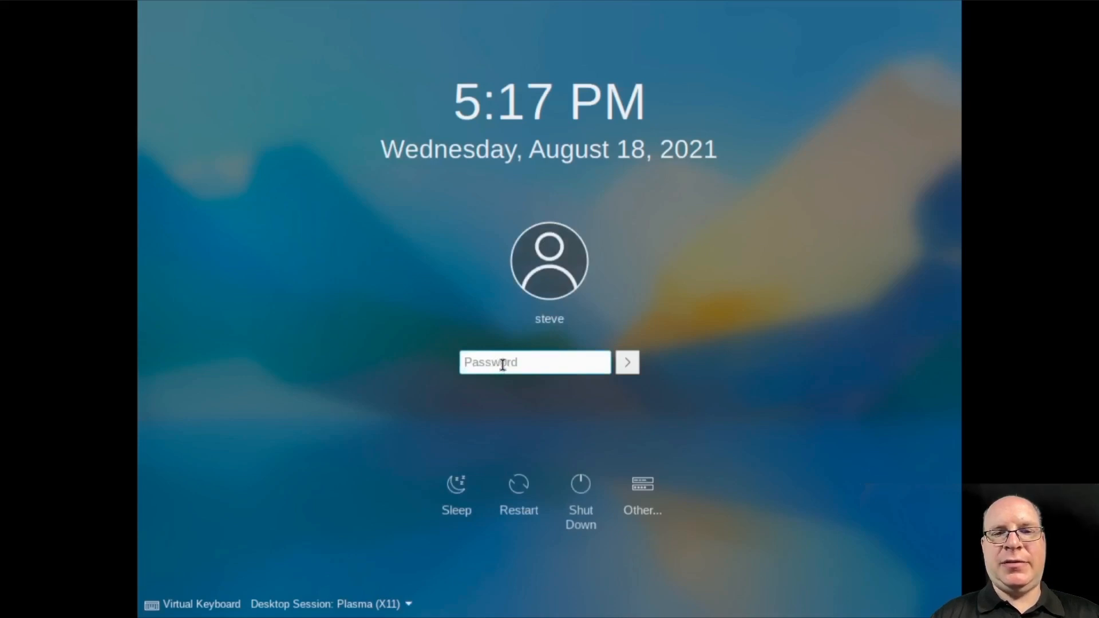
Choose the Plasma (X11) session and log in with the user's password
left_click(409, 604)
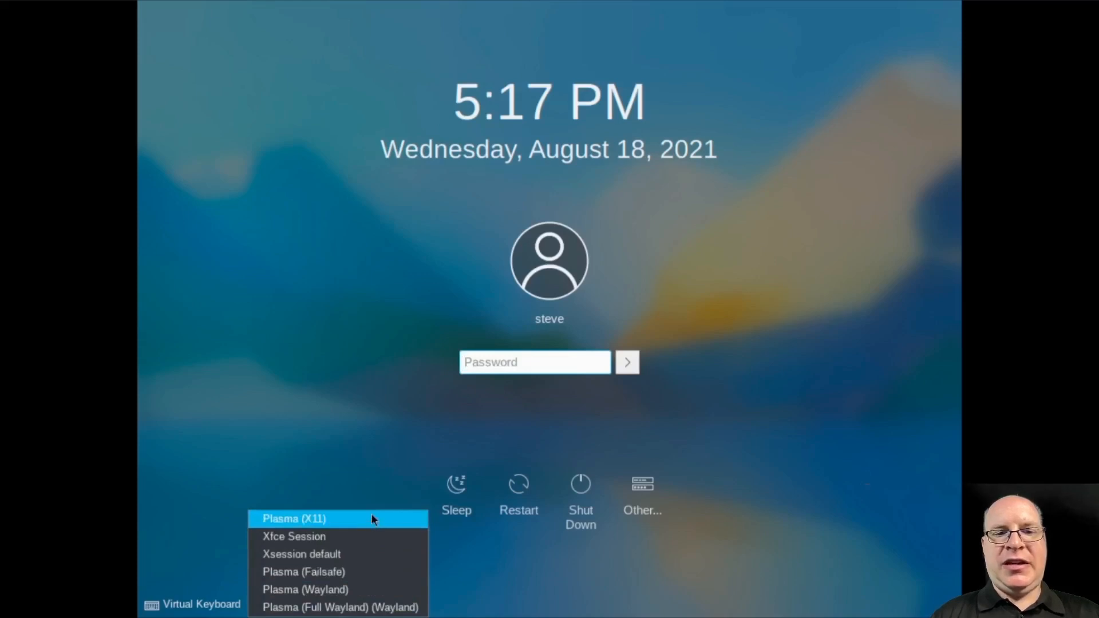
left_click(371, 518)
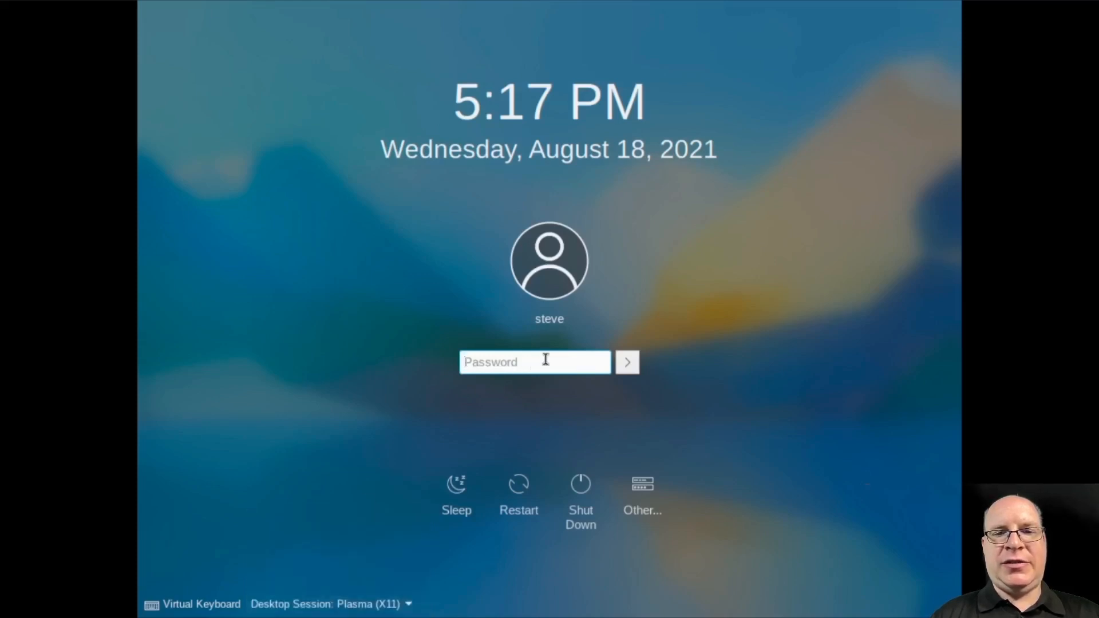
type("•••••••••")
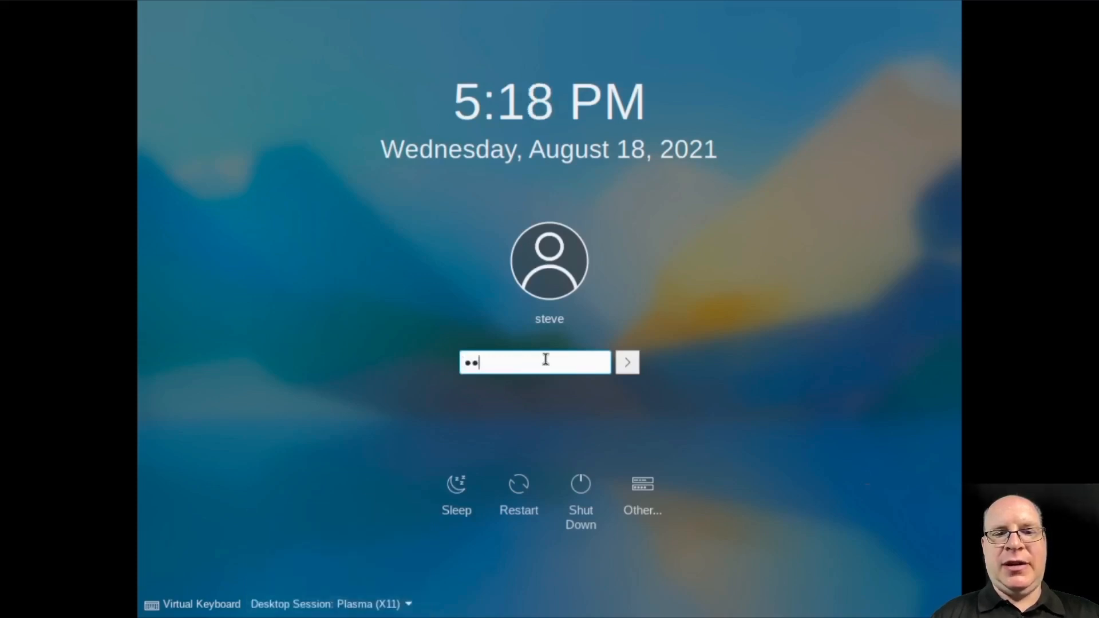
key("Return")
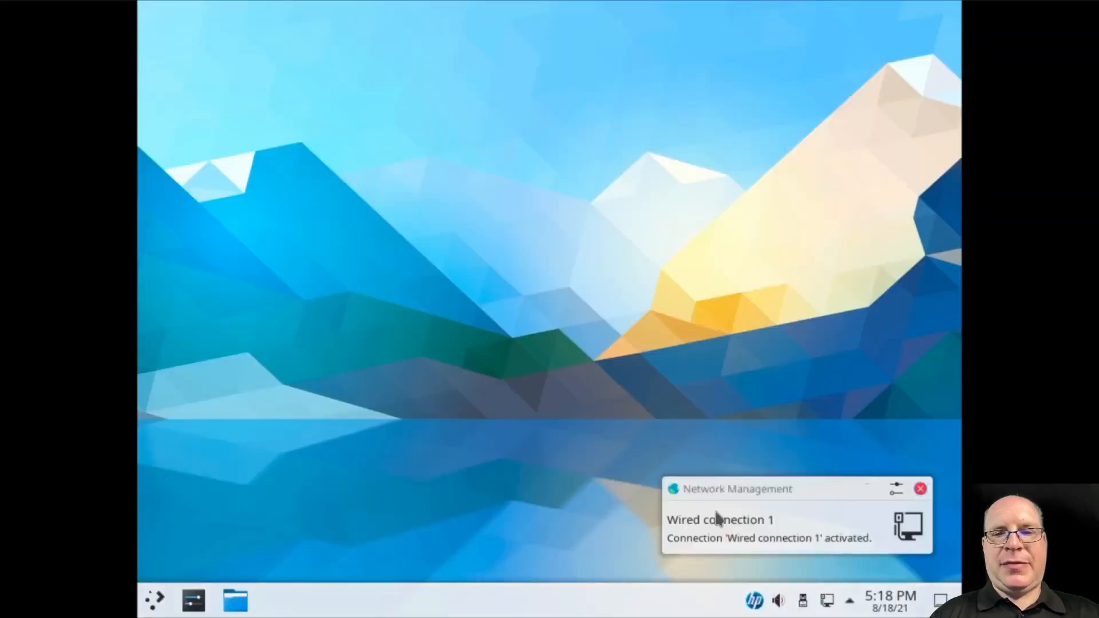
Apply the dark theme in System Settings, confirm Breeze Dark under Appearance, then close settings
left_click(920, 489)
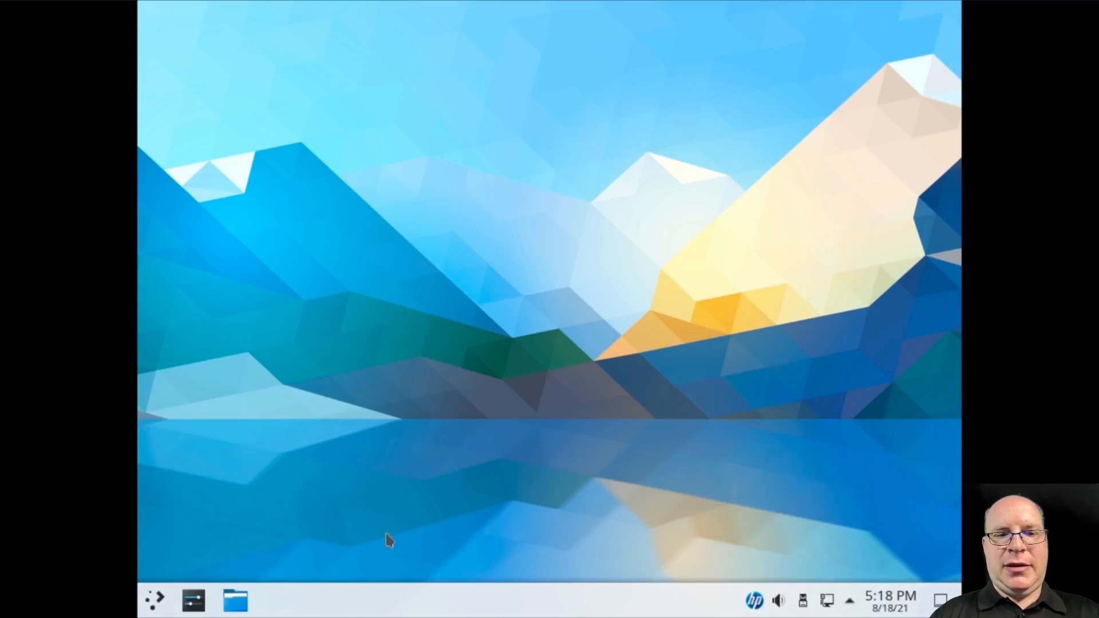
left_click(154, 601)
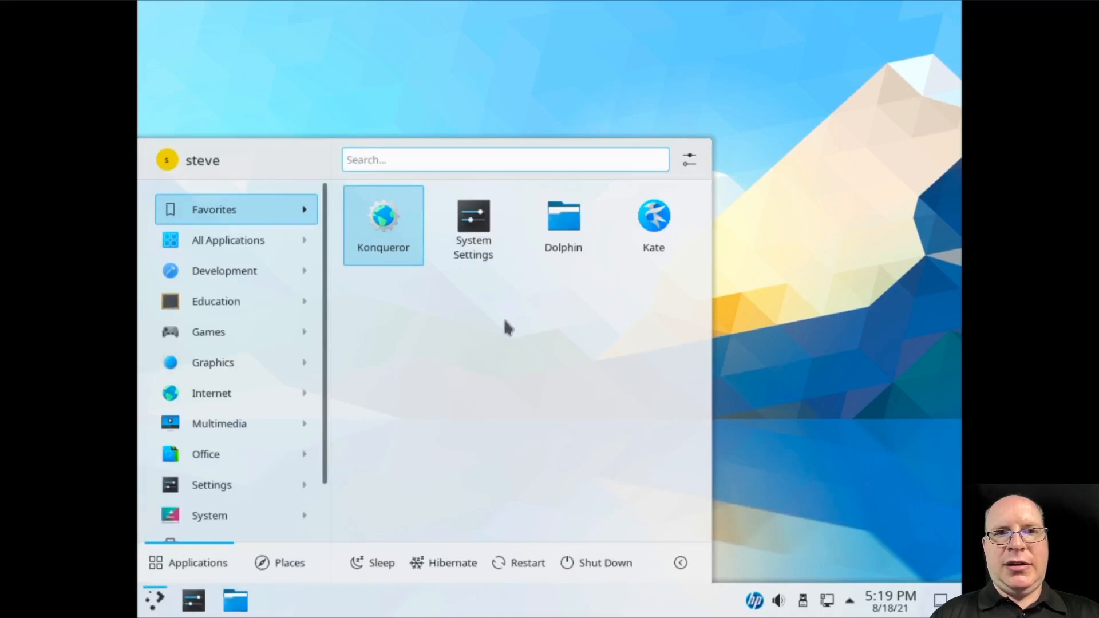
left_click(477, 221)
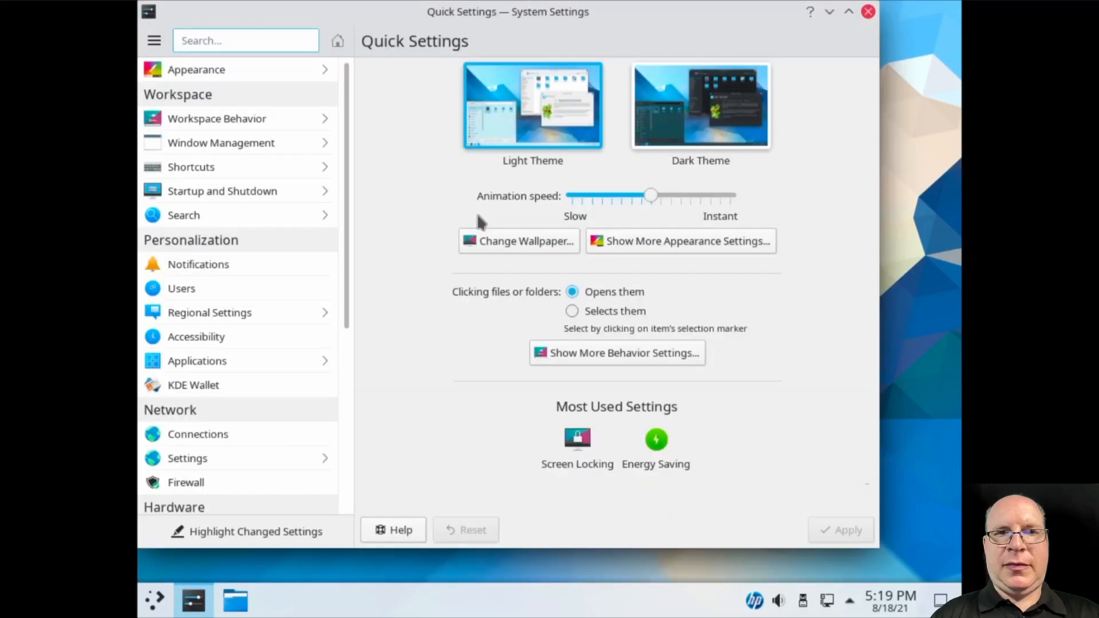
left_click(694, 117)
left_click(694, 116)
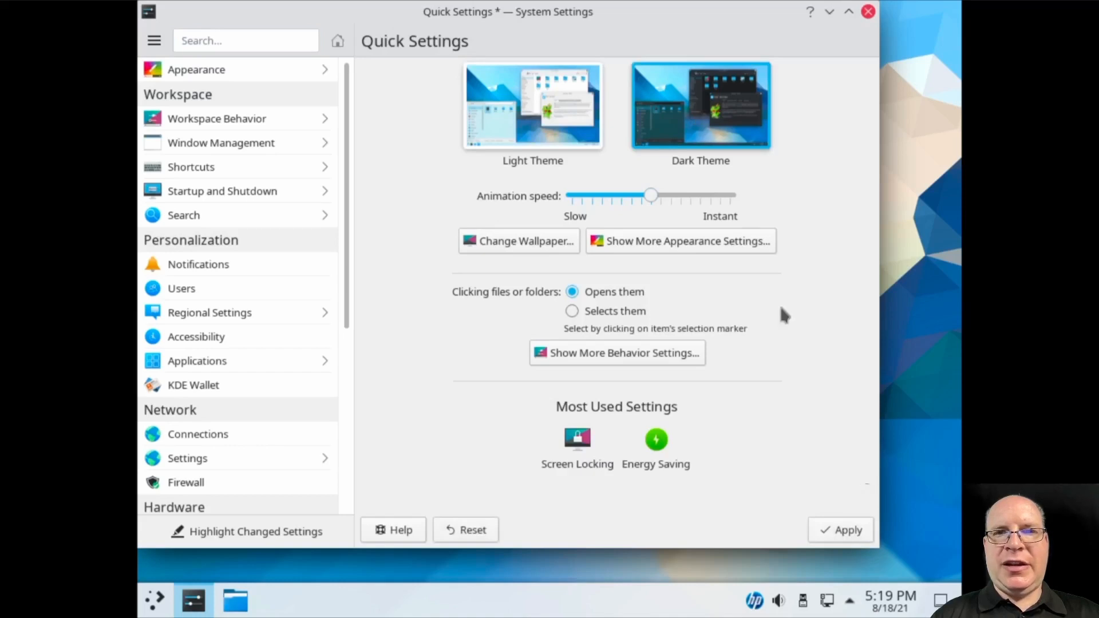
left_click(833, 530)
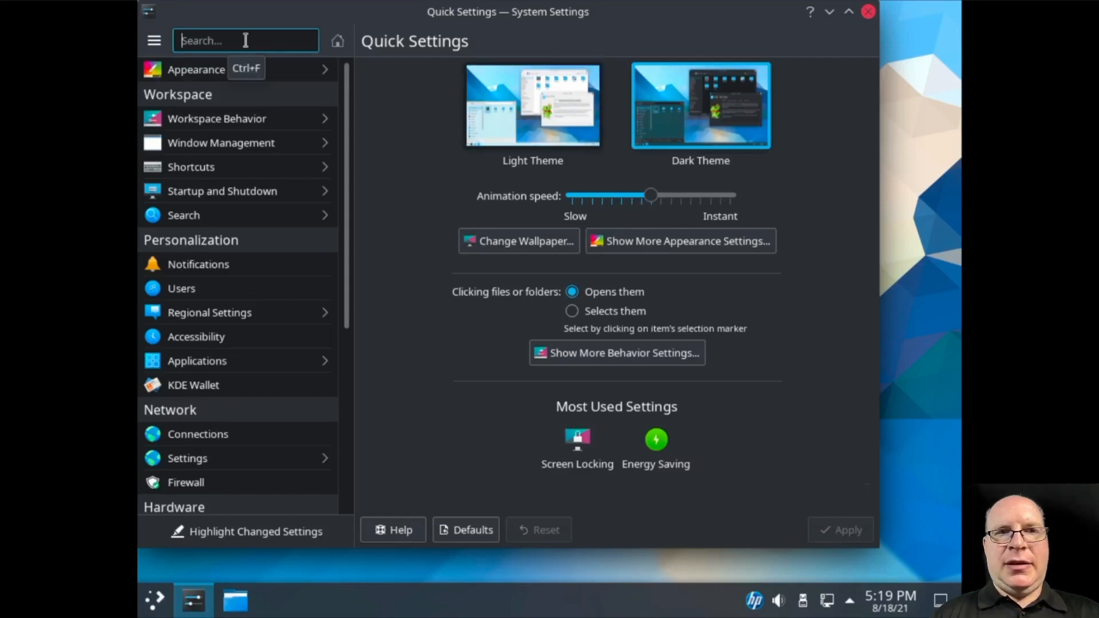
left_click(210, 70)
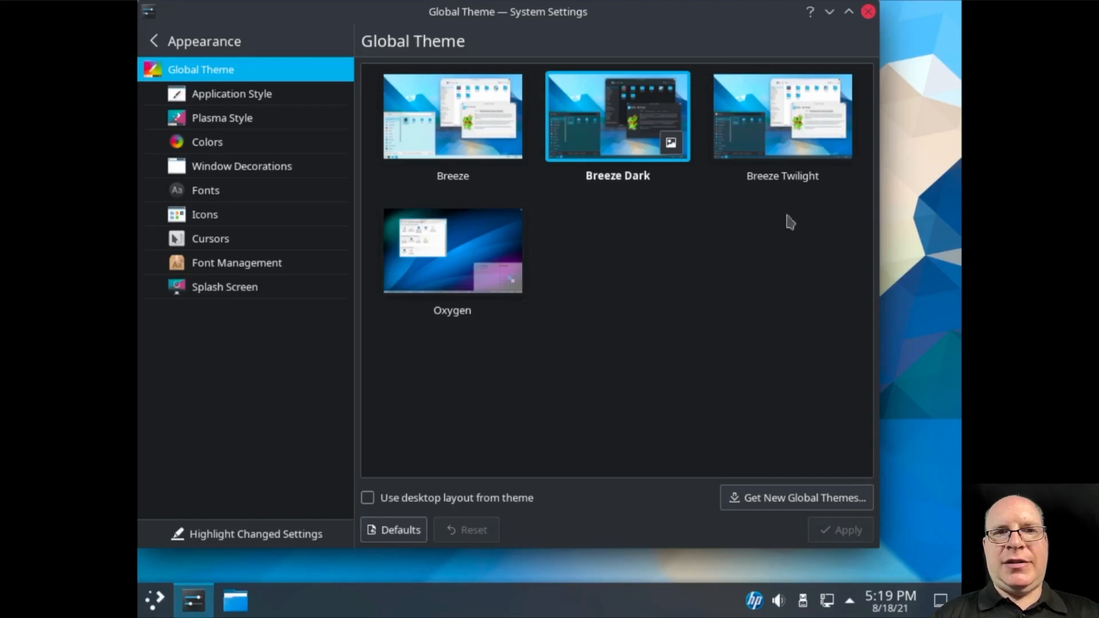
left_click(868, 12)
Set the desktop wallpaper to Elarun and apply it
right_click(327, 73)
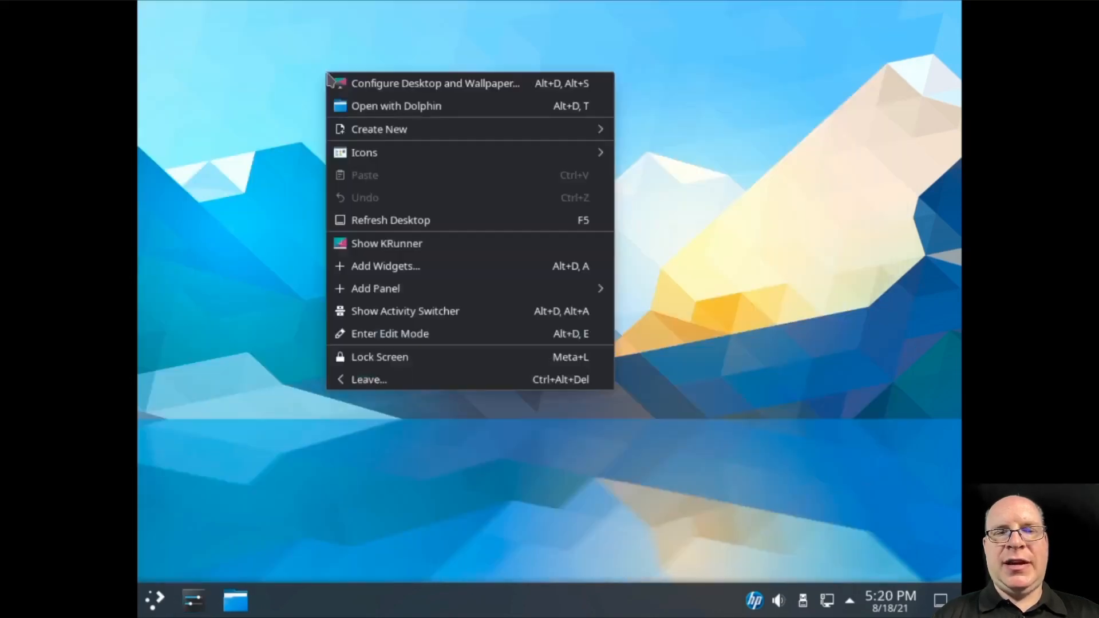
left_click(355, 86)
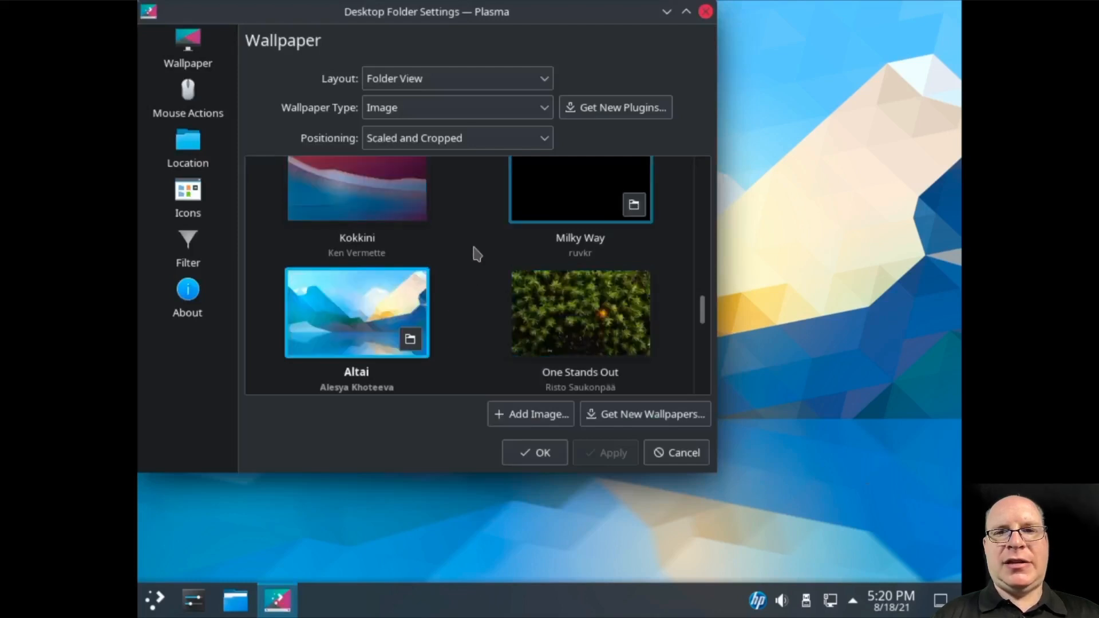
scroll(488, 269, "up", 3)
scroll(487, 262, "up", 5)
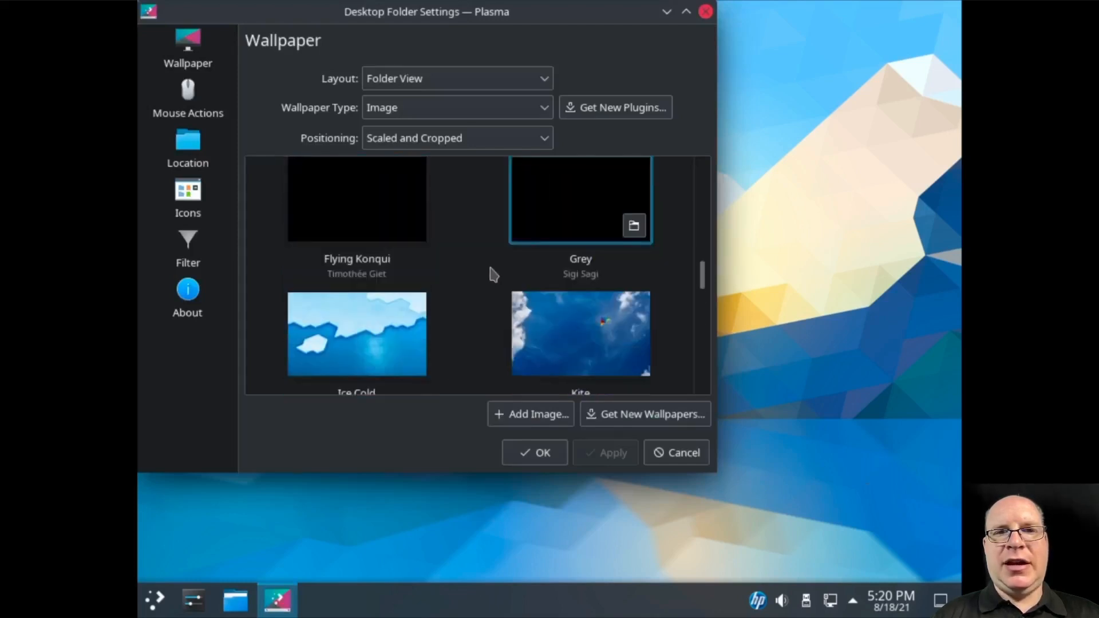
scroll(488, 275, "up", 3)
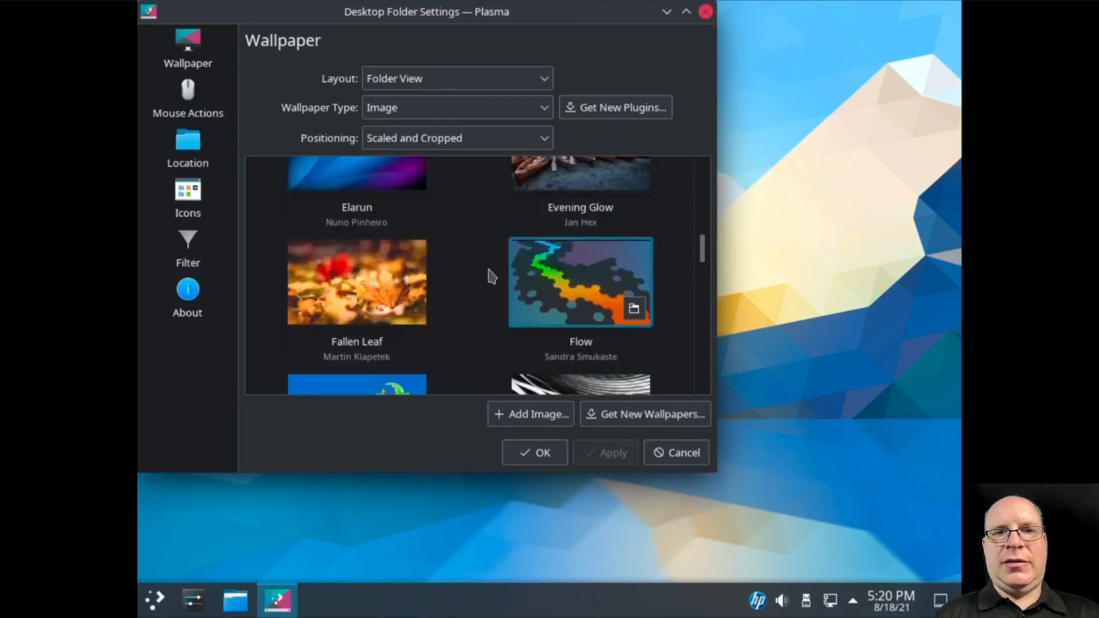
left_click(358, 259)
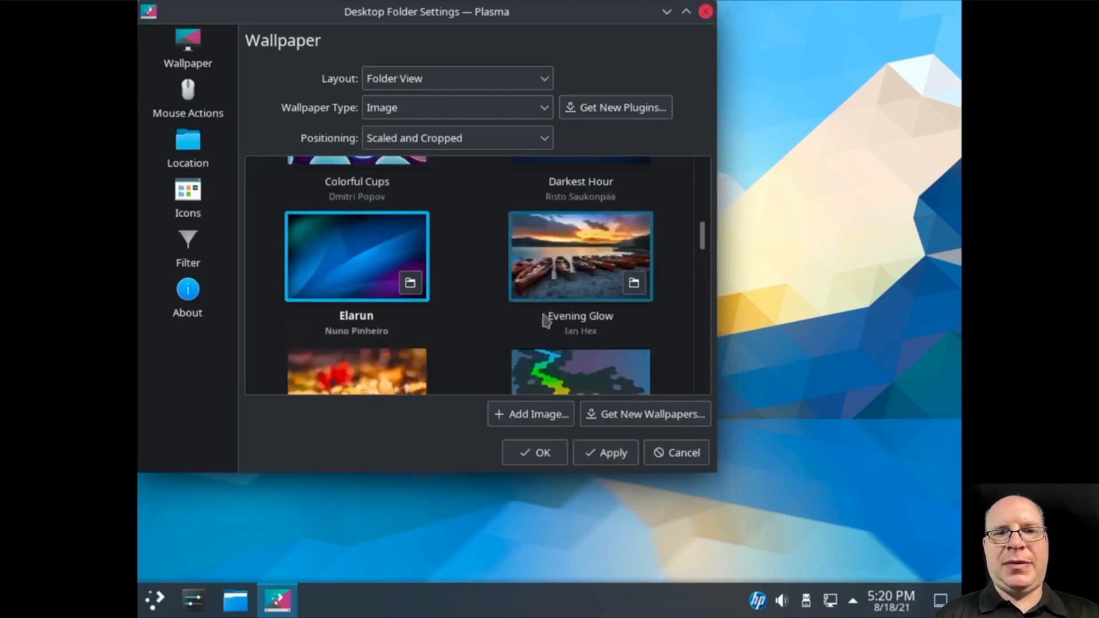
left_click(611, 459)
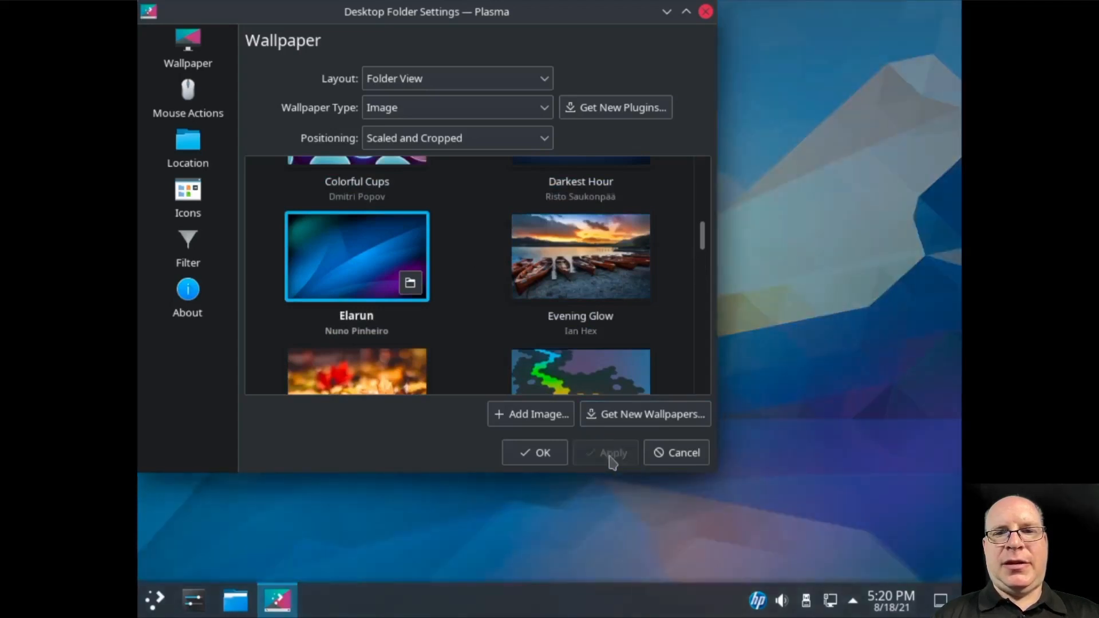
left_click(535, 453)
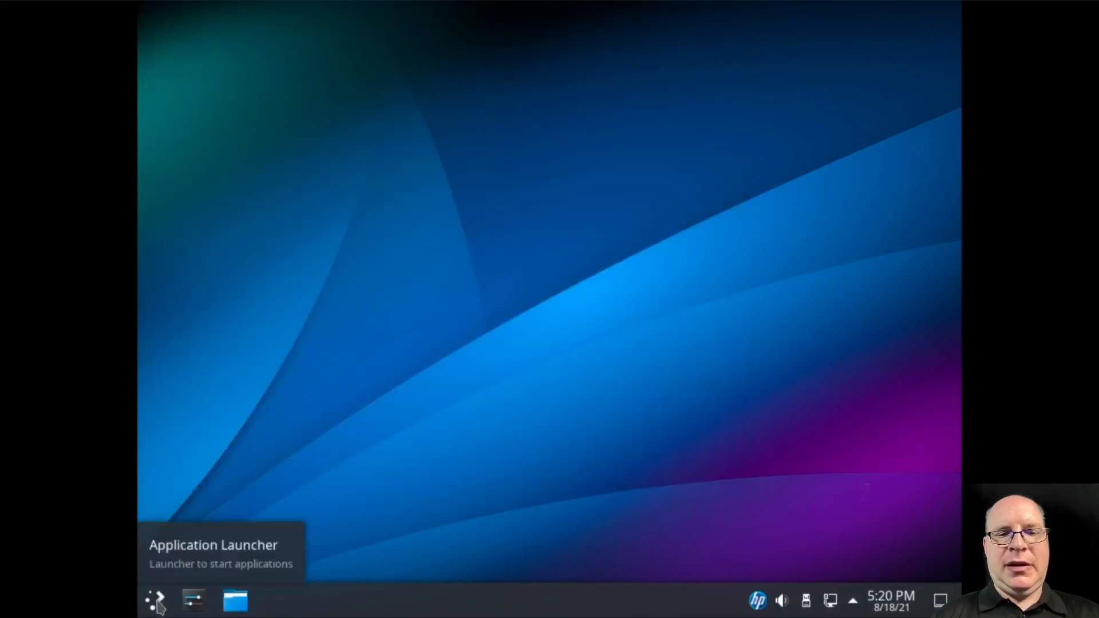
Search the launcher for 'system' and open System Information
left_click(157, 602)
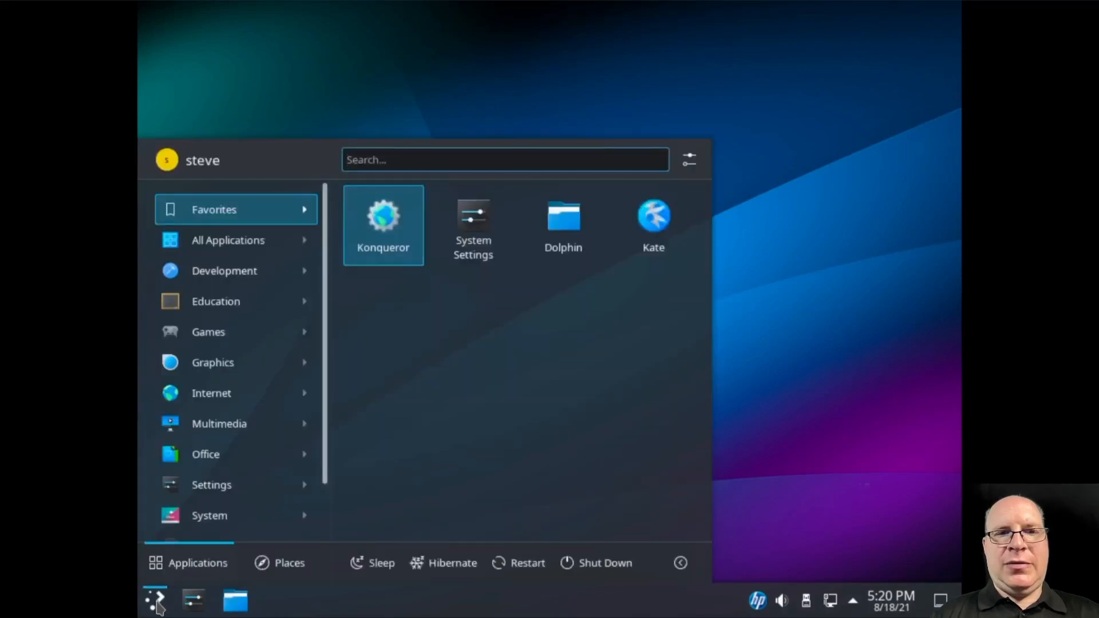
type("system")
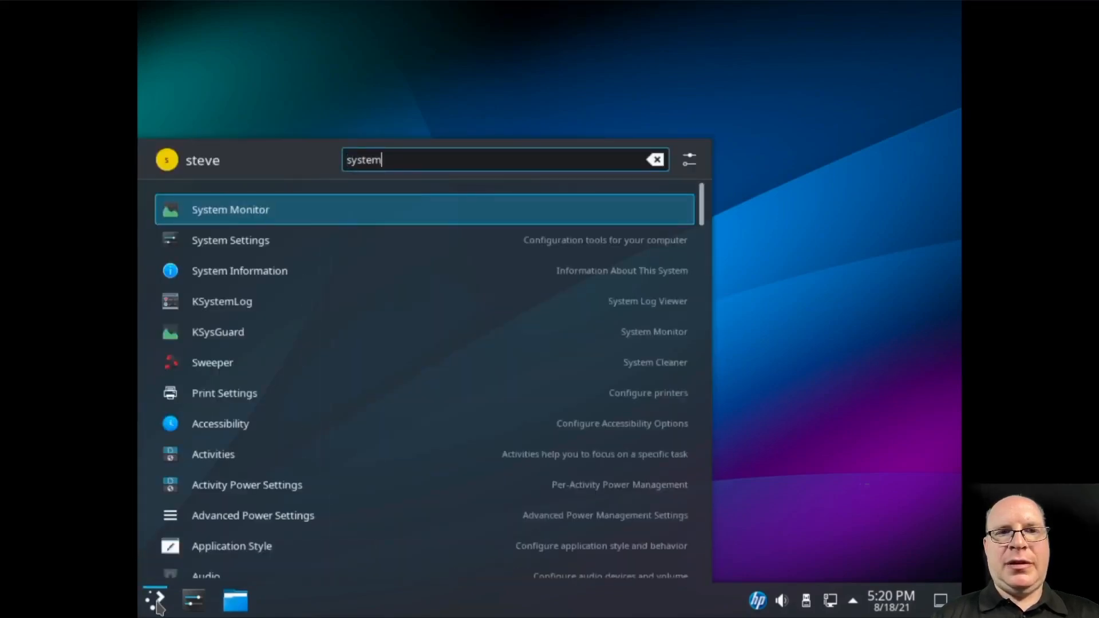
left_click(256, 262)
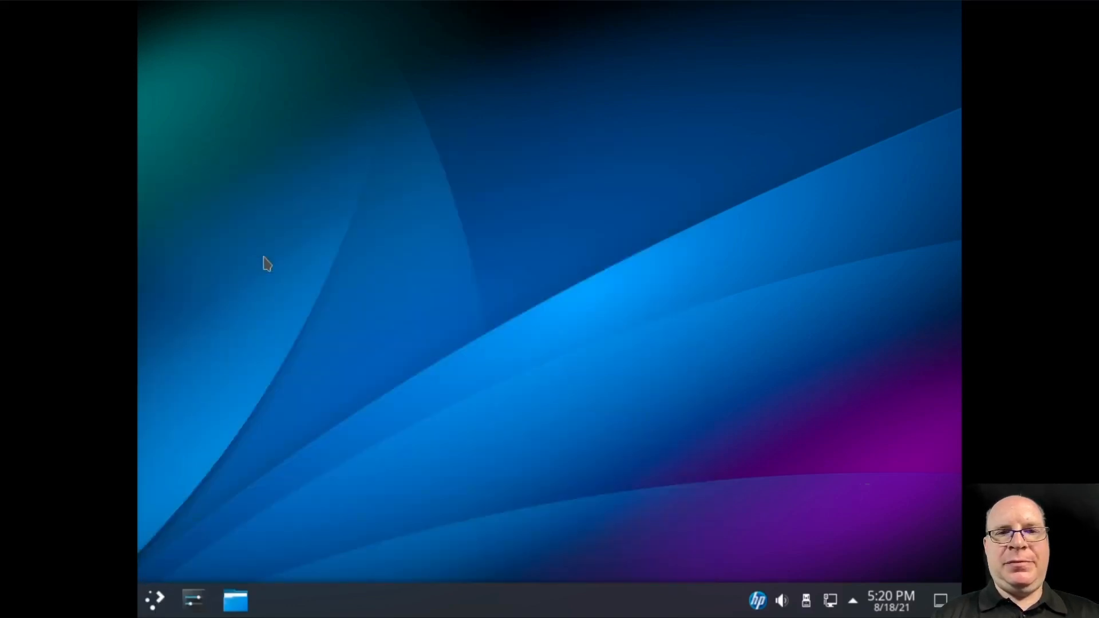
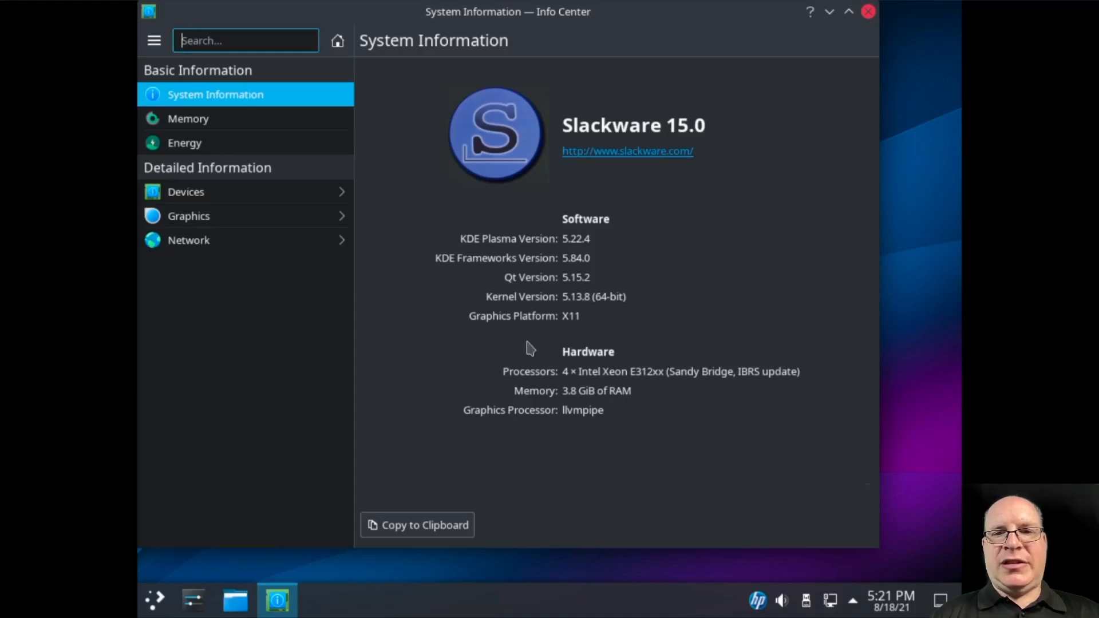
Check the Used Physical Memory chart on Info Center's Memory page, then close Info Center
left_click(206, 123)
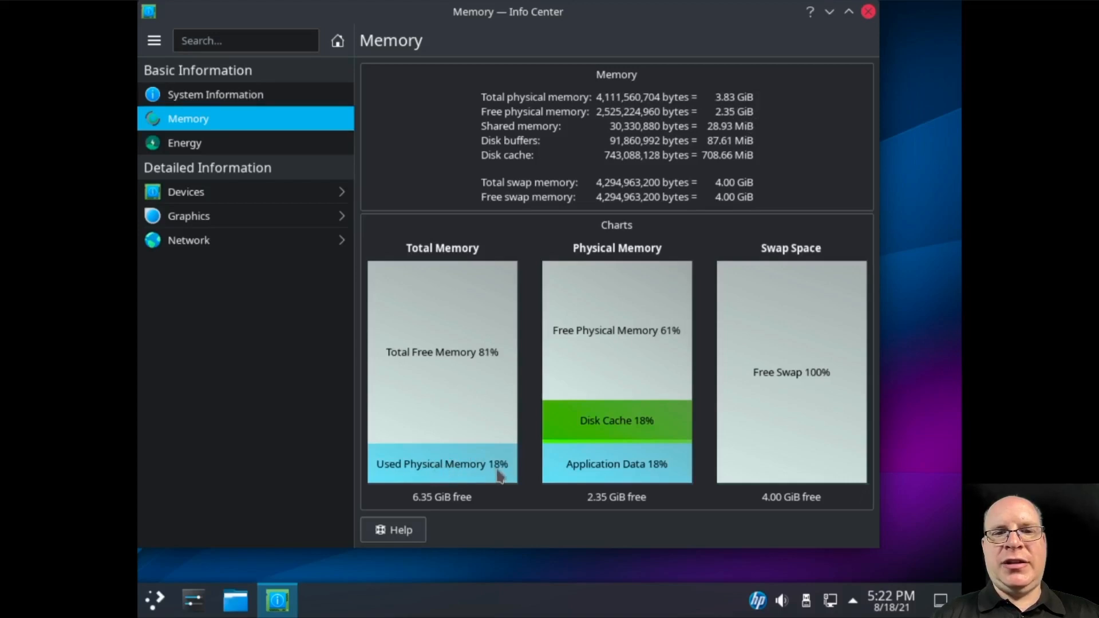
mouse_move(505, 473)
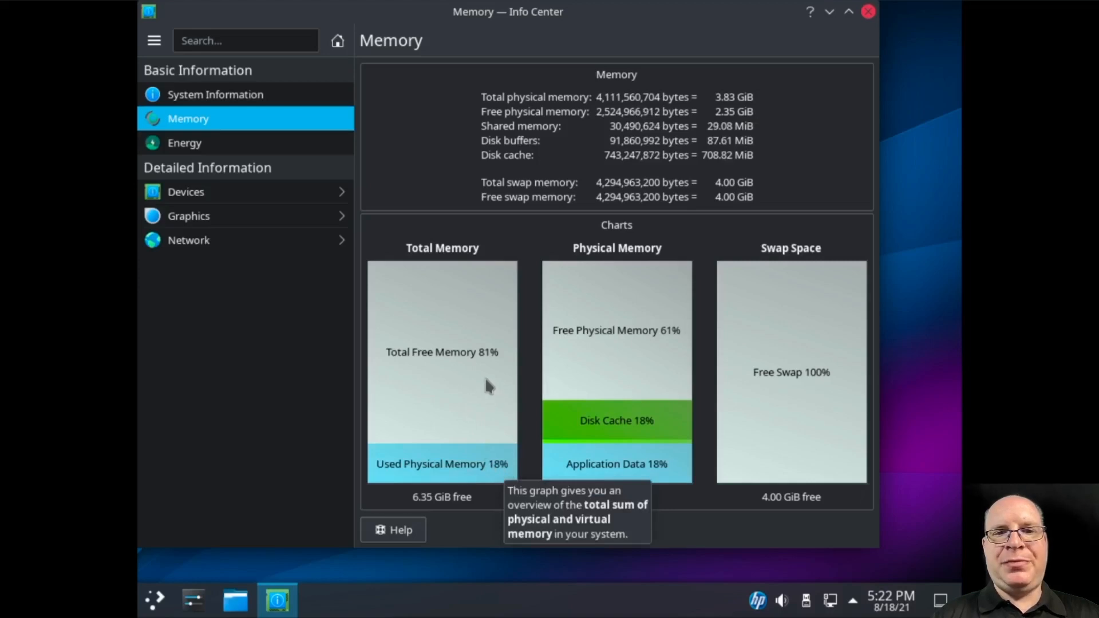
left_click(868, 11)
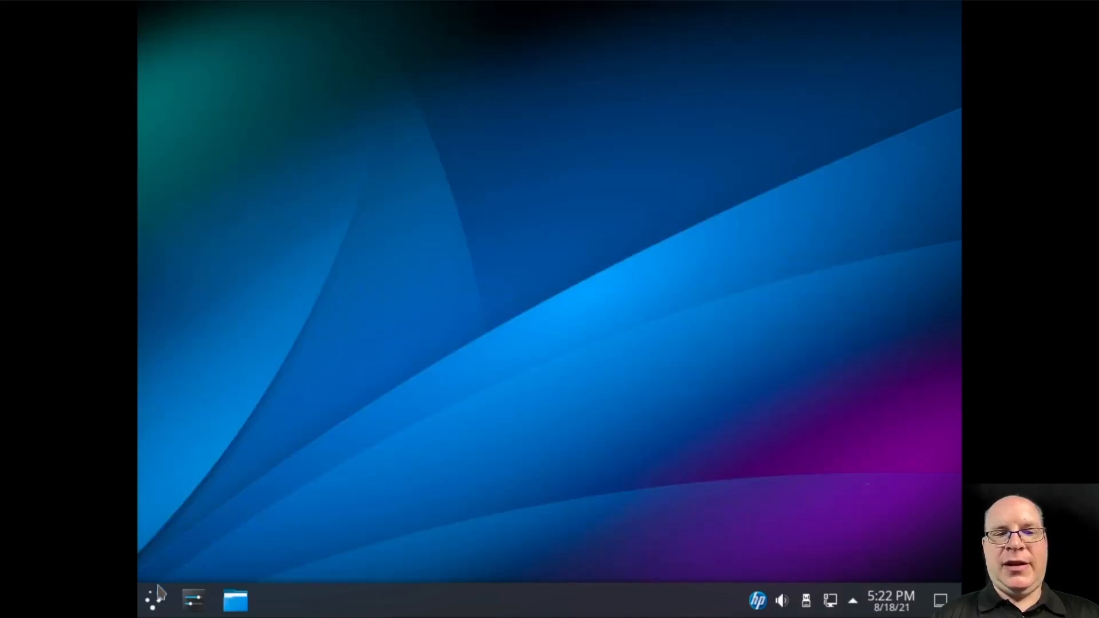
Scroll through All Applications > Development in the launcher, ending on Education's subcategories
left_click(155, 601)
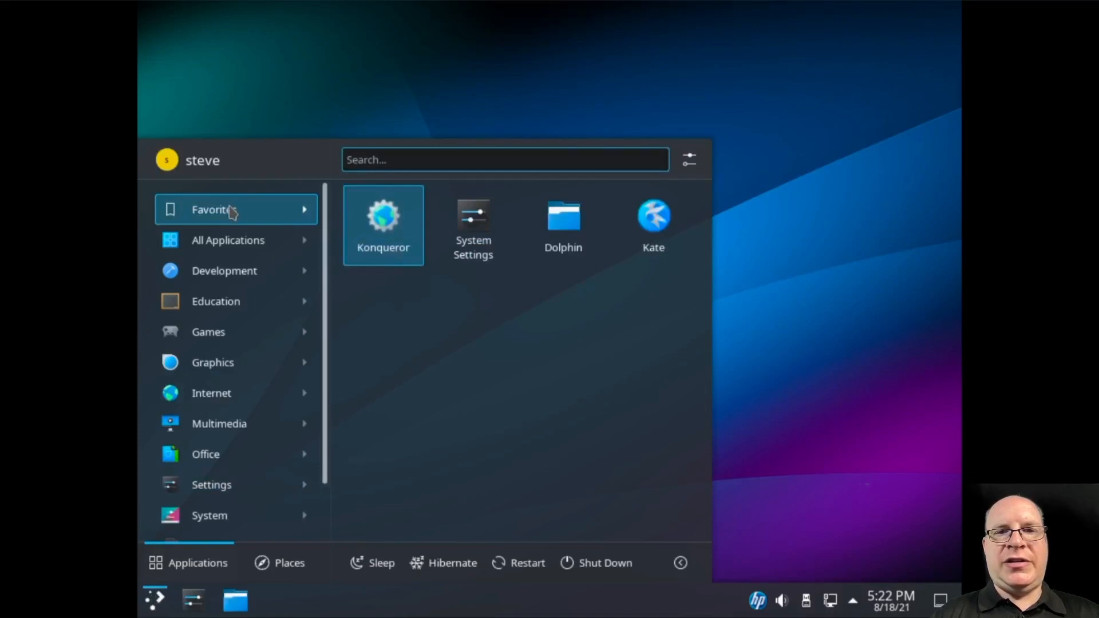
mouse_move(226, 244)
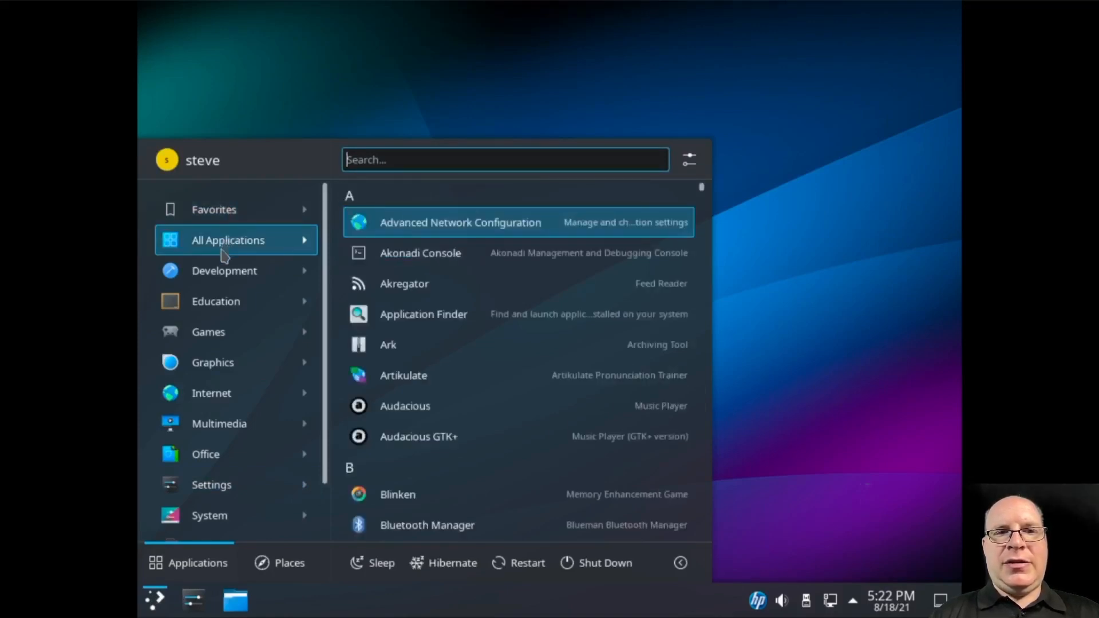
mouse_move(215, 279)
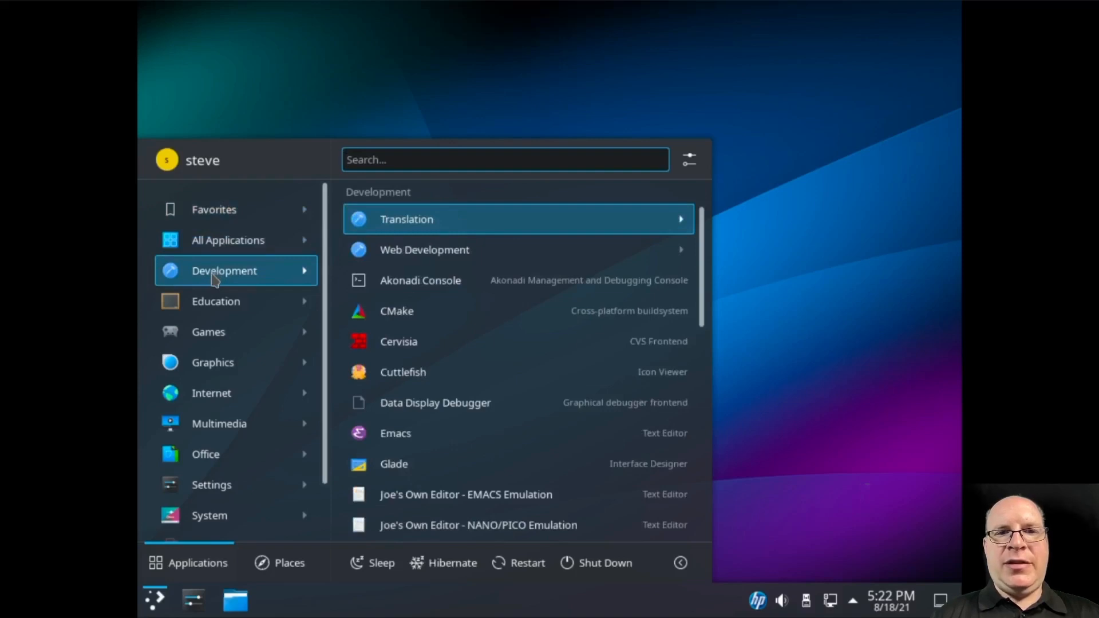
scroll(509, 304, "down", 1)
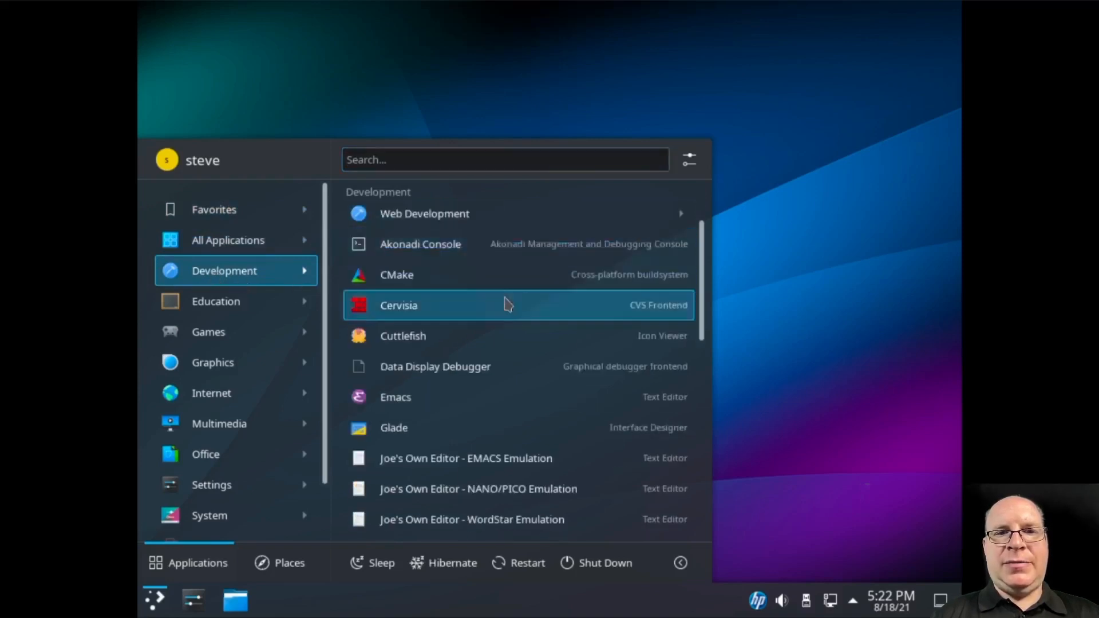
scroll(507, 312, "down", 1)
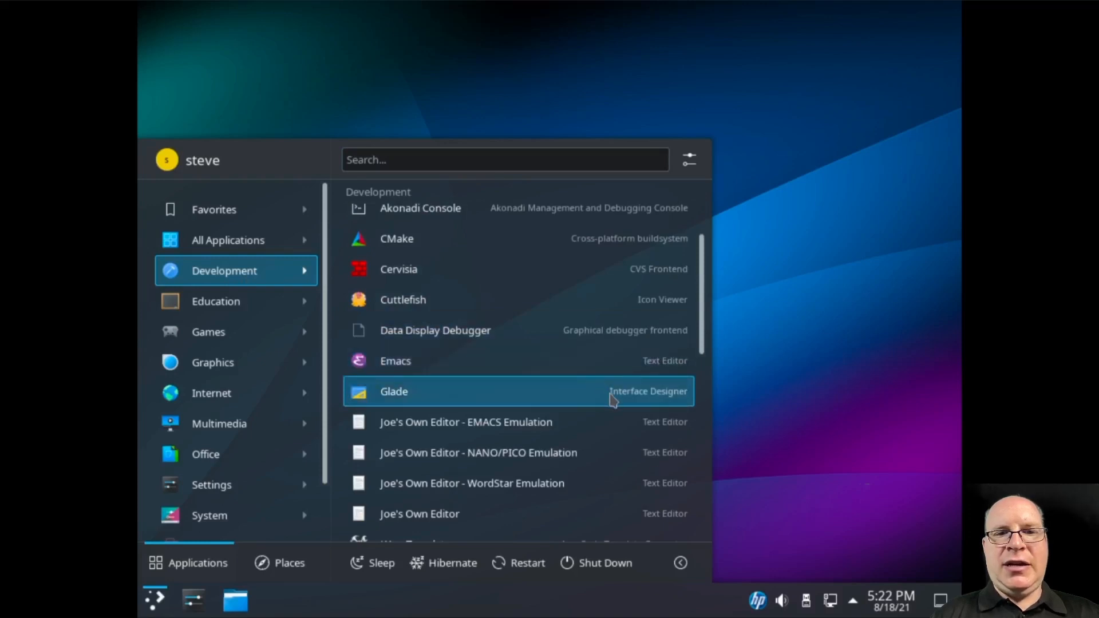
scroll(612, 399, "down", 2)
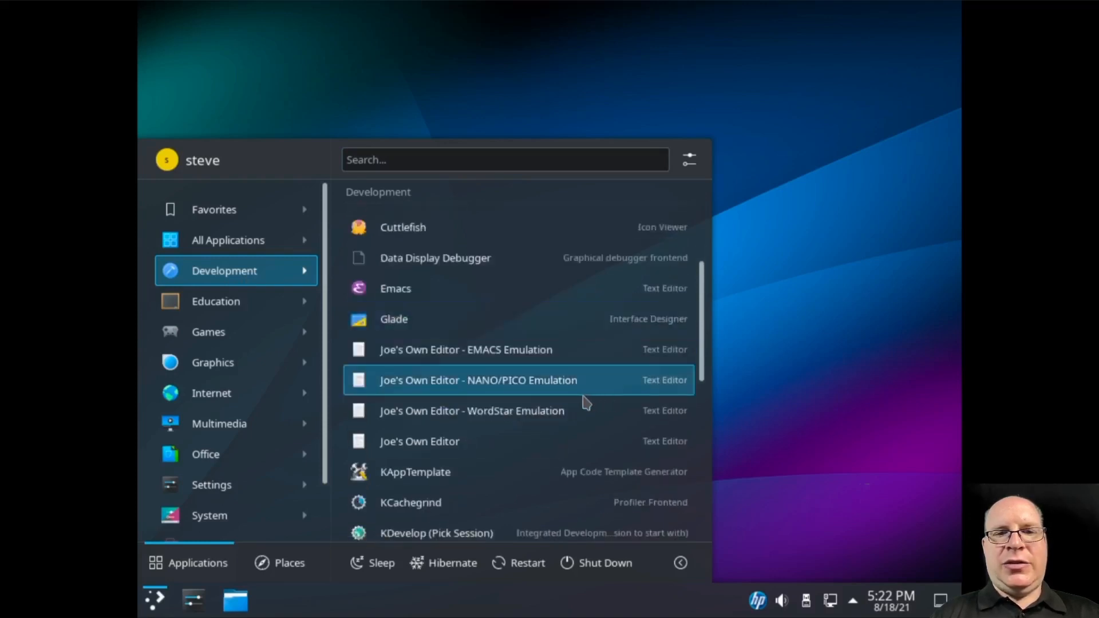
scroll(565, 442, "down", 3)
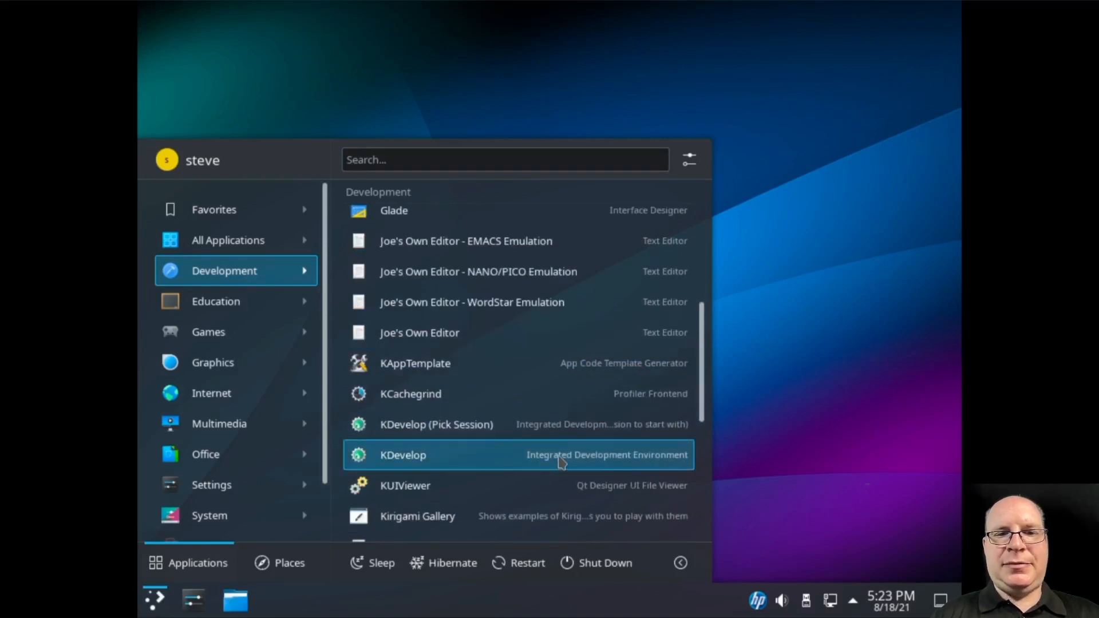
scroll(559, 461, "down", 5)
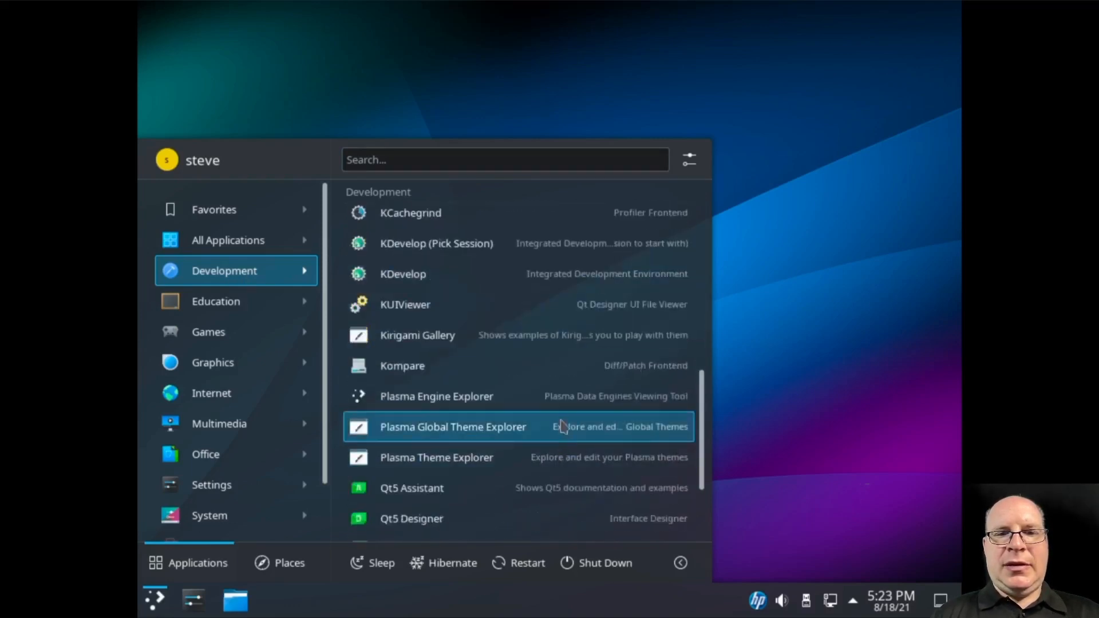
scroll(550, 410, "down", 2)
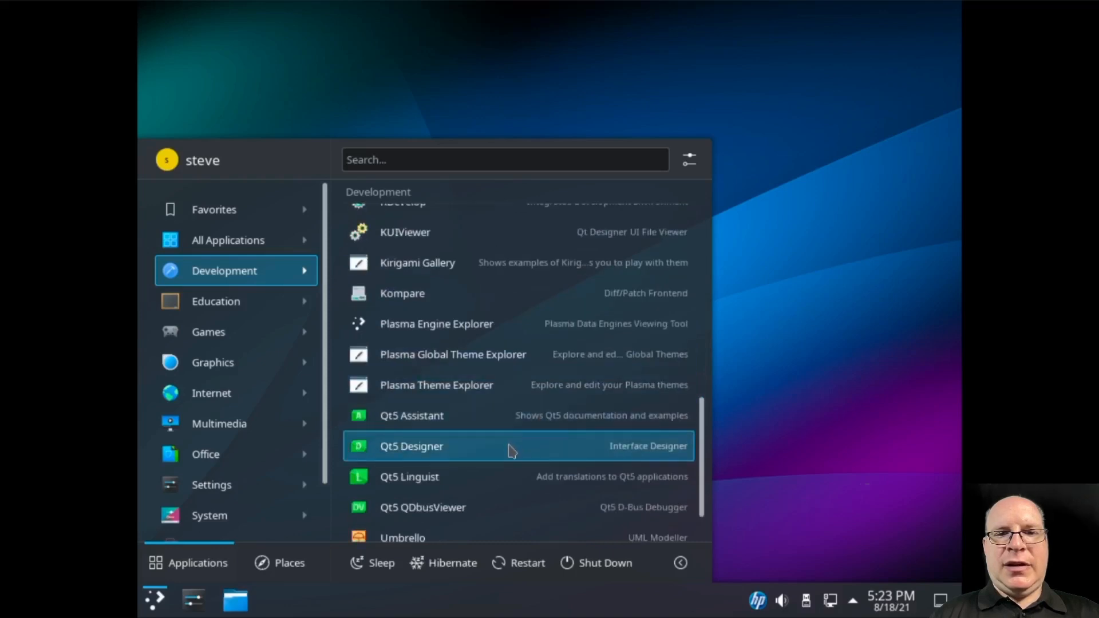
scroll(517, 457, "down", 2)
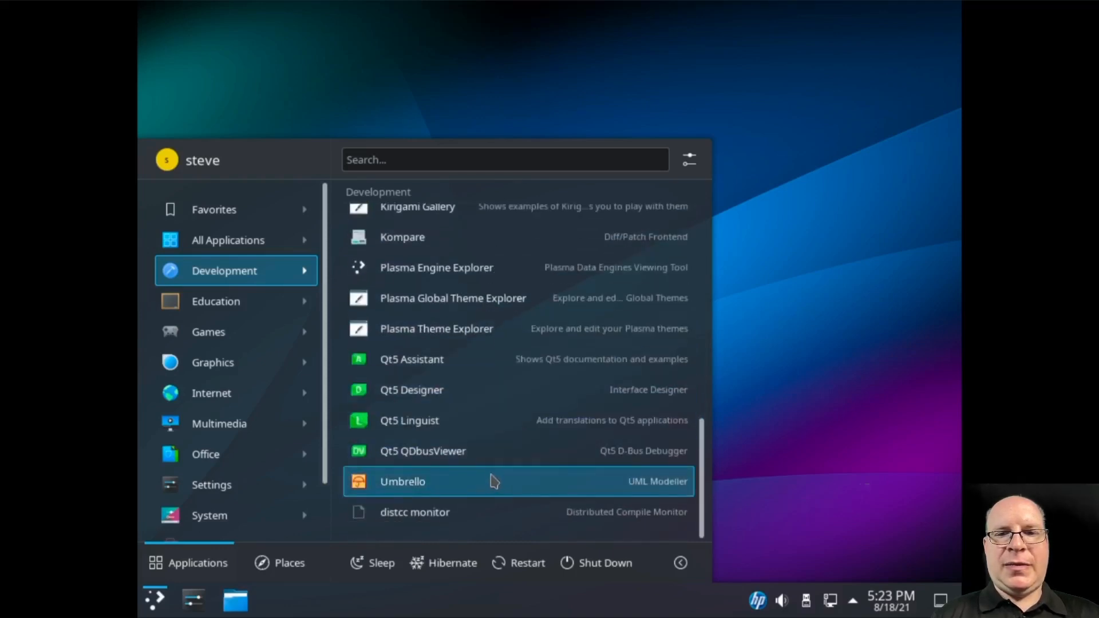
mouse_move(226, 306)
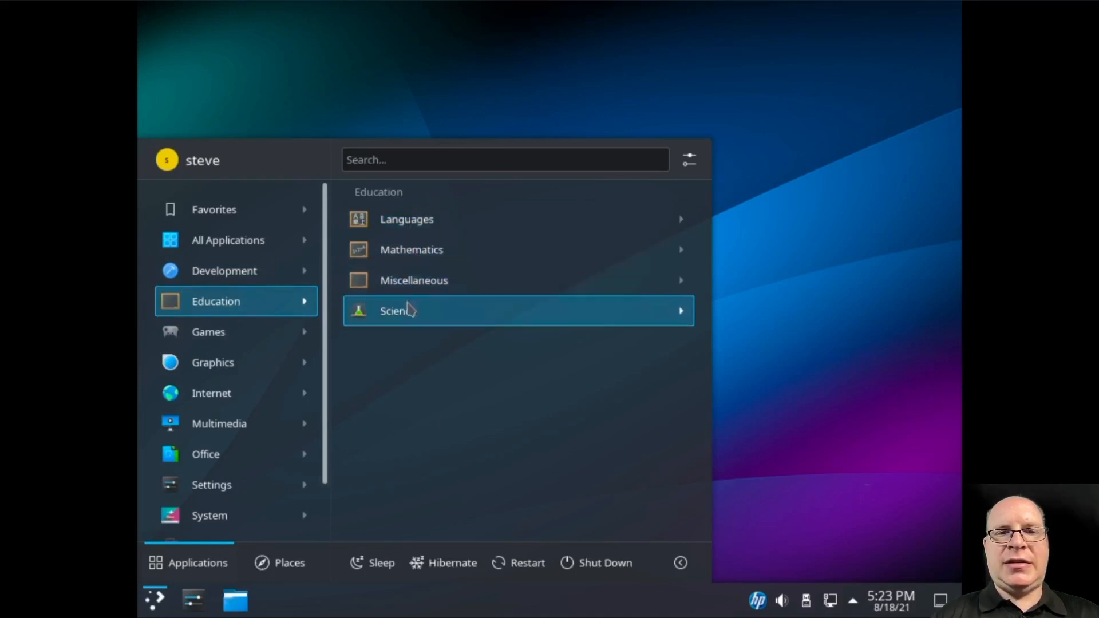
Look through the Science, Arcade and Board Games lists, ending on the Graphics apps
left_click(433, 320)
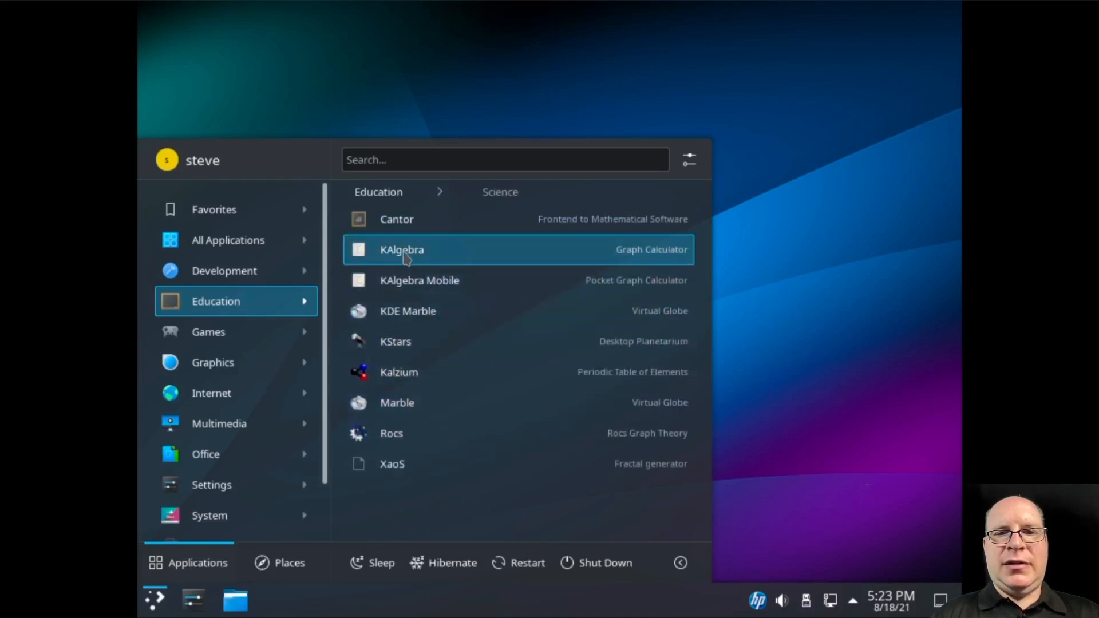
left_click(270, 305)
mouse_move(225, 333)
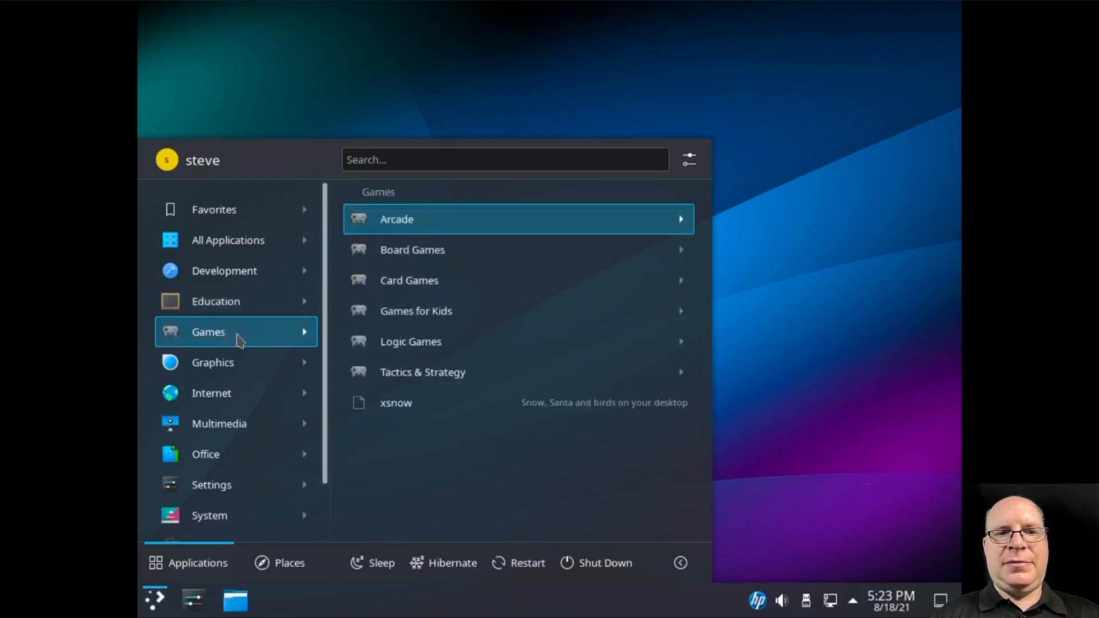
left_click(410, 224)
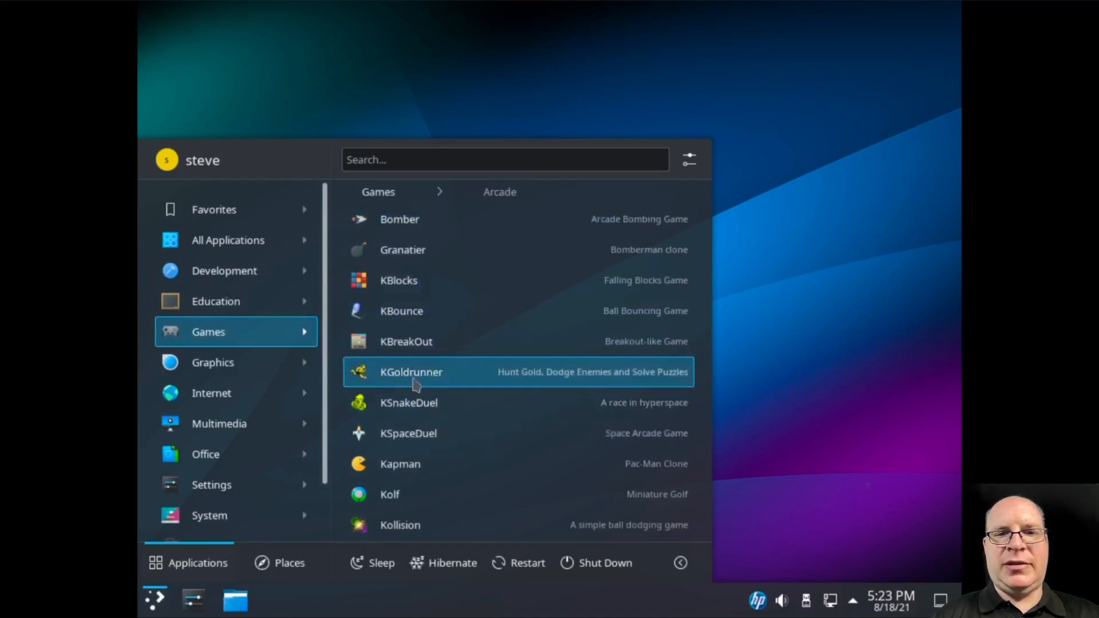
left_click(391, 203)
left_click(403, 253)
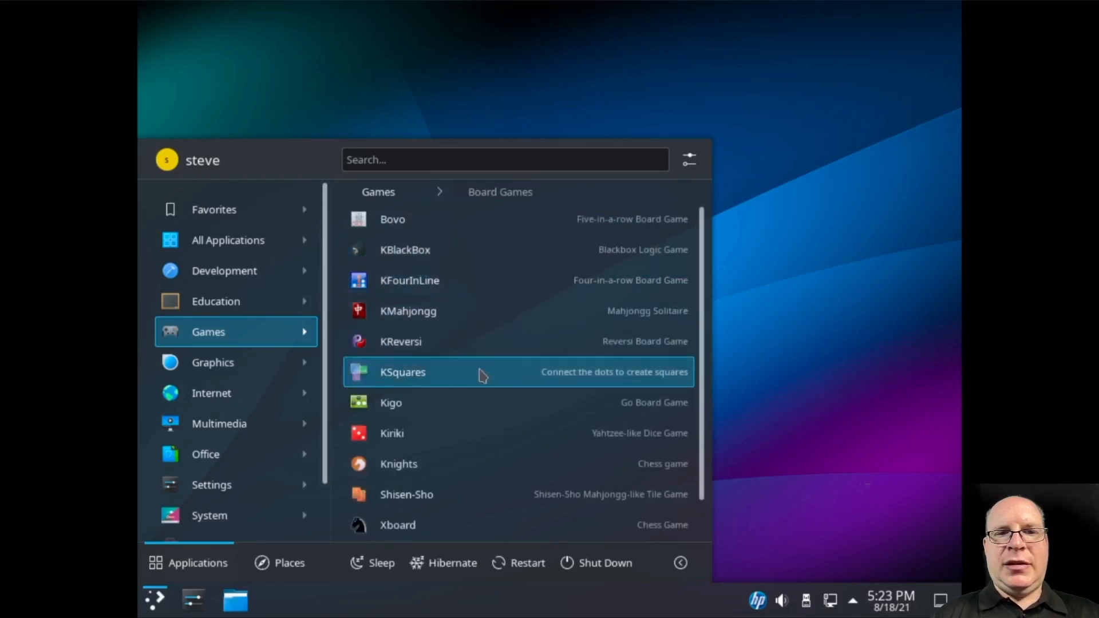
scroll(468, 401, "down", 1)
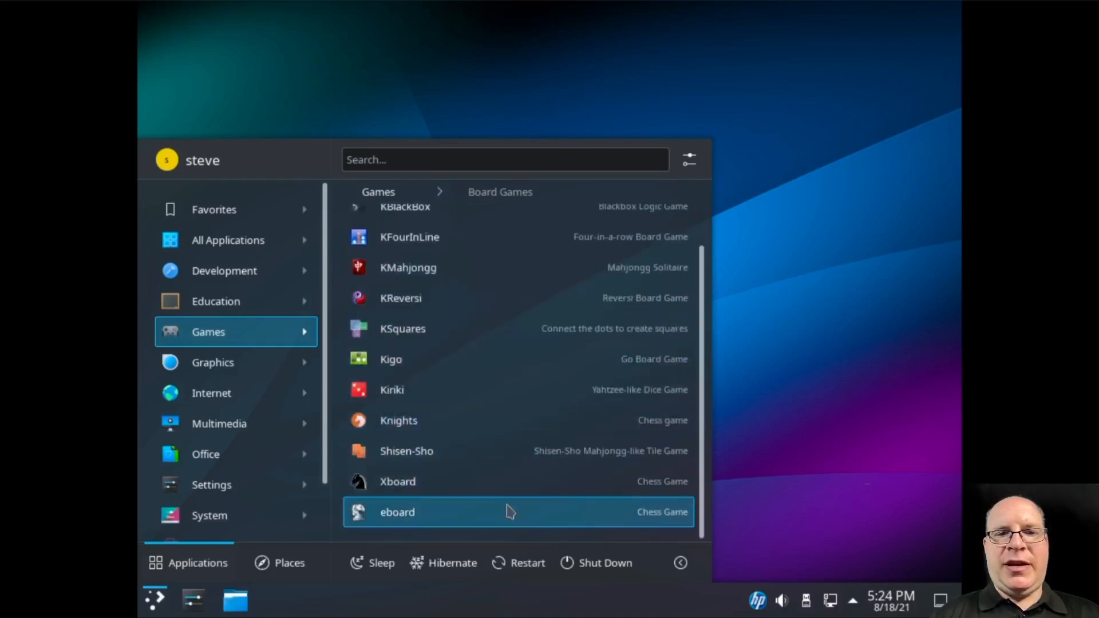
scroll(481, 463, "up", 1)
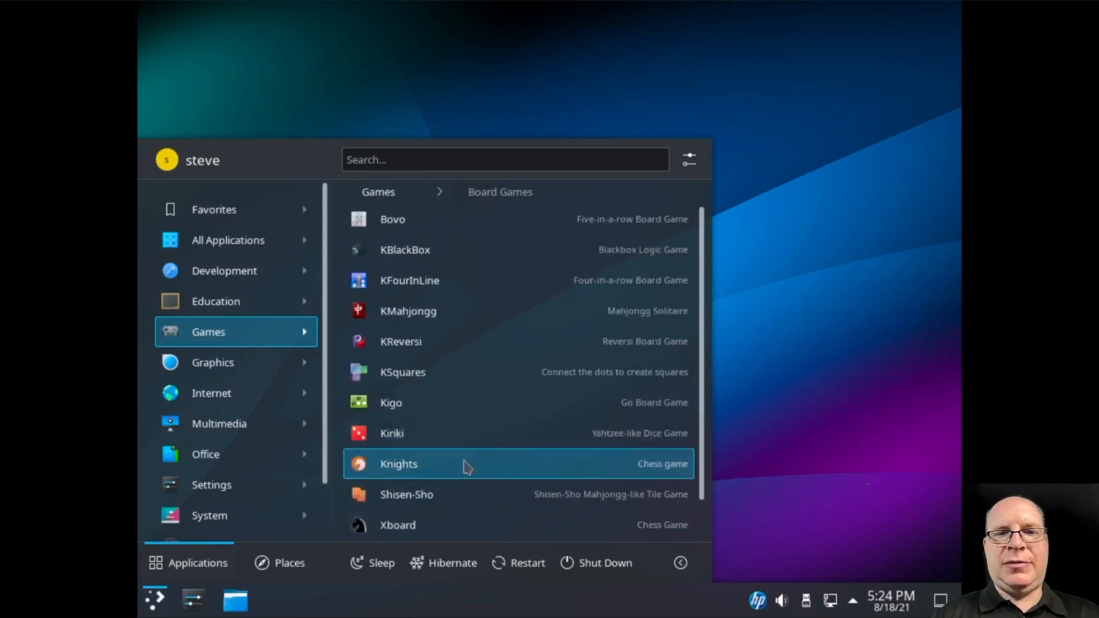
mouse_move(231, 372)
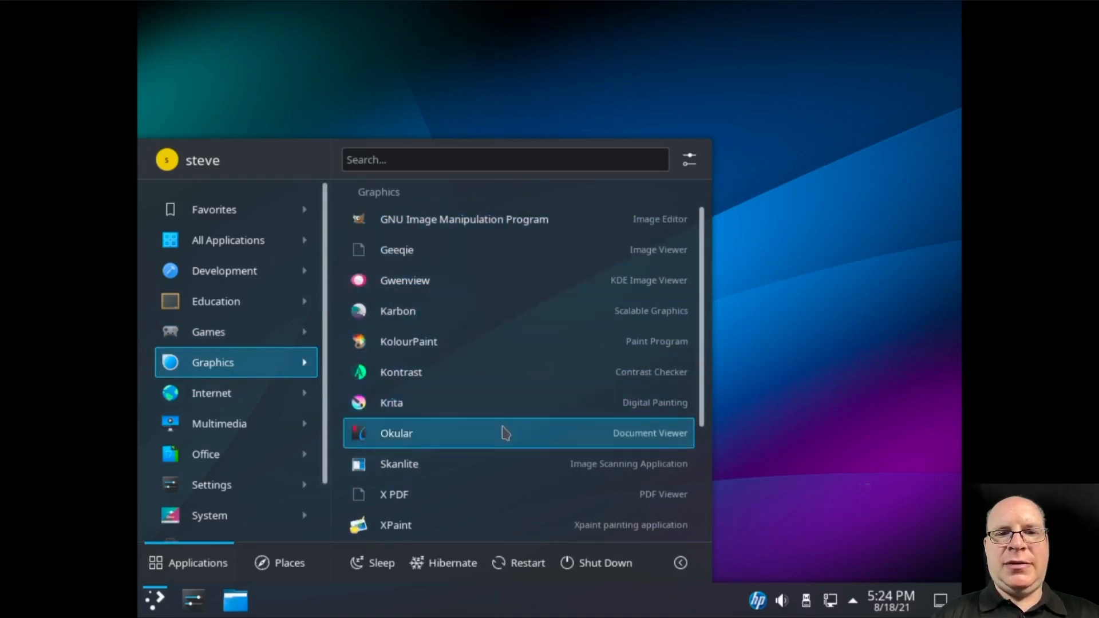
Scroll through the full Graphics application list
scroll(504, 433, "down", 3)
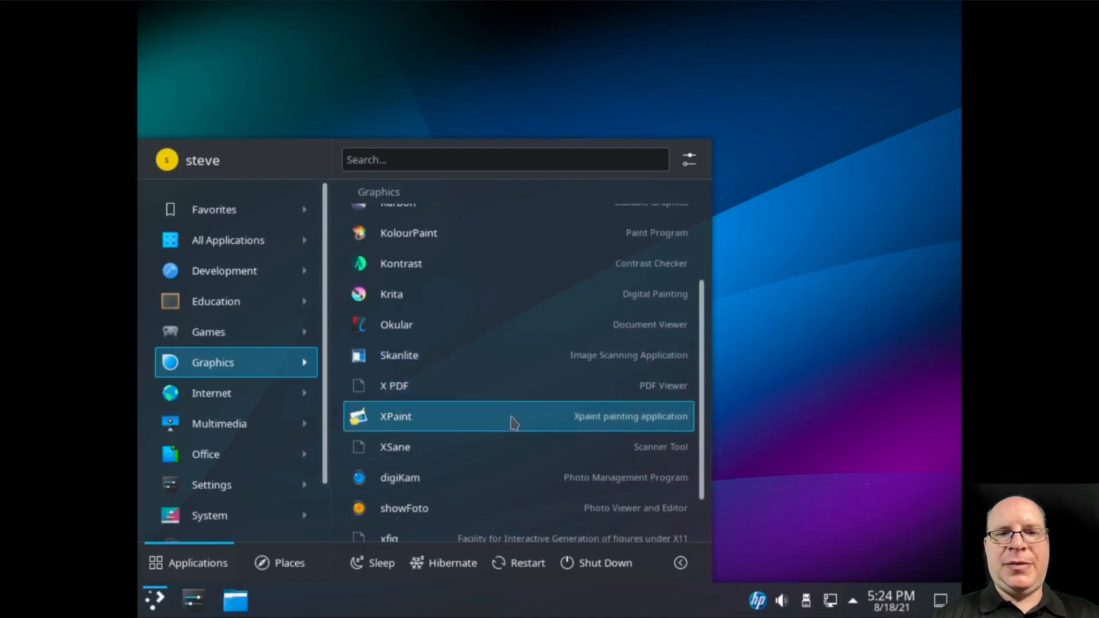
scroll(511, 422, "down", 2)
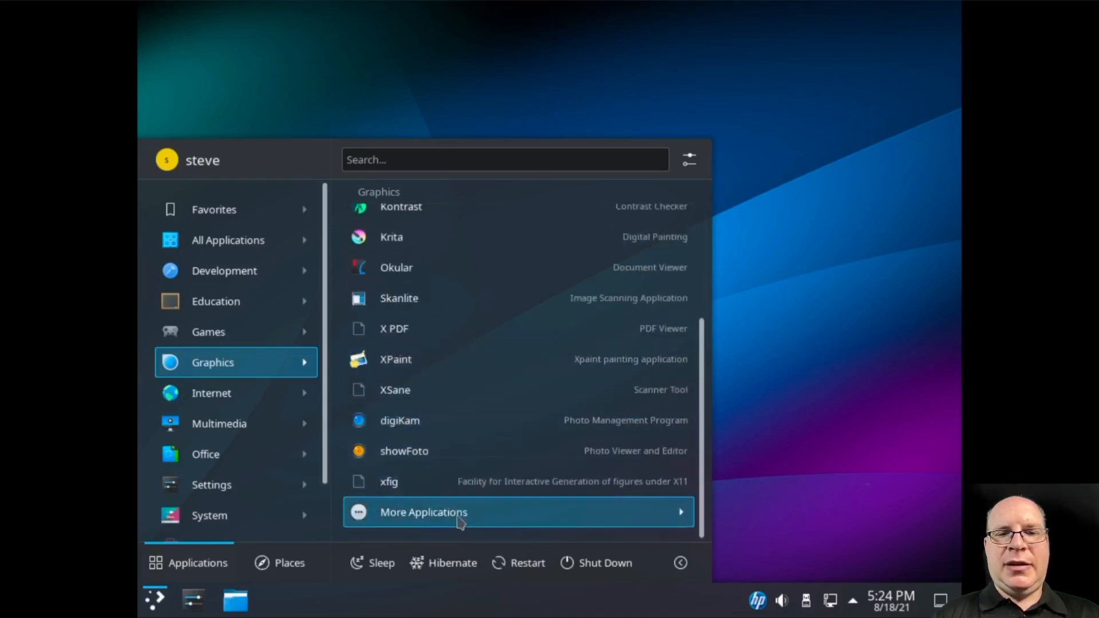
left_click(459, 521)
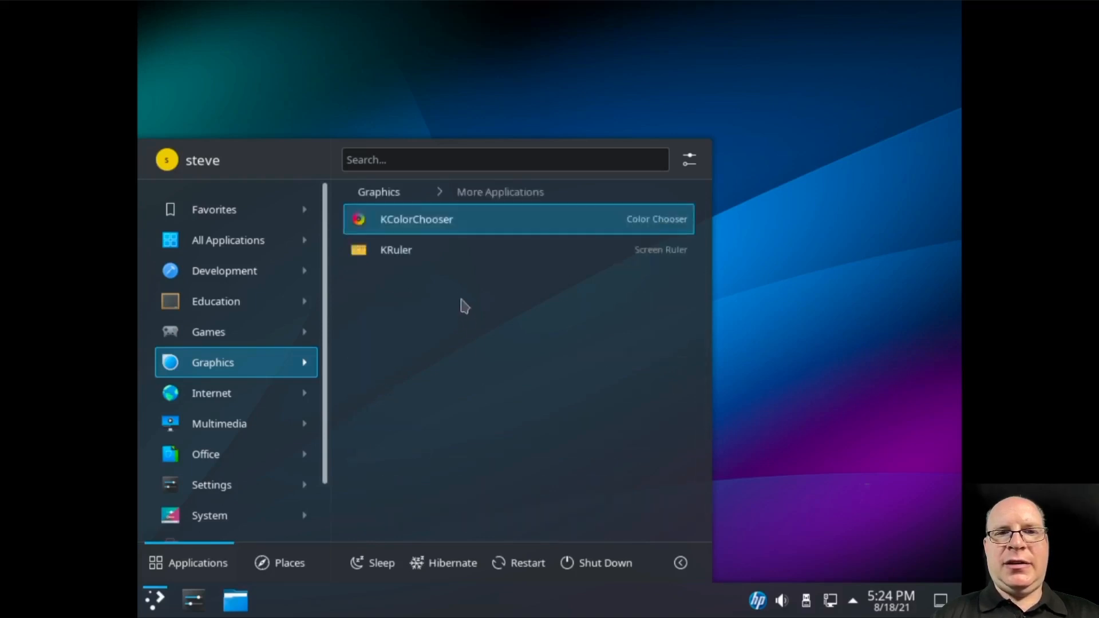
Browse the installed Internet applications list
mouse_move(223, 399)
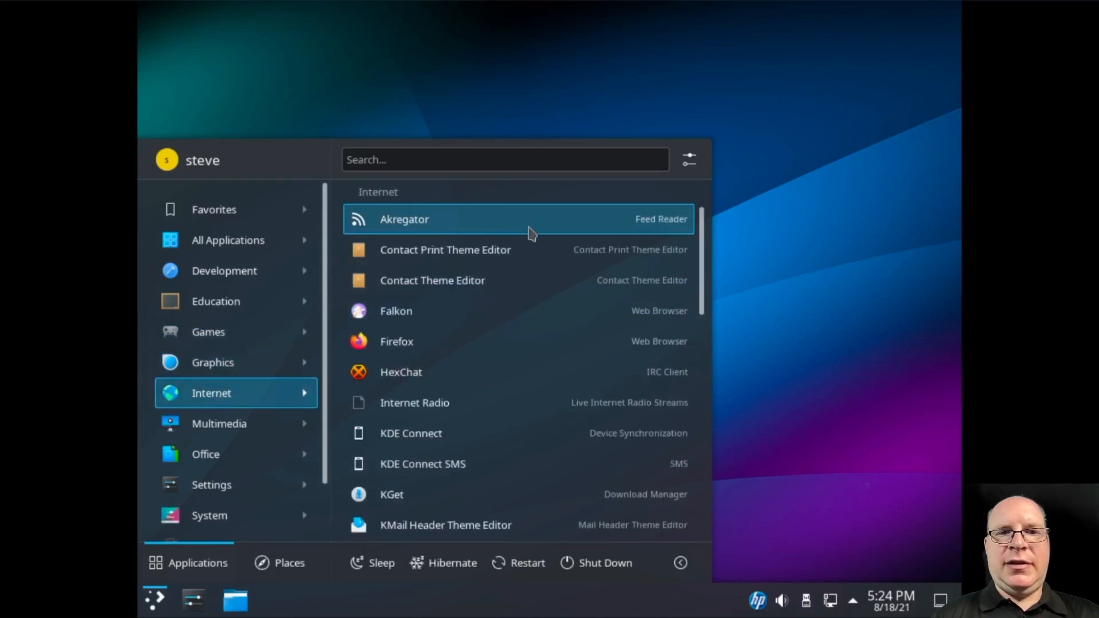
scroll(548, 283, "down", 2)
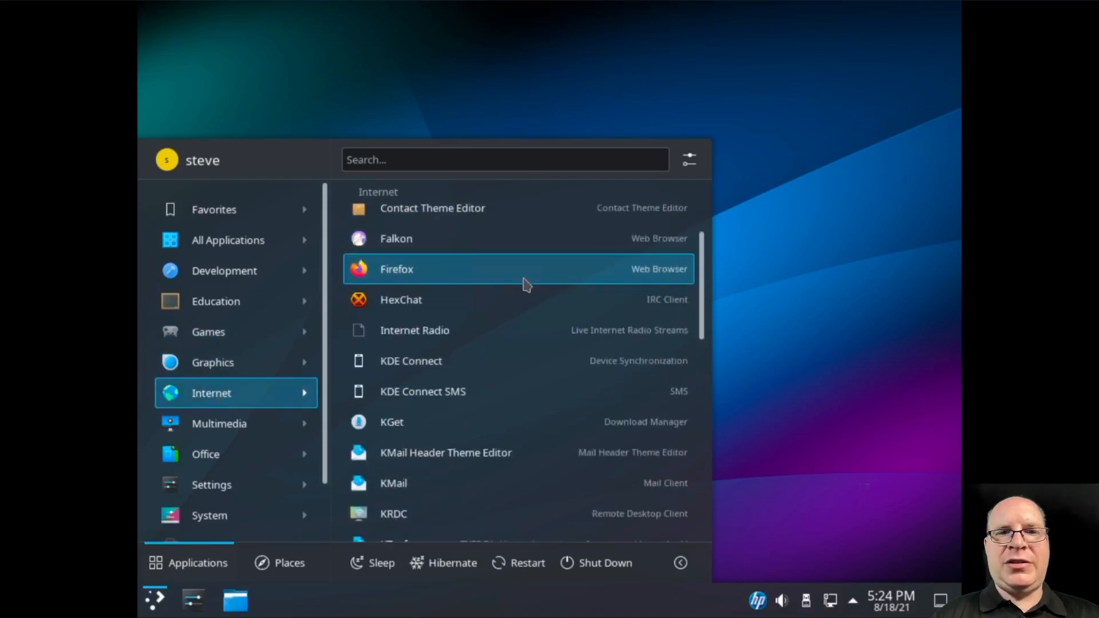
scroll(523, 301, "down", 1)
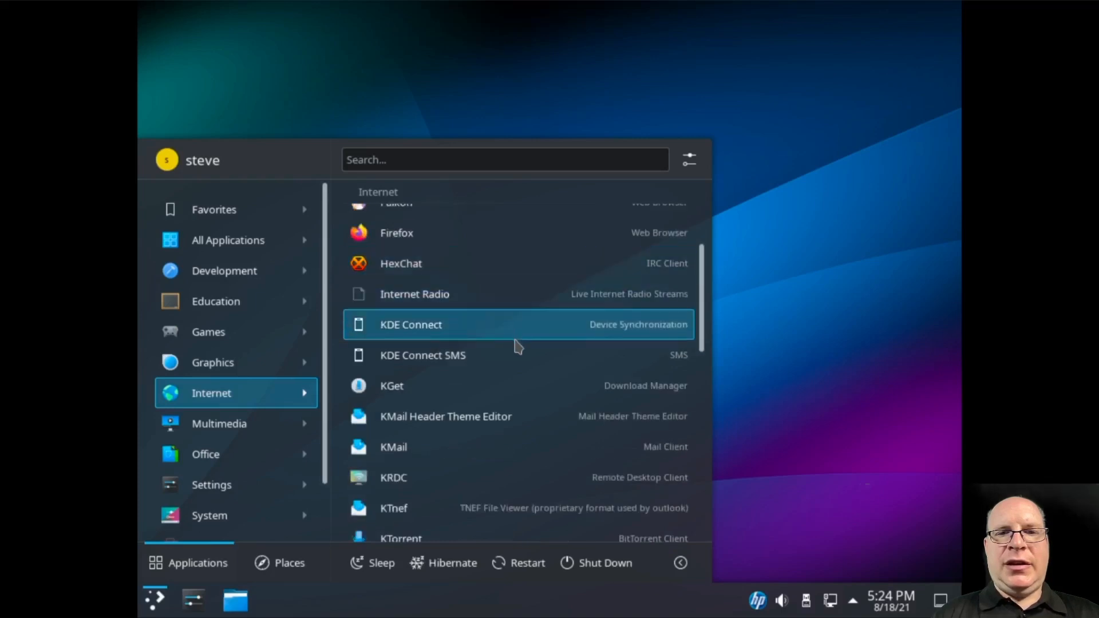
scroll(524, 352, "down", 2)
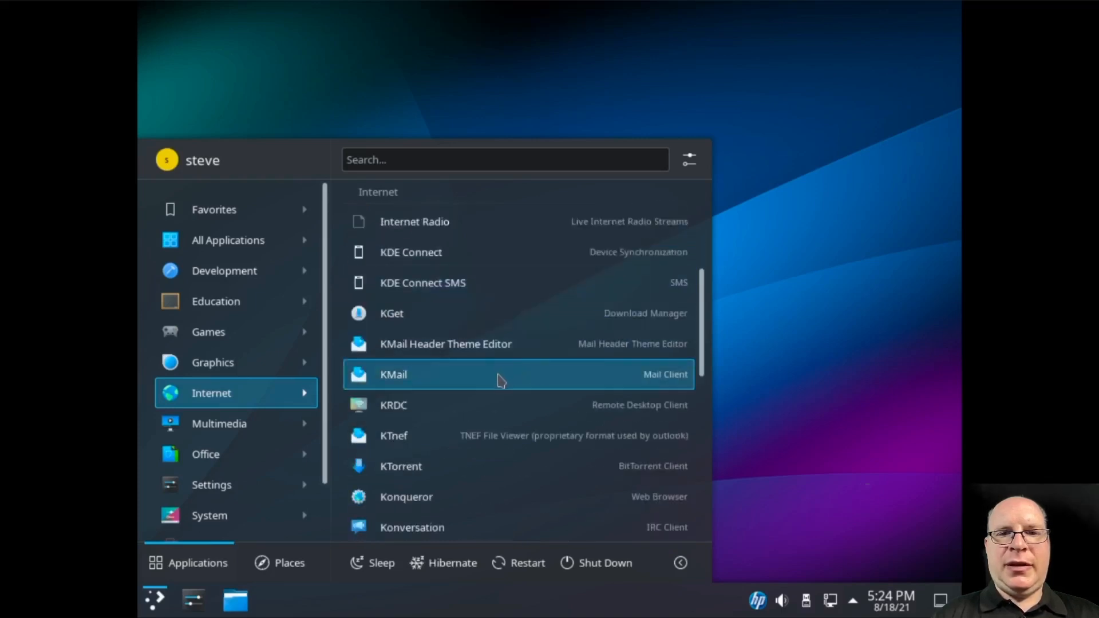
scroll(497, 389, "down", 2)
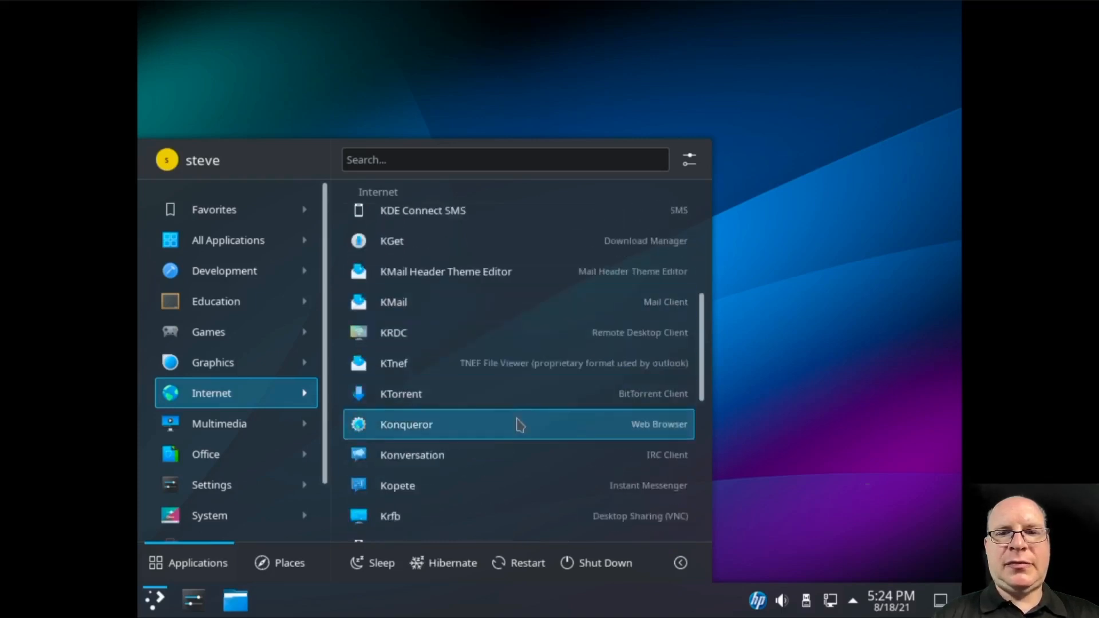
scroll(522, 430, "down", 3)
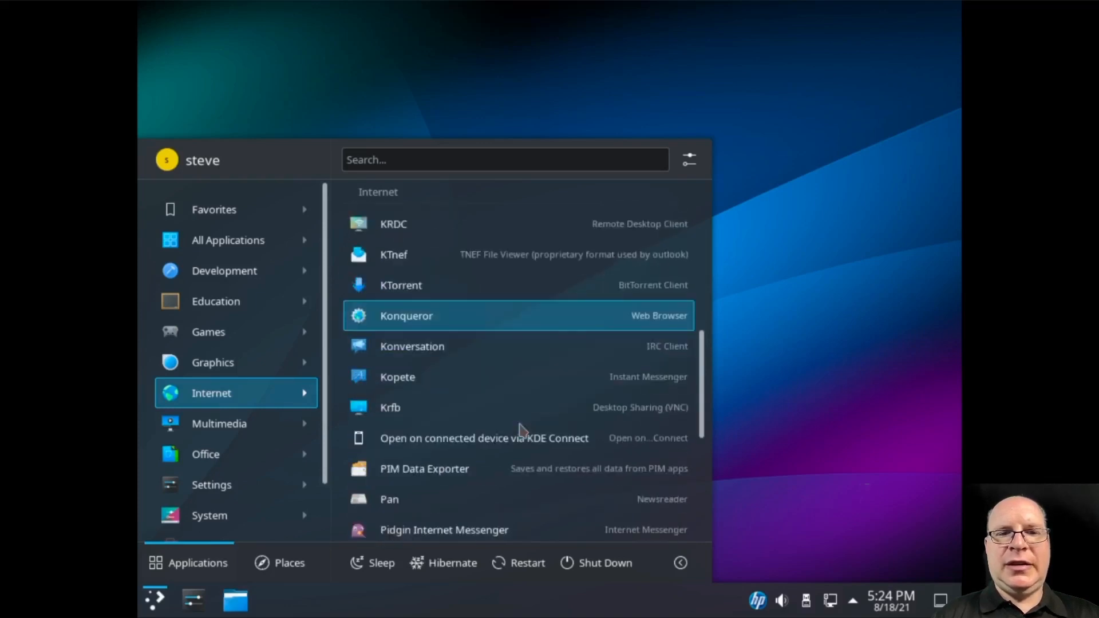
scroll(512, 429, "down", 1)
scroll(495, 429, "down", 2)
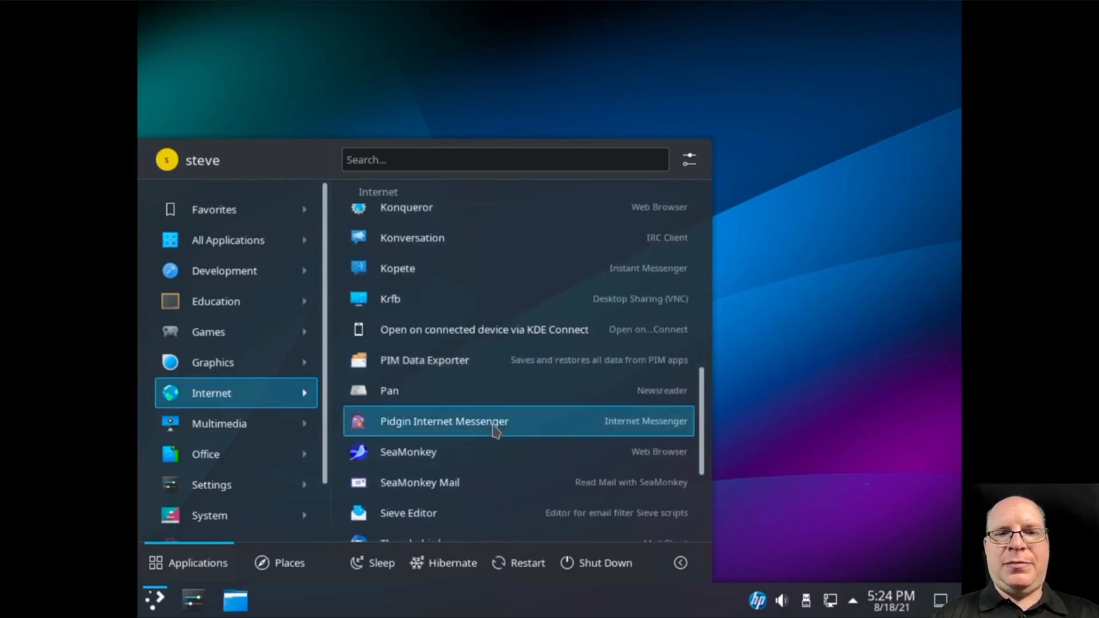
scroll(496, 430, "down", 3)
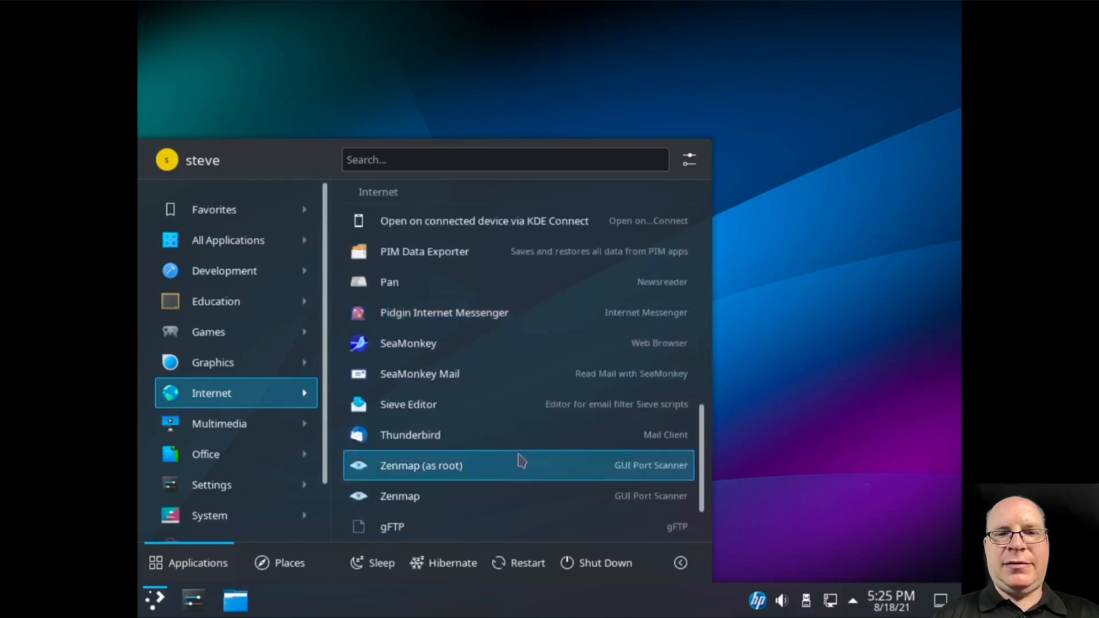
scroll(524, 463, "down", 2)
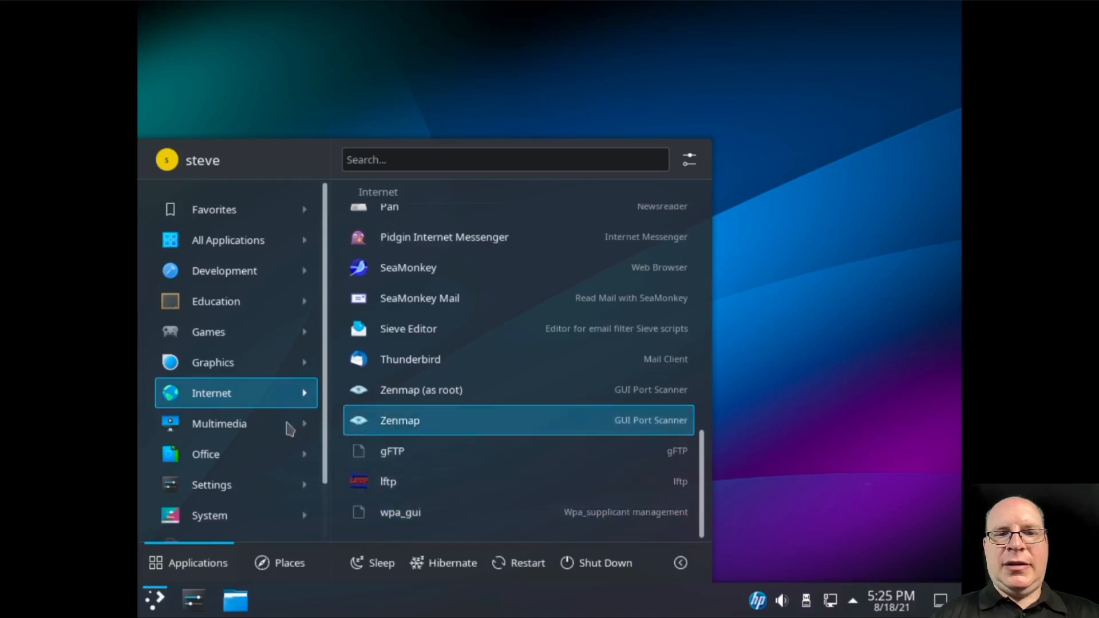
Scroll the Multimedia applications, finishing on the Office category
mouse_move(223, 430)
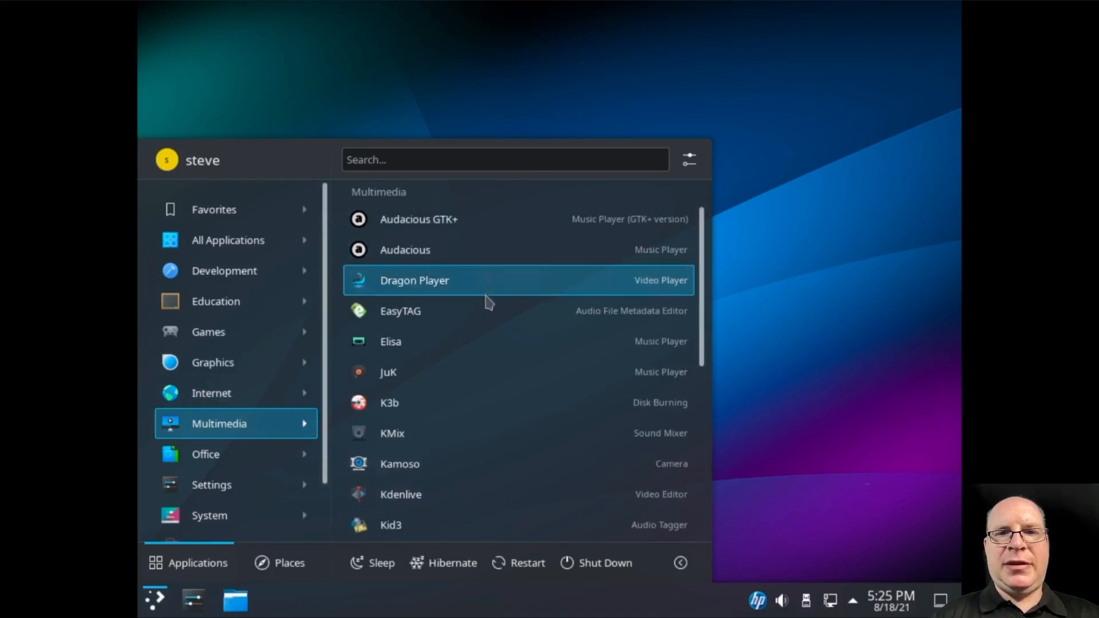
scroll(508, 356, "down", 2)
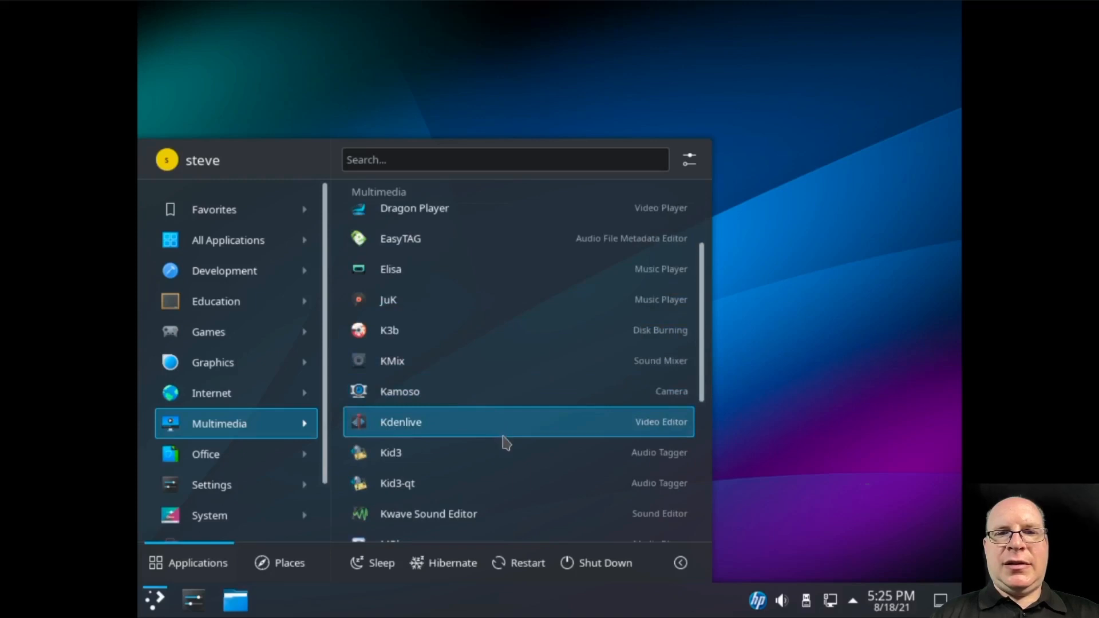
scroll(507, 442, "down", 3)
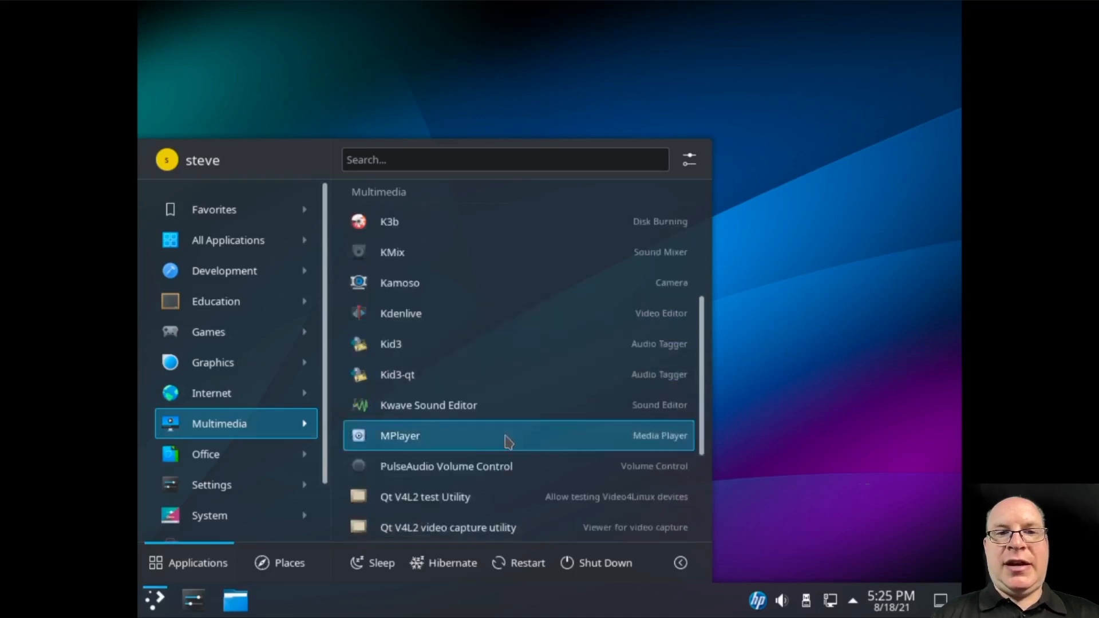
scroll(509, 442, "down", 2)
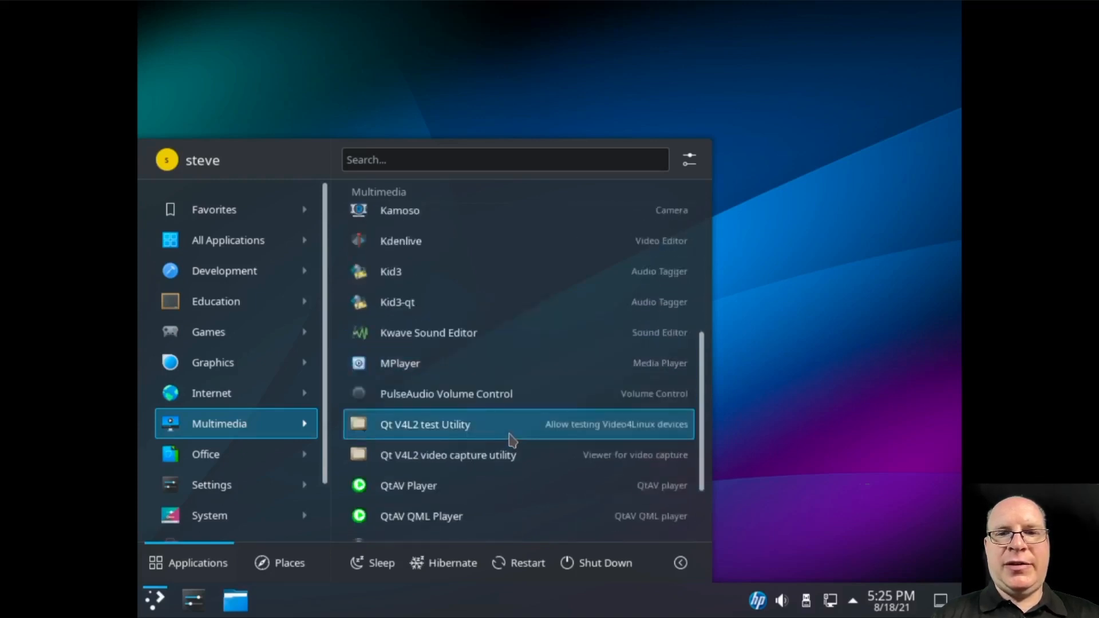
scroll(511, 439, "down", 2)
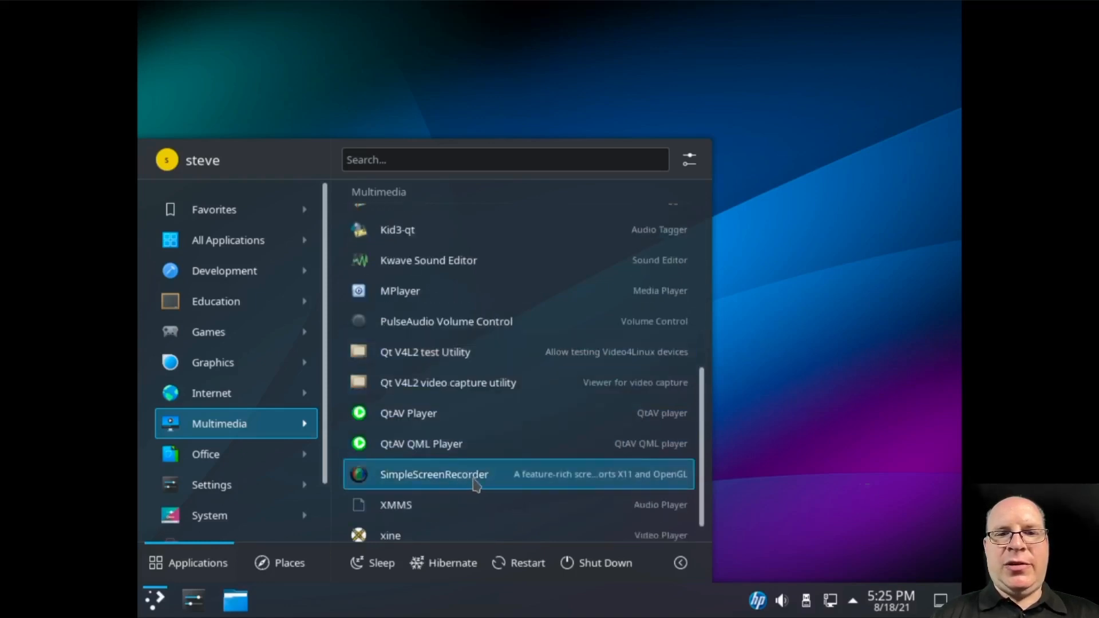
scroll(496, 482, "down", 1)
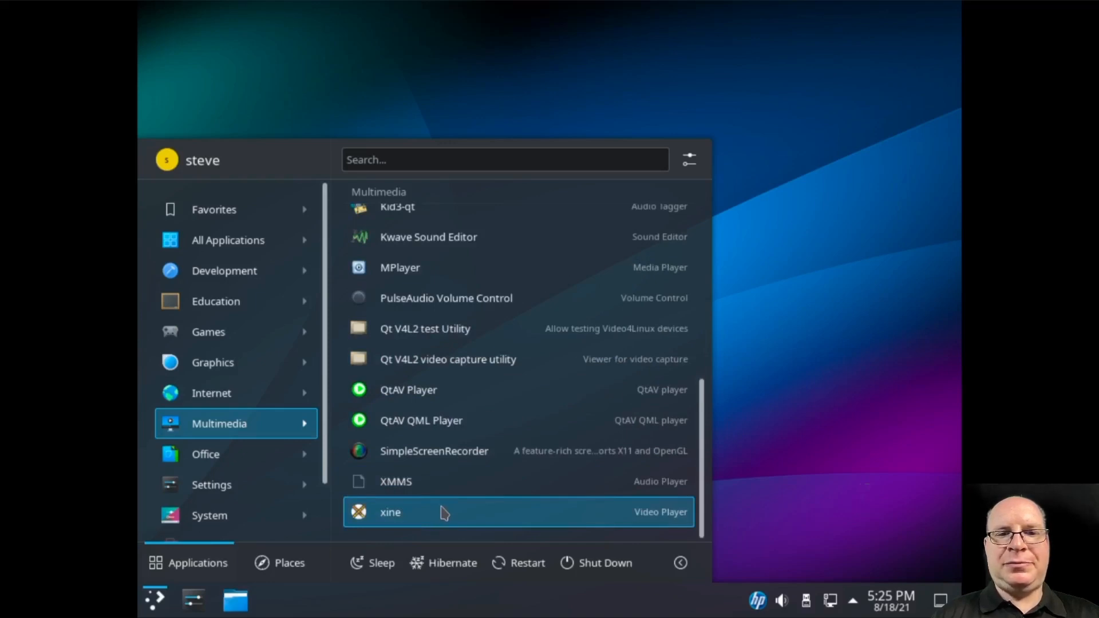
mouse_move(287, 457)
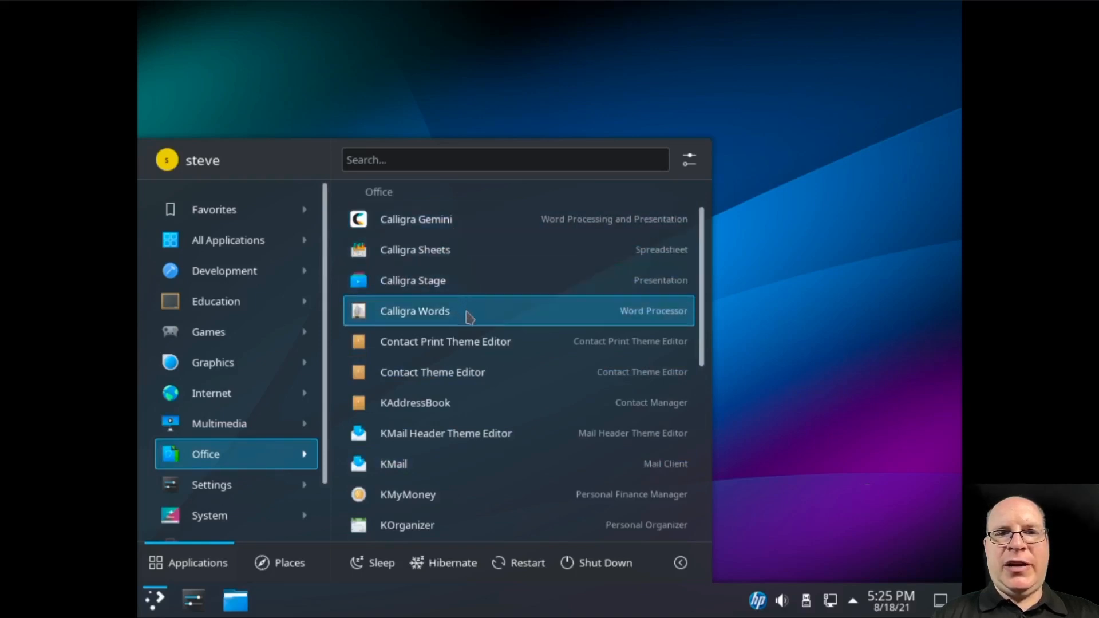
Scroll the Office apps, then browse the Settings applications list
scroll(515, 412, "down", 3)
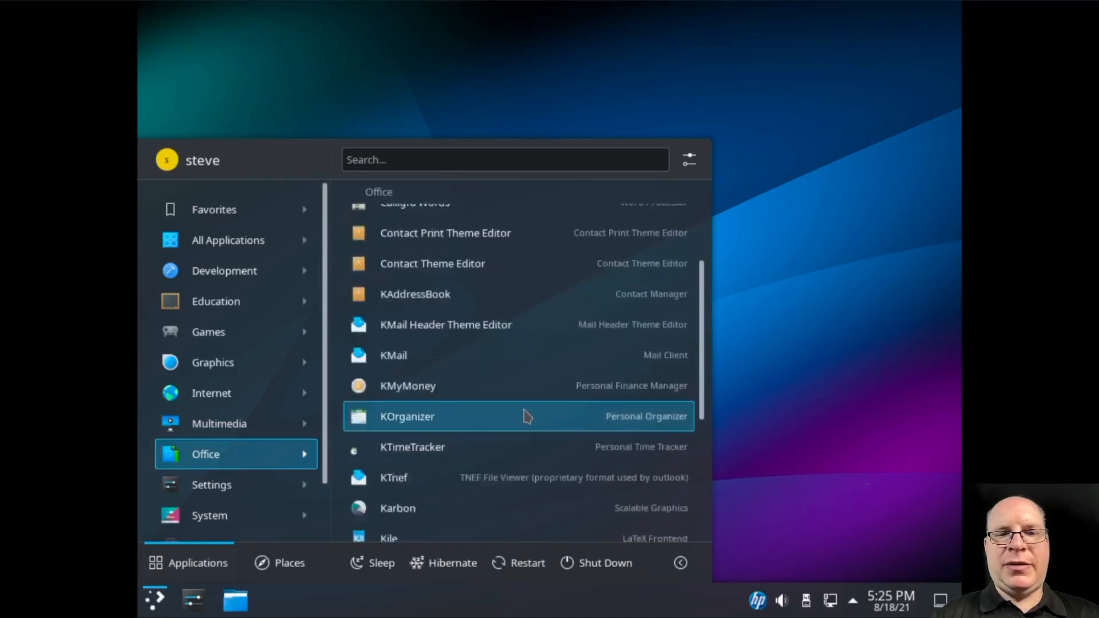
scroll(529, 417, "down", 7)
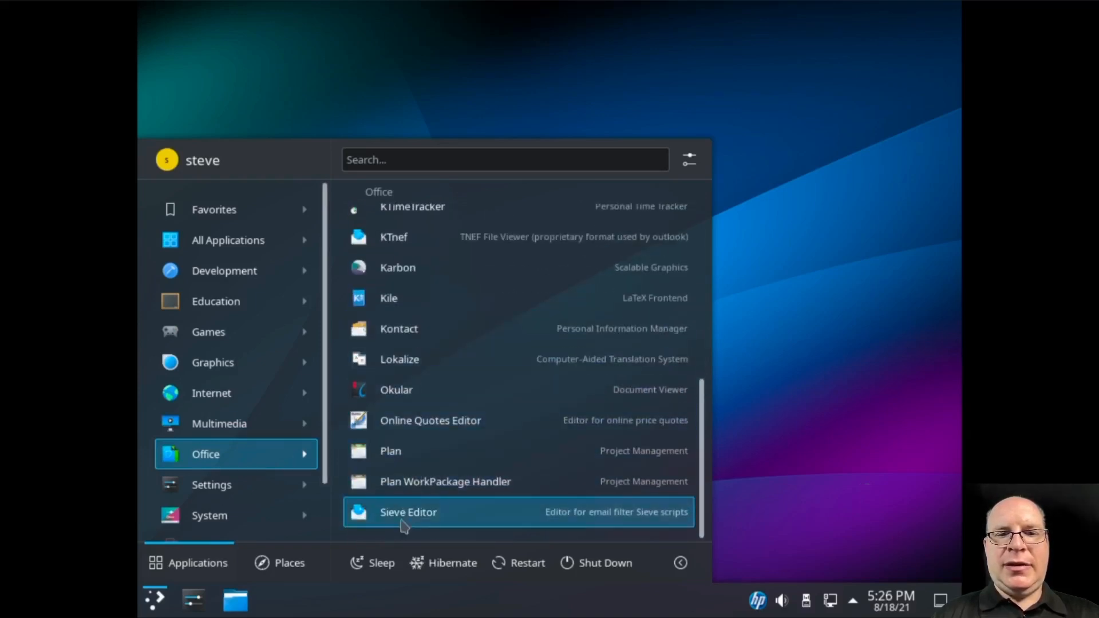
left_click(277, 496)
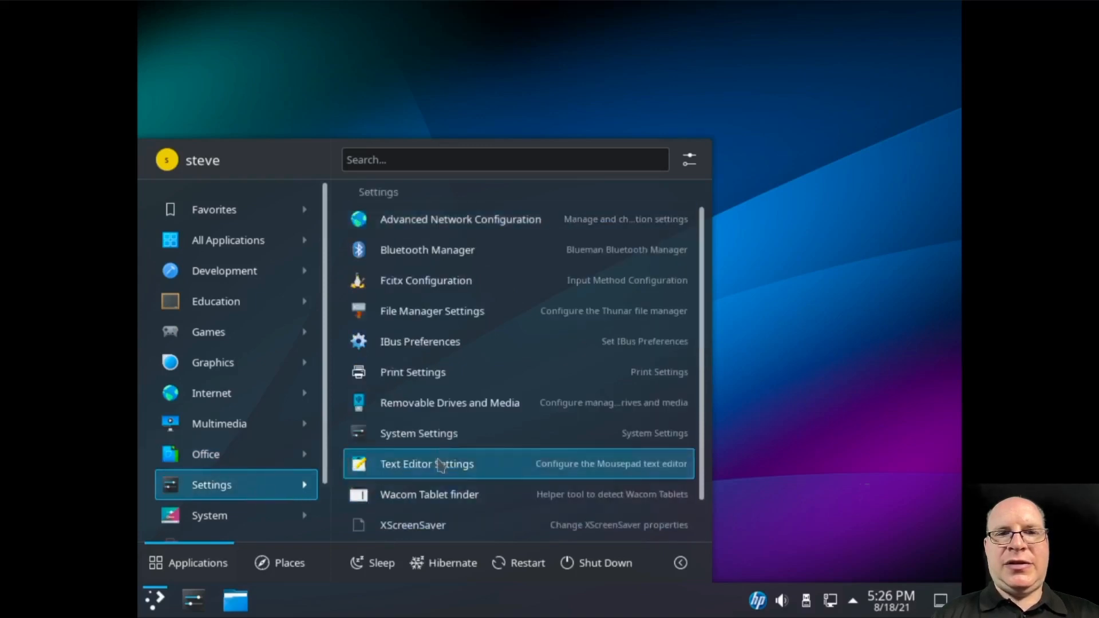
scroll(452, 423, "down", 1)
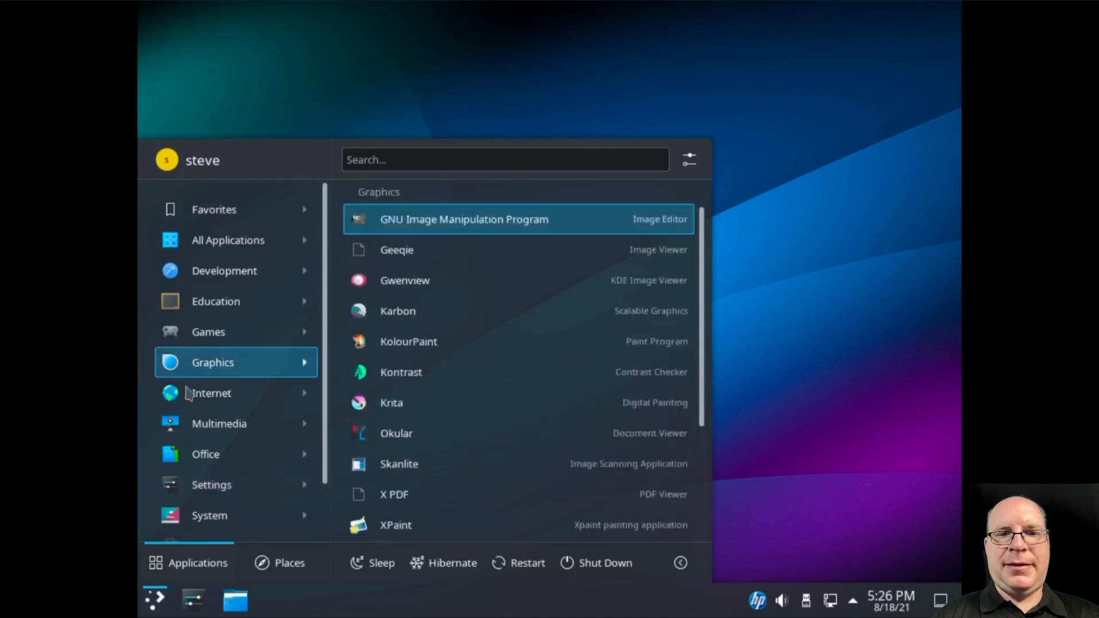
scroll(206, 458, "down", 2)
Browse the System applications list
mouse_move(203, 458)
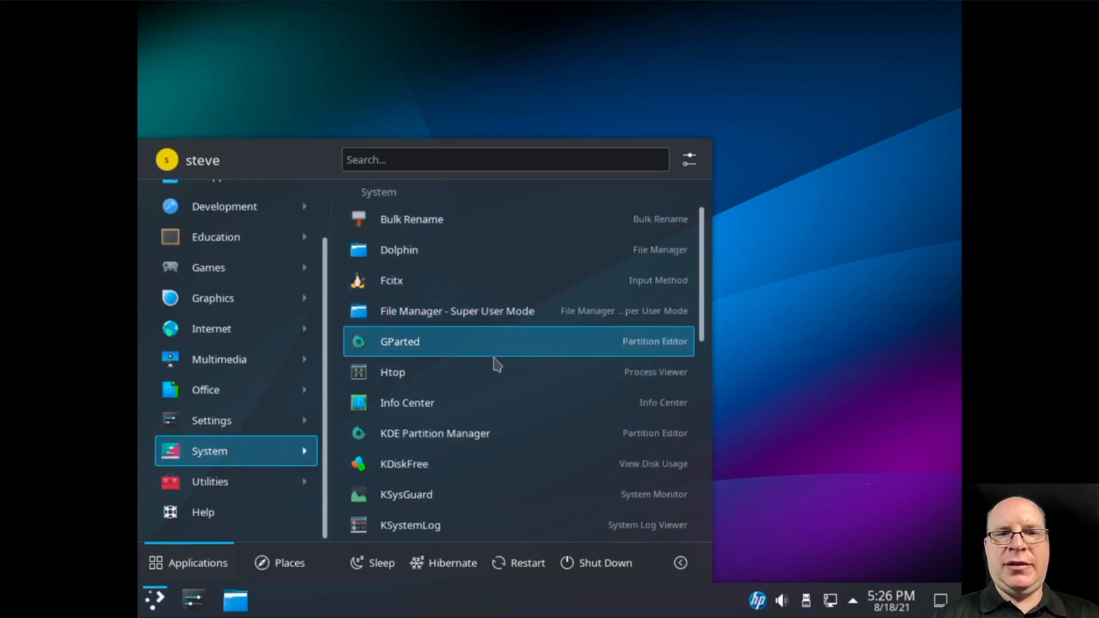
scroll(502, 365, "down", 3)
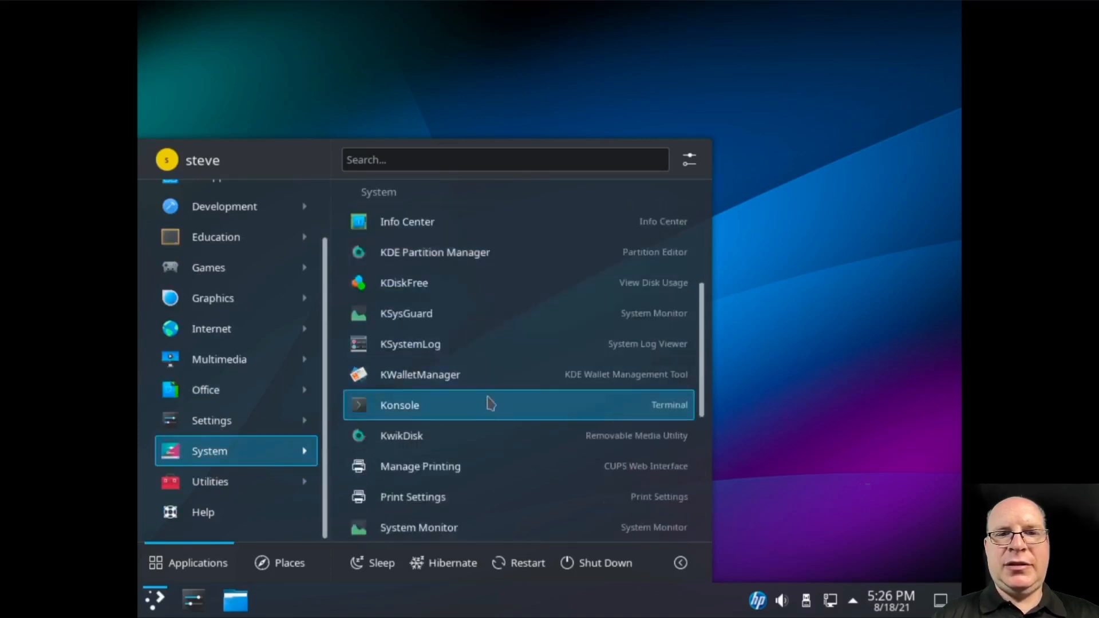
scroll(494, 411, "down", 3)
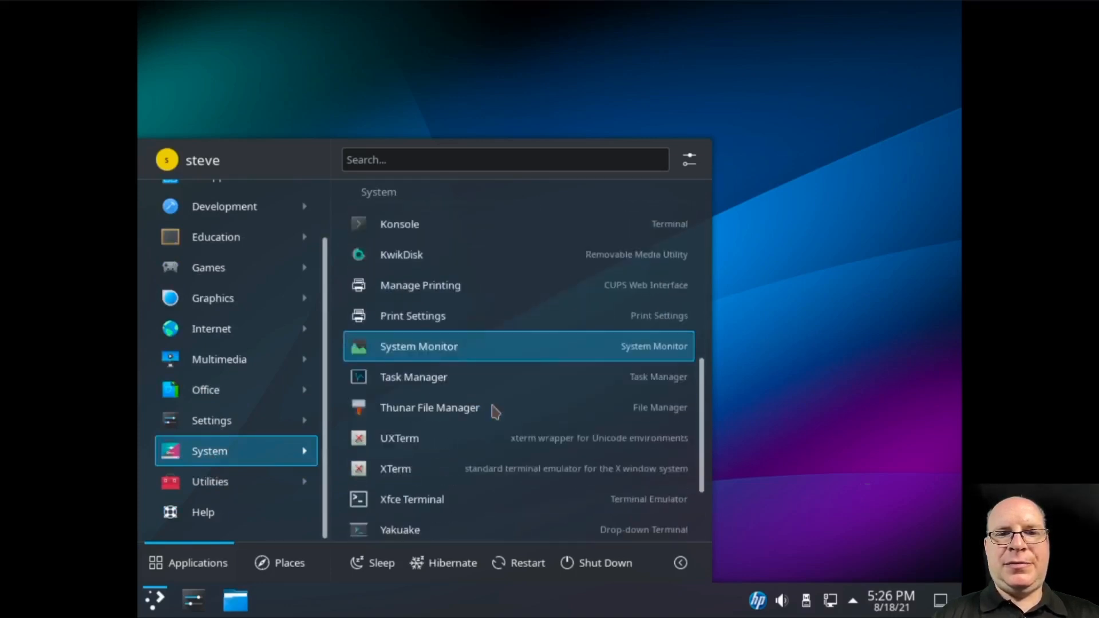
scroll(496, 410, "down", 2)
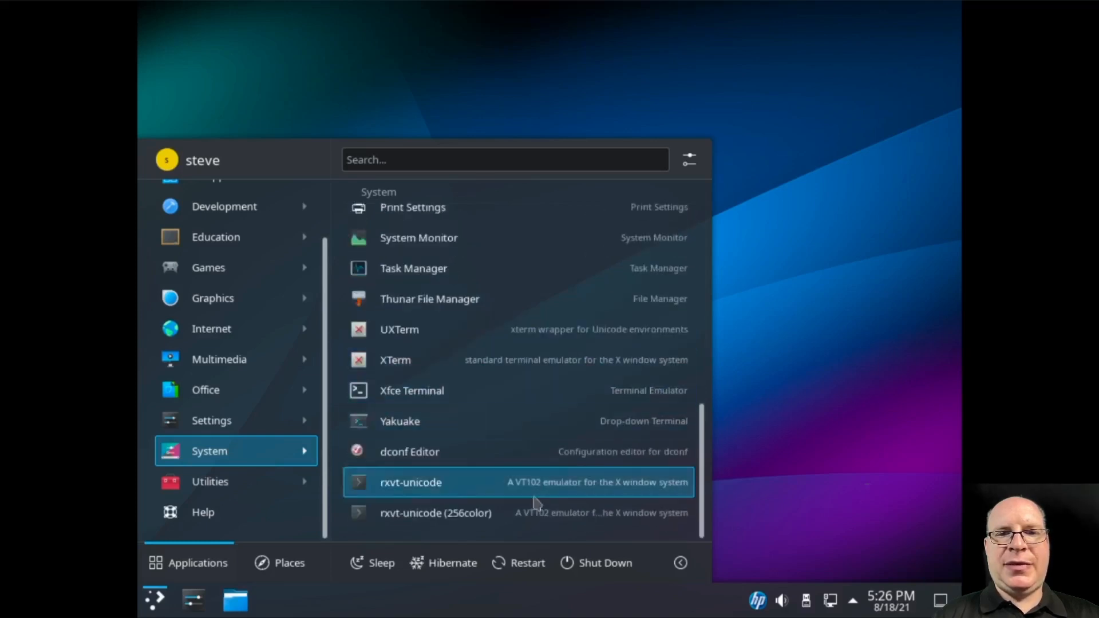
Scroll the Utilities applications, from Application Finder and Ark to Task Manager
mouse_move(237, 484)
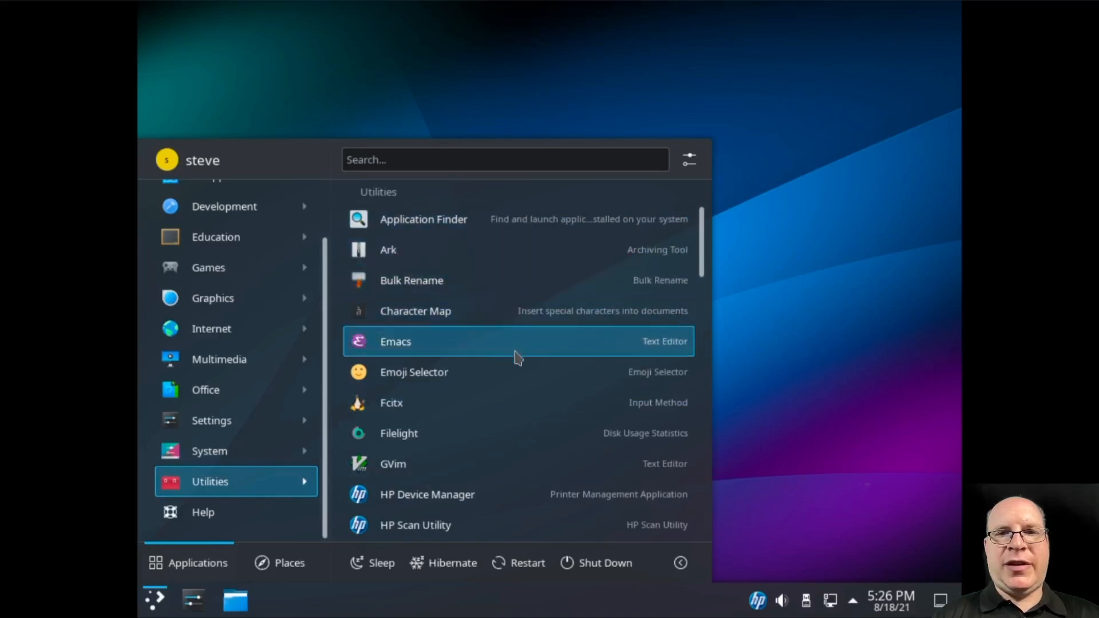
scroll(509, 453, "down", 5)
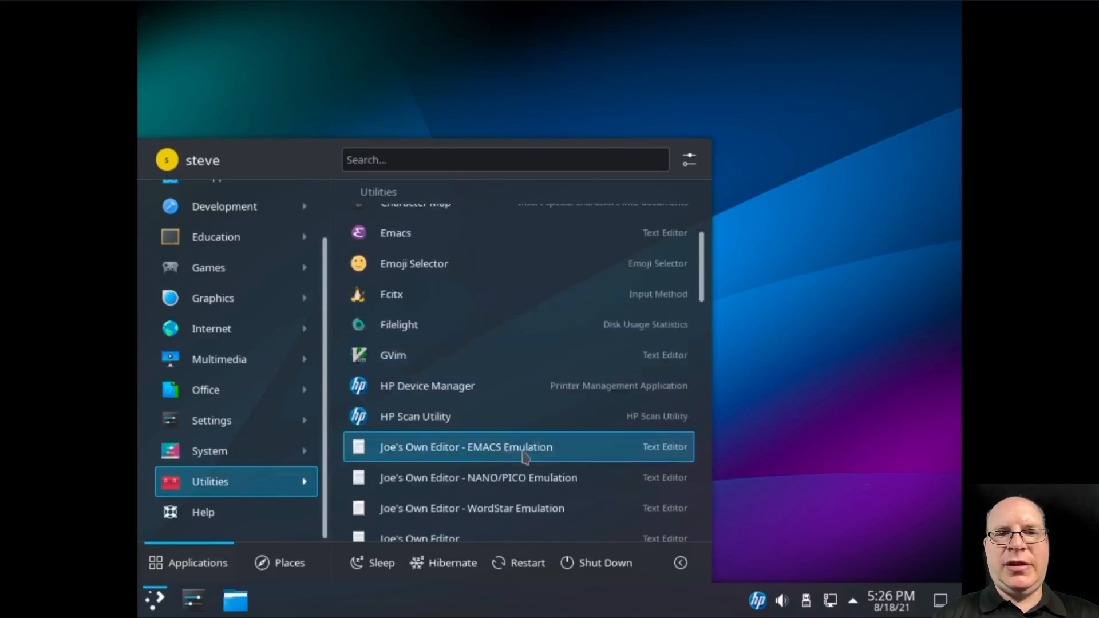
scroll(527, 458, "down", 3)
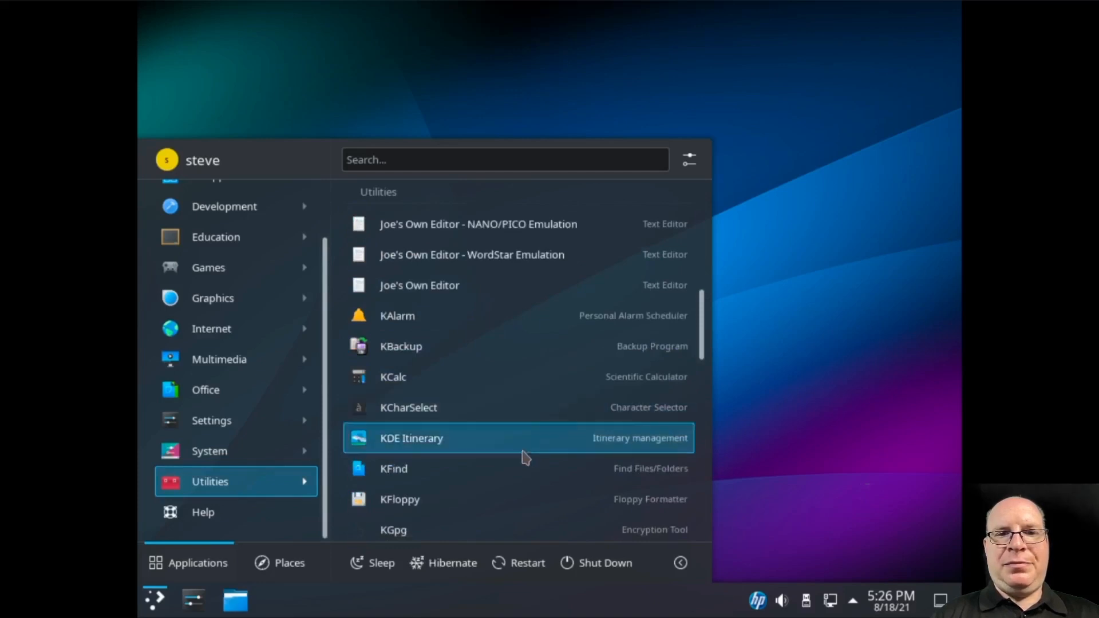
scroll(527, 458, "down", 6)
scroll(527, 458, "down", 4)
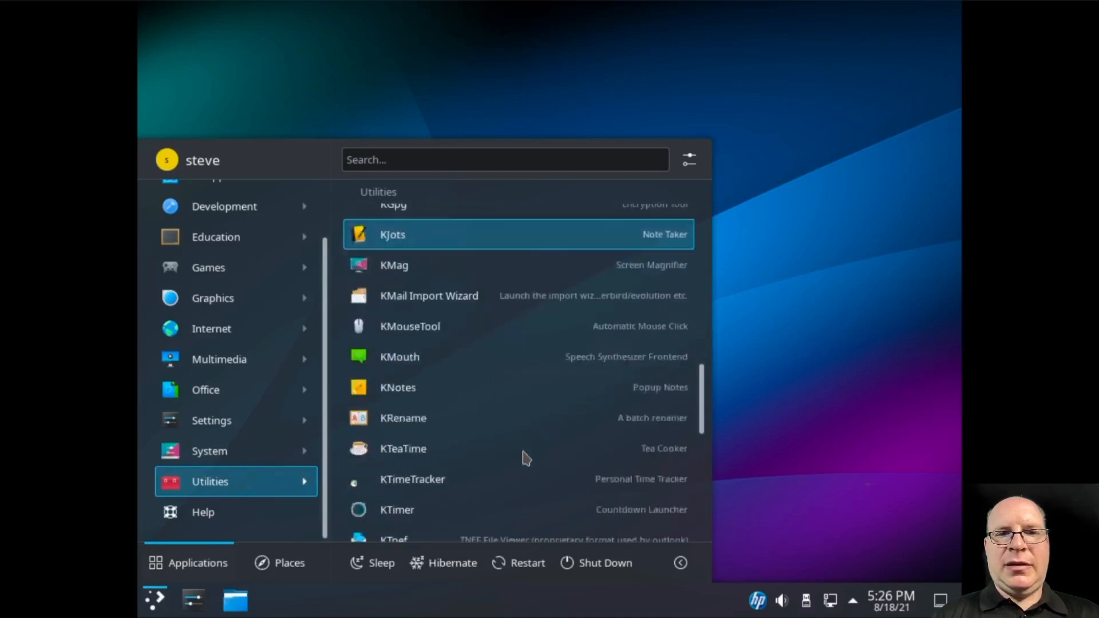
scroll(526, 459, "down", 6)
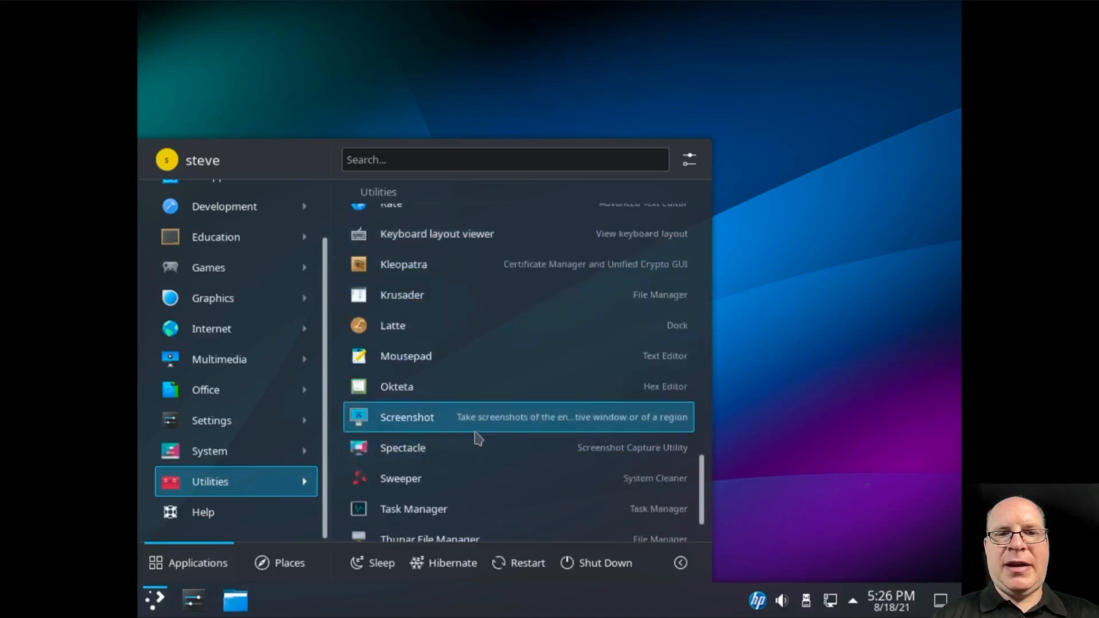
scroll(508, 455, "down", 2)
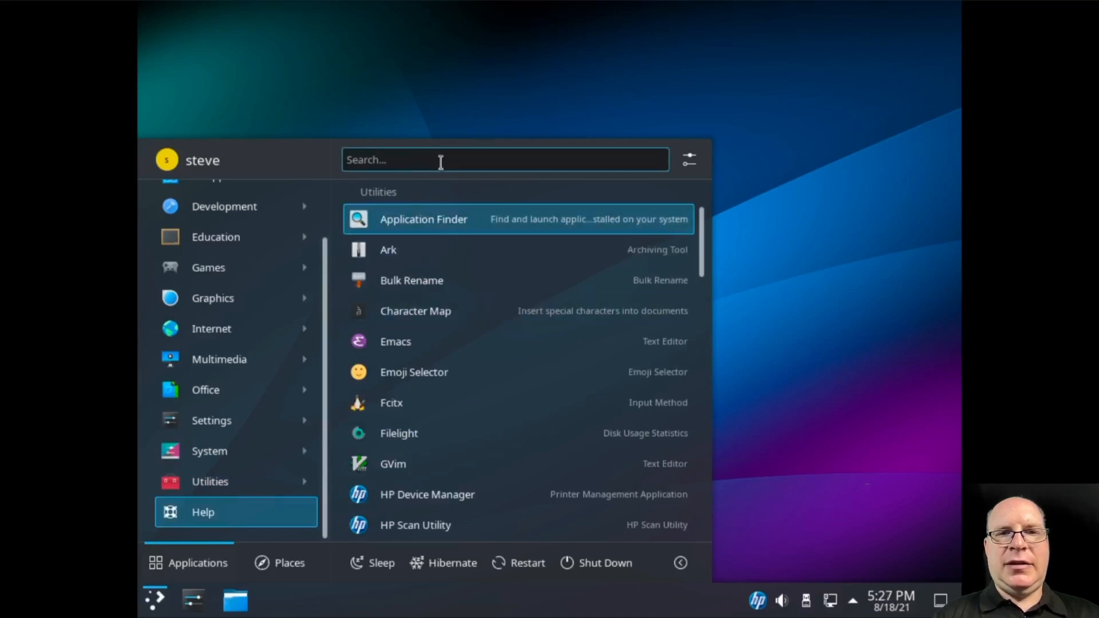
Launch Konsole from the launcher search and enlarge its window
type("konsole")
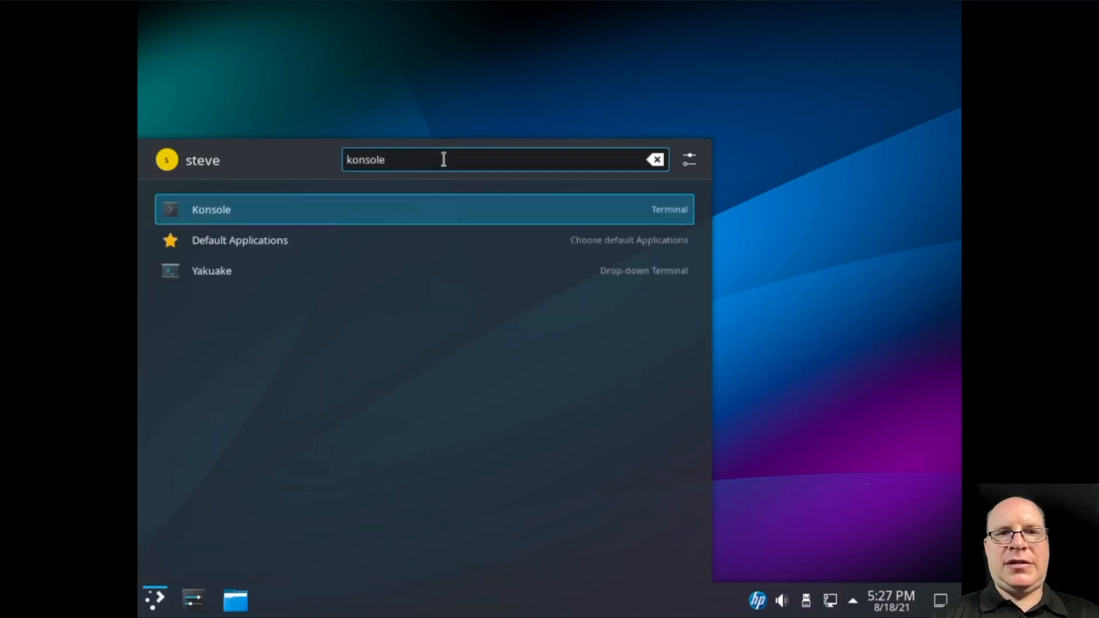
key("Return")
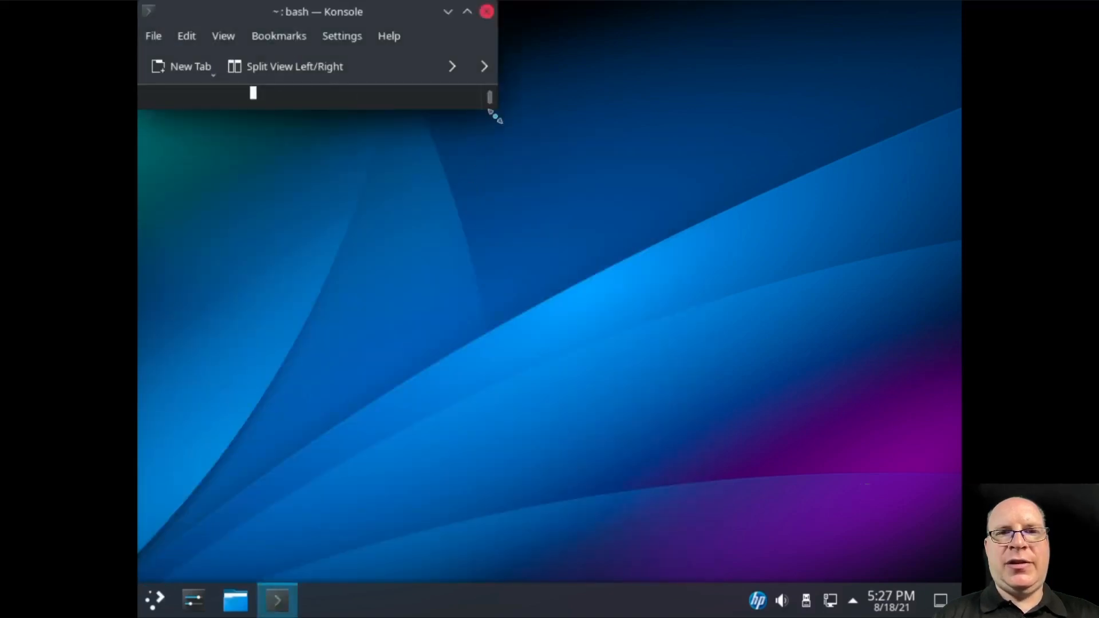
left_click_drag(494, 112, 729, 487)
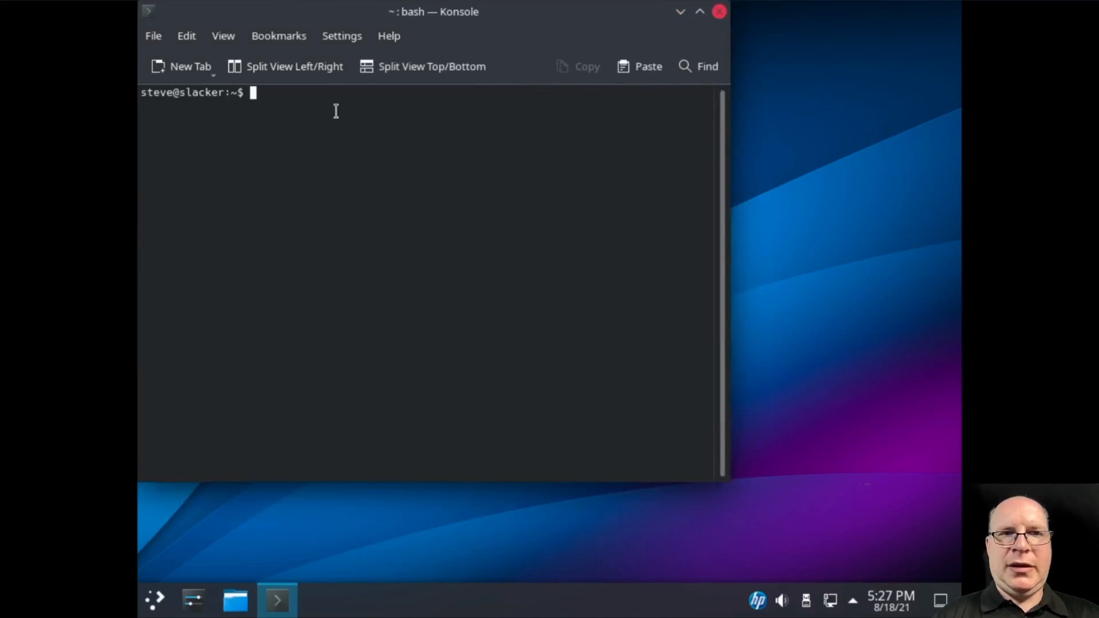
Run free -h and cat /etc/fstab, then clear the terminal with Ctrl+L
type("free -h")
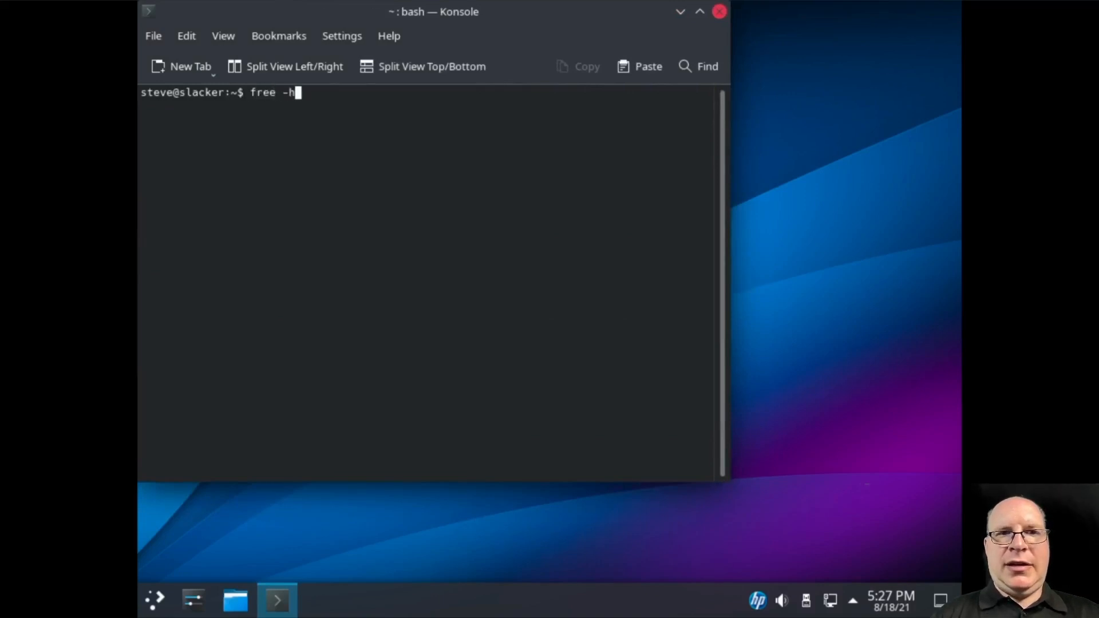
key("Return")
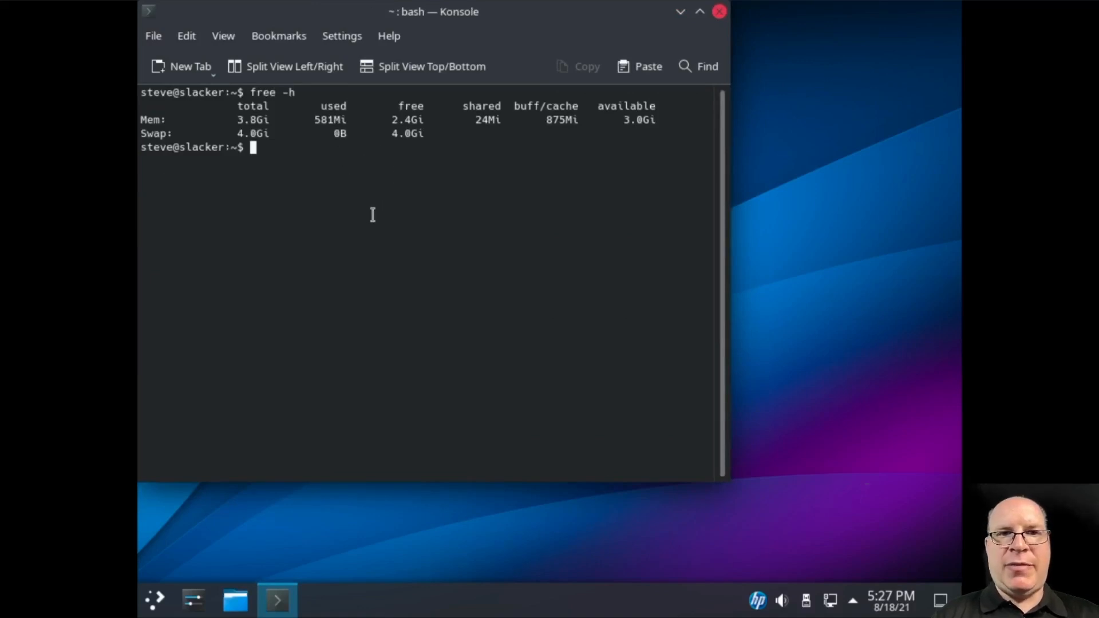
type("cat")
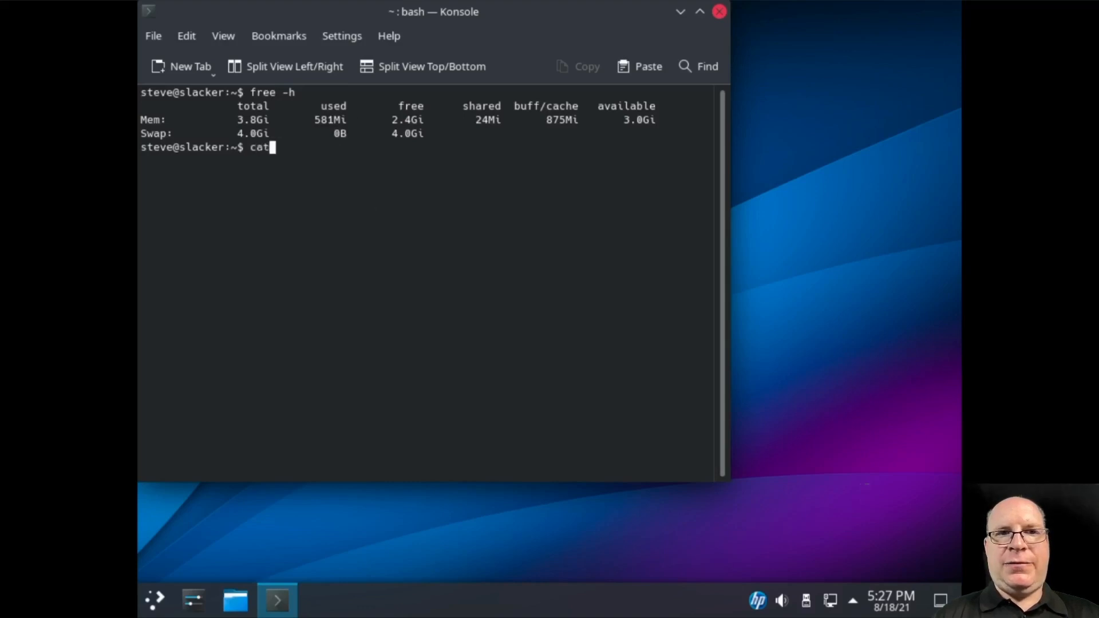
type(" /etc/fstab")
key("Return")
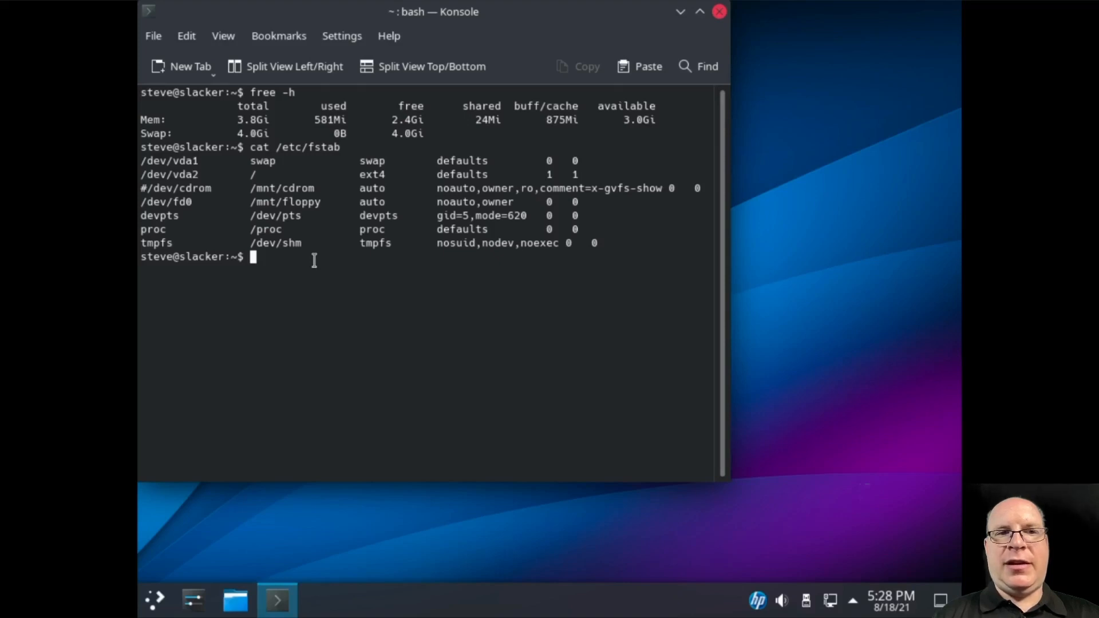
key("ctrl+l")
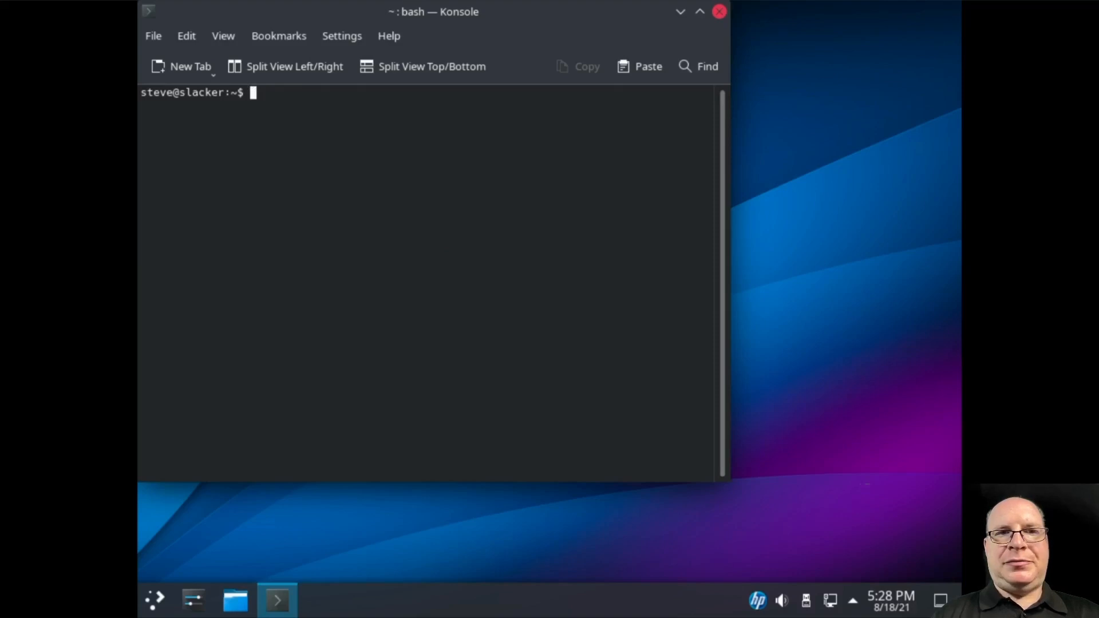
Open /etc/slackpkg/mirrors in nano with sudo, submitting the account password
type("sudo nano /et")
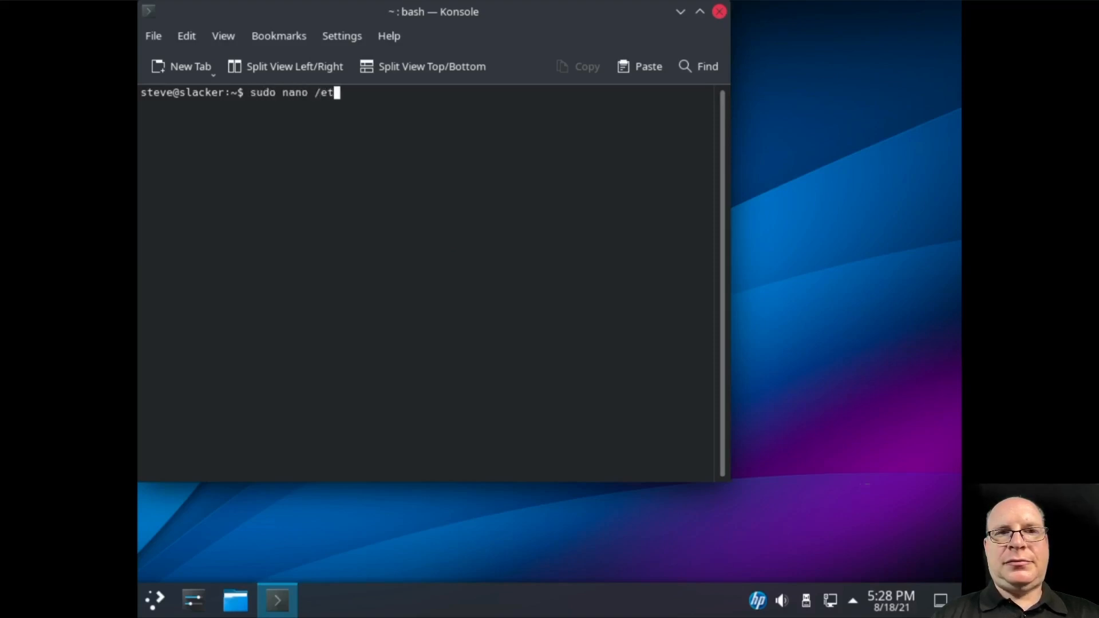
type("c/slackpkg/")
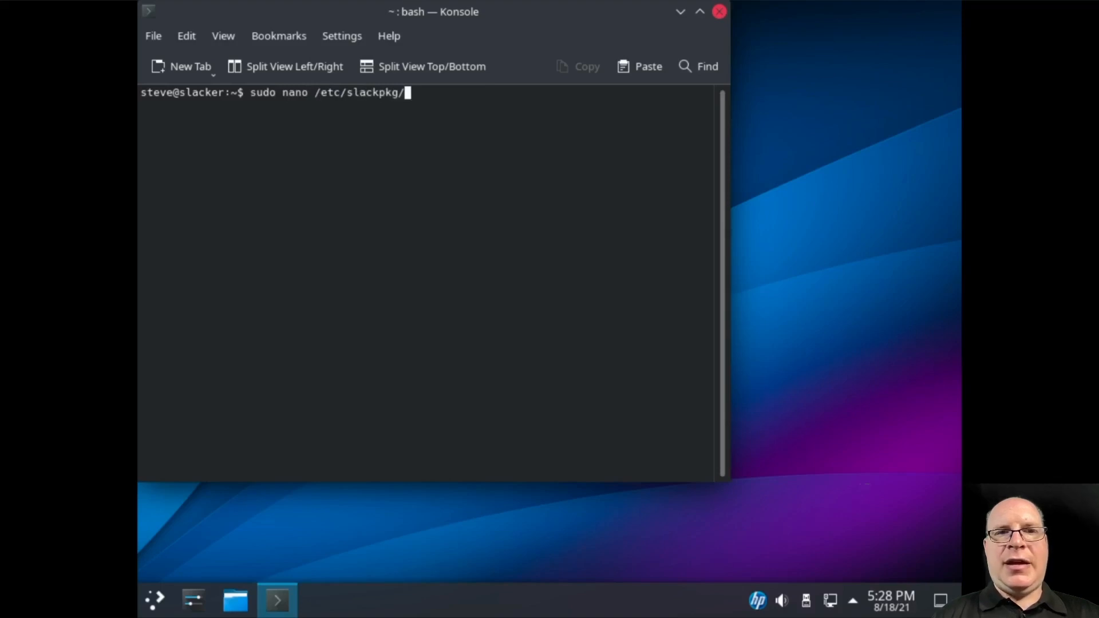
type("mirrors")
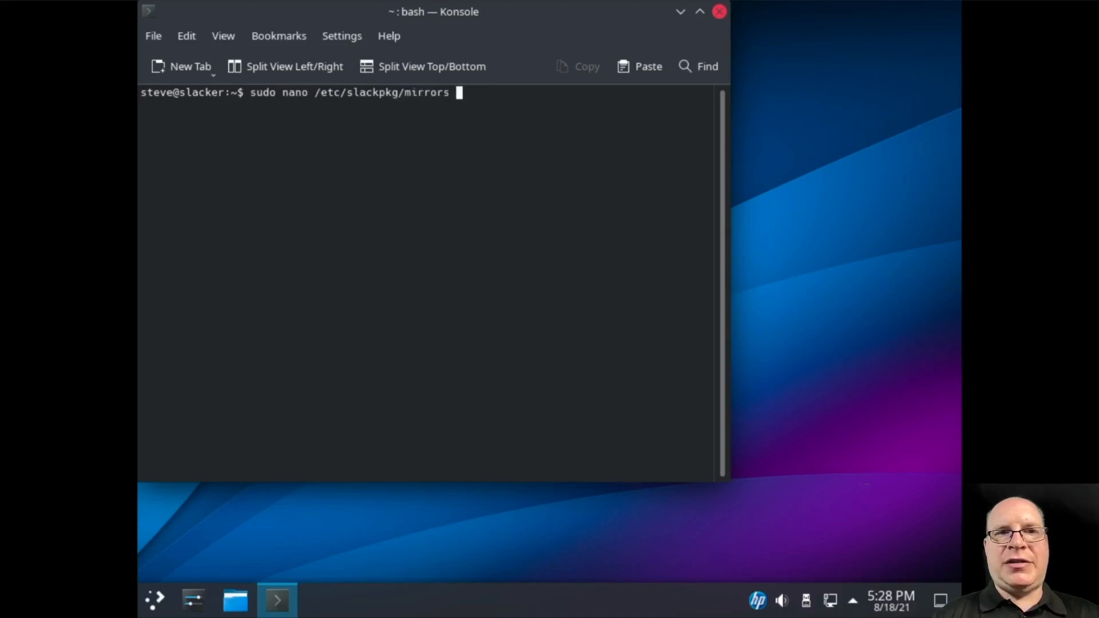
key("Return")
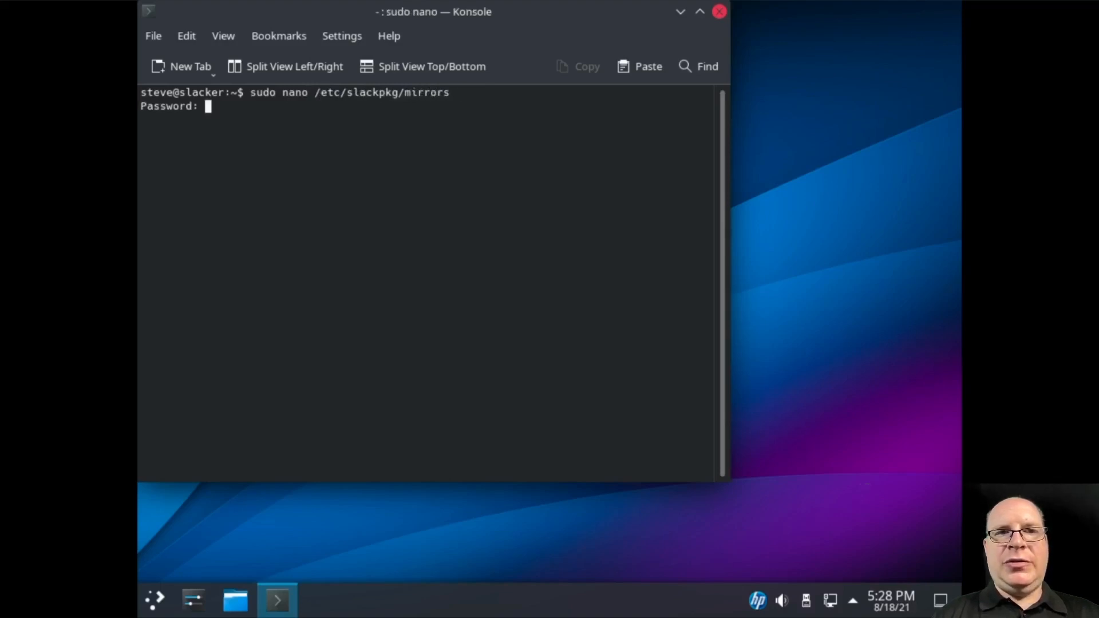
key("Return")
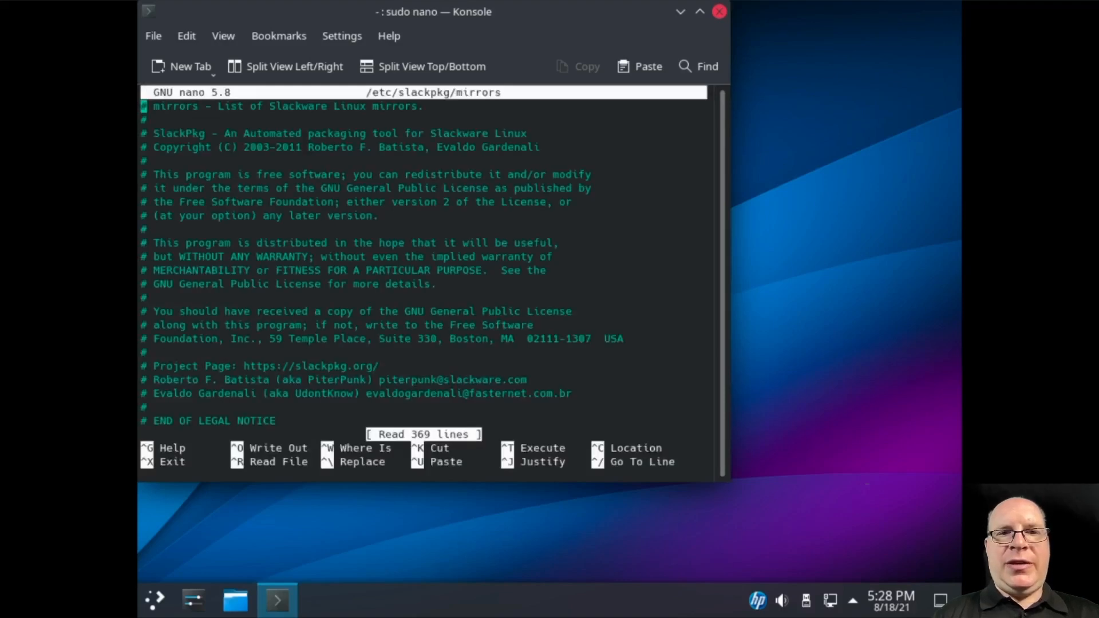
key("Down")
key("Down")
key("Down")
key("Down")
key("Down")
key("Down")
key("Down")
key("Down")
key("Down")
key("Down")
key("Down")
key("Down")
key("Down")
key("Down")
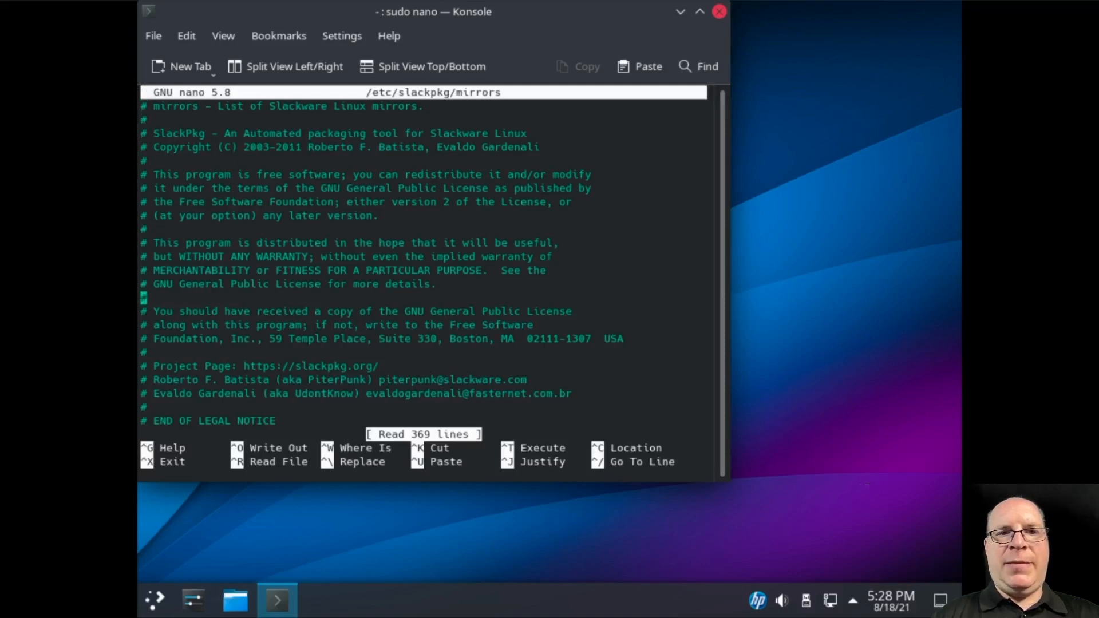
key("Down")
key("Down")
key("Down")
key("Down")
key("Down")
key("Down")
key("Down")
key("Down")
key("Down")
key("Down")
key("Down")
key("Down")
key("Down")
key("Down")
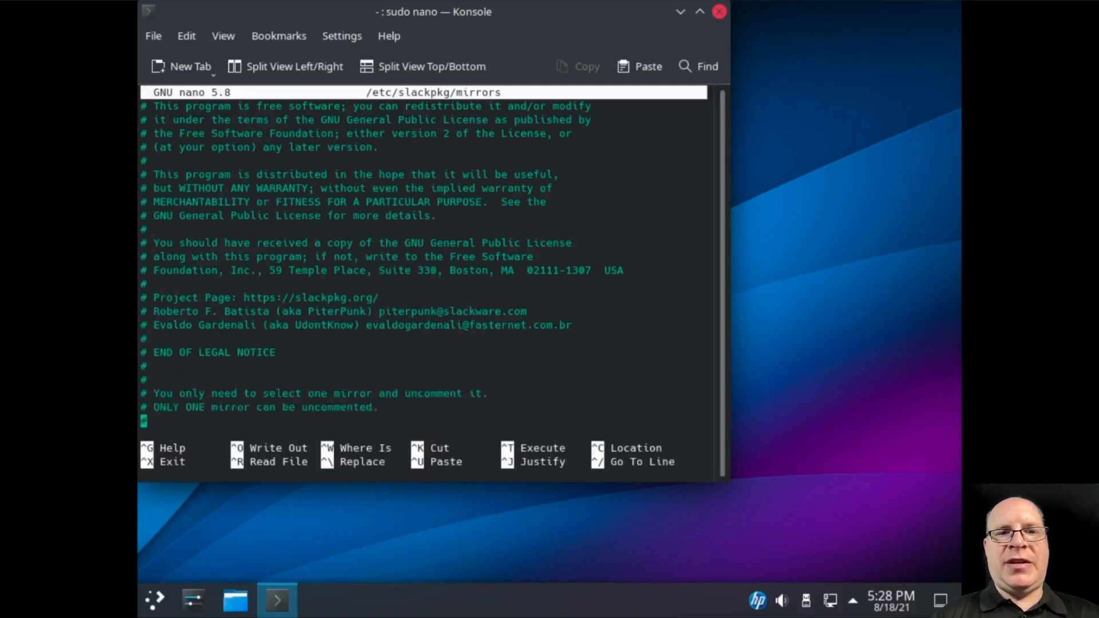
key("Down")
key("Down")
key("Down")
key("Down")
key("Down")
key("Down")
key("Down")
key("Down")
key("Down")
key("Down")
key("Down")
key("Down")
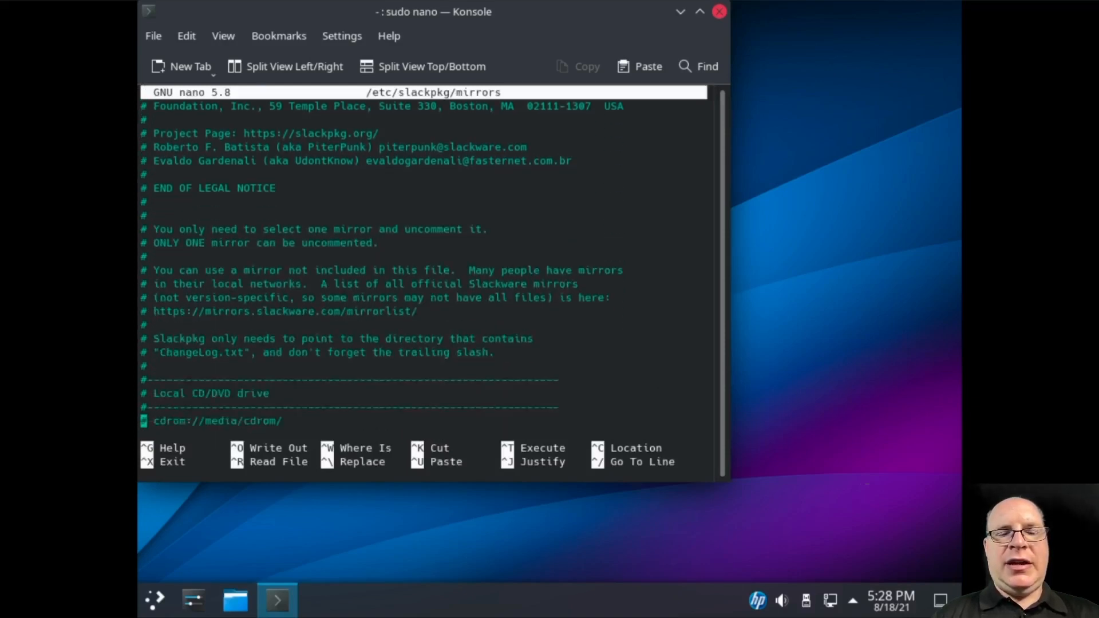
key("Down")
key("Down")
key("Down")
key("Down")
key("Down")
key("Down")
key("Down")
key("Down")
key("Down")
key("Down")
key("Down")
key("Down")
key("Down")
key("Down")
key("Down")
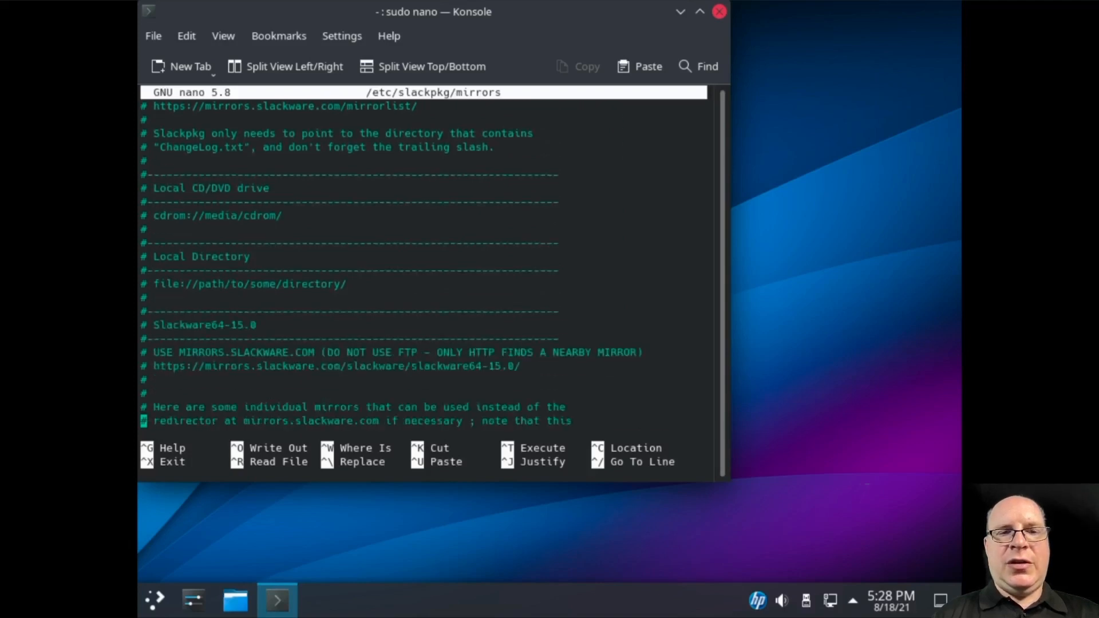
key("Down")
key("Down")
key("Down")
key("Down")
key("Down")
key("Down")
key("Down")
key("Down")
key("Down")
key("Down")
key("Down")
key("Down")
key("Down")
key("Down")
key("Down")
key("Down")
key("Down")
key("Down")
key("Down")
key("Down")
key("Down")
key("Down")
key("Down")
key("Down")
key("Down")
key("Down")
key("Down")
key("Down")
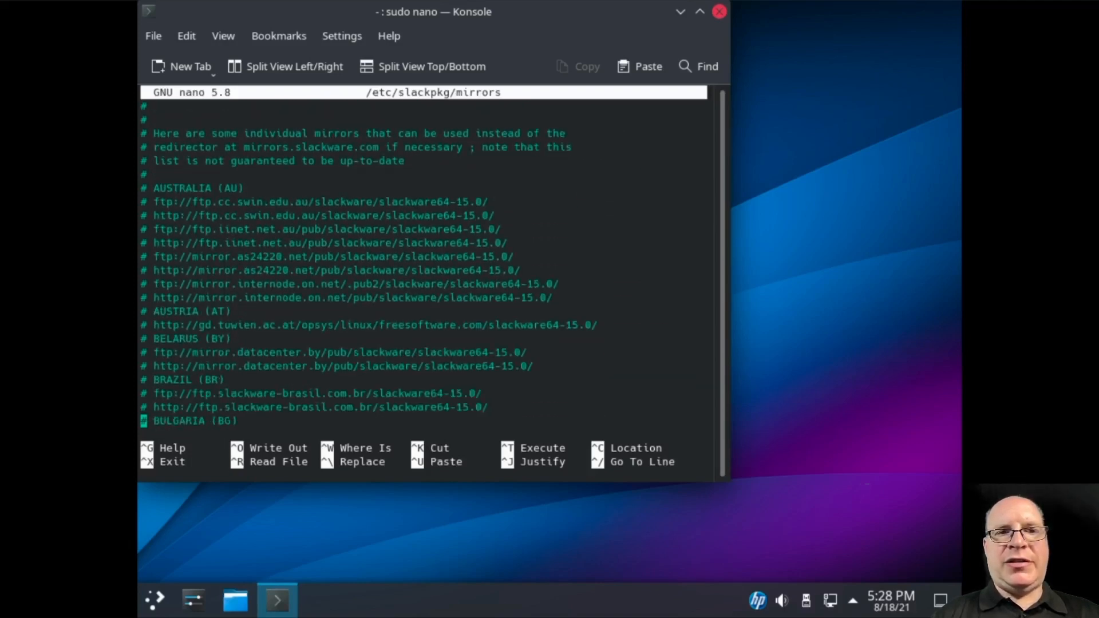
key("Down")
key("Down")
key("Down")
key("Down")
key("Down")
key("Down")
key("Down")
key("Down")
key("Down")
key("Down")
key("Down")
key("Down")
key("Down")
key("Down")
key("Down")
key("Down")
key("Down")
key("Down")
key("Down")
key("Down")
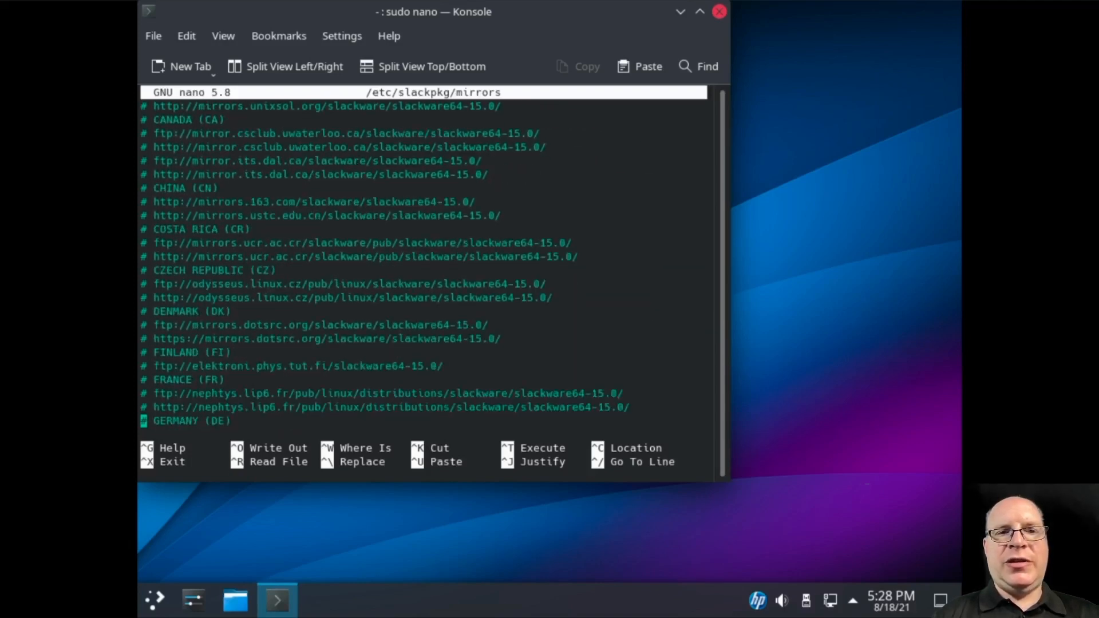
key("Down")
key("Down")
key("Down")
key("Down")
key("Down")
key("Down")
key("Down")
key("Down")
key("Down")
key("Down")
key("Down")
key("Down")
key("Down")
key("Down")
key("Down")
key("Down")
key("Down")
key("Down")
key("Down")
key("Down")
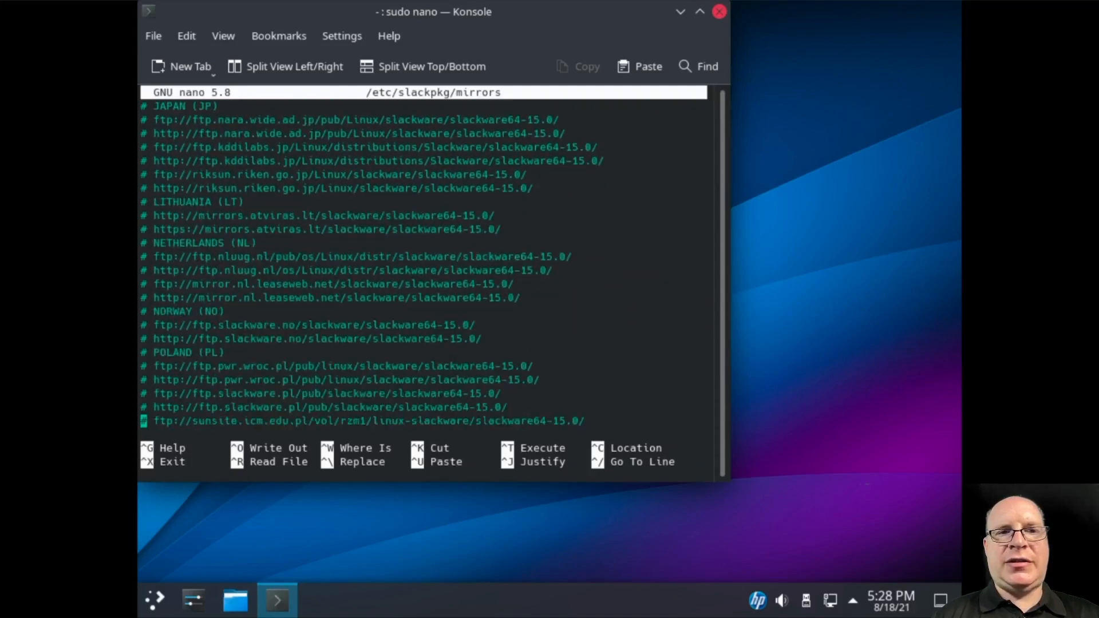
key("Down")
key("Down")
key("Down")
key("Down")
key("Down")
key("Down")
key("Down")
key("Down")
key("Down")
key("Down")
key("Down")
key("Down")
key("Down")
key("Down")
key("Down")
key("Down")
key("Down")
key("Down")
key("Down")
key("Down")
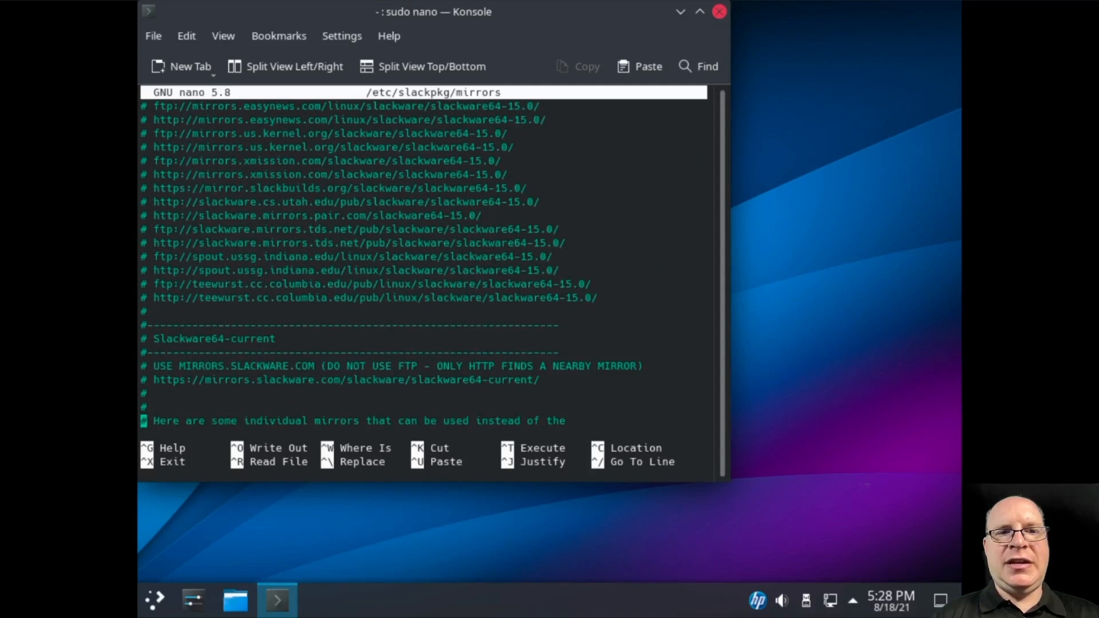
key("Up")
key("Up")
key("Up")
key("Up")
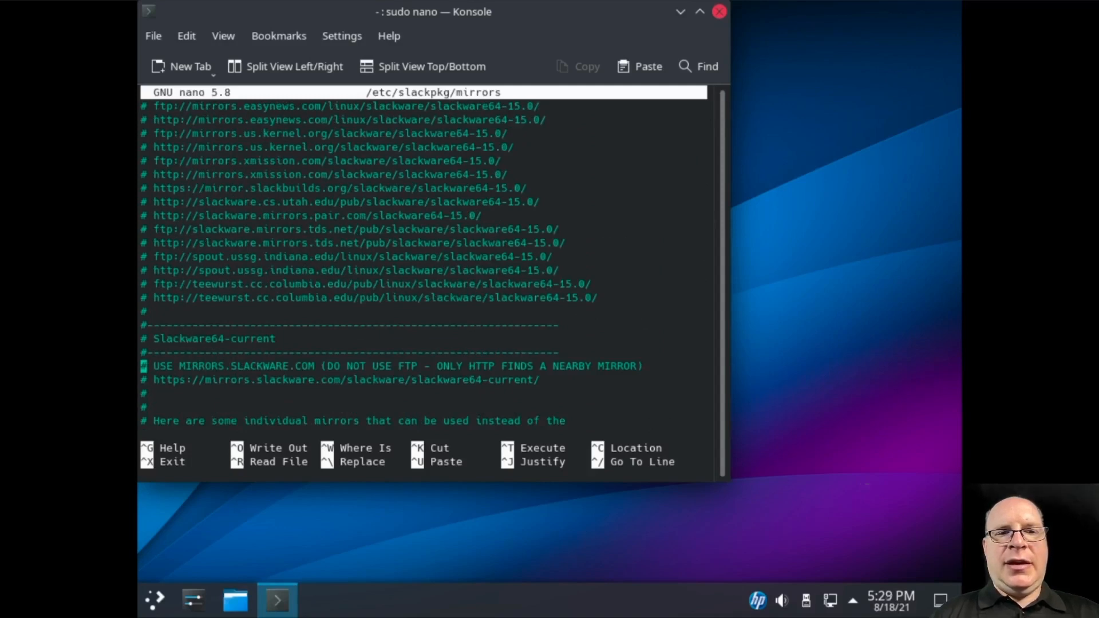
key("Down")
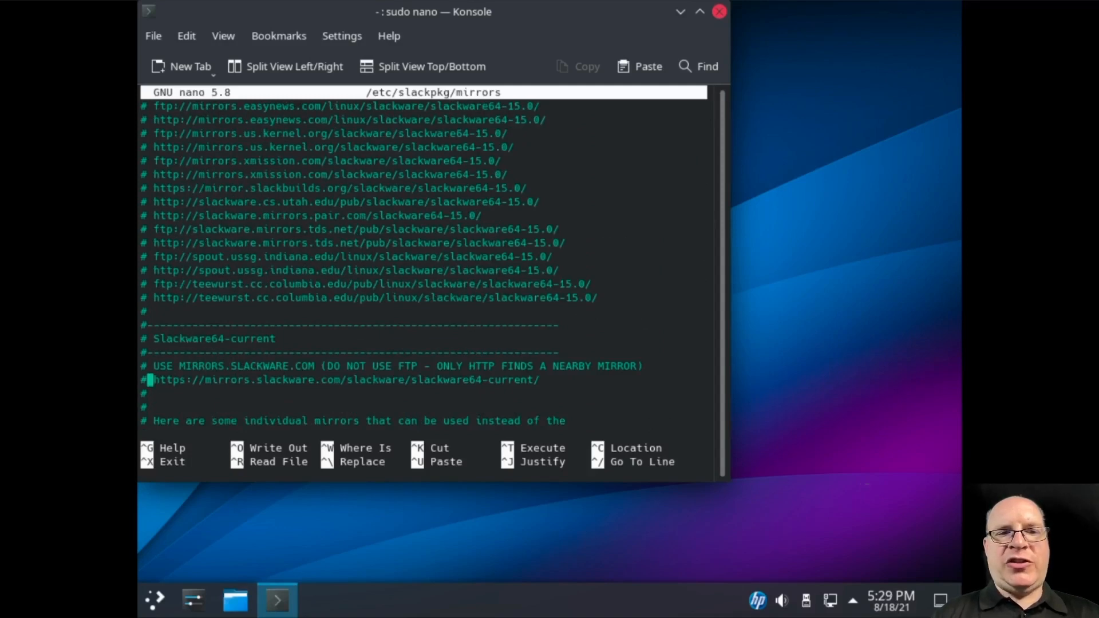
key("Delete")
key("Delete")
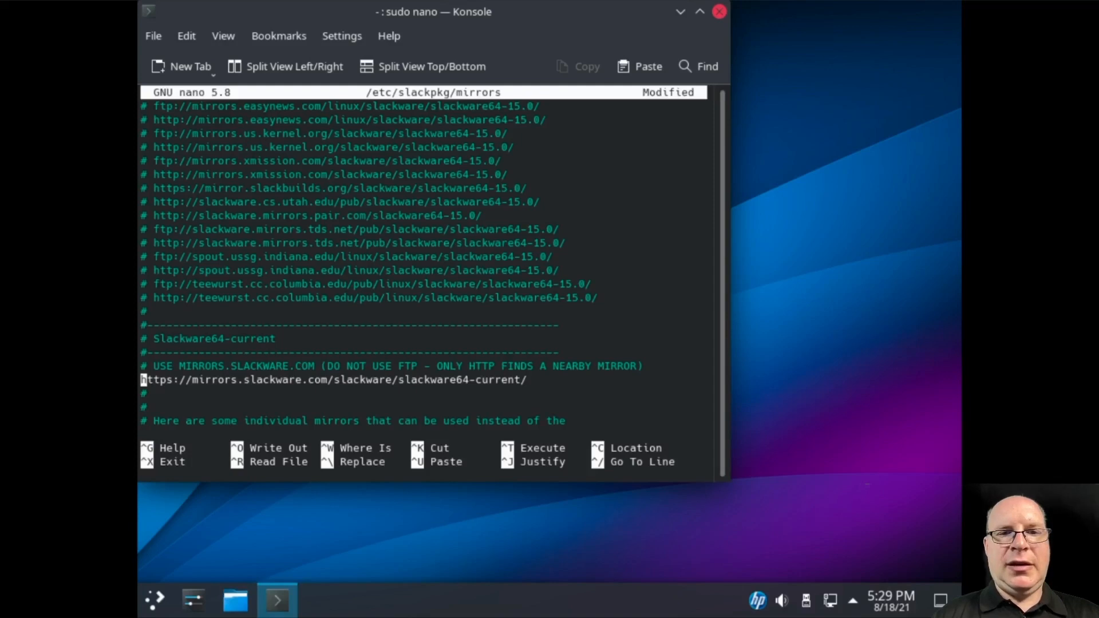
Save the modified mirrors file and exit nano
key("ctrl+x")
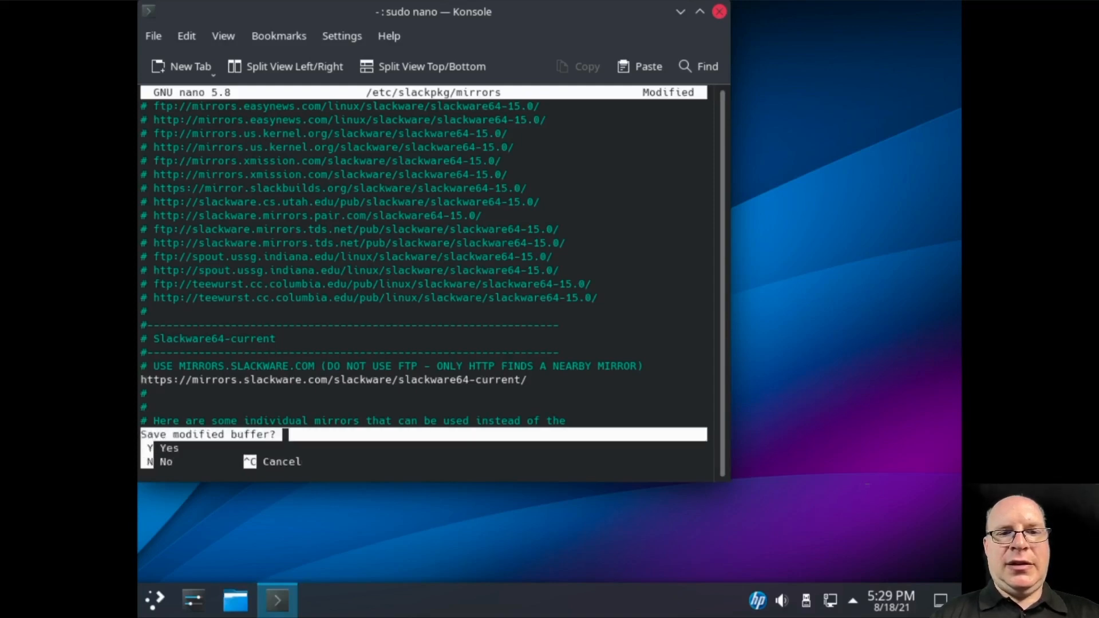
key("y")
key("Return")
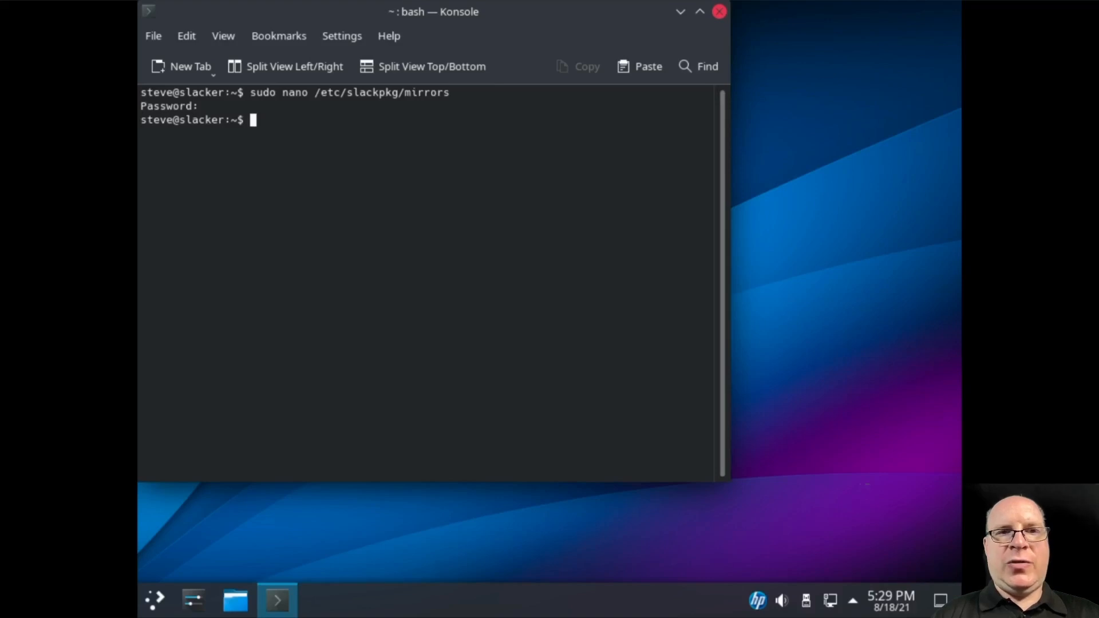
Type and erase the slackpkg update gpg and upgrade-all commands, then close Konsole
type("sudo sl")
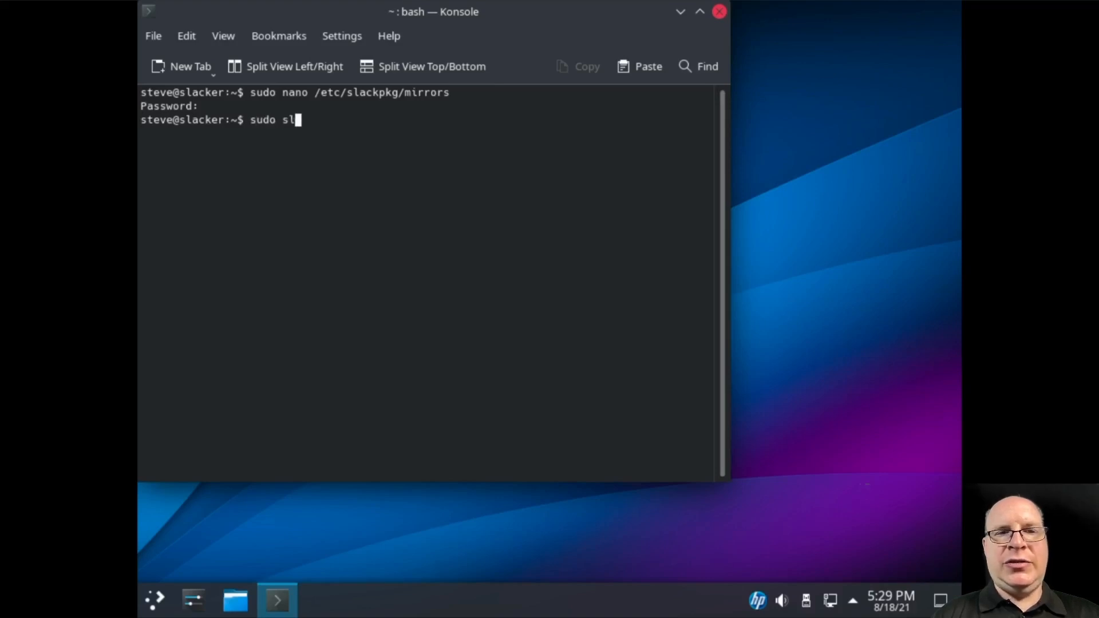
type("ackpk")
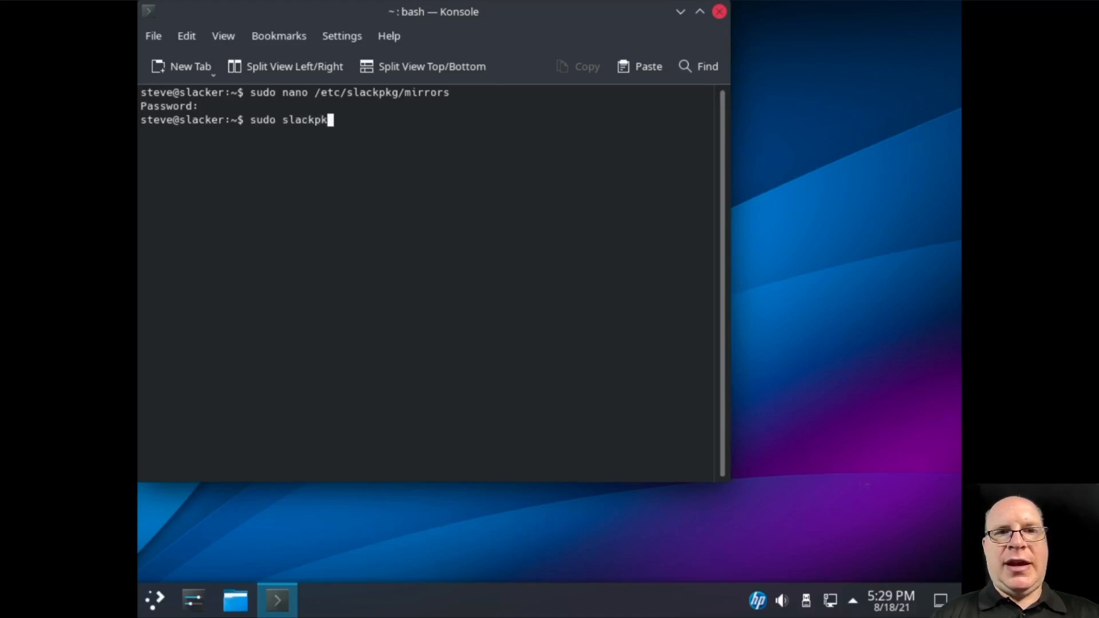
type("g update ")
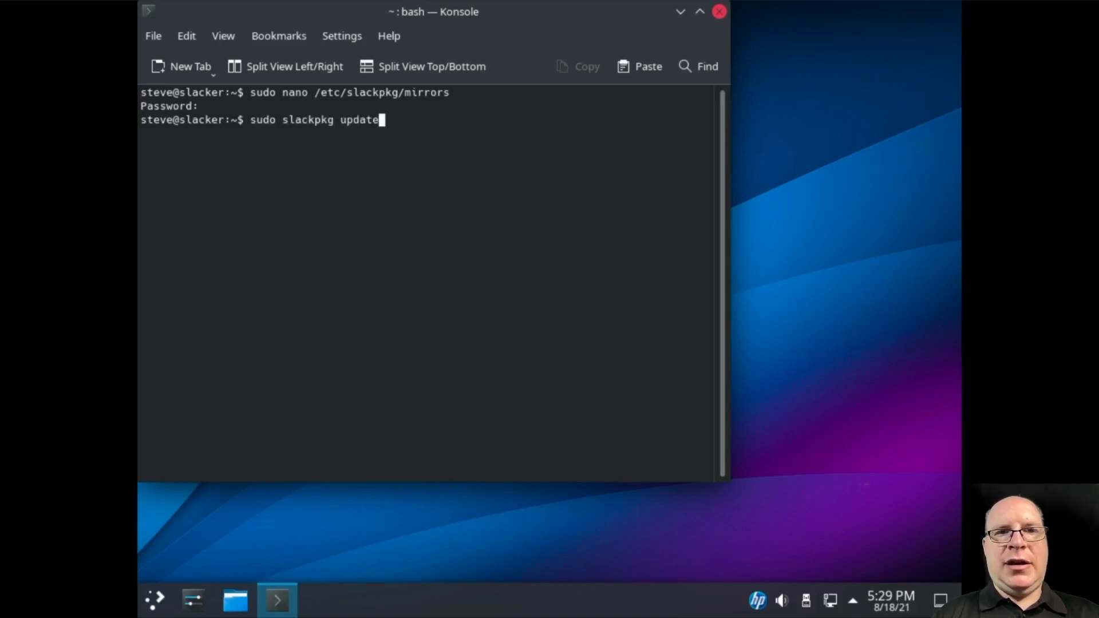
type("gpg")
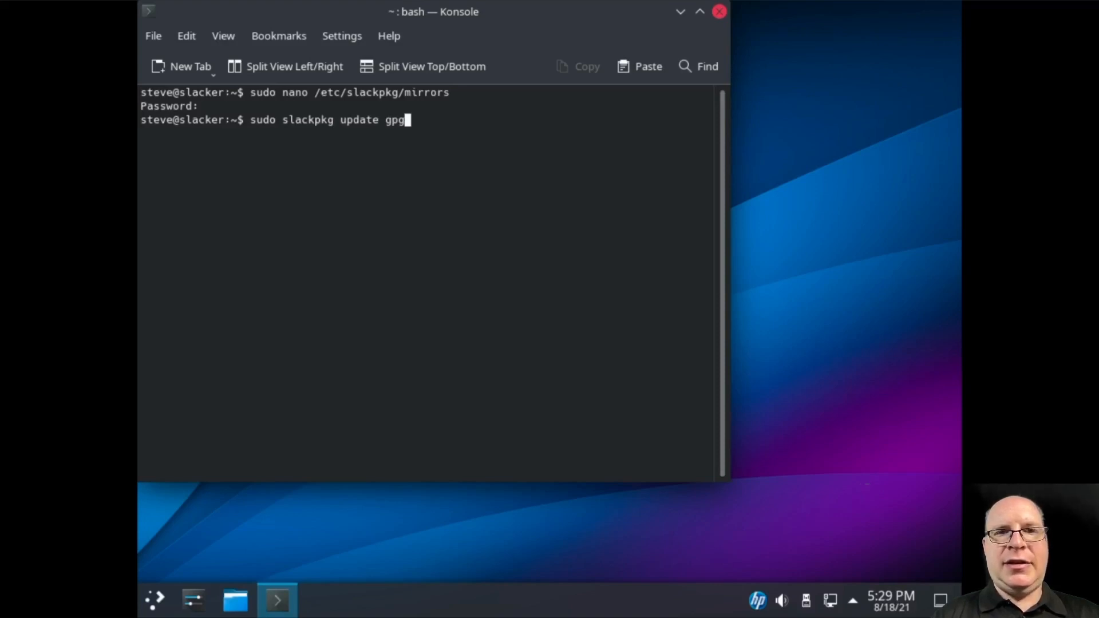
key("BackSpace")
key("BackSpace")
key("BackSpace")
key("BackSpace")
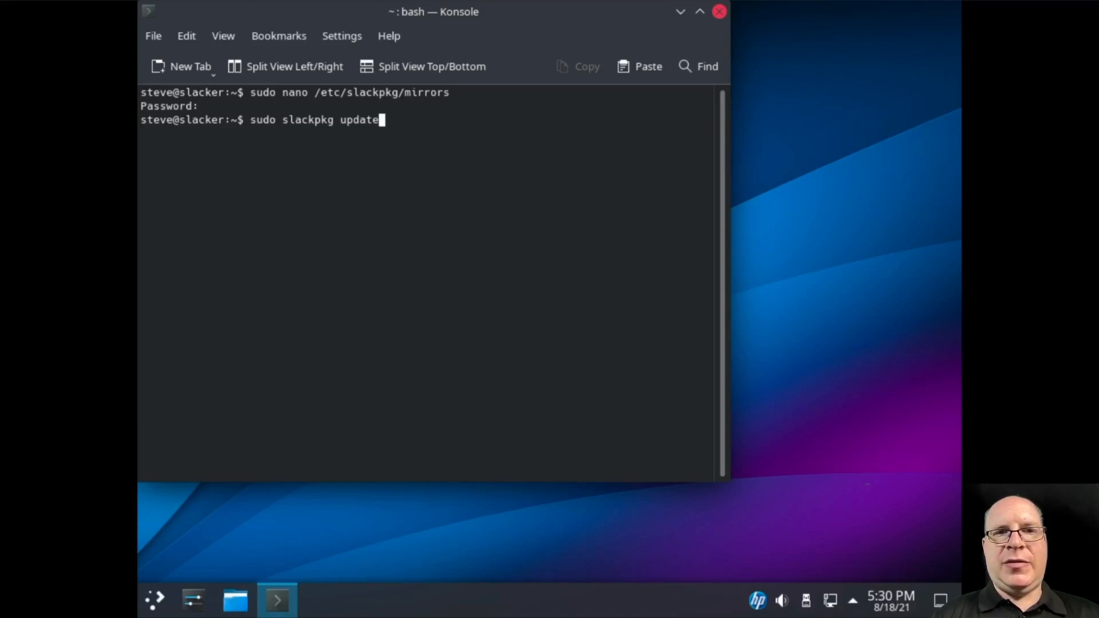
key("BackSpace")
key("BackSpace")
key("BackSpace")
key("BackSpace")
type("gr")
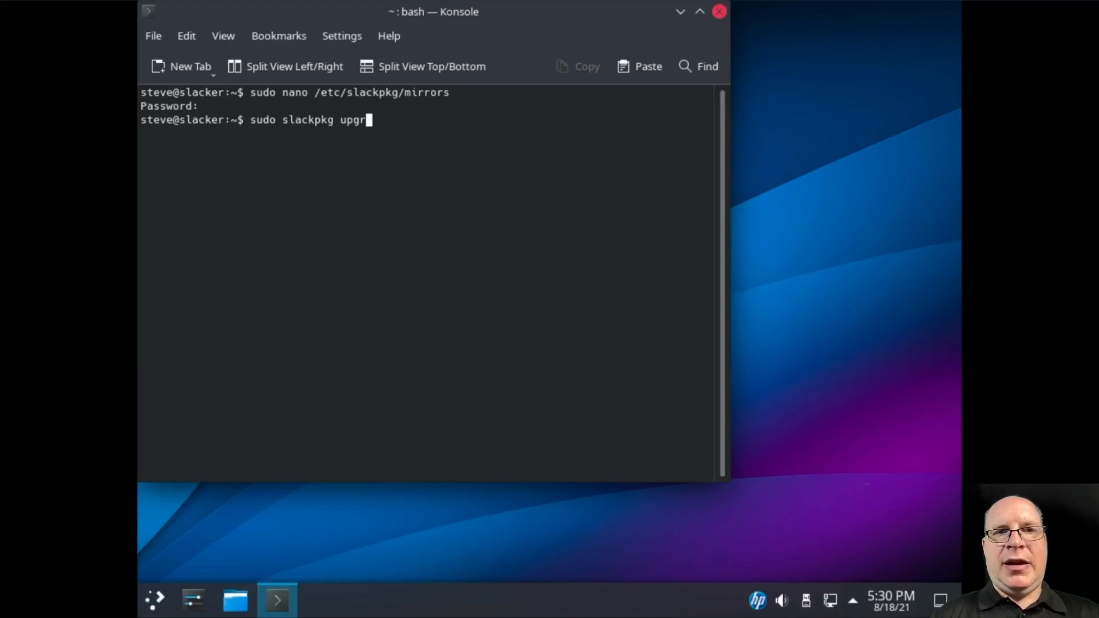
type("ade-all")
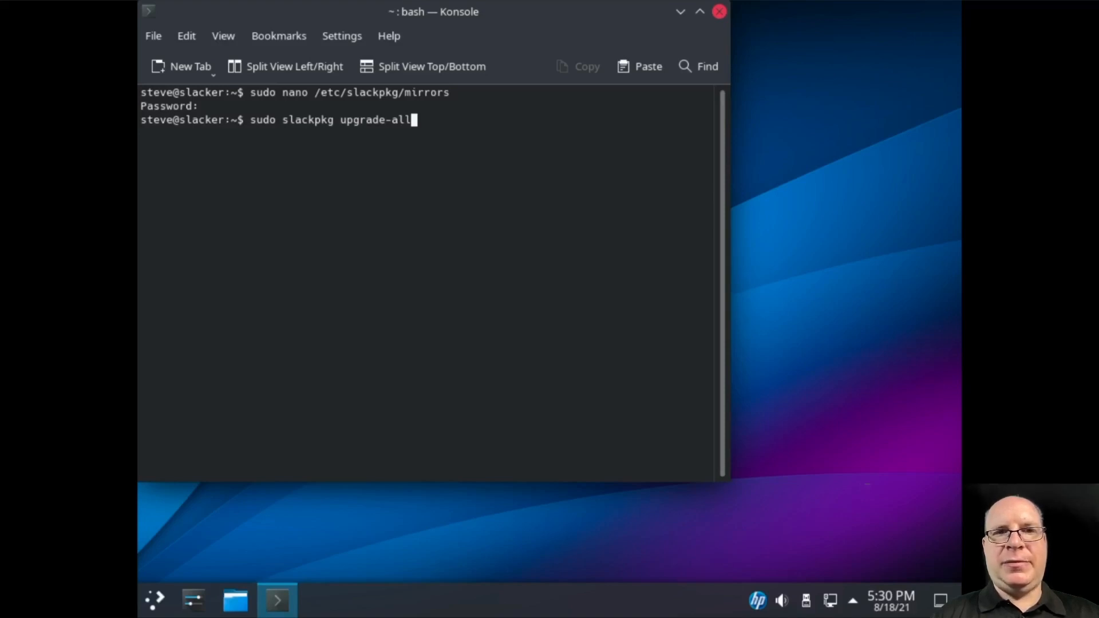
key("BackSpace")
key("BackSpace")
key("BackSpace")
key("BackSpace")
key("BackSpace")
key("BackSpace")
key("BackSpace")
key("BackSpace")
key("BackSpace")
key("BackSpace")
key("BackSpace")
key("BackSpace")
key("BackSpace")
key("BackSpace")
key("BackSpace")
key("BackSpace")
key("BackSpace")
key("BackSpace")
key("BackSpace")
key("BackSpace")
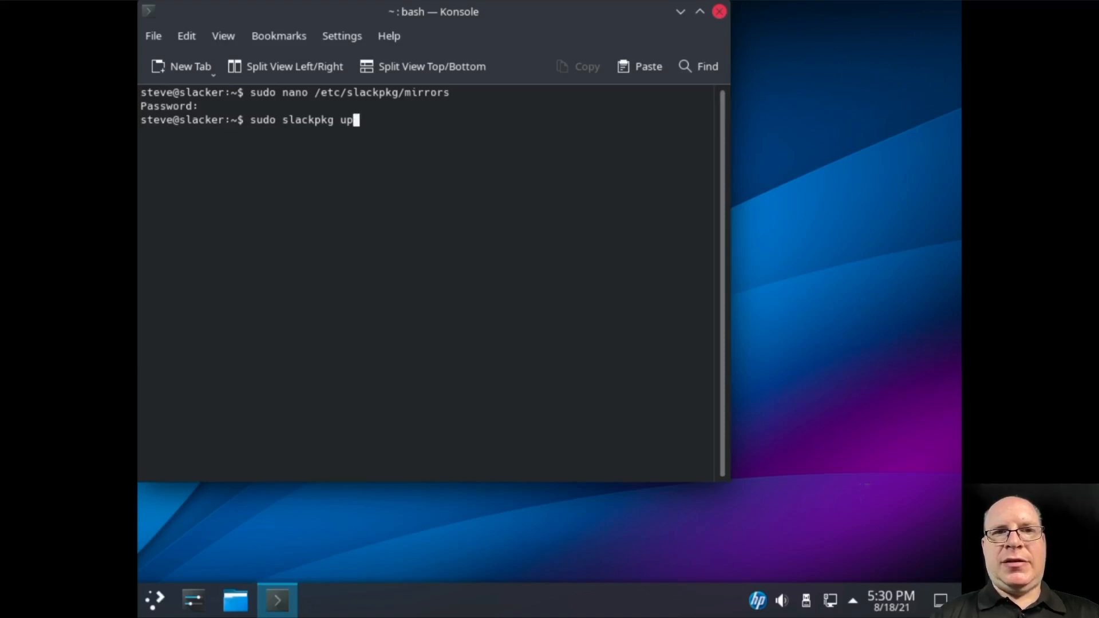
left_click(717, 11)
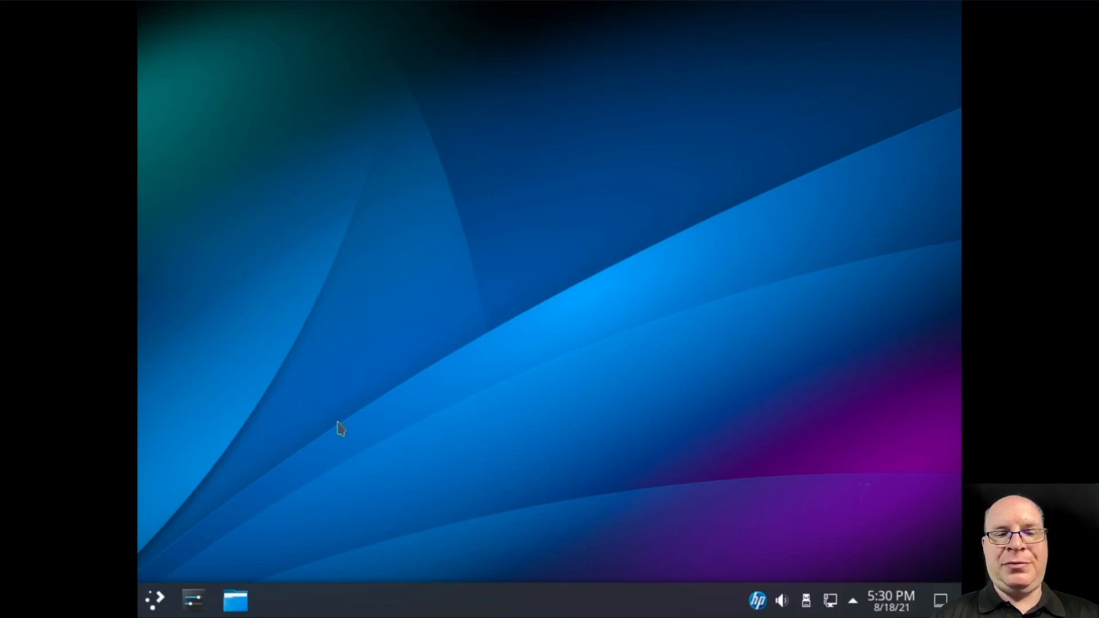
Launch Firefox via a 'fire' launcher search and close its Privacy Notice tab
left_click(155, 600)
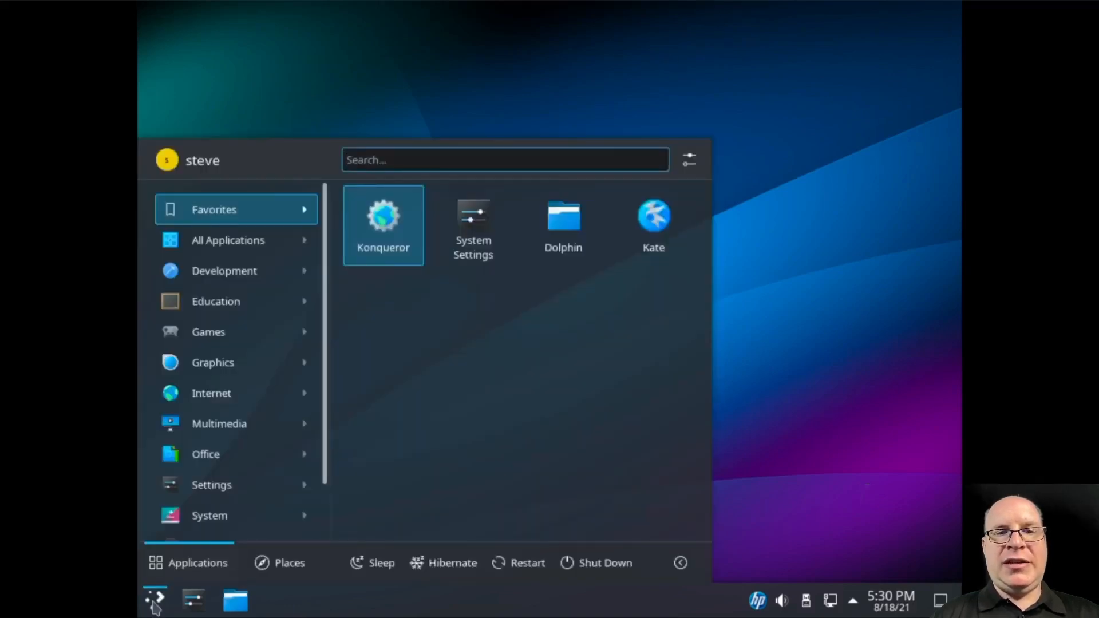
type("fire")
key("Return")
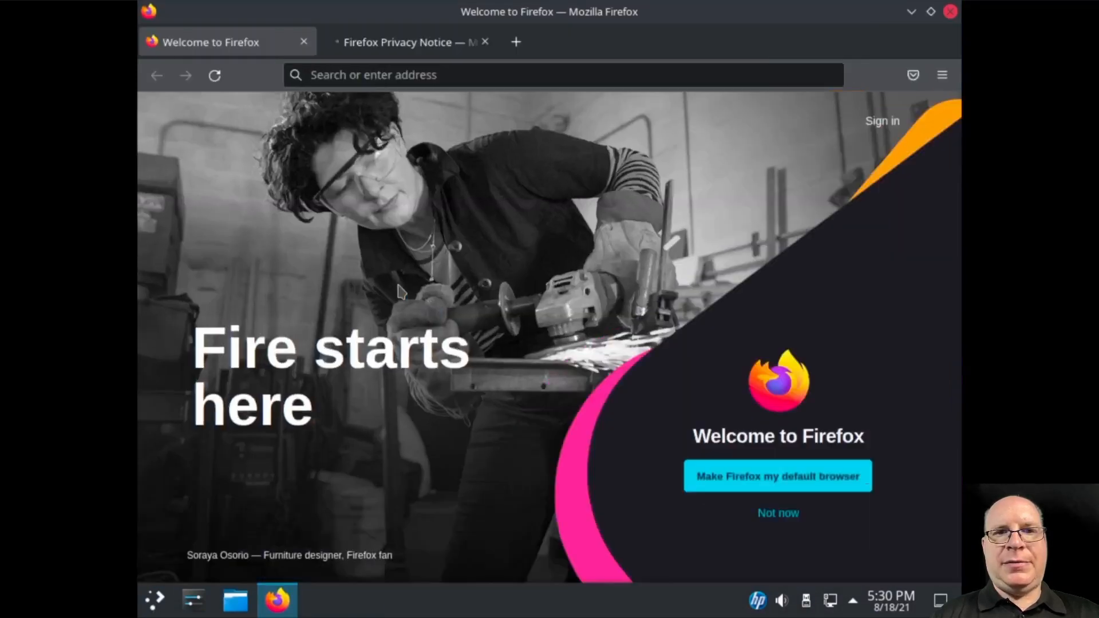
left_click(485, 41)
left_click(444, 74)
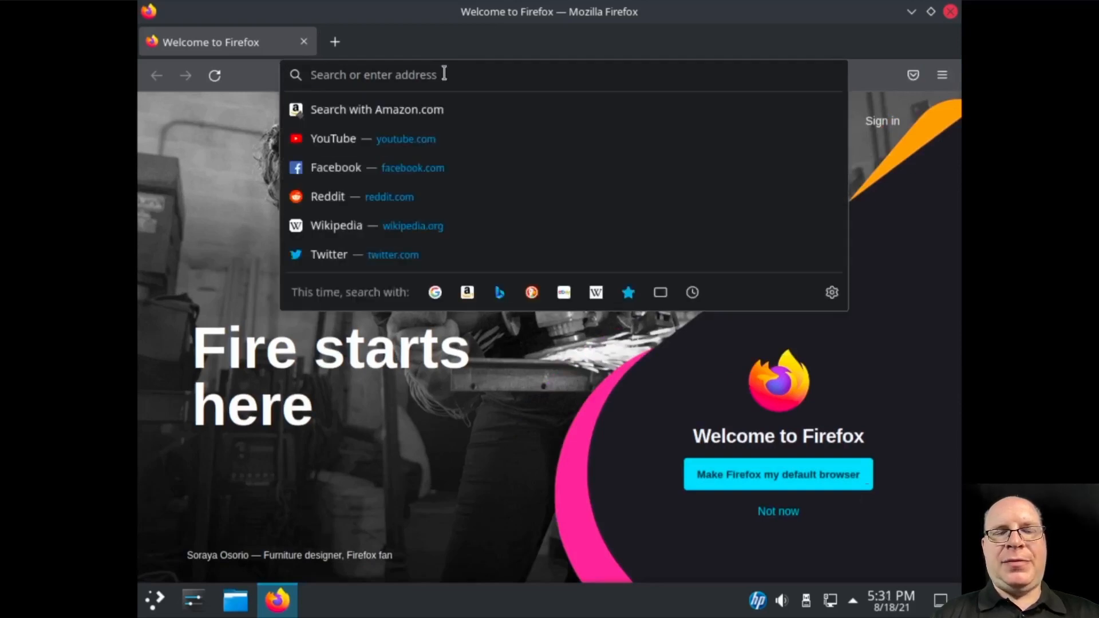
type("https:")
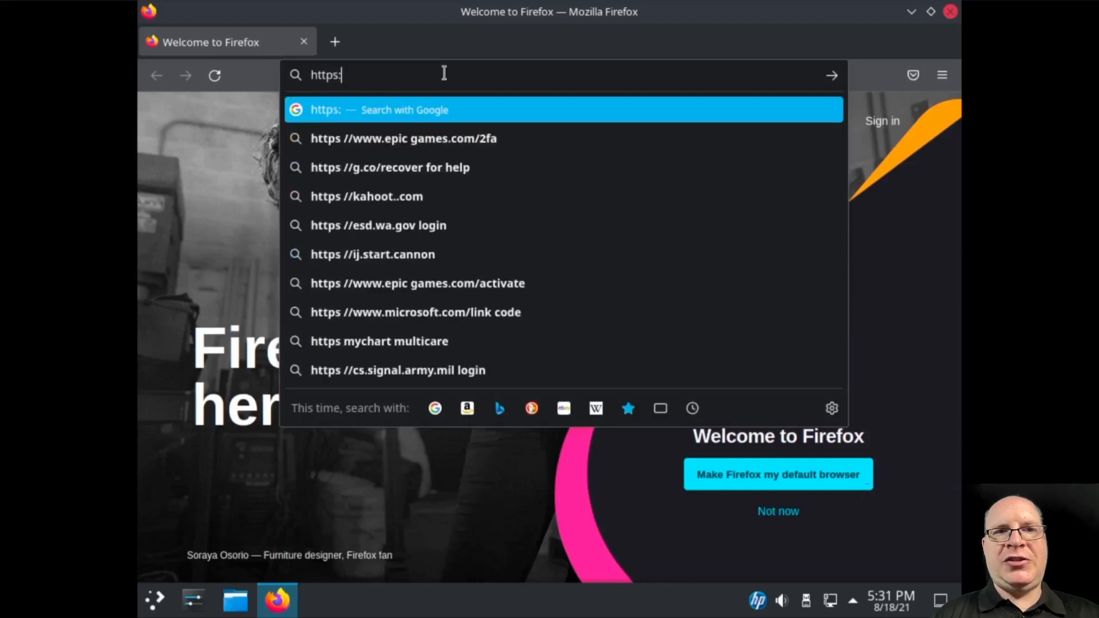
type("//slackbui")
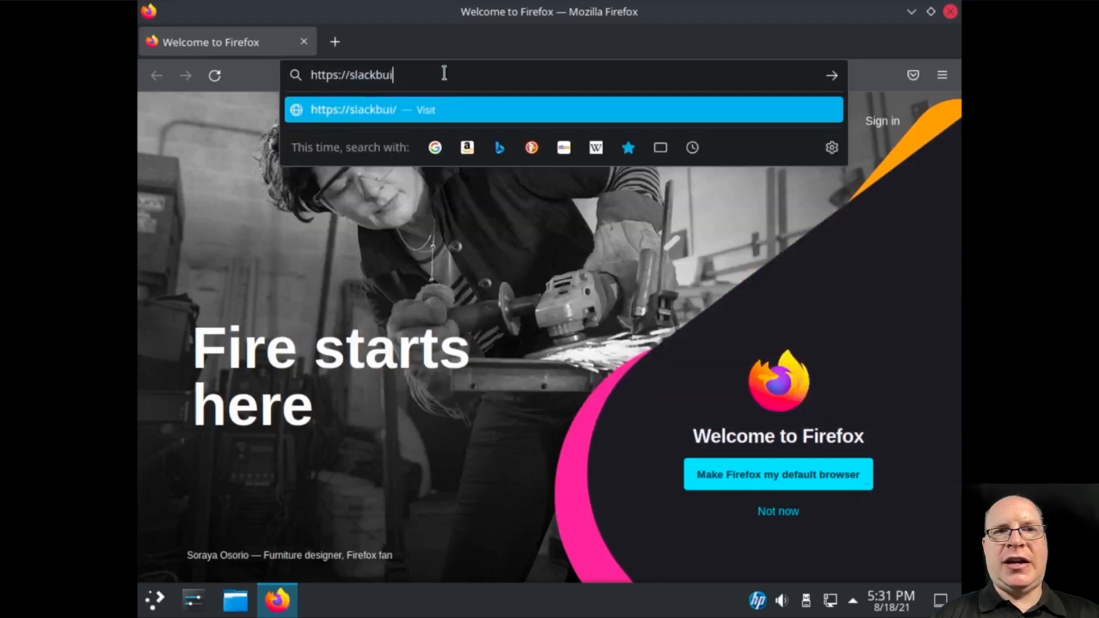
type("lds.org")
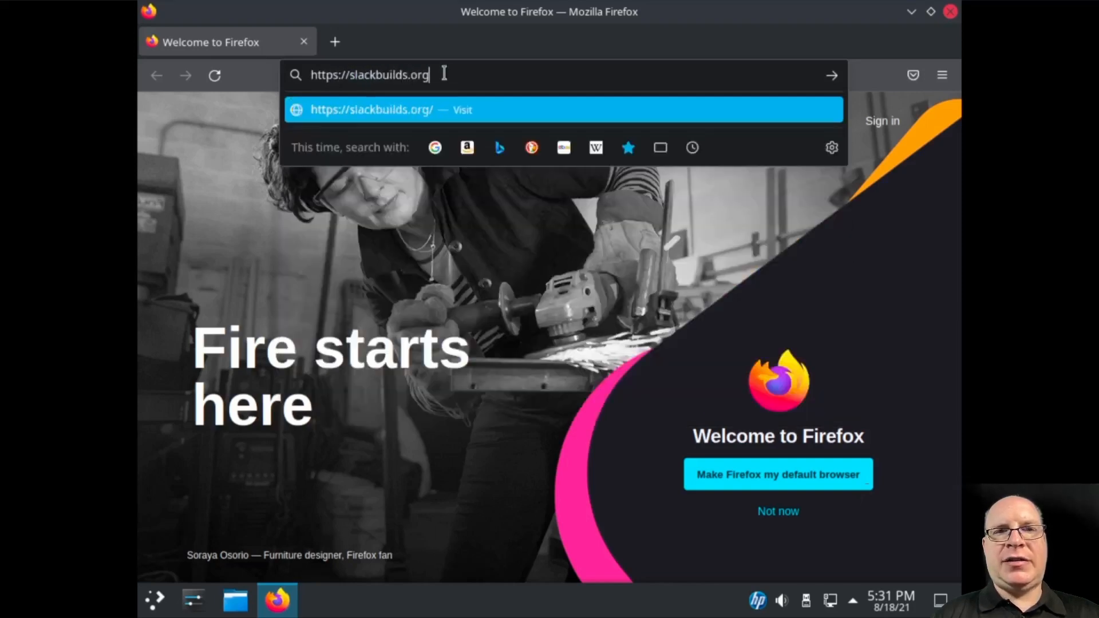
type("/repository")
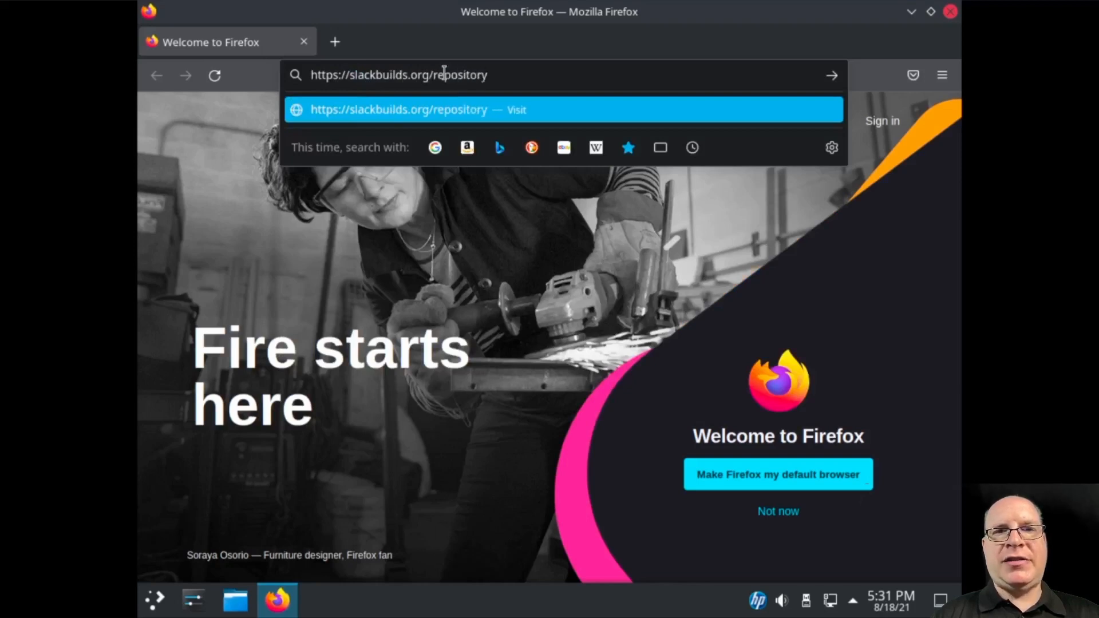
type("/14.")
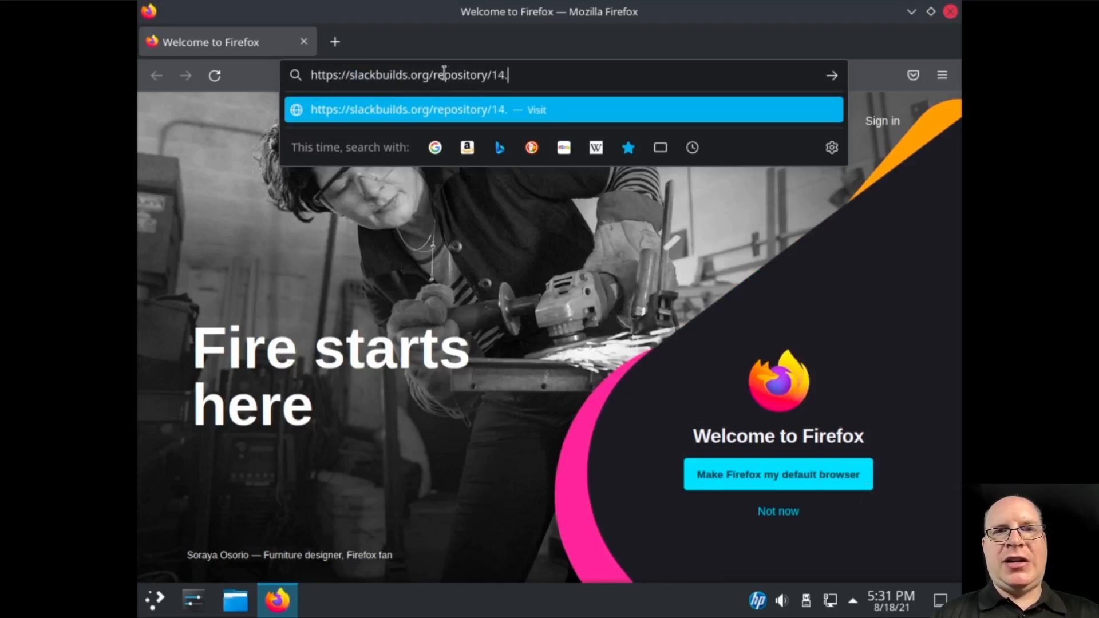
type("1/office")
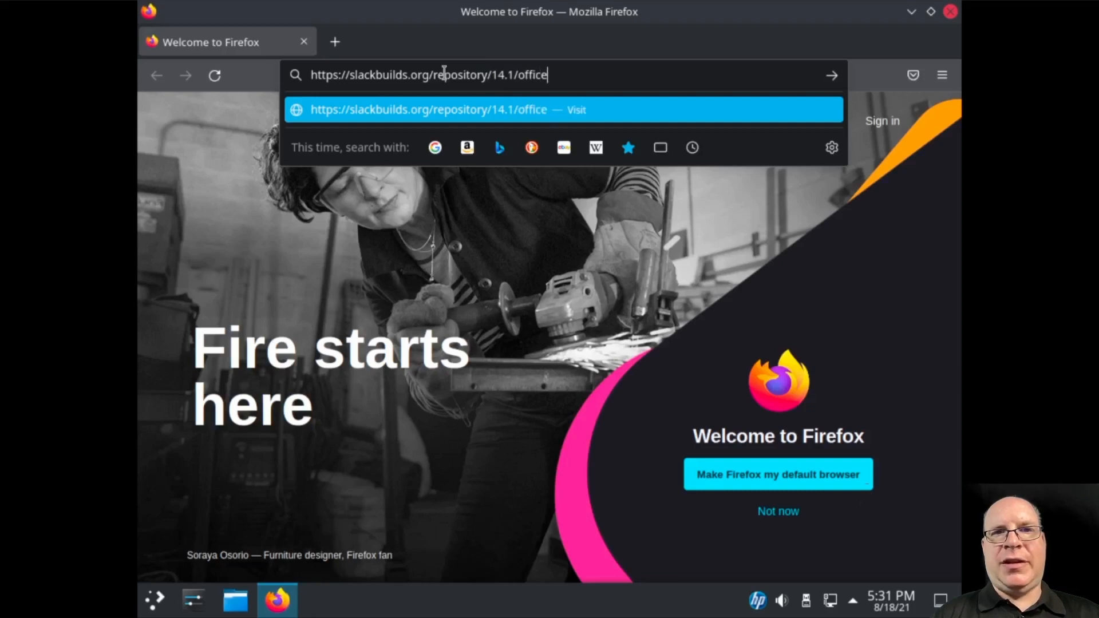
type("/libre")
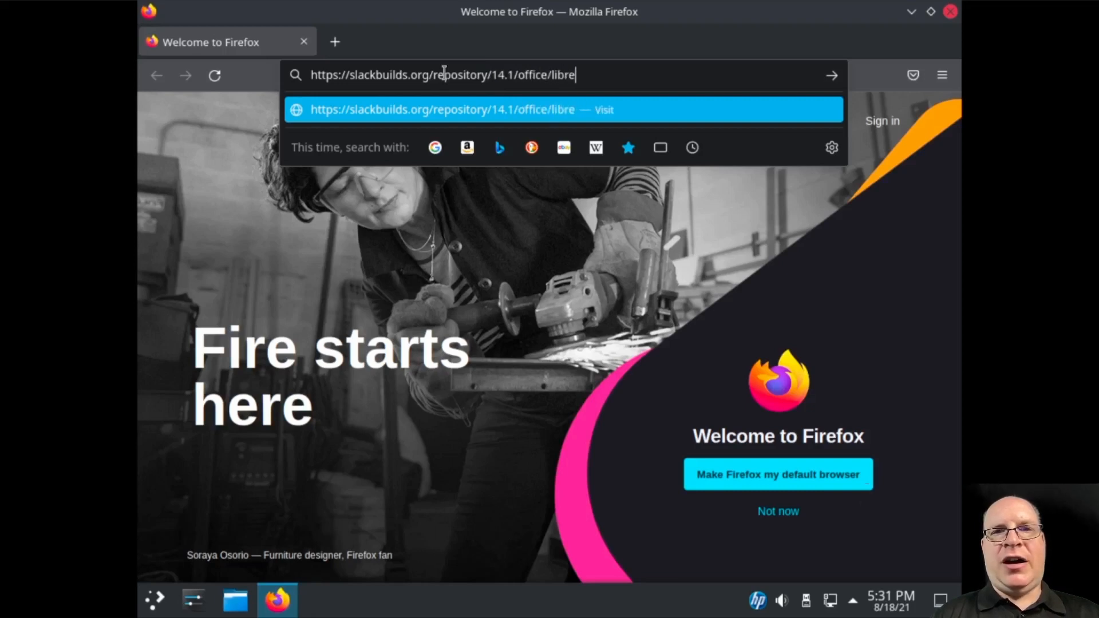
type("office")
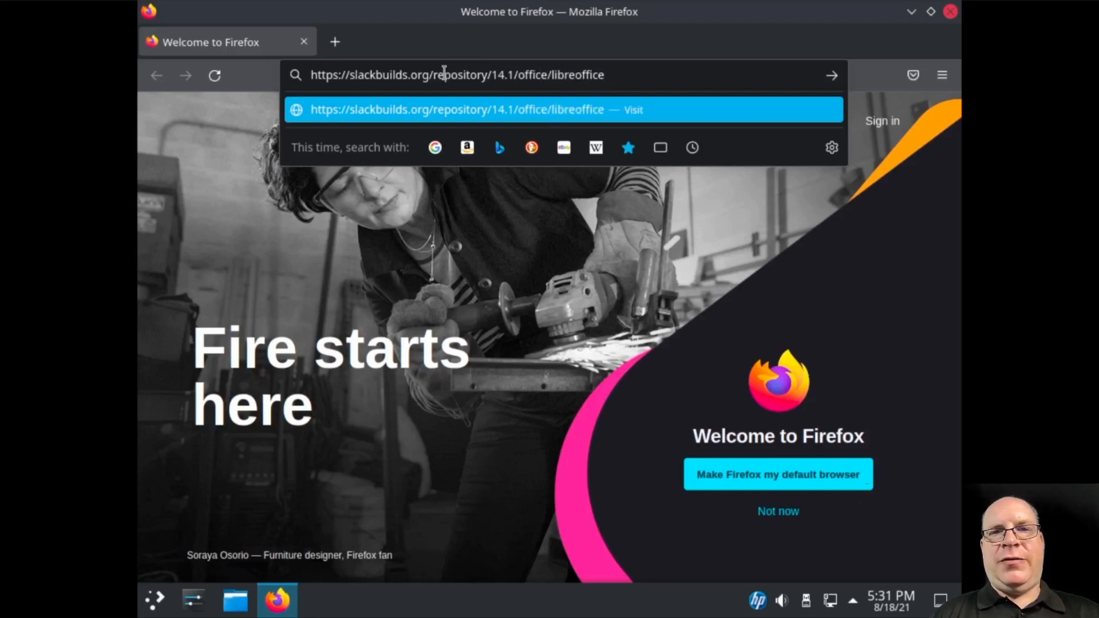
type("/")
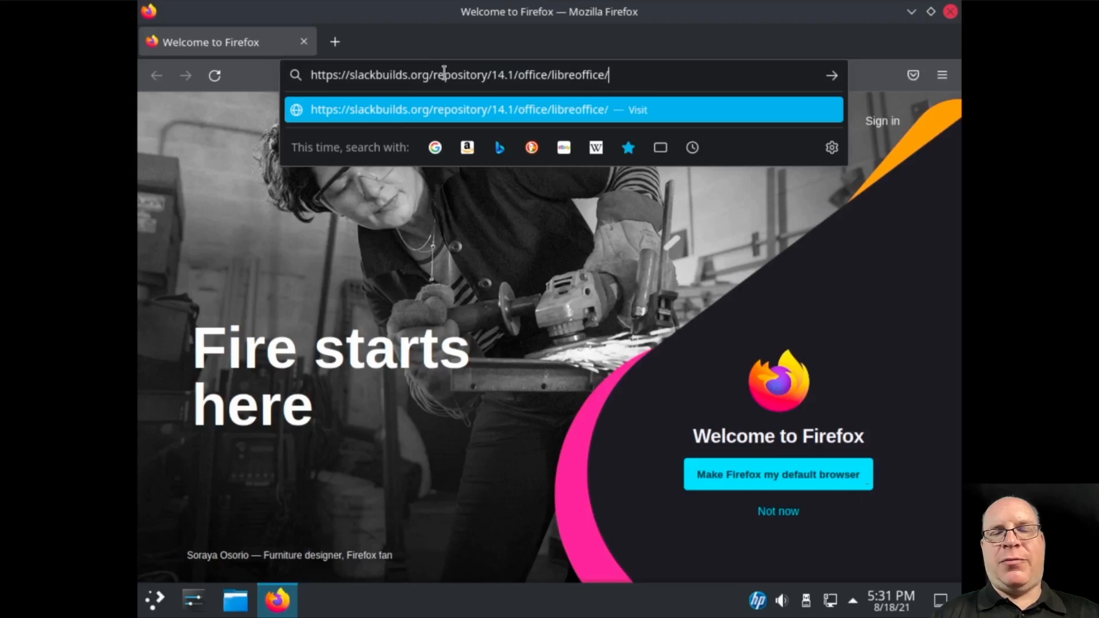
key("Return")
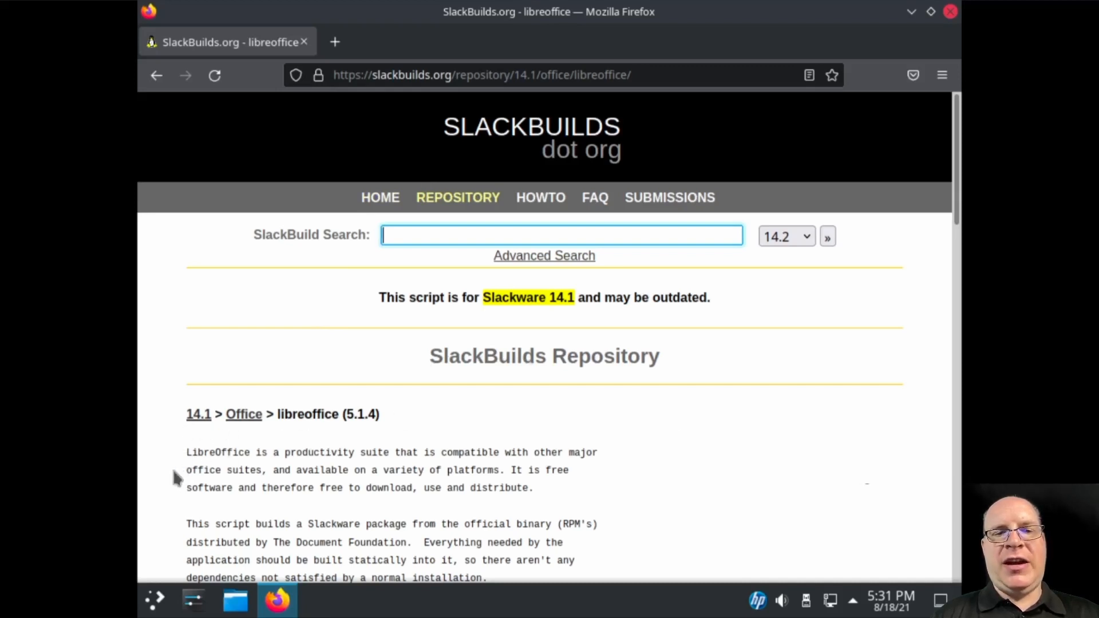
scroll(174, 475, "down", 1)
scroll(182, 474, "down", 3)
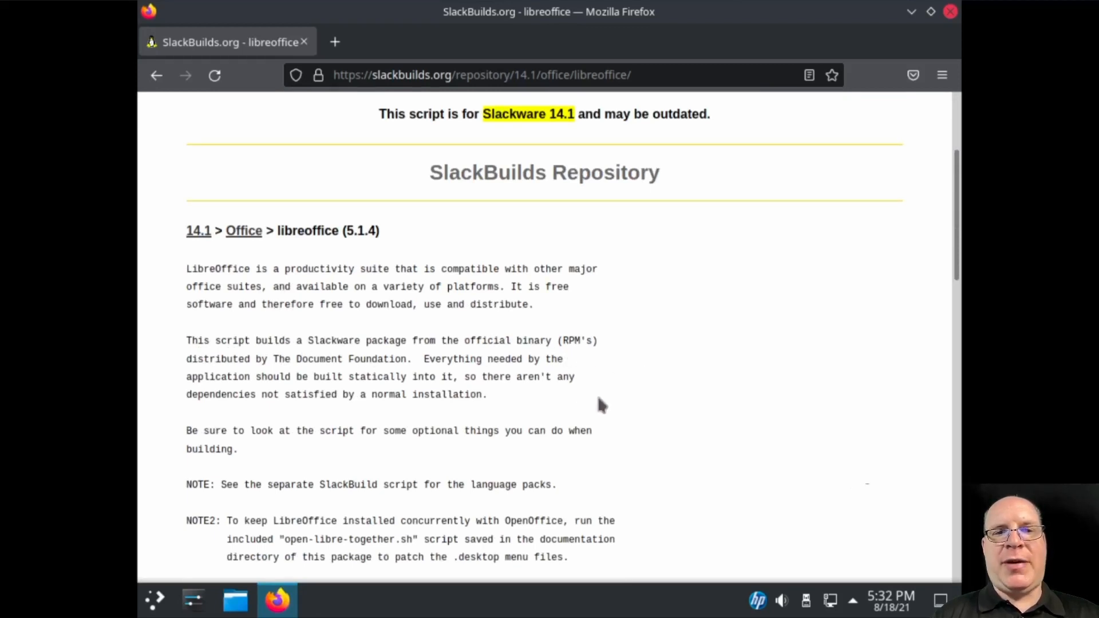
scroll(605, 406, "down", 1)
scroll(617, 406, "down", 3)
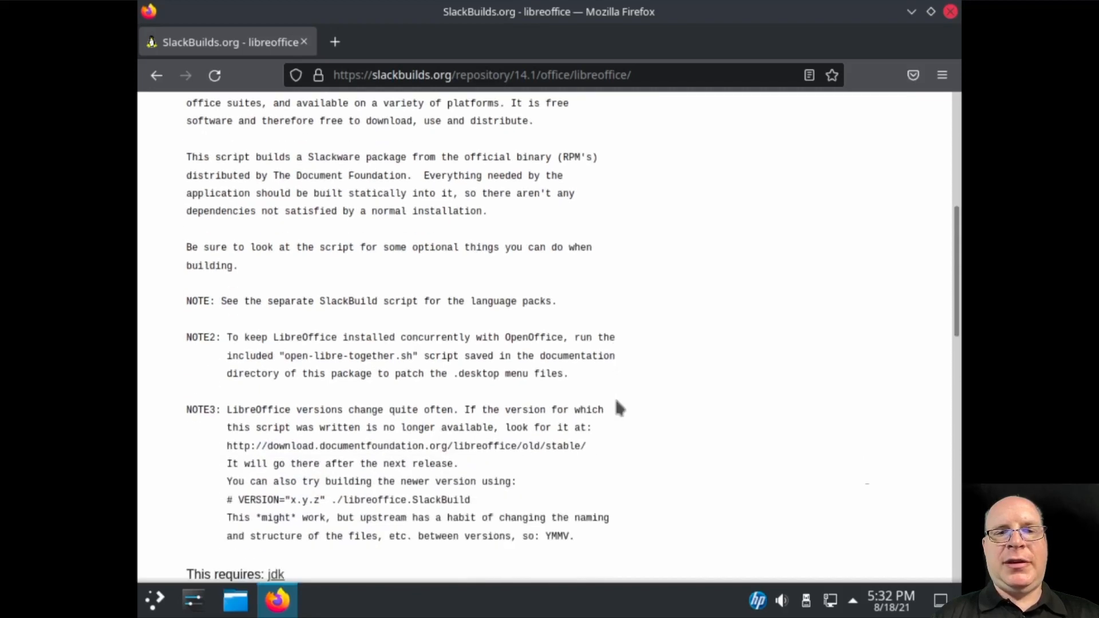
scroll(621, 407, "down", 3)
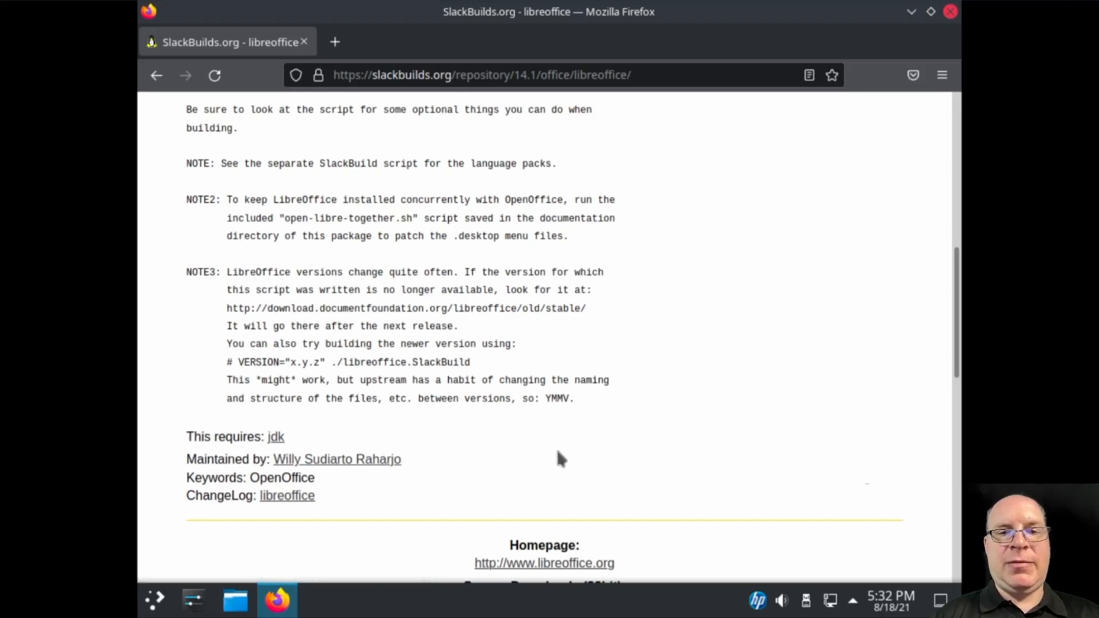
scroll(560, 455, "down", 2)
scroll(727, 427, "down", 2)
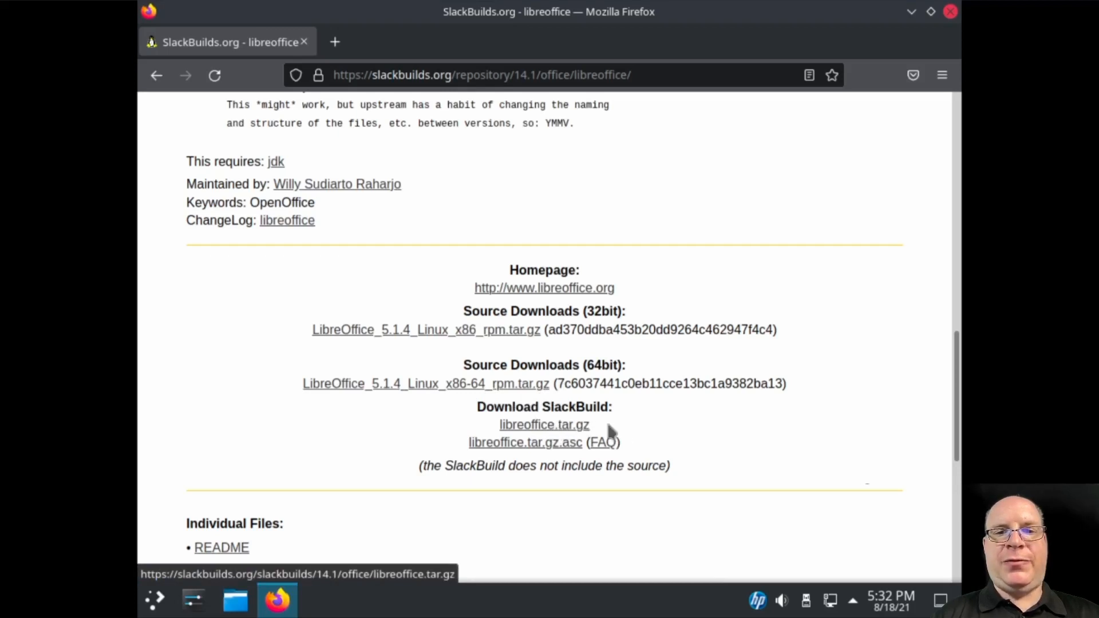
scroll(687, 452, "down", 1)
scroll(685, 442, "down", 5)
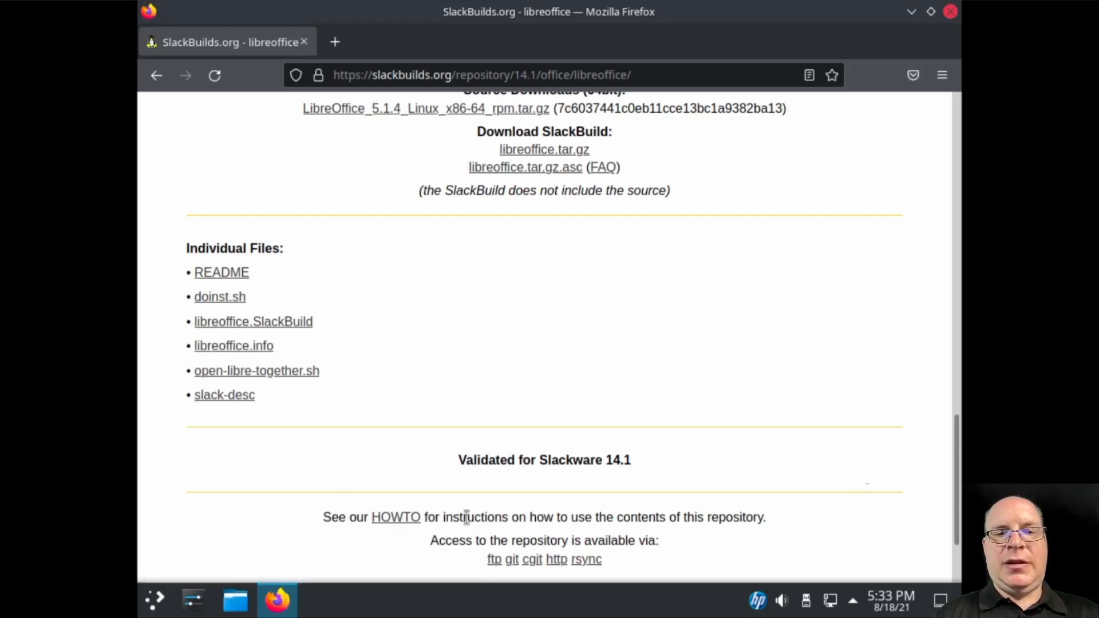
Read the SlackBuild Usage HOWTO down through Step 5, Install the Package, then start a new tab
left_click(400, 518)
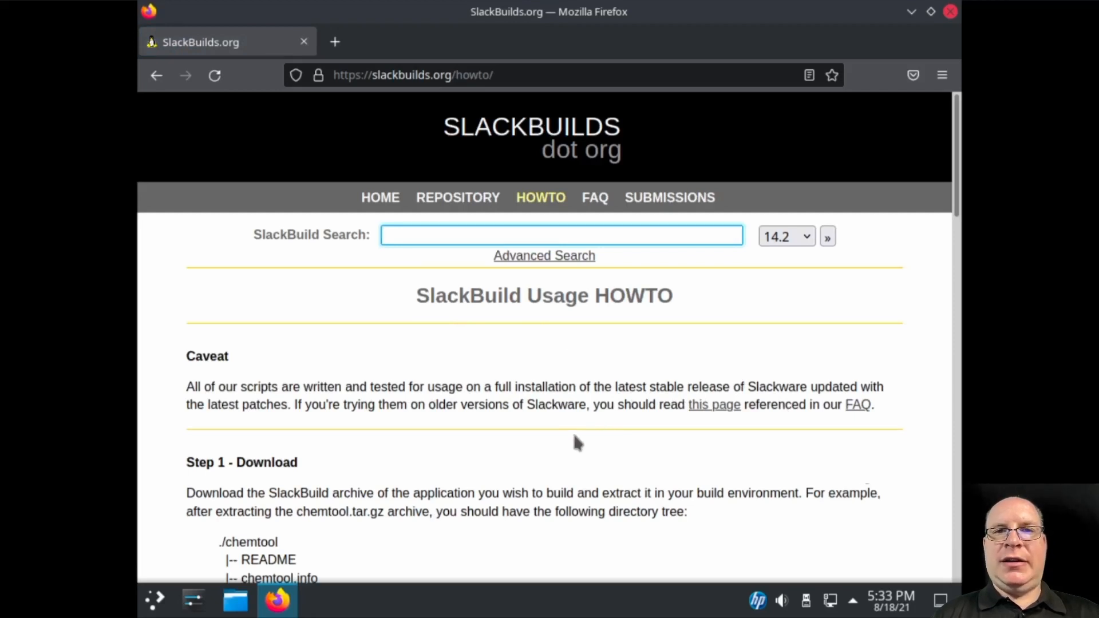
scroll(576, 441, "down", 3)
scroll(580, 438, "down", 2)
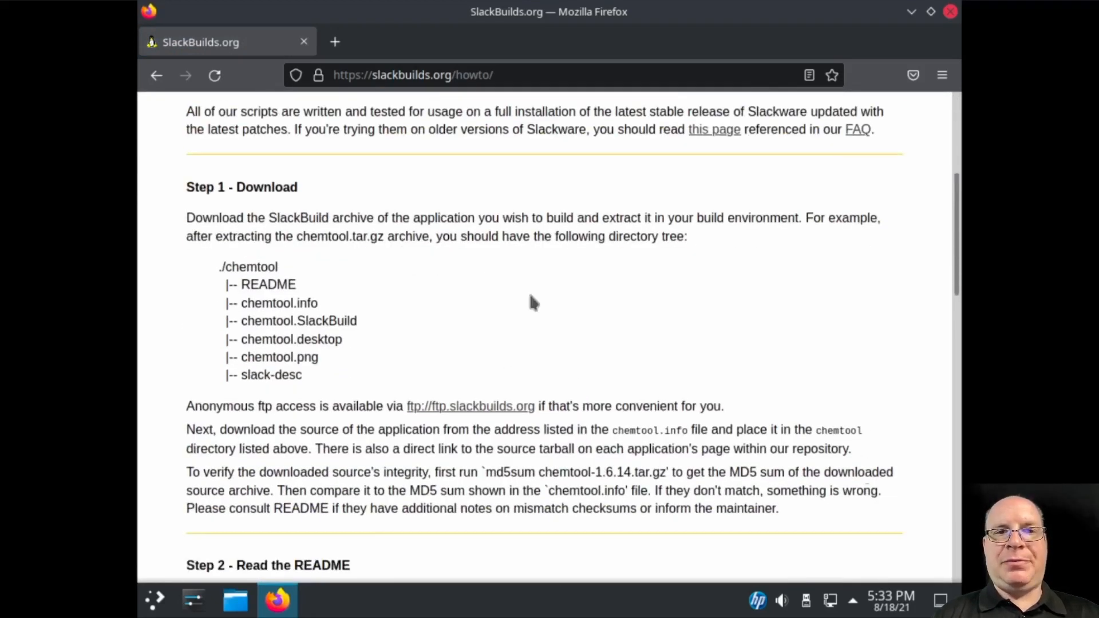
scroll(567, 324, "down", 5)
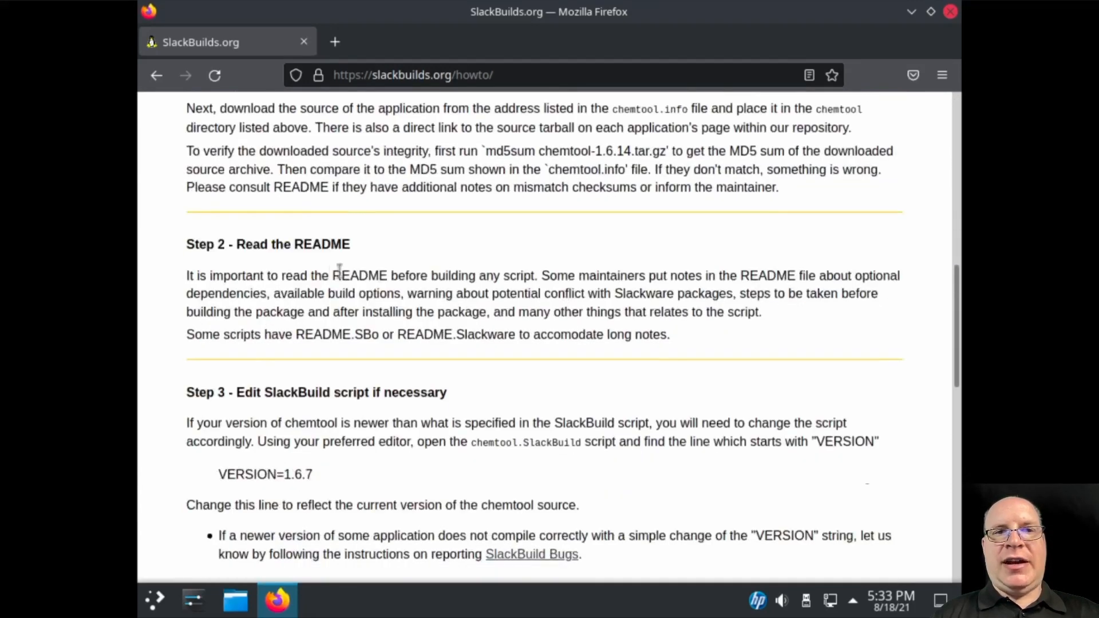
scroll(406, 320, "down", 2)
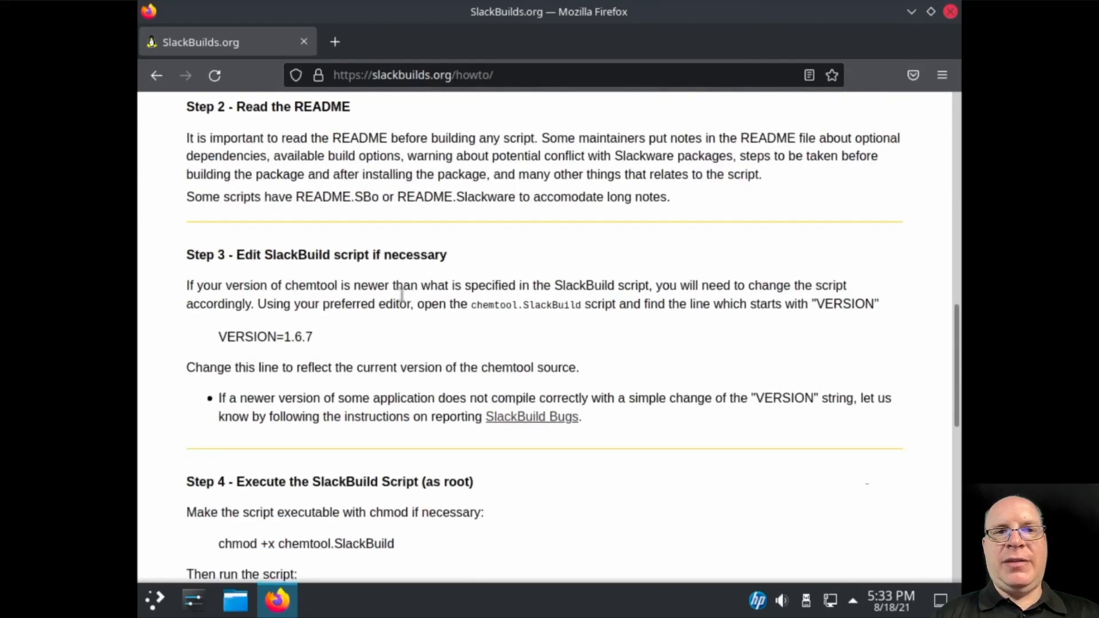
scroll(455, 350, "down", 5)
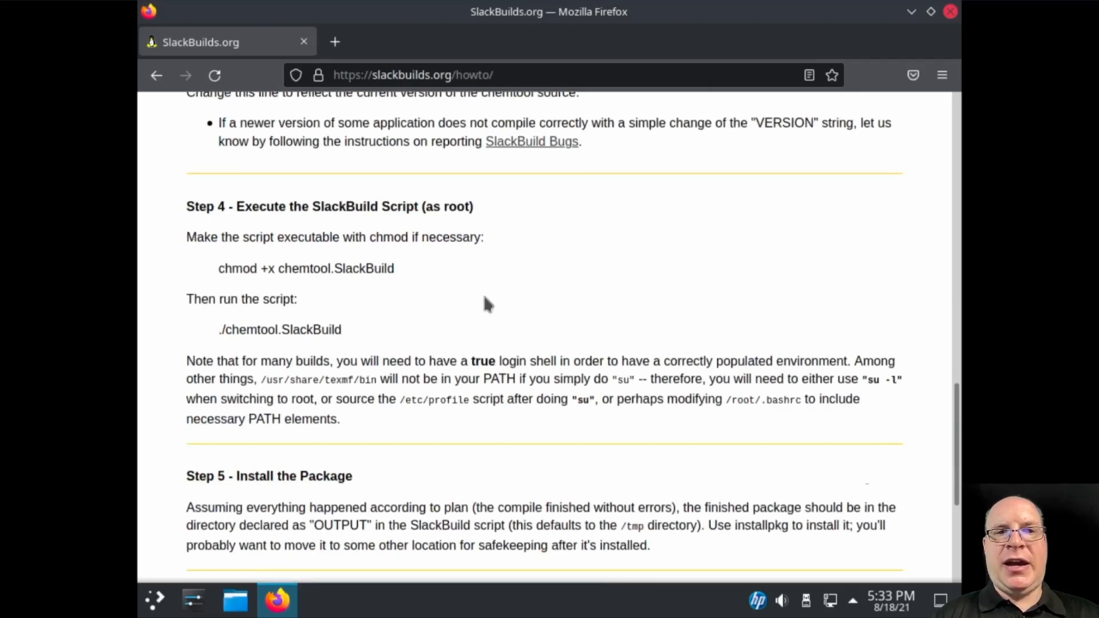
scroll(486, 303, "down", 5)
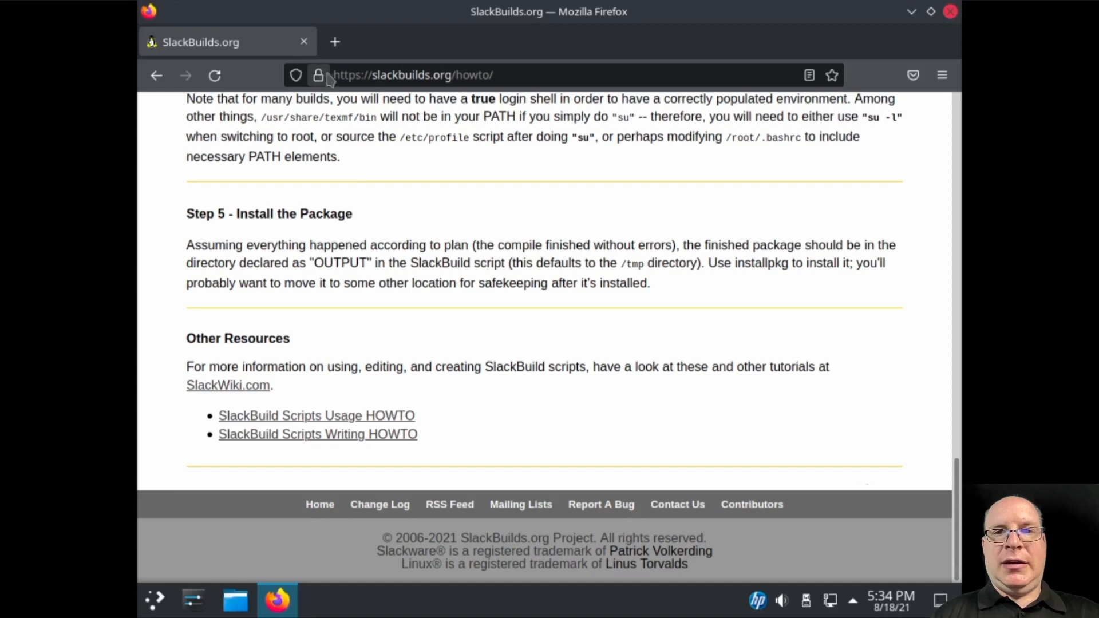
left_click(335, 41)
left_click(357, 75)
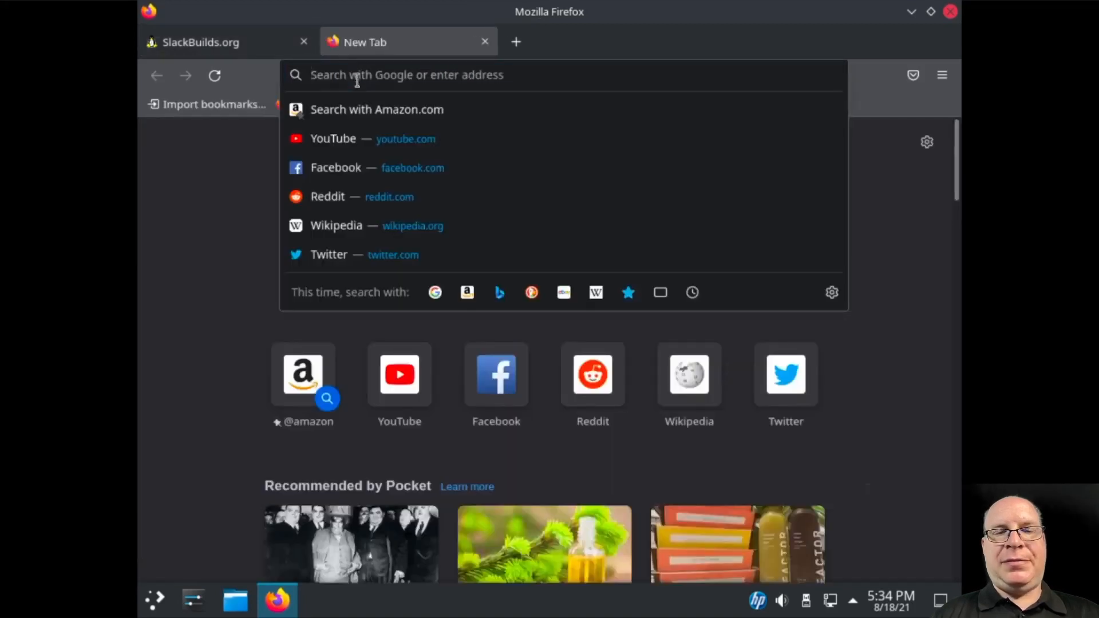
type("http")
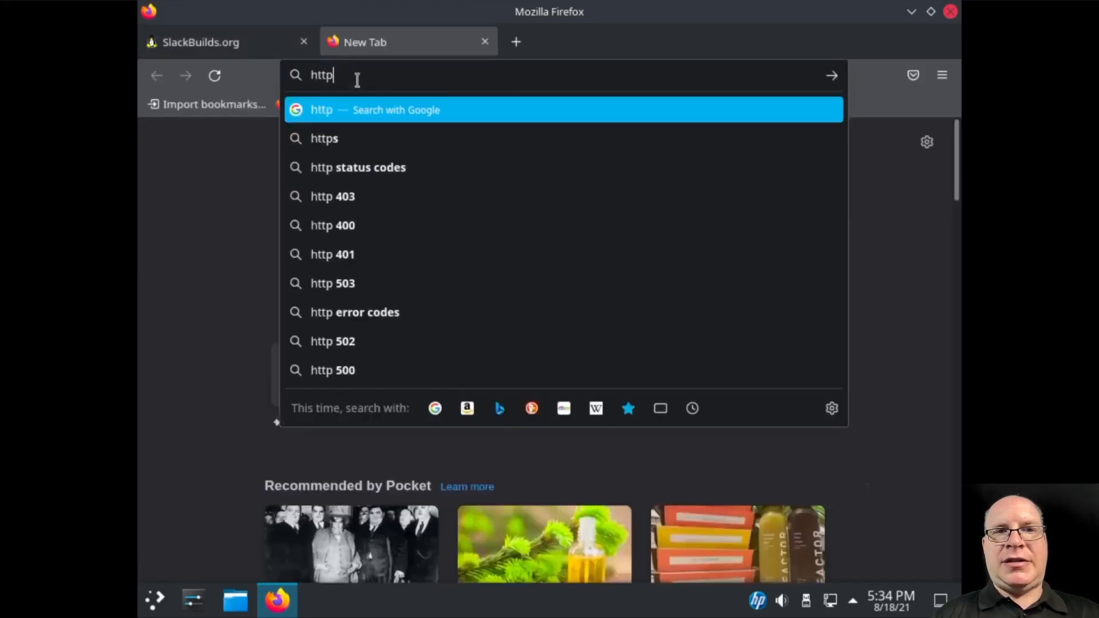
type("://")
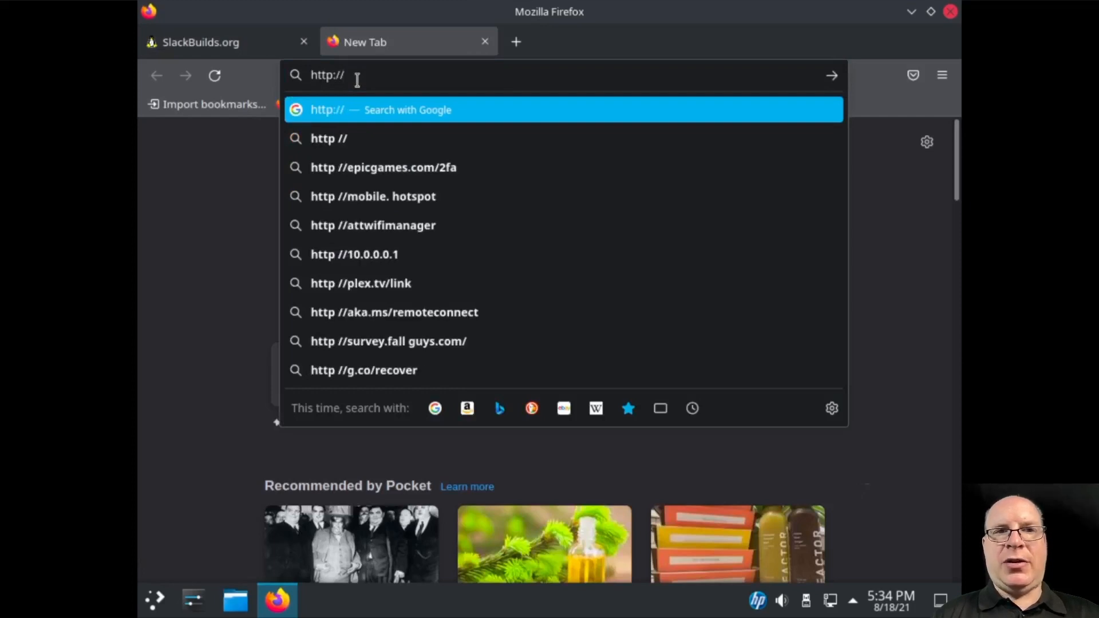
type("slackware.com")
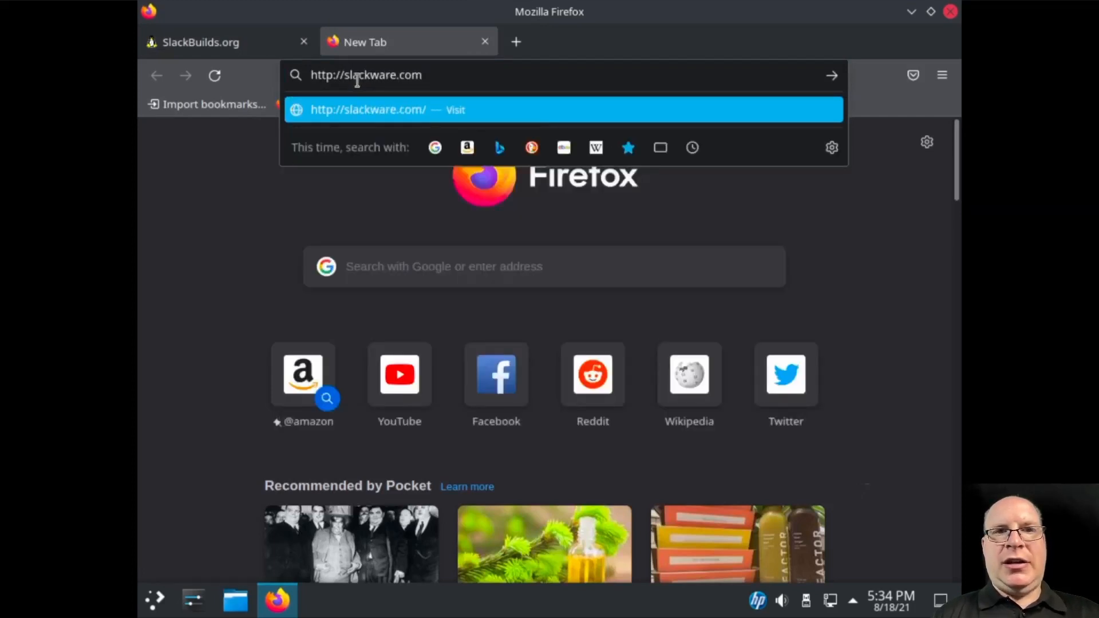
key("Return")
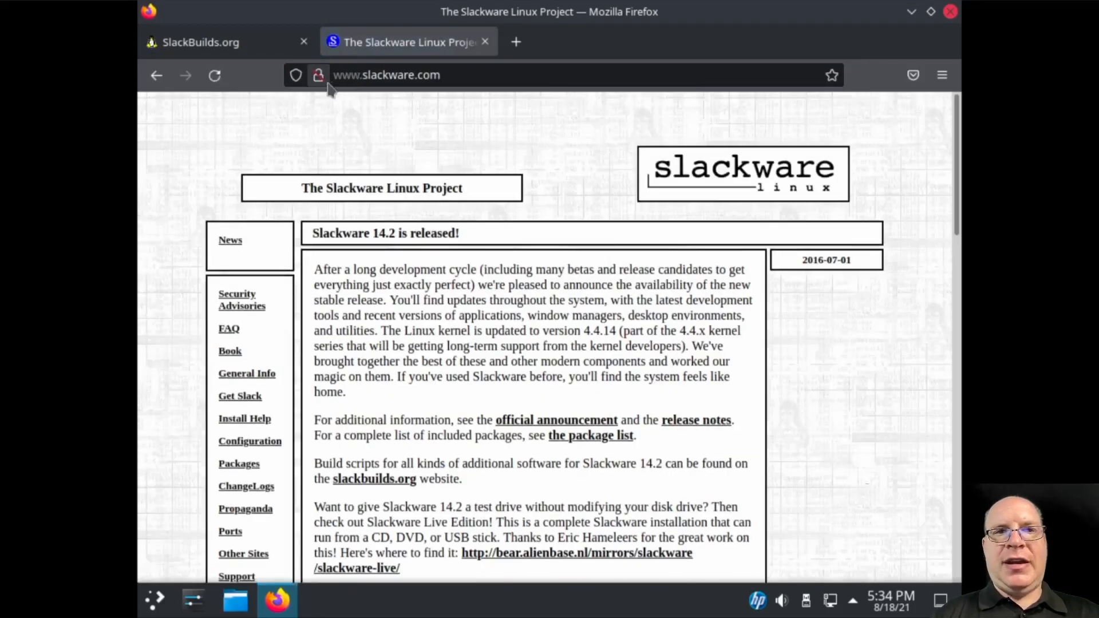
mouse_move(318, 86)
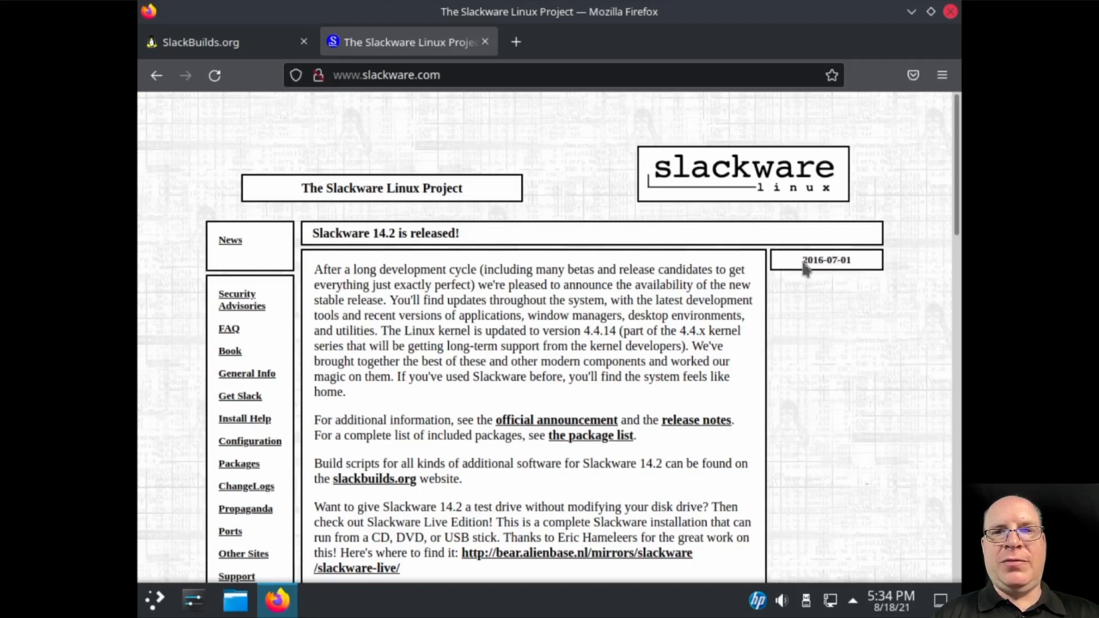
left_click_drag(802, 262, 842, 315)
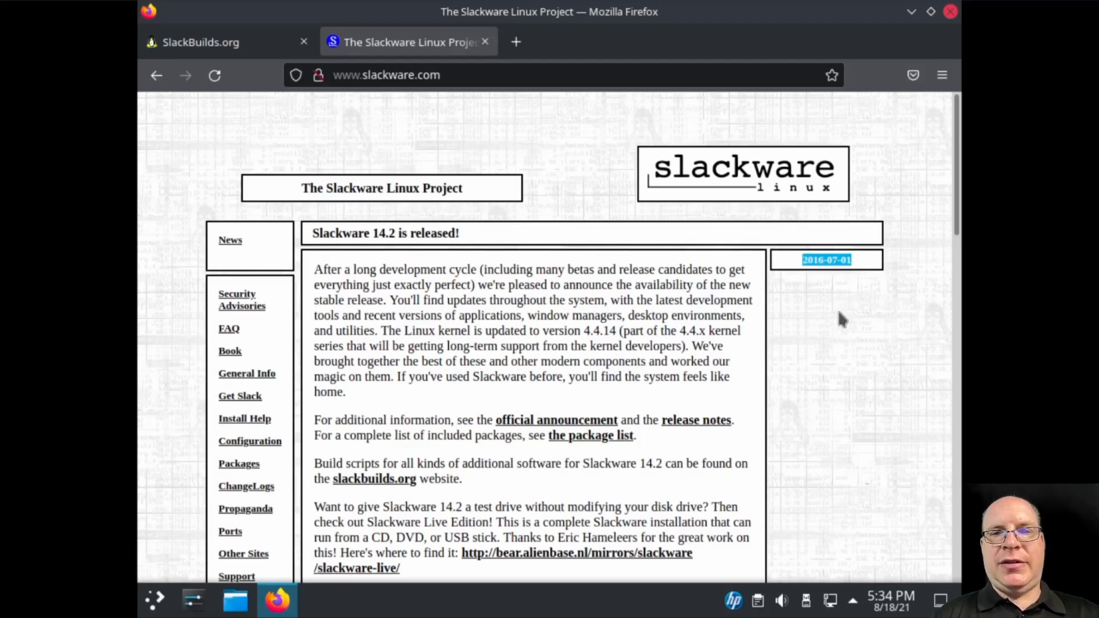
Scroll down the news, highlight the Akamai item's date 2013-11-03, and return toward the top
scroll(722, 367, "down", 4)
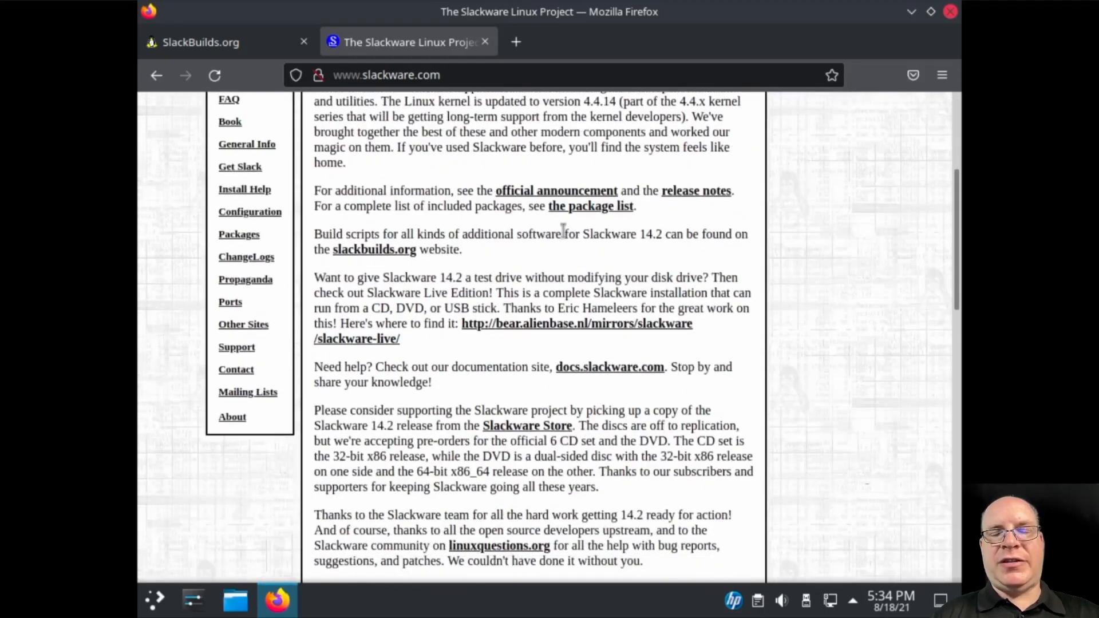
scroll(567, 272, "down", 2)
scroll(572, 276, "down", 3)
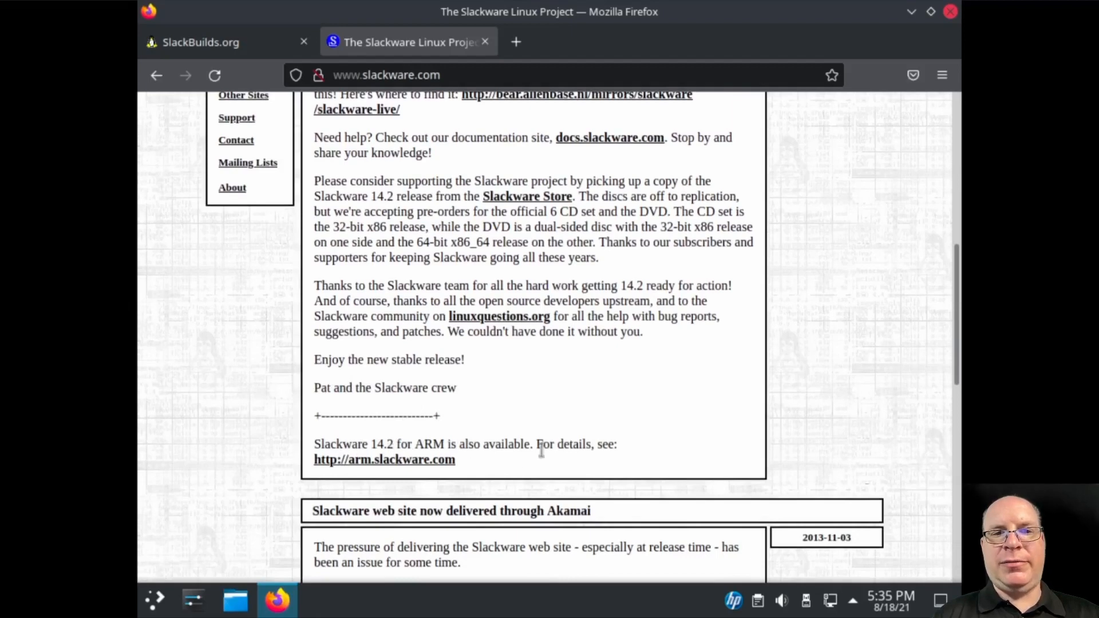
scroll(578, 445, "down", 3)
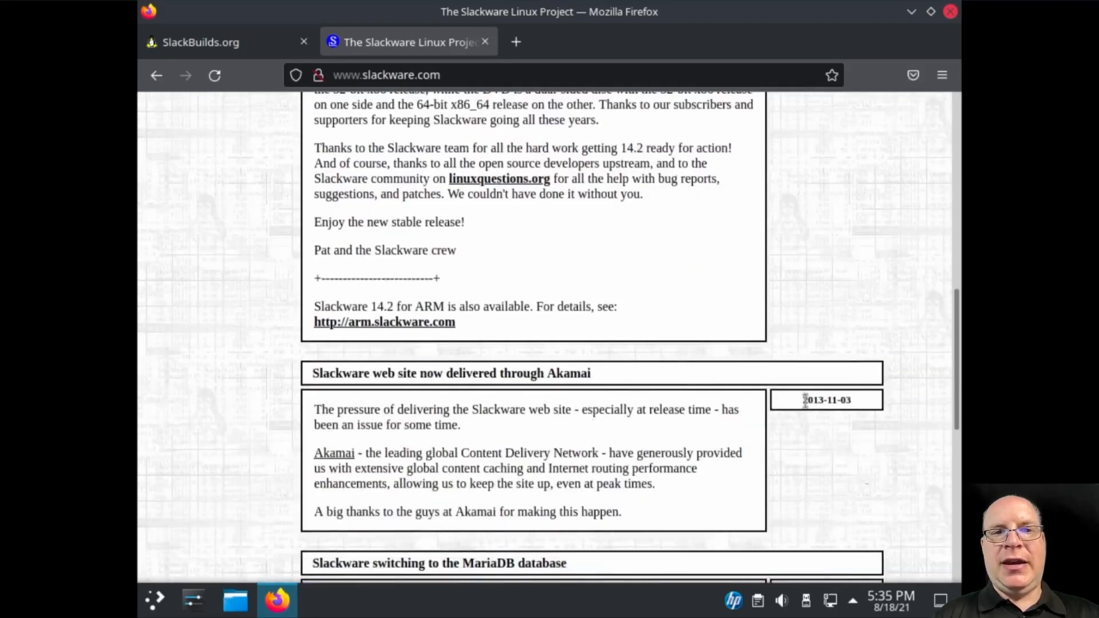
left_click_drag(804, 400, 857, 403)
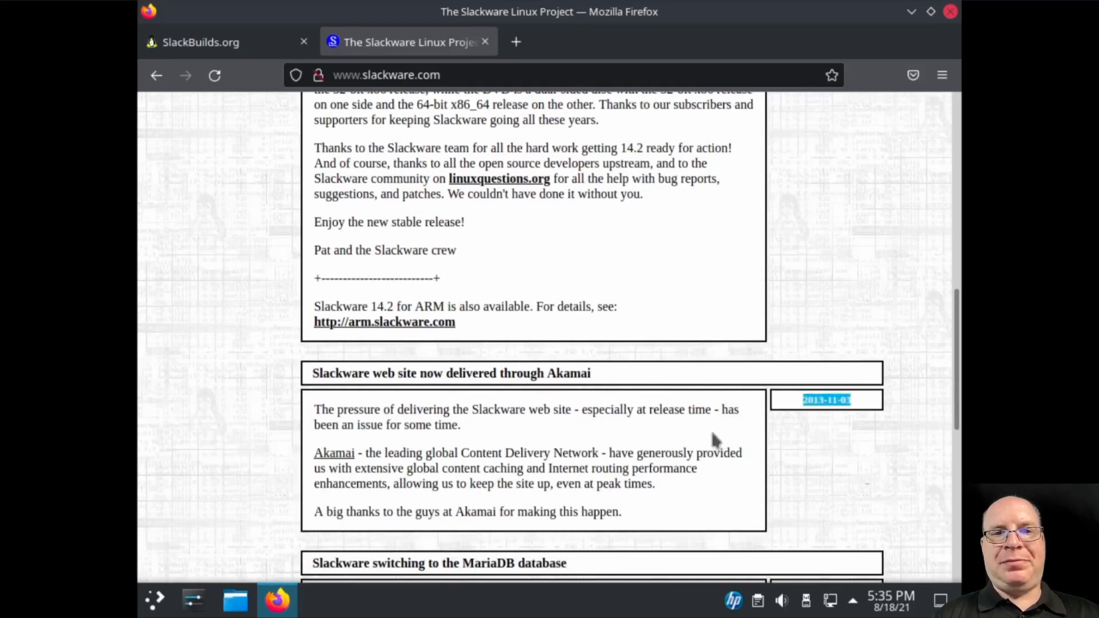
scroll(715, 439, "down", 6)
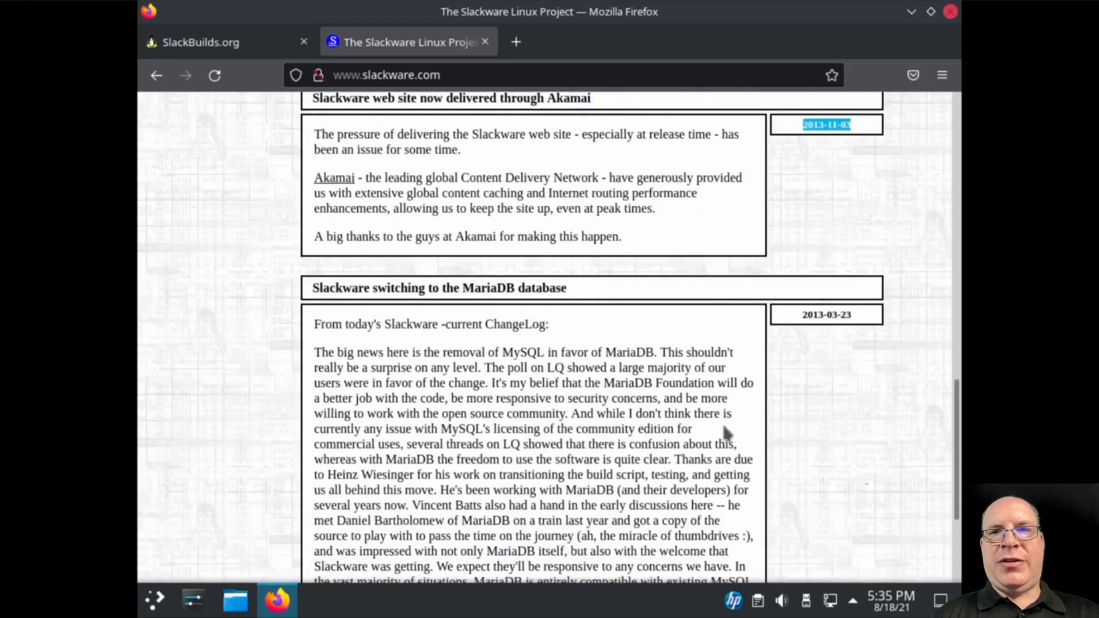
scroll(726, 433, "down", 1)
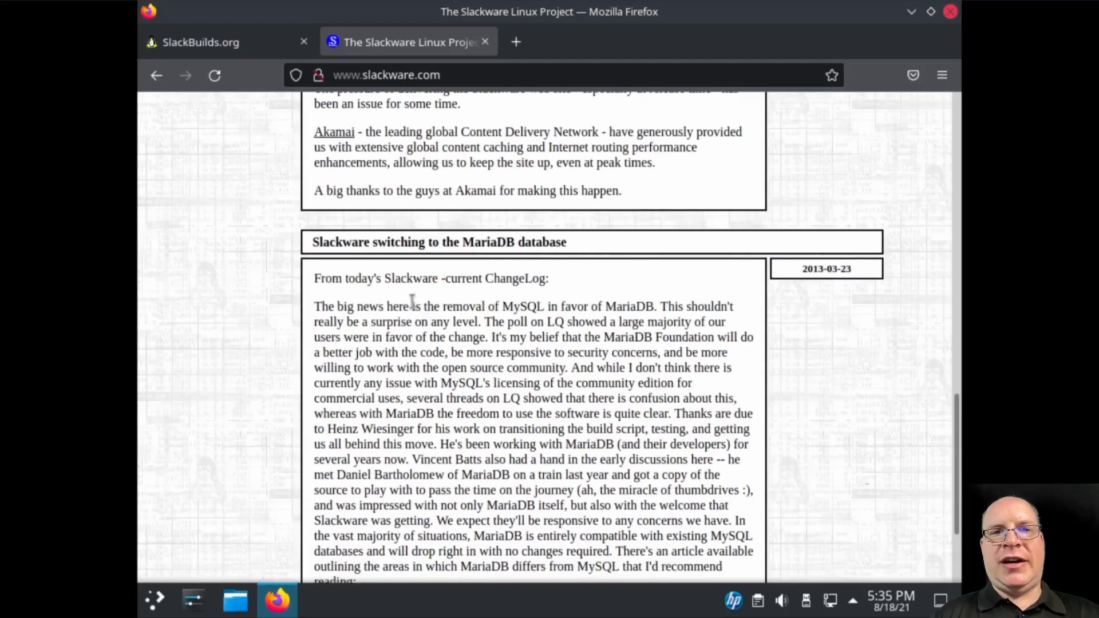
scroll(319, 302, "up", 15)
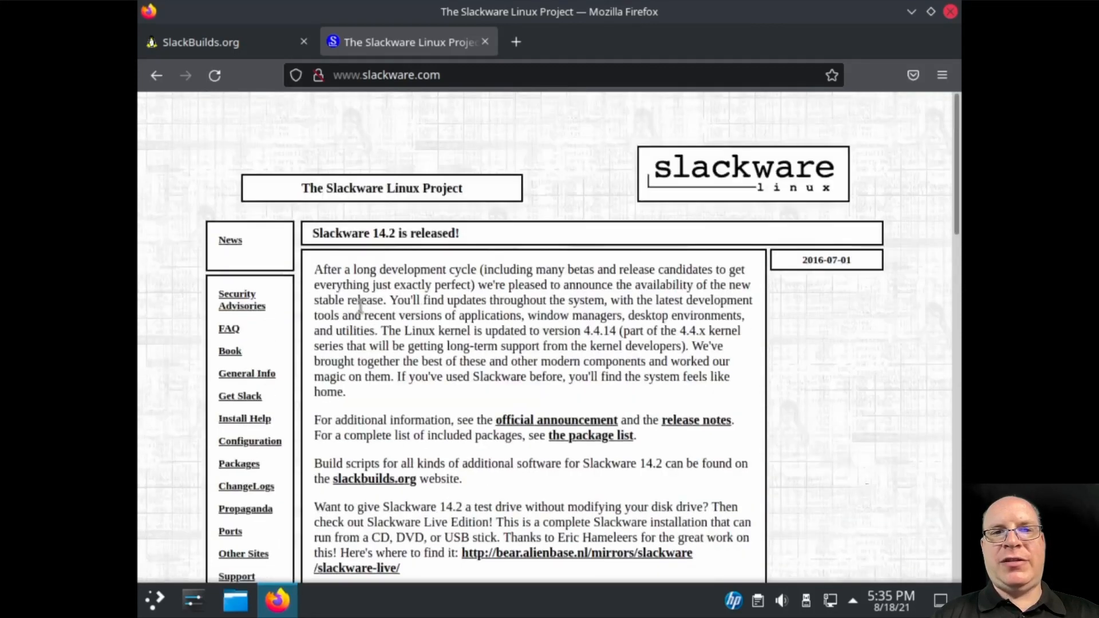
Go from the Packages page to packages.slackware.com and open the Slackware64 current tree
left_click(237, 464)
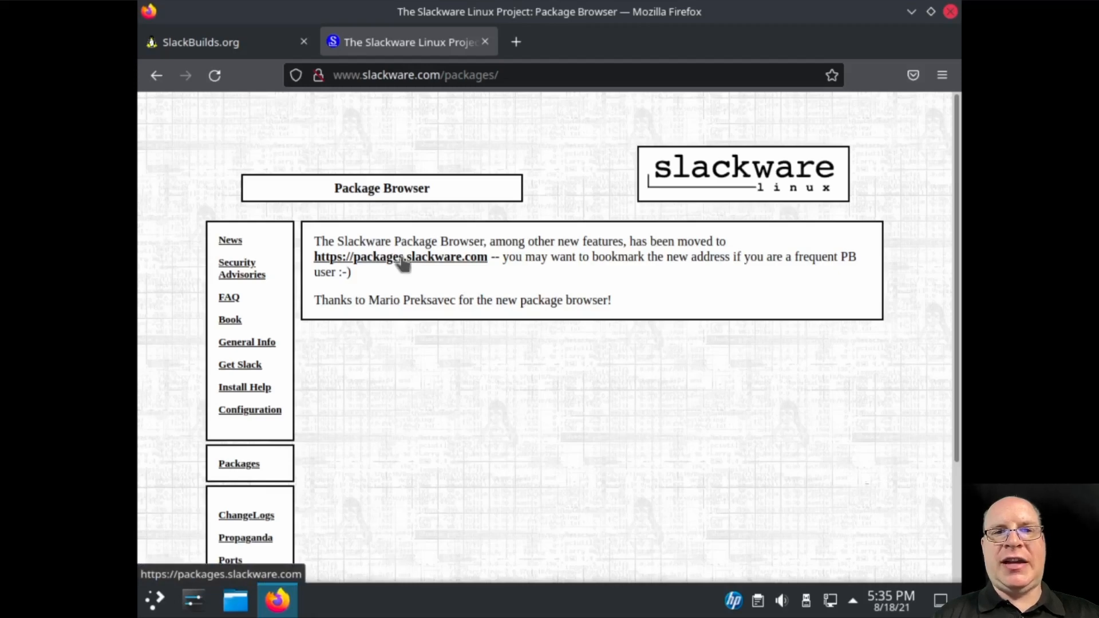
left_click(401, 258)
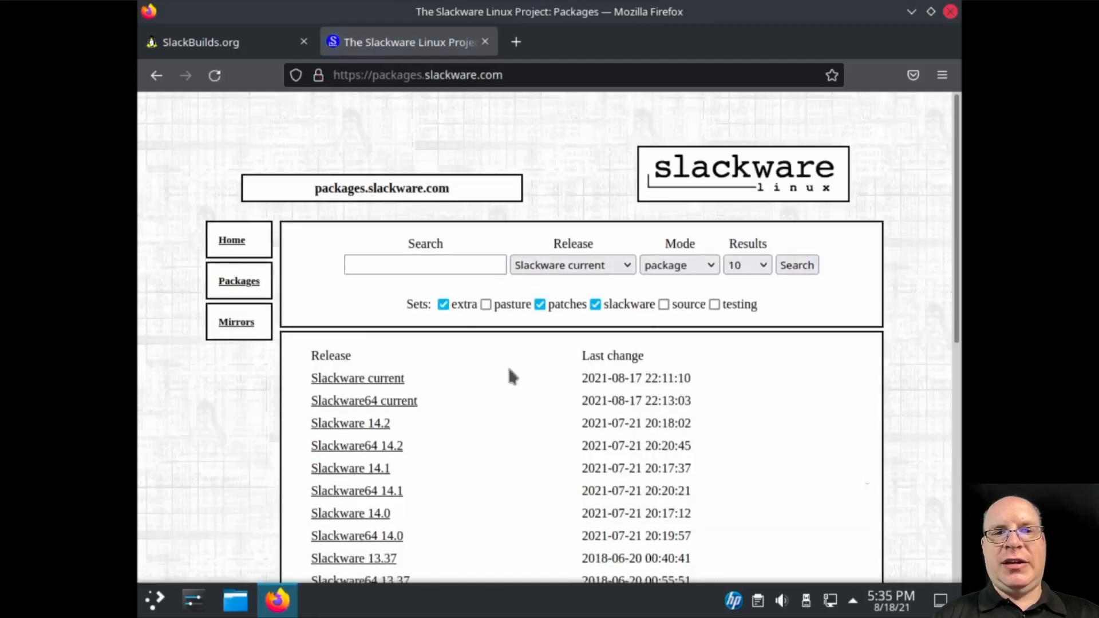
scroll(498, 434, "down", 3)
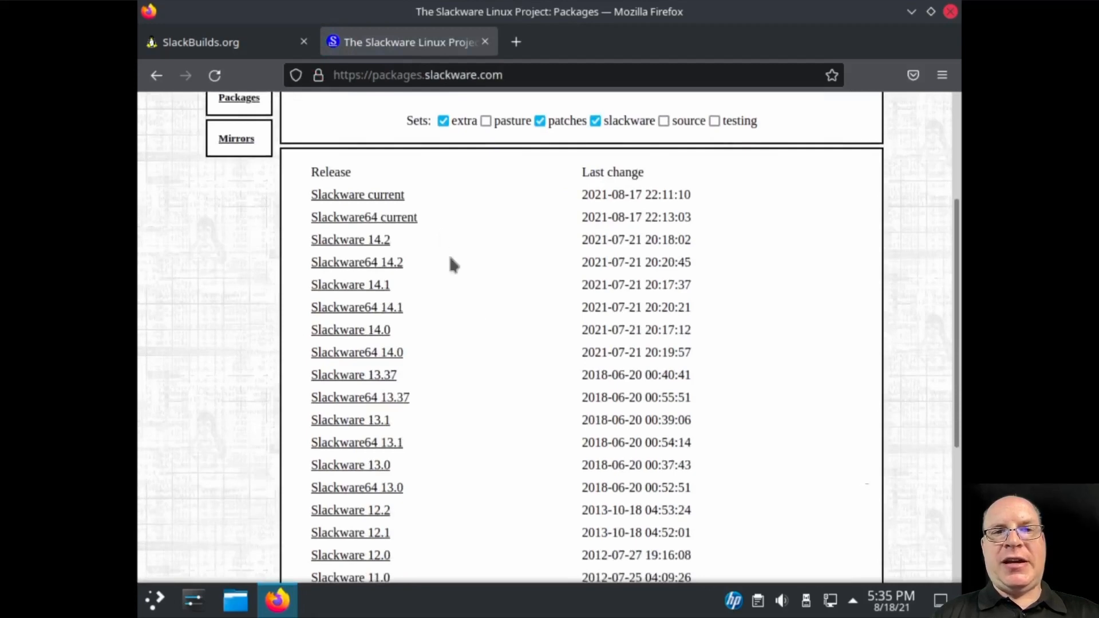
left_click(333, 223)
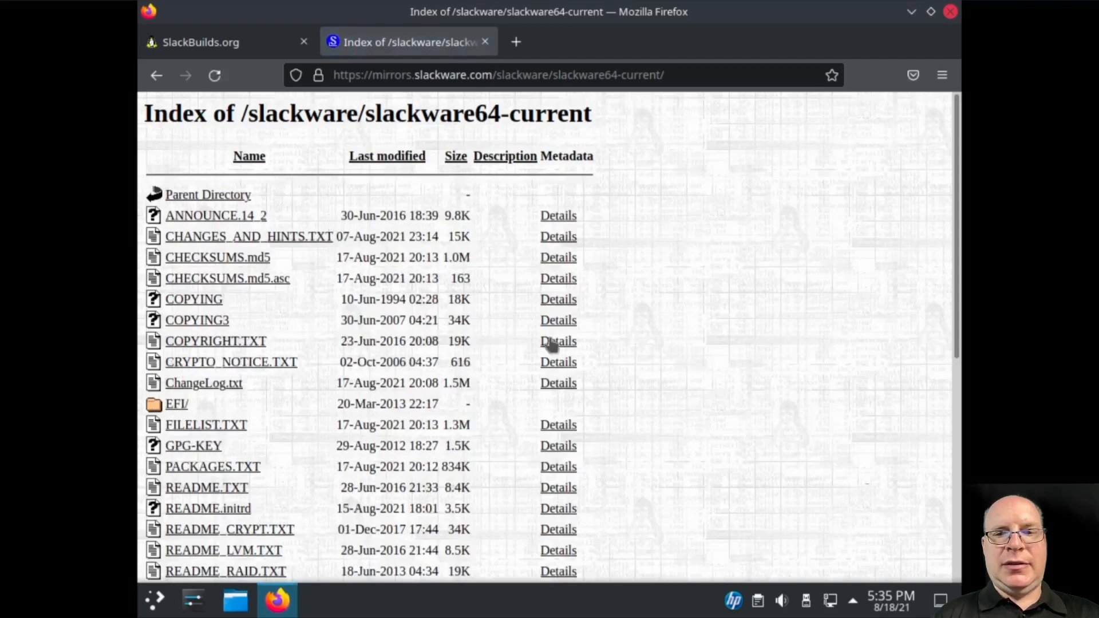
Look inside slackware64-current's extra/ folder, then open the slackware64/ package directory
scroll(272, 405, "down", 3)
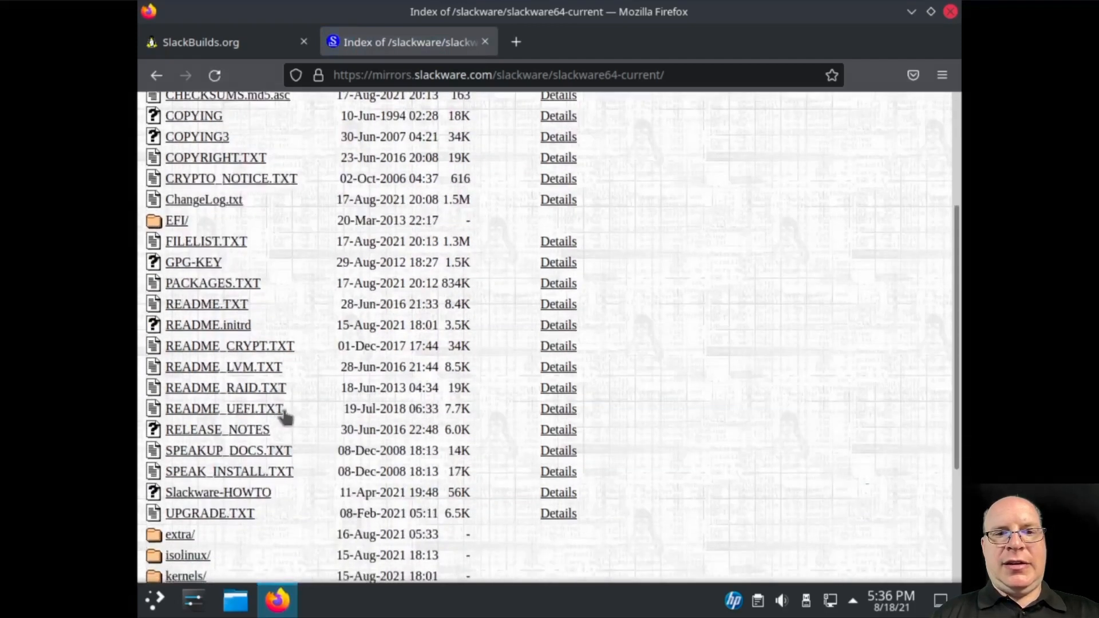
scroll(313, 411, "down", 3)
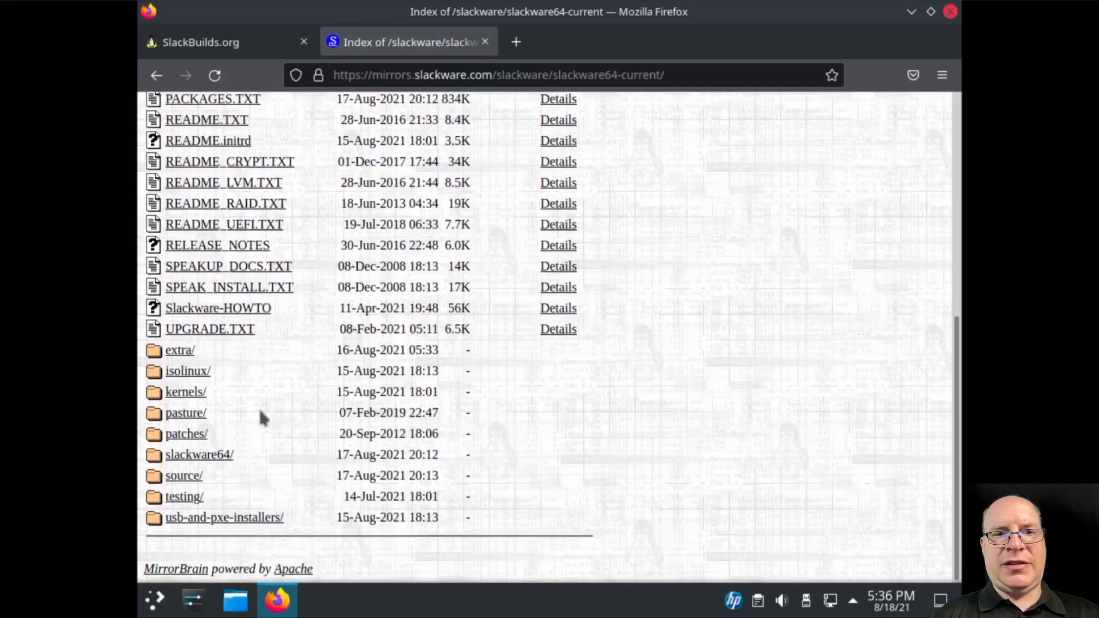
left_click(177, 351)
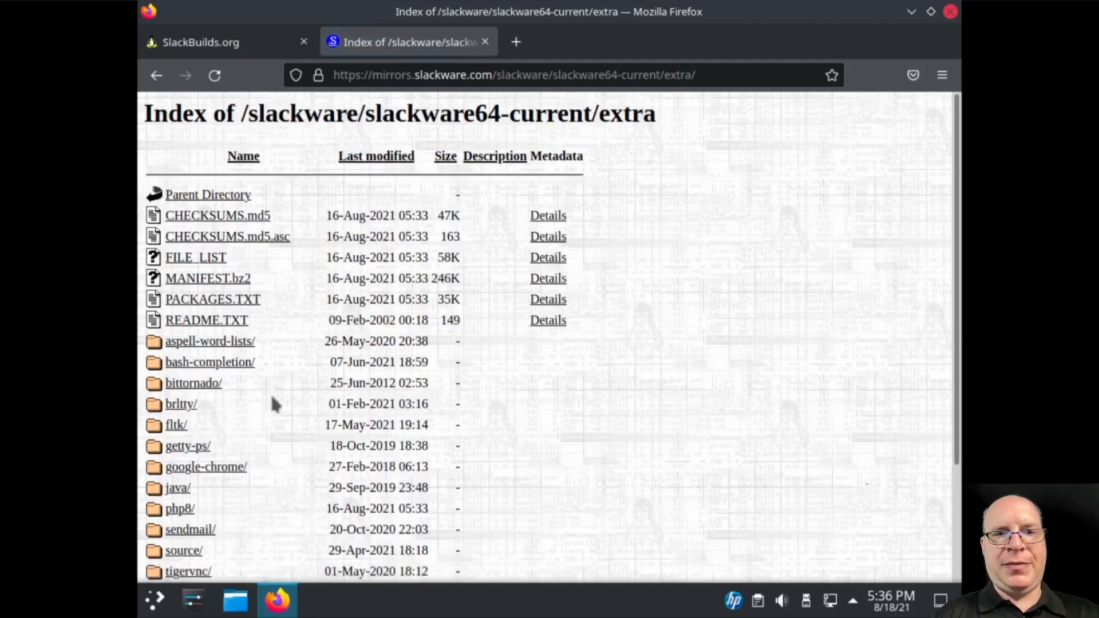
scroll(266, 394, "down", 2)
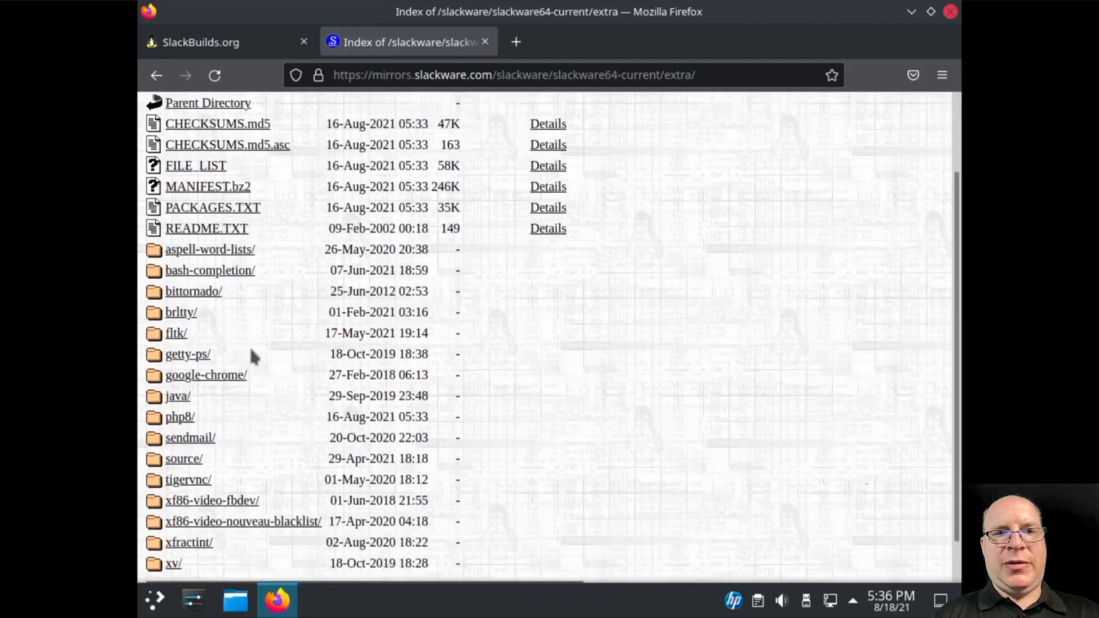
scroll(266, 359, "down", 1)
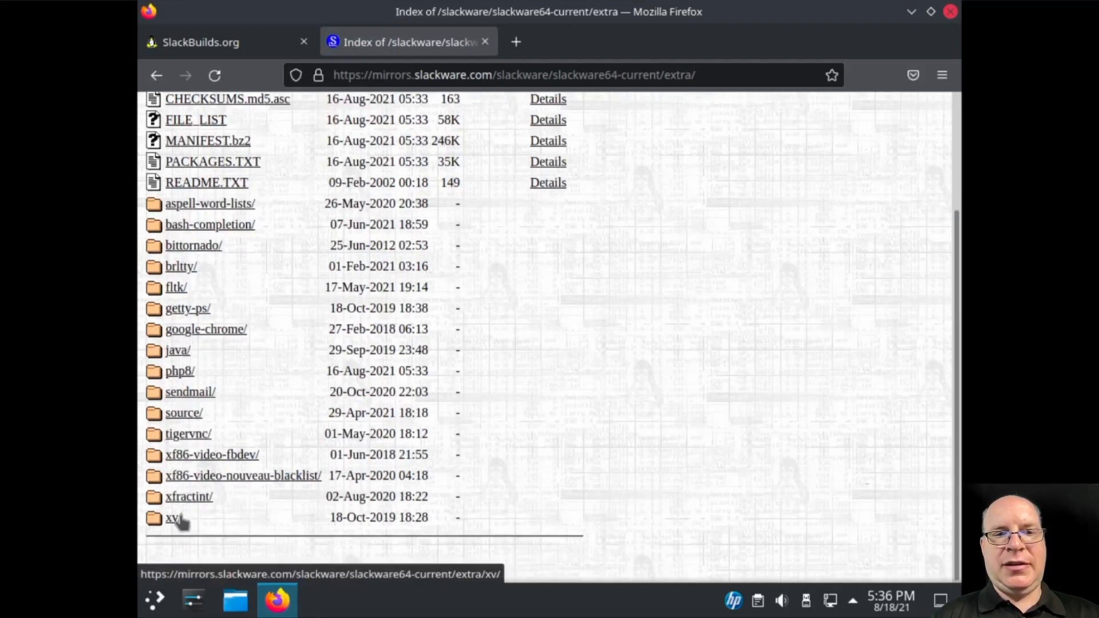
left_click(155, 79)
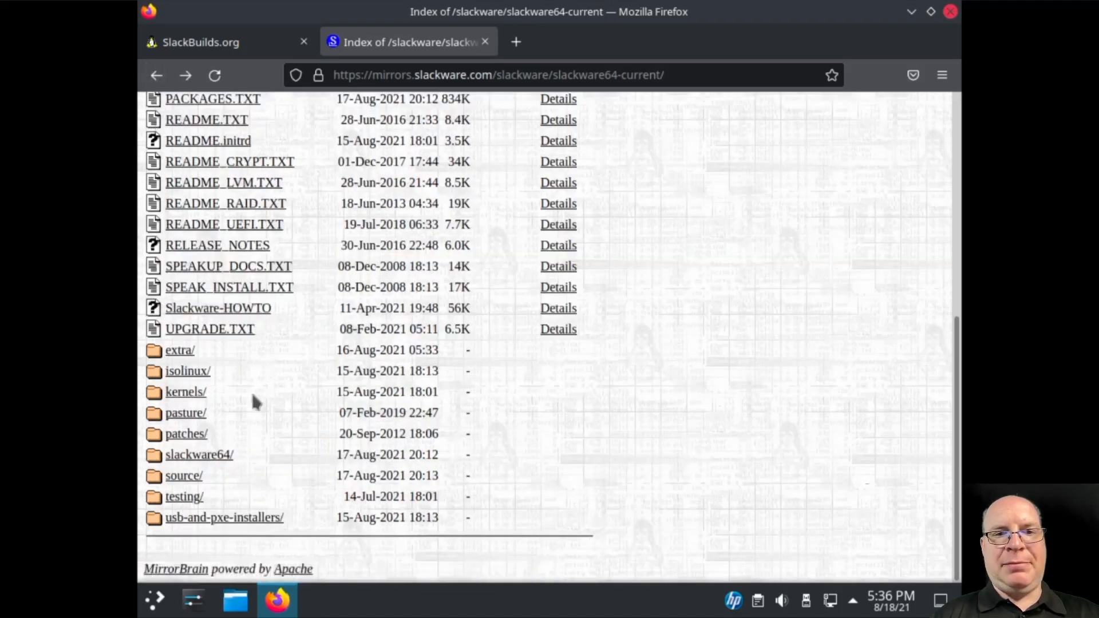
left_click(189, 456)
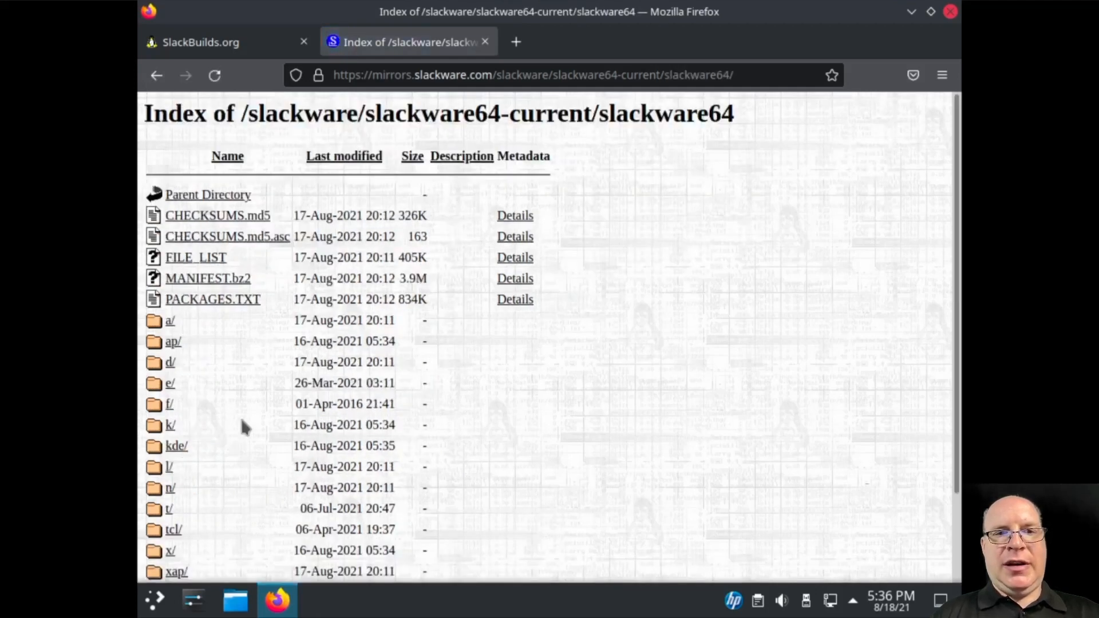
Open the d/ package series and scroll through its gcc packages
left_click(170, 363)
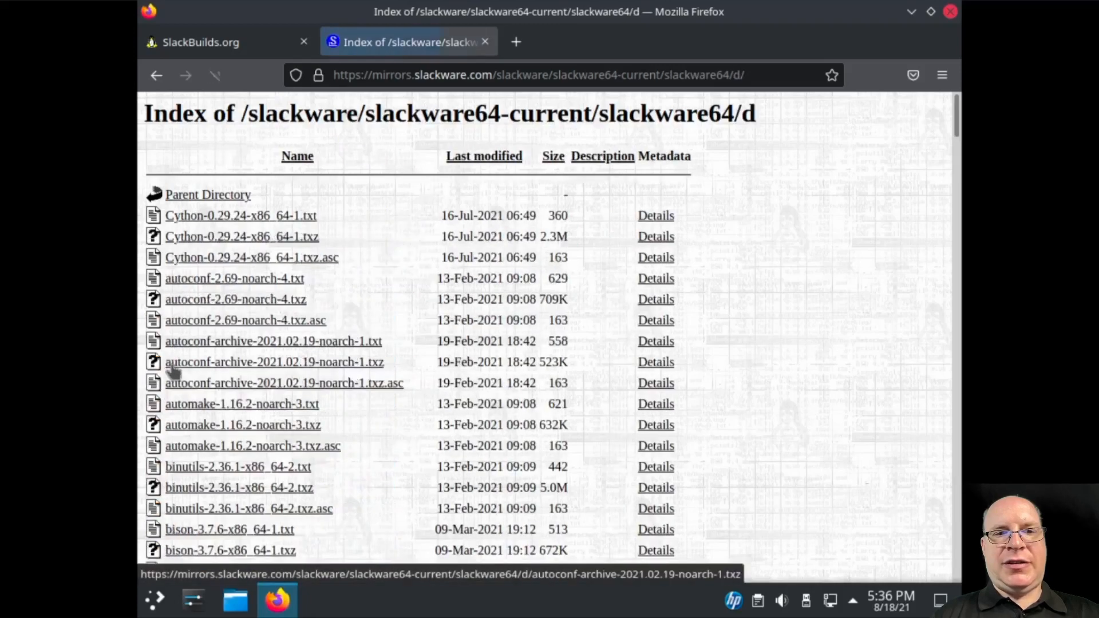
scroll(387, 463, "down", 2)
scroll(387, 462, "down", 10)
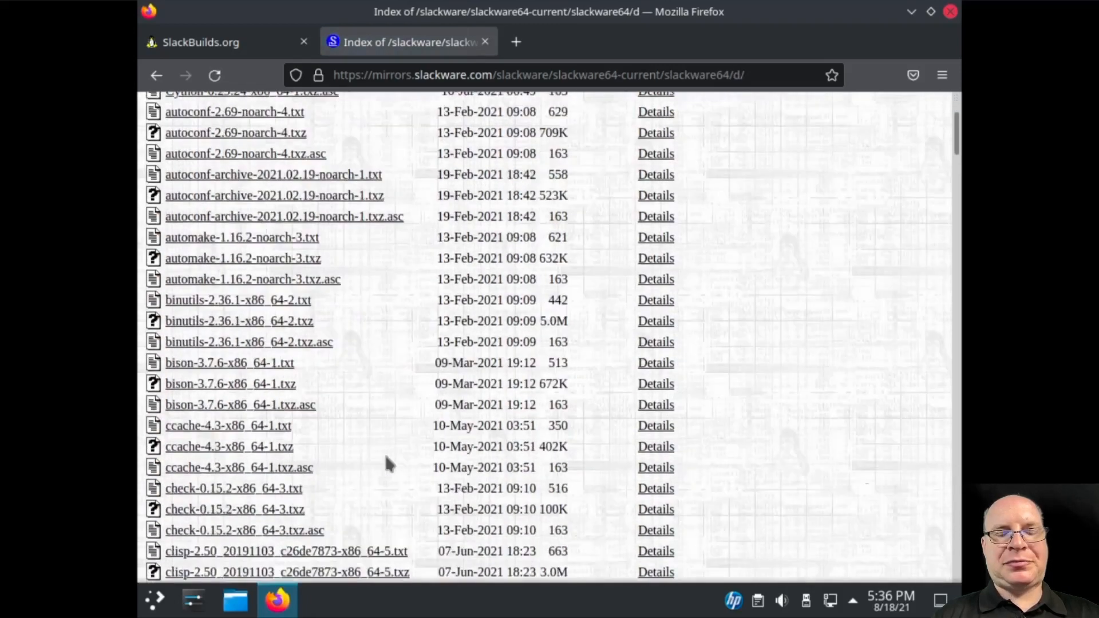
scroll(391, 454, "down", 8)
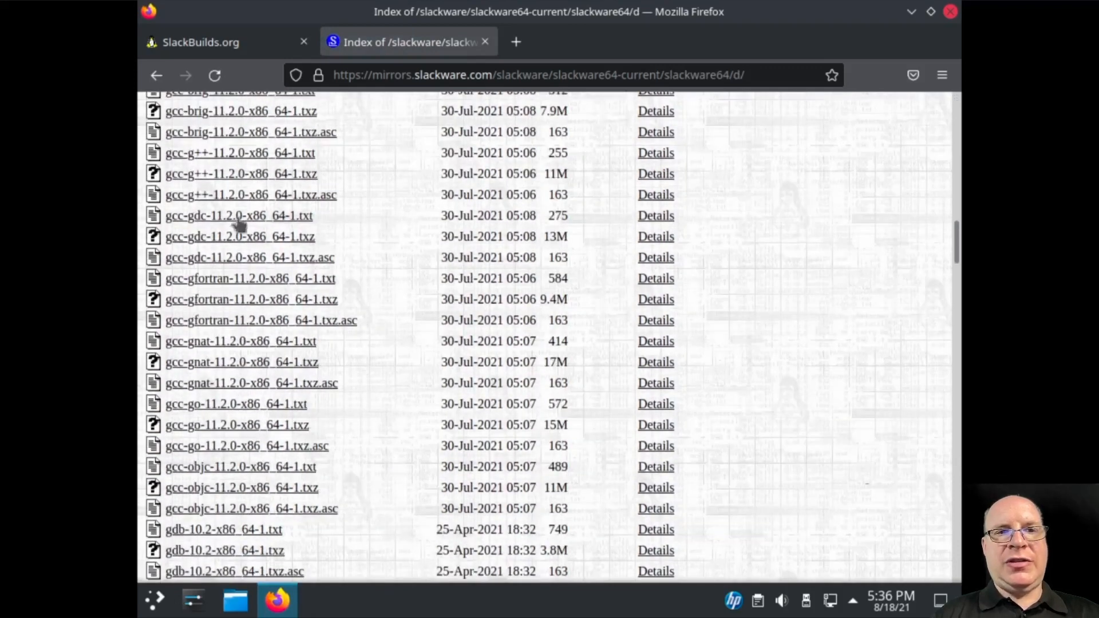
scroll(206, 163, "up", 2)
scroll(206, 164, "up", 1)
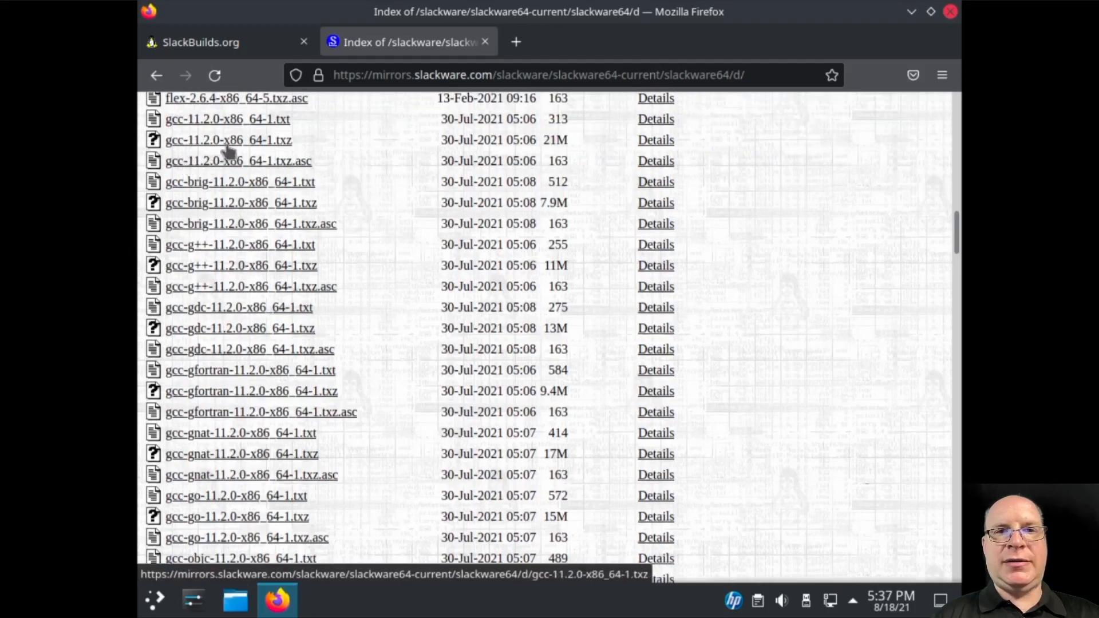
Step back through the mirror listings and packages.slackware.com to the slackware.com home page
left_click(156, 76)
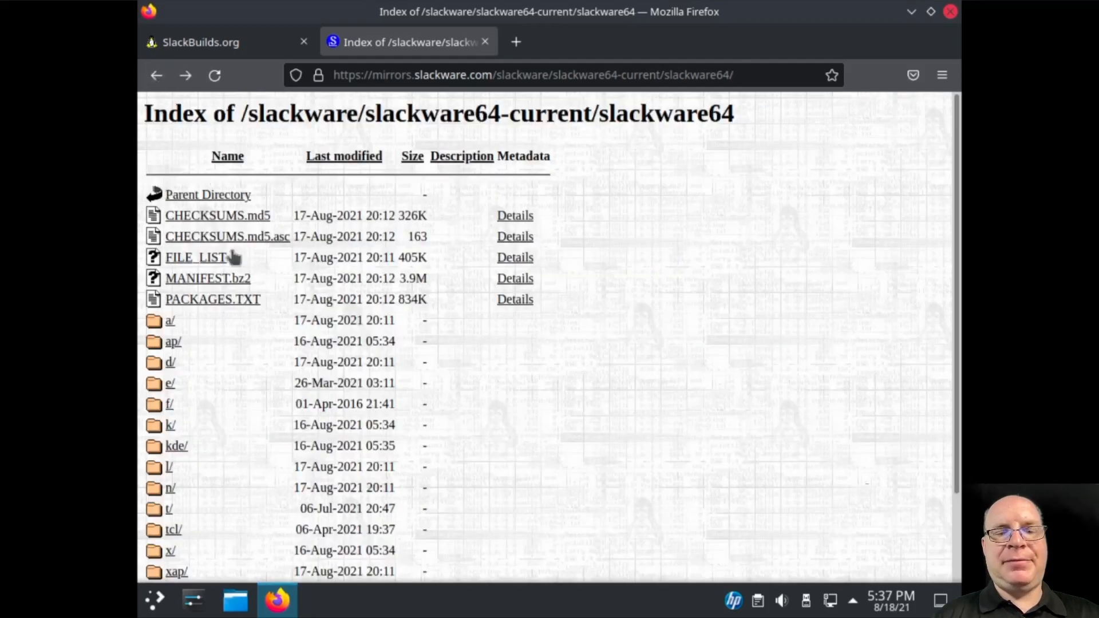
scroll(249, 435, "down", 3)
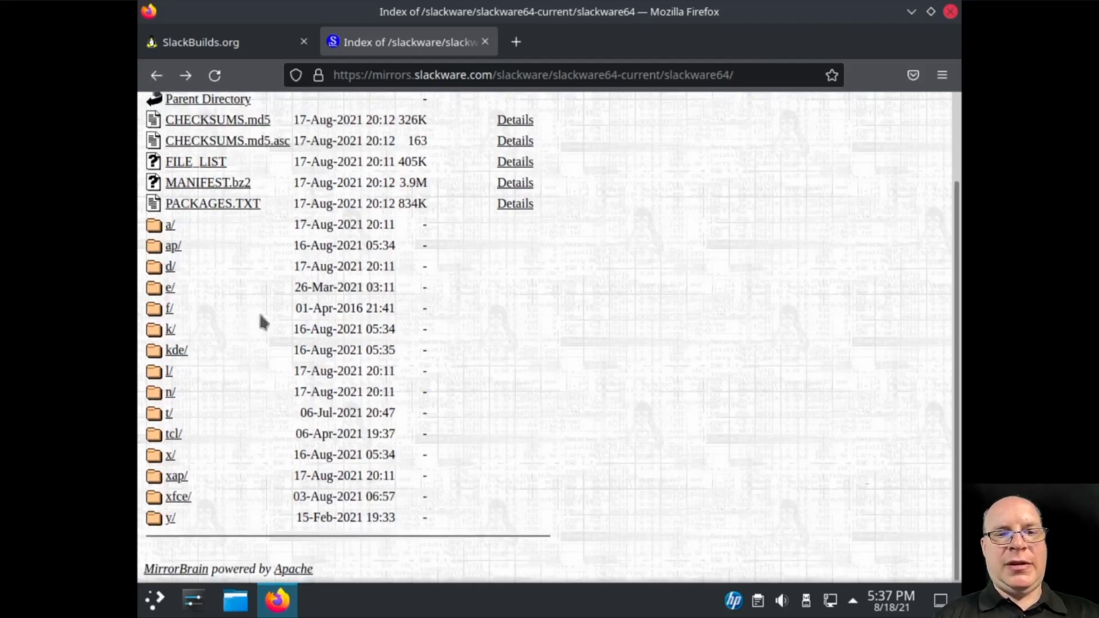
left_click(157, 75)
left_click(157, 76)
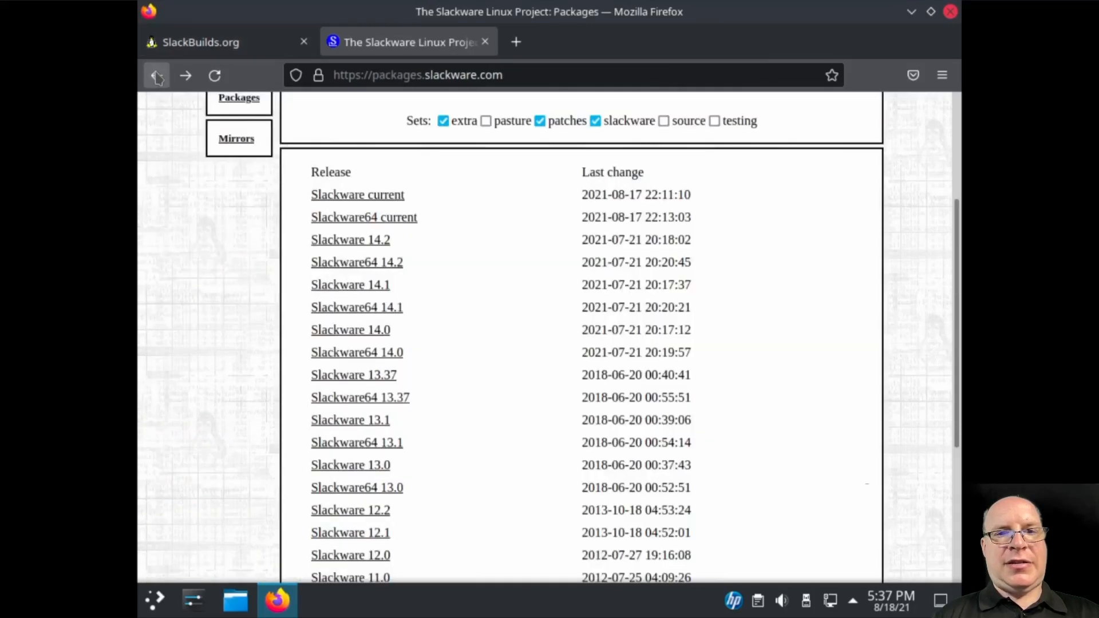
left_click(157, 76)
left_click(157, 76)
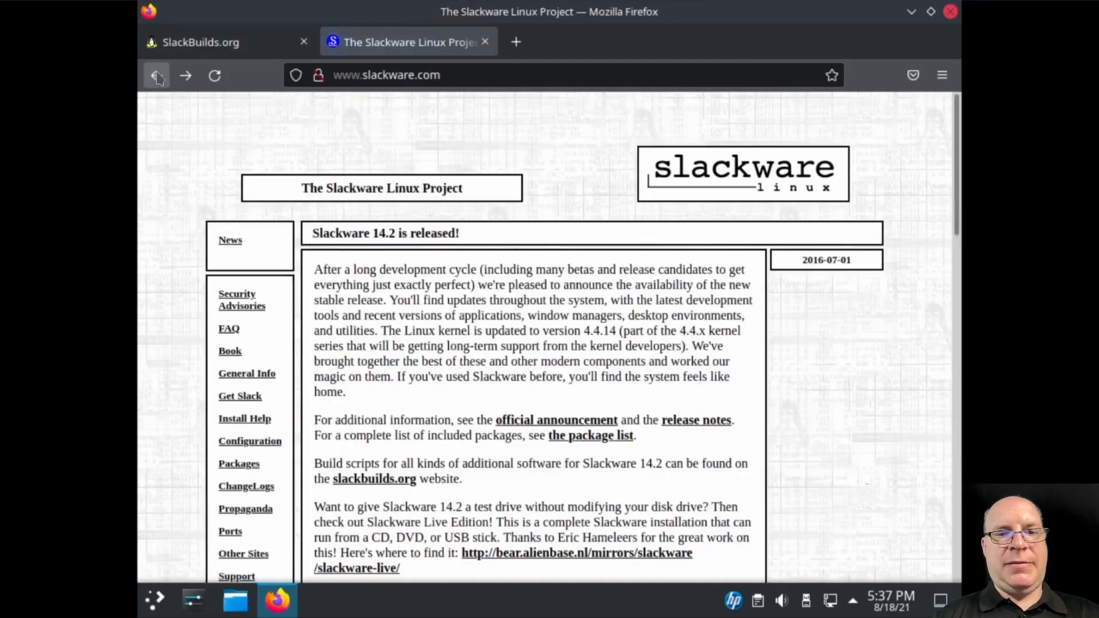